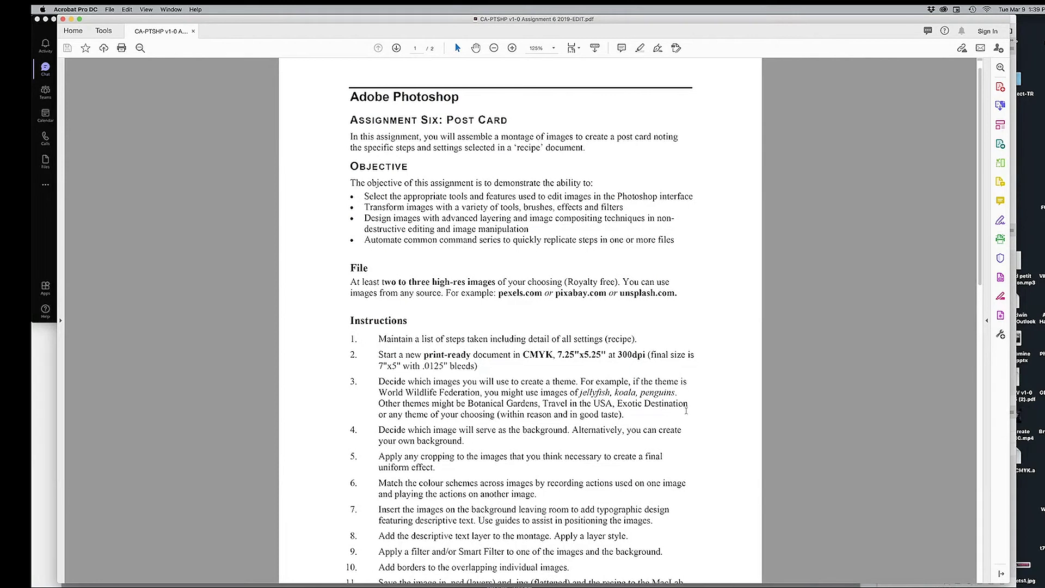
# - Read the post card assignment's objectives, the image file requirements and the first instruction about keeping a recipe of steps
pyautogui.scroll(-2, 489, 216)
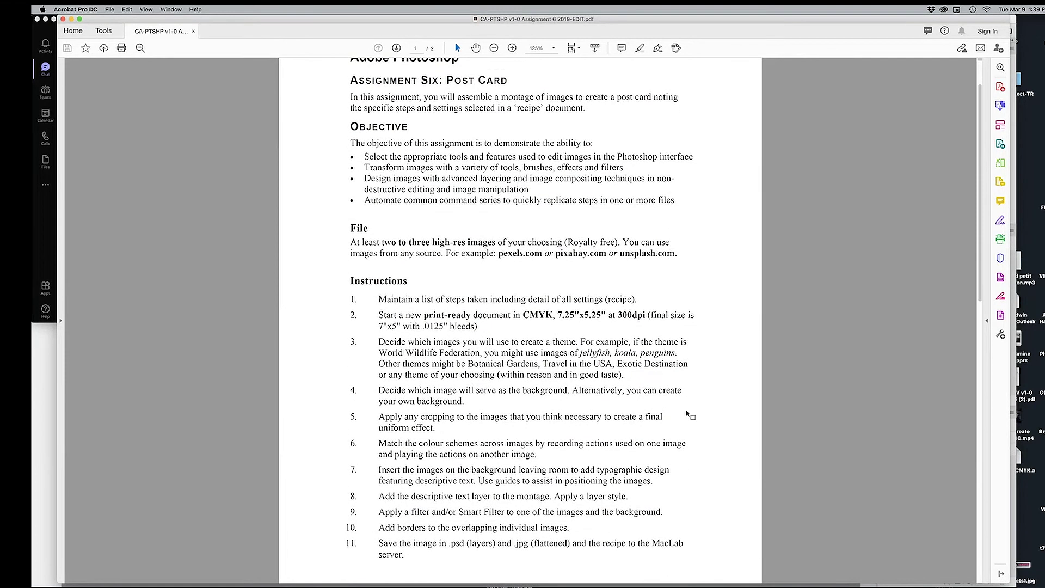
pyautogui.moveTo(396, 76); pyautogui.dragTo(465, 138)
pyautogui.click(490, 171)
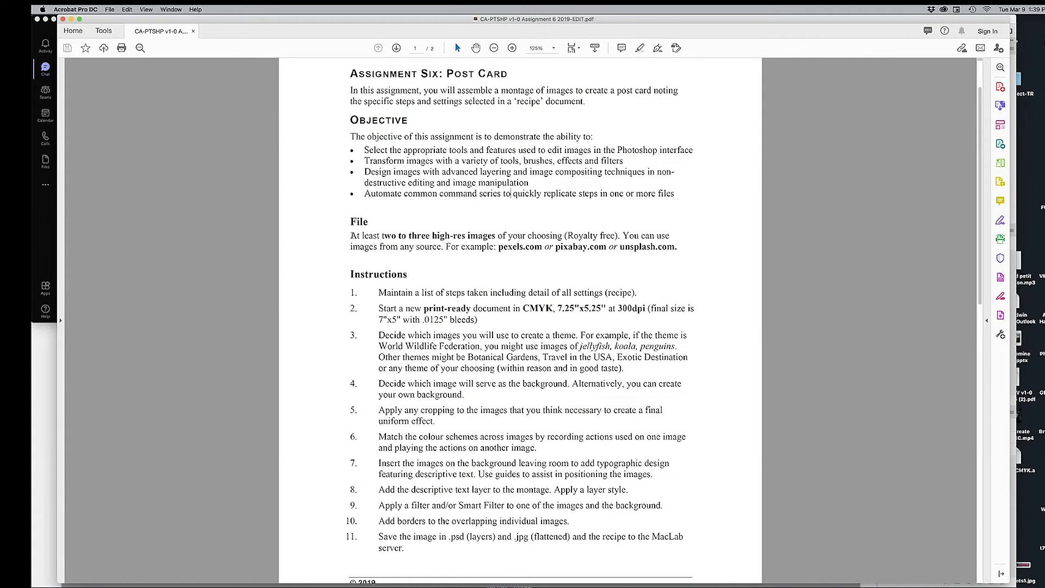
pyautogui.moveTo(351, 236); pyautogui.dragTo(406, 236)
pyautogui.click(406, 236)
pyautogui.moveTo(379, 293); pyautogui.dragTo(609, 293)
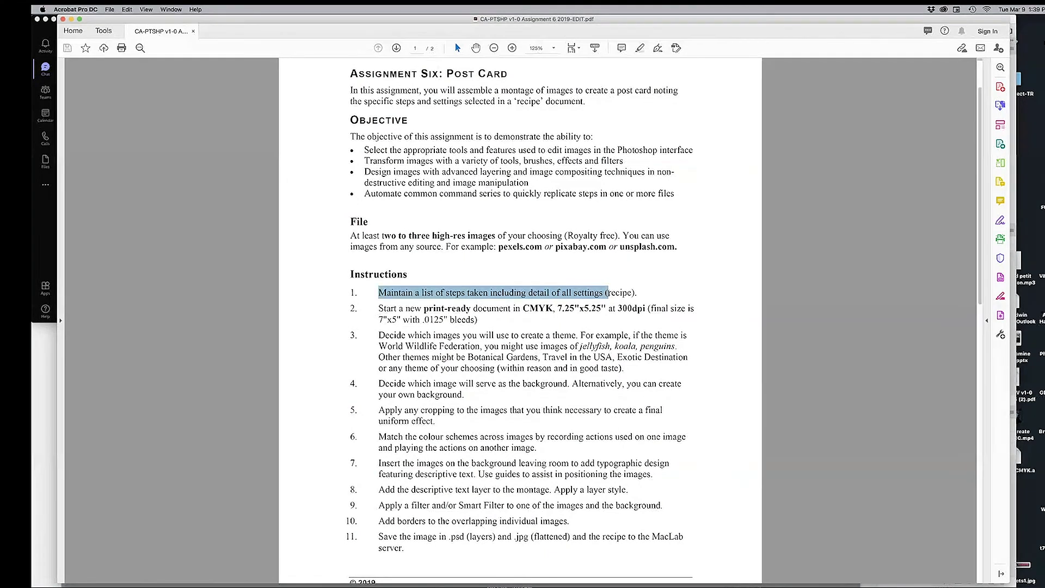
pyautogui.click(624, 294)
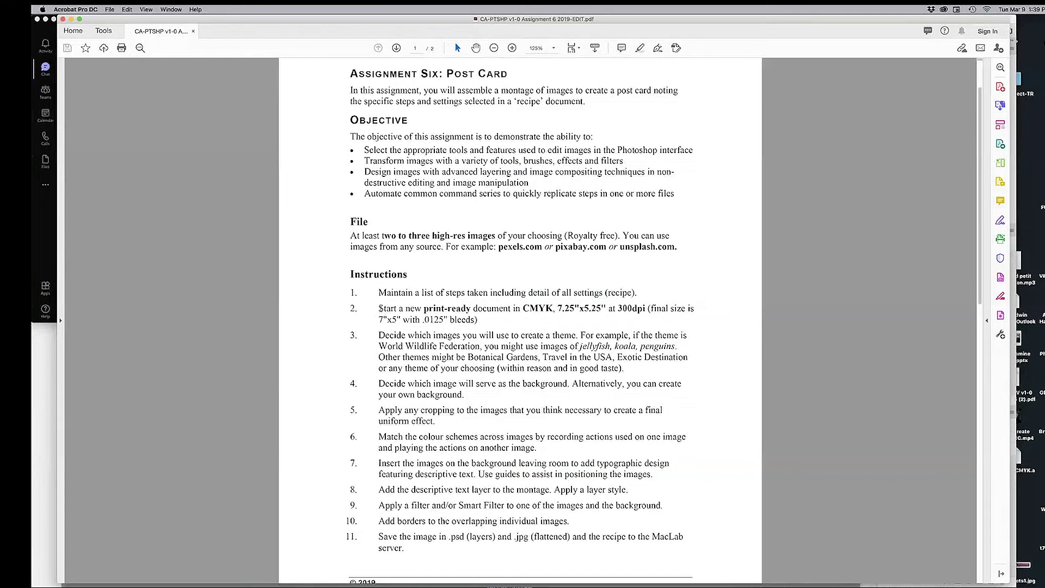
# - Examine instruction 2 for the print-ready document's colour mode, dimensions, resolution and bleed
pyautogui.moveTo(379, 308); pyautogui.dragTo(493, 310)
pyautogui.click(503, 310)
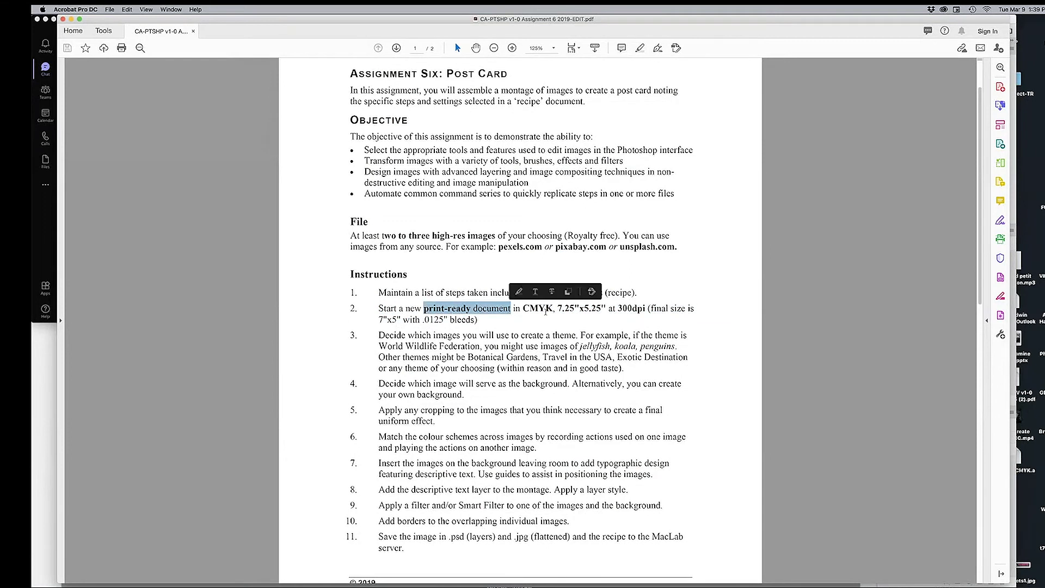
pyautogui.moveTo(617, 308); pyautogui.dragTo(650, 309)
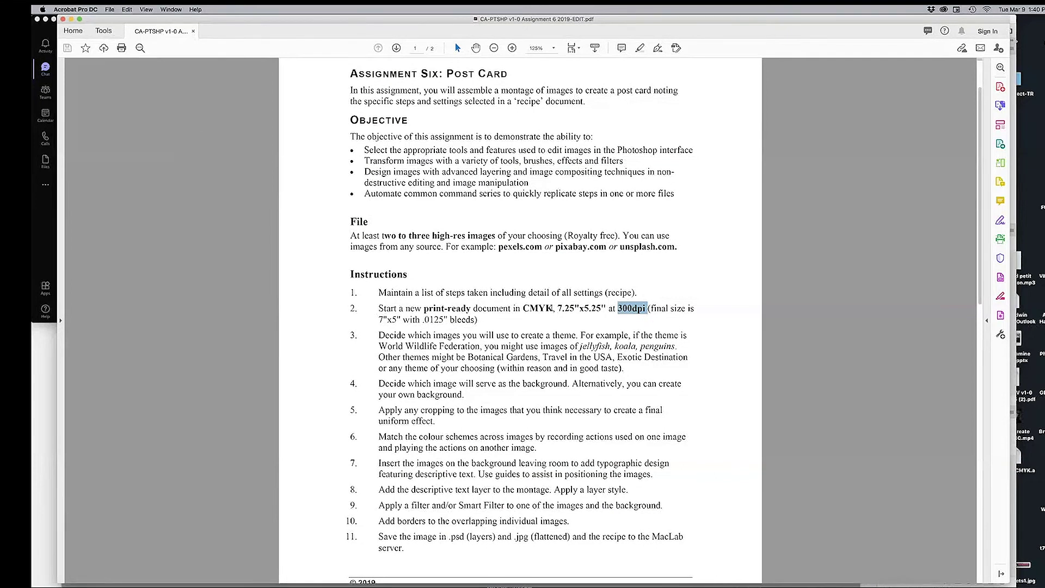
pyautogui.moveTo(554, 308); pyautogui.dragTo(523, 308)
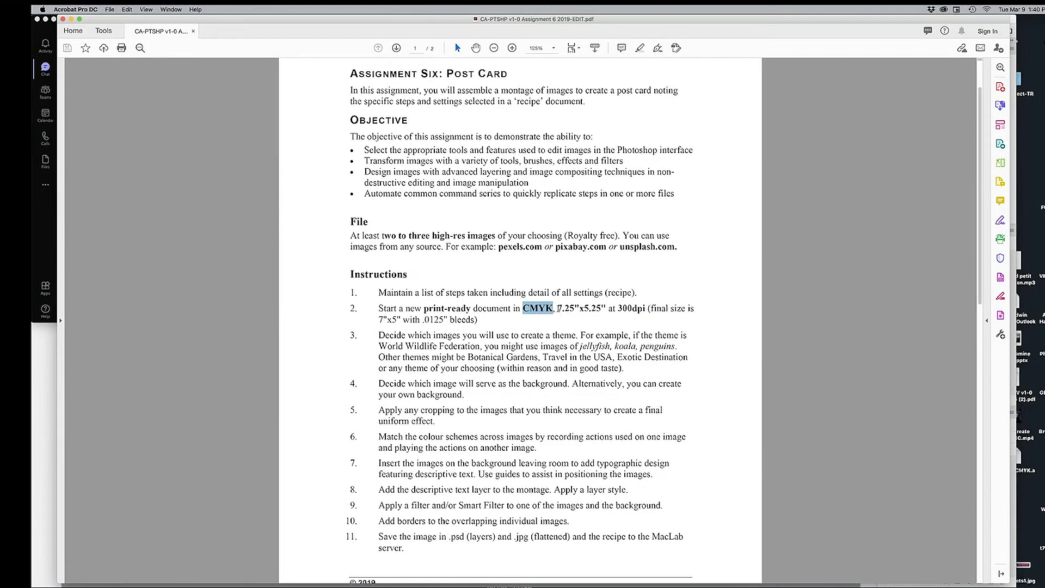
pyautogui.moveTo(559, 309); pyautogui.dragTo(603, 309)
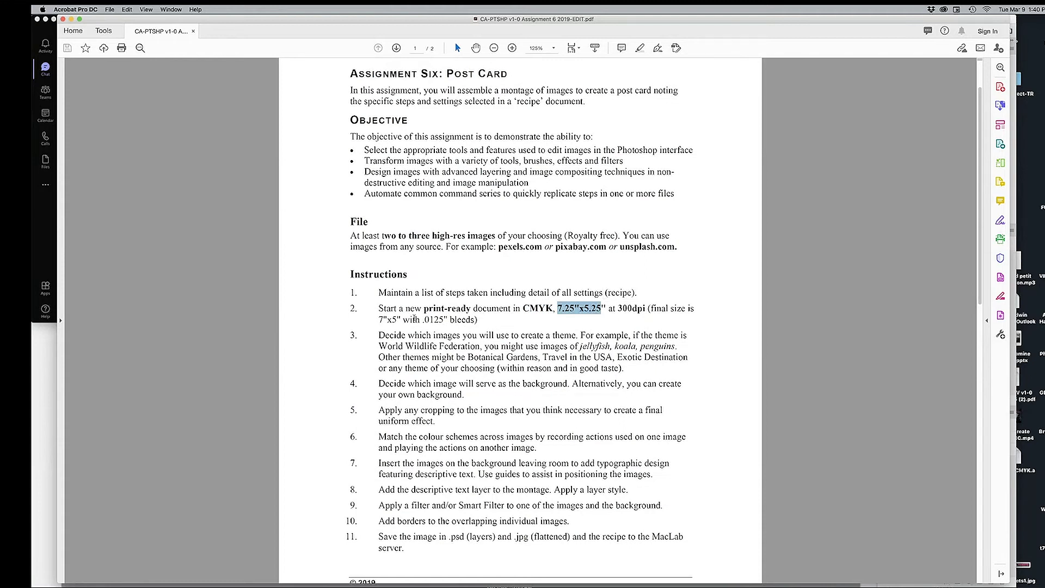
pyautogui.moveTo(404, 319); pyautogui.dragTo(444, 321)
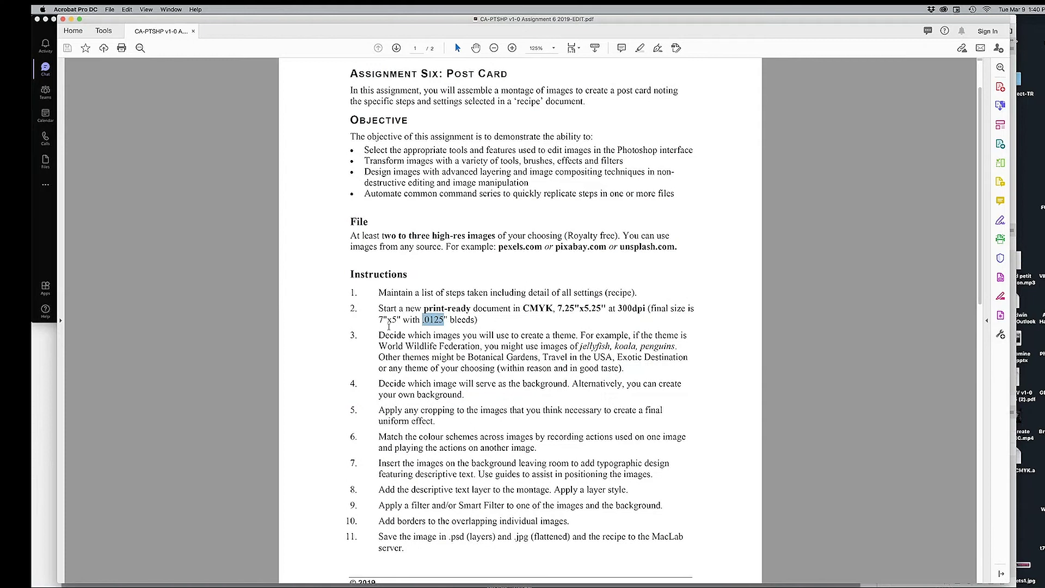
# - Review instructions 3 to 8 on theme, background, cropping, colour matching, image placement, descriptive text and layer style
pyautogui.moveTo(391, 334); pyautogui.dragTo(601, 349)
pyautogui.click(516, 380)
pyautogui.moveTo(407, 384); pyautogui.dragTo(488, 418)
pyautogui.click(488, 416)
pyautogui.moveTo(439, 383); pyautogui.dragTo(497, 521)
pyautogui.click(662, 475)
pyautogui.moveTo(629, 490); pyautogui.dragTo(554, 489)
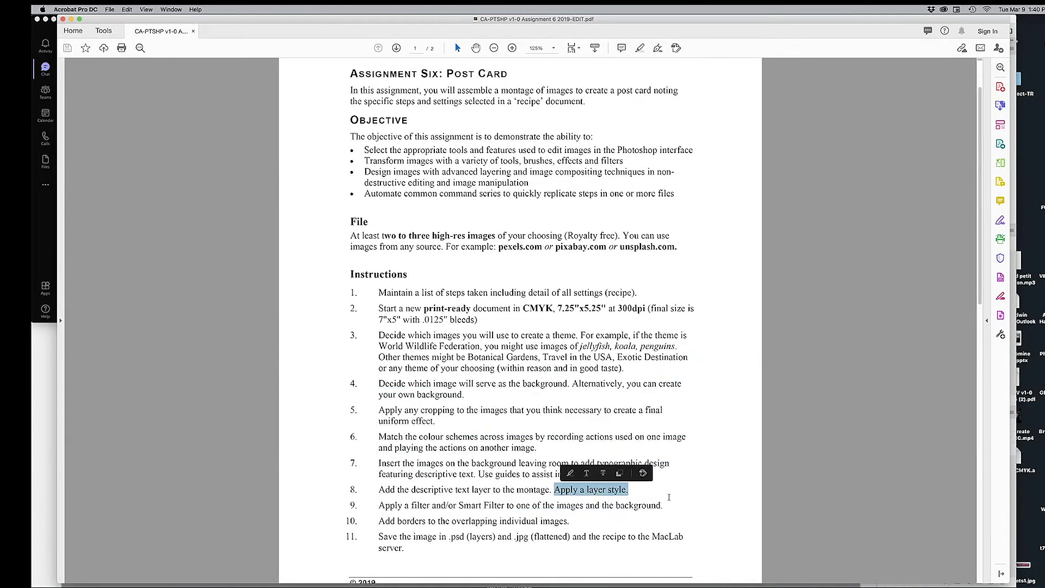
pyautogui.click(669, 497)
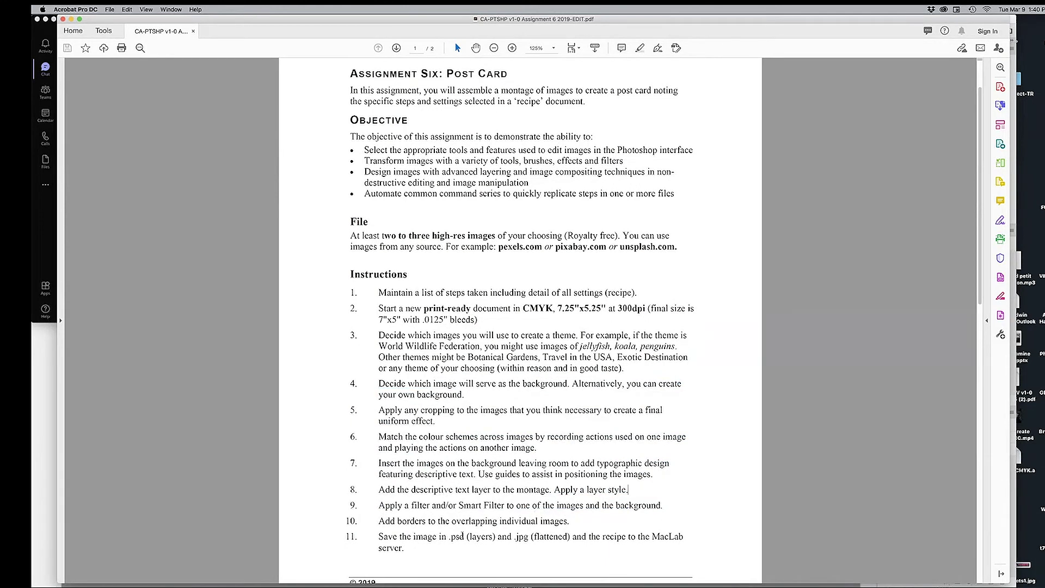
# - Check instruction 11 for the file formats in which the finished image must be saved
pyautogui.moveTo(448, 536); pyautogui.dragTo(529, 537)
pyautogui.click(531, 537)
pyautogui.moveTo(531, 537); pyautogui.dragTo(517, 537)
pyautogui.click(535, 555)
pyautogui.moveTo(531, 539)
pyautogui.mouseDown()
pyautogui.moveTo(496, 538)
pyautogui.moveTo(525, 538)
pyautogui.moveTo(514, 538)
pyautogui.mouseUp()
pyautogui.click(527, 542)
pyautogui.moveTo(491, 538); pyautogui.dragTo(451, 538)
pyautogui.click(511, 555)
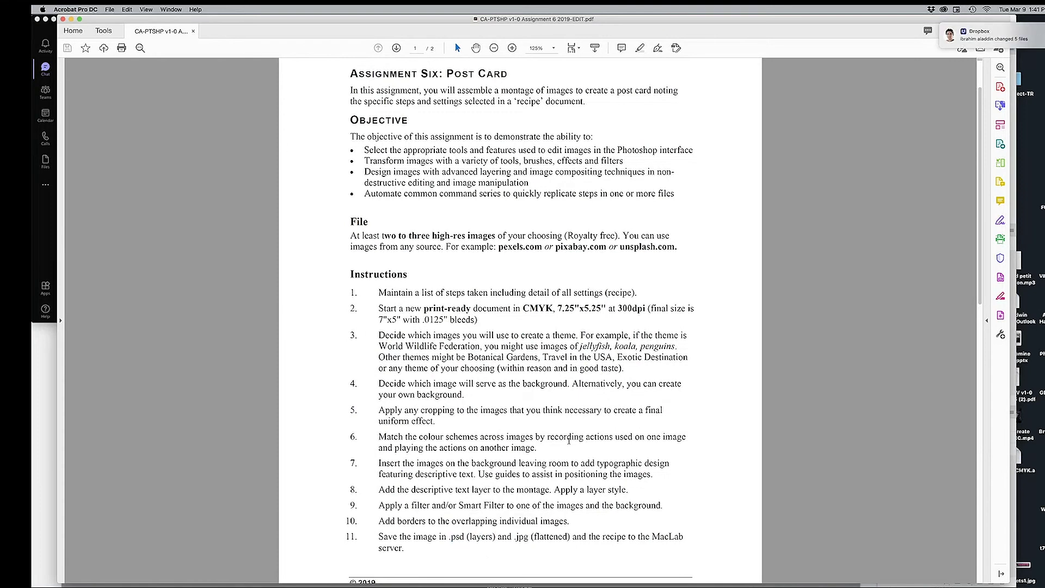
# - Switch to the IMAGES folder in Finder and preview the files in order from isolated-1513342_1920.png to the Mars rover picture
pyautogui.press('super+Tab')
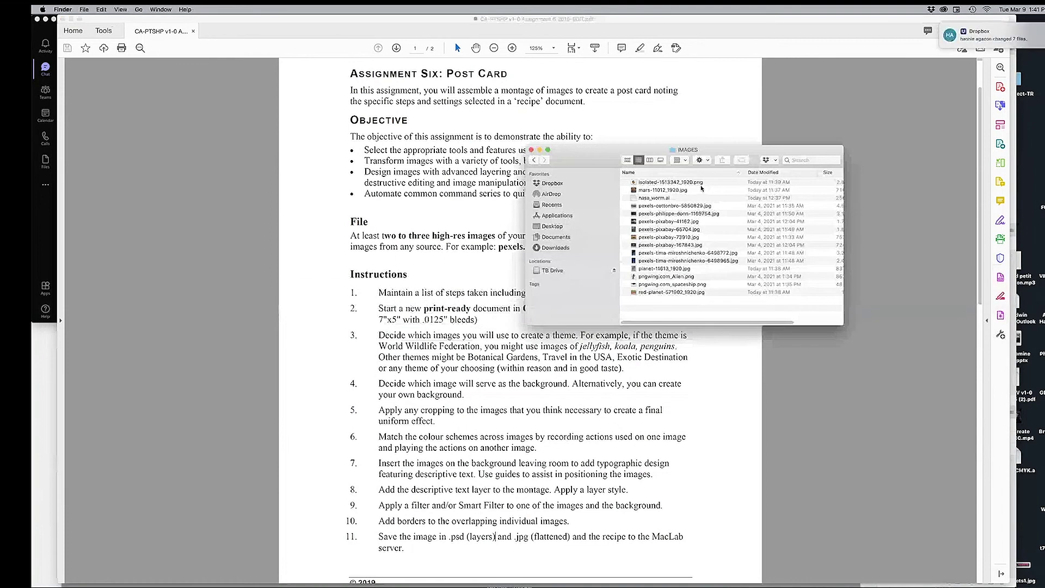
pyautogui.click(704, 184)
pyautogui.press('space')
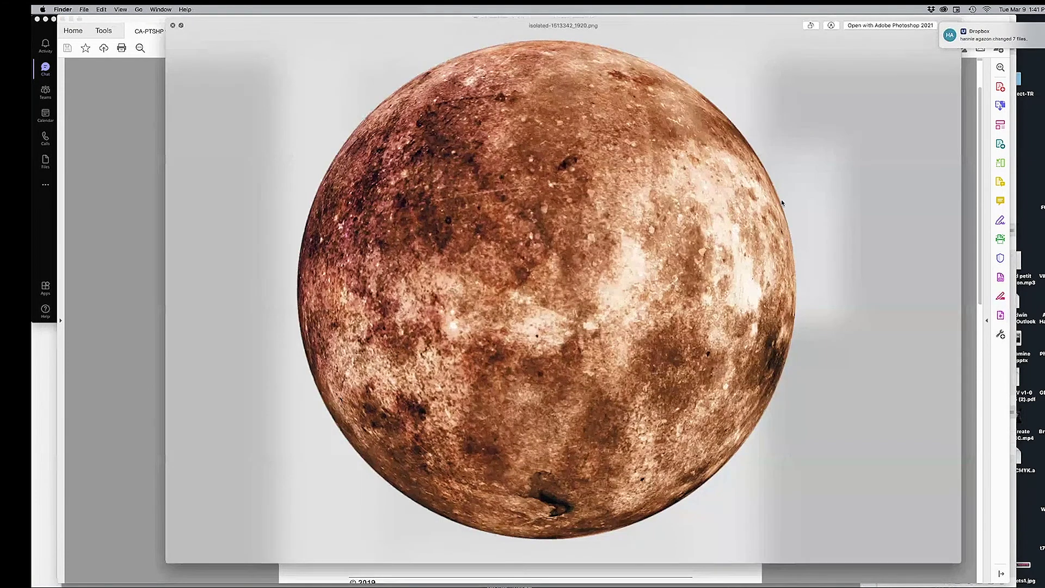
pyautogui.press('Down')
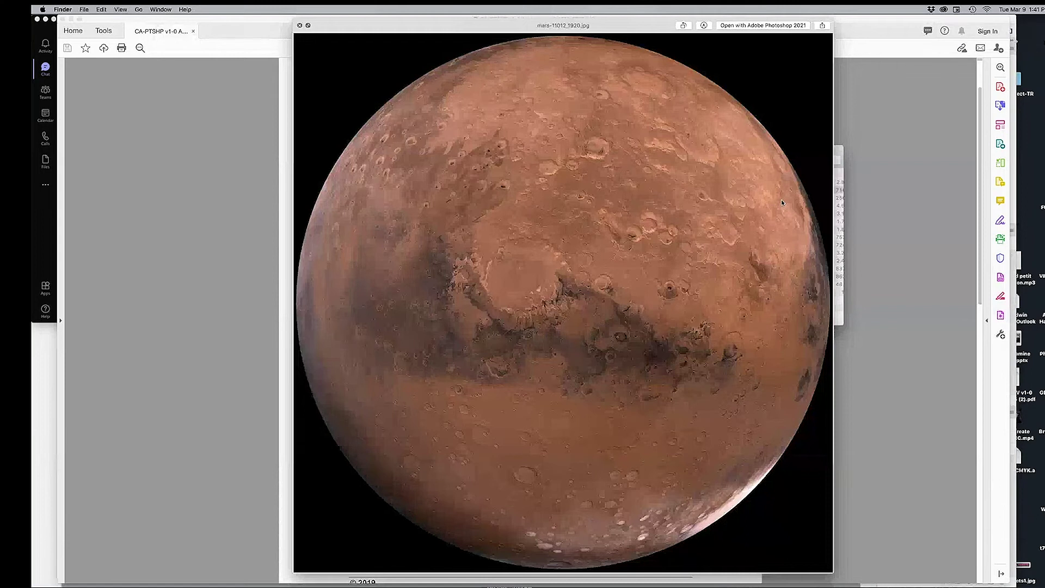
pyautogui.press('Down')
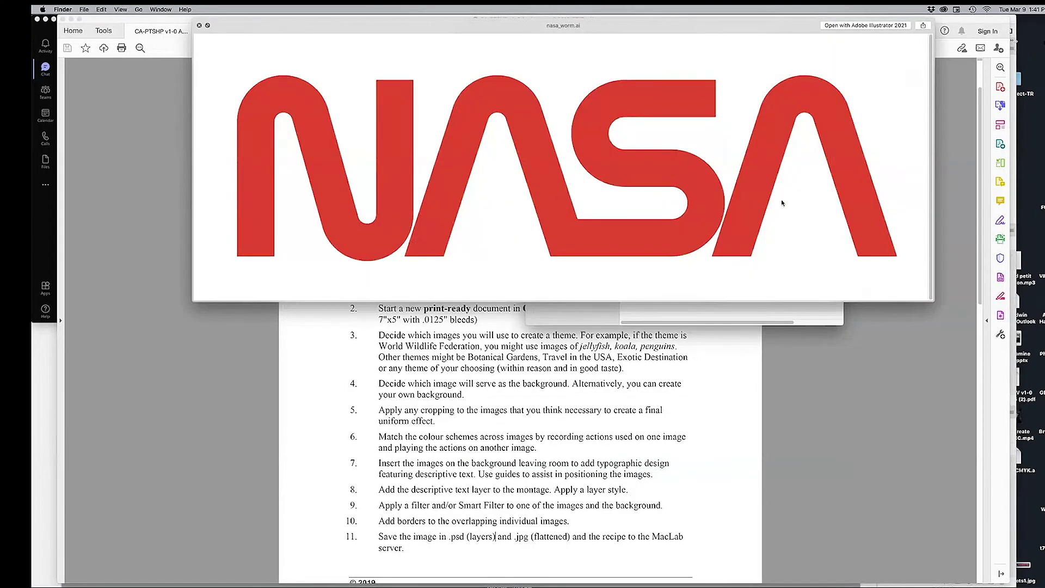
pyautogui.press('Down')
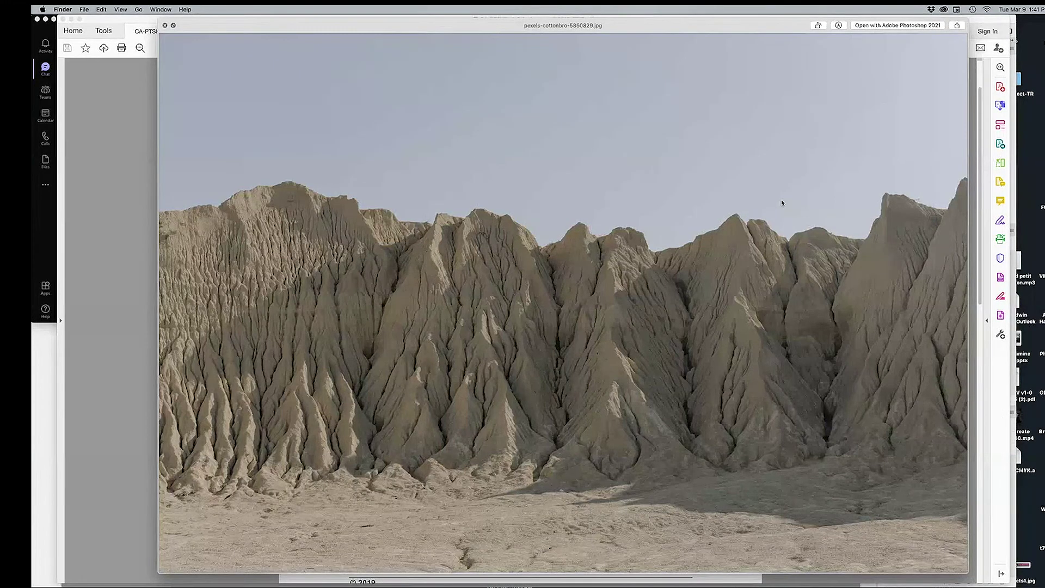
pyautogui.press('Down')
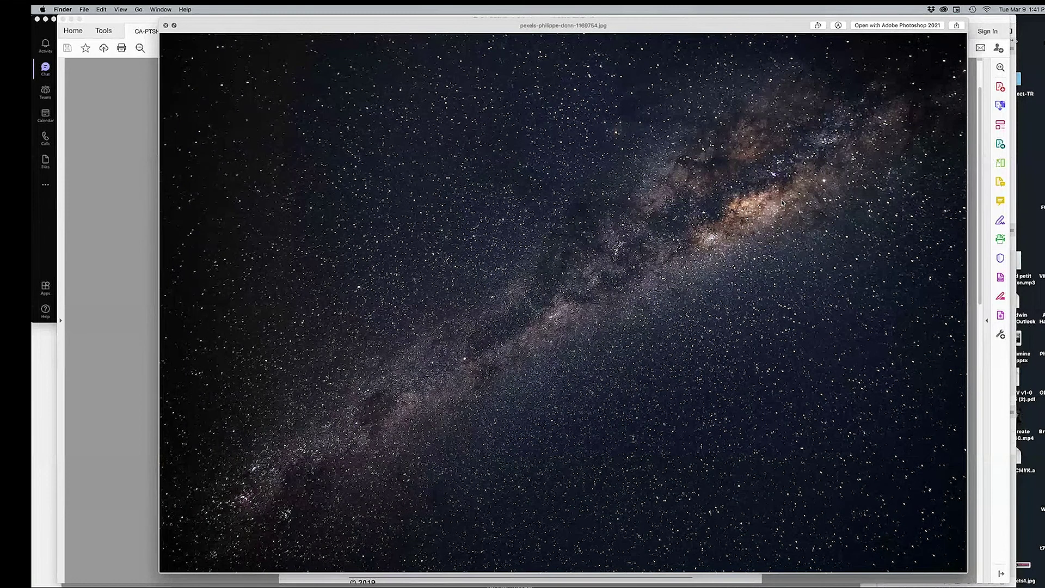
pyautogui.press('Down')
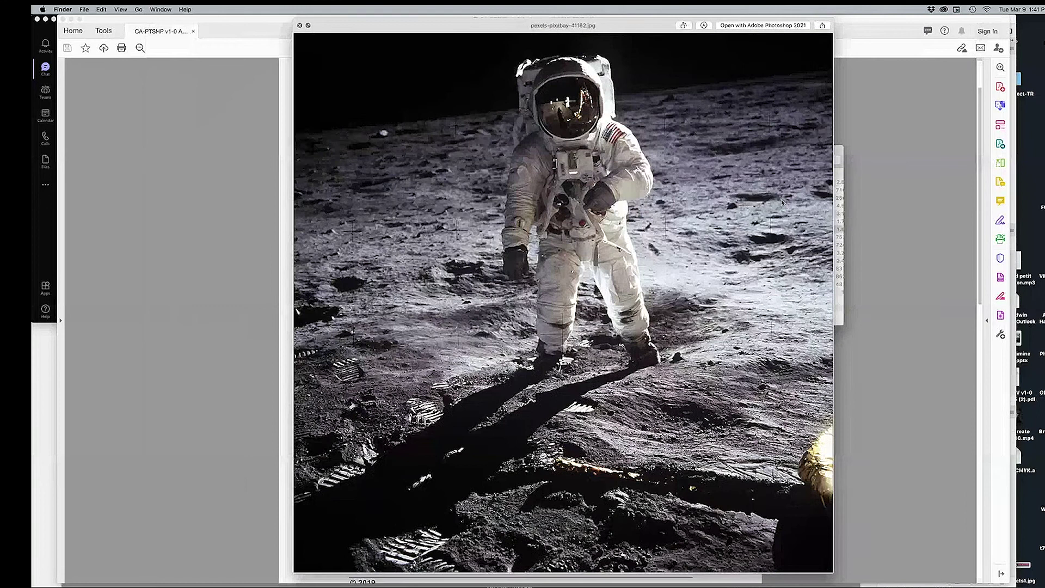
pyautogui.press('Down')
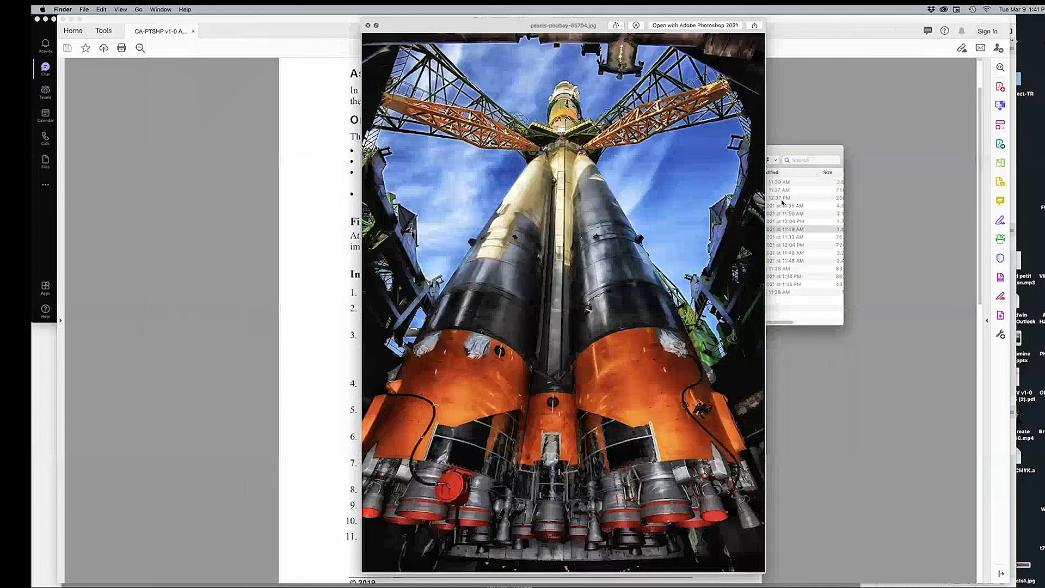
pyautogui.press('Down')
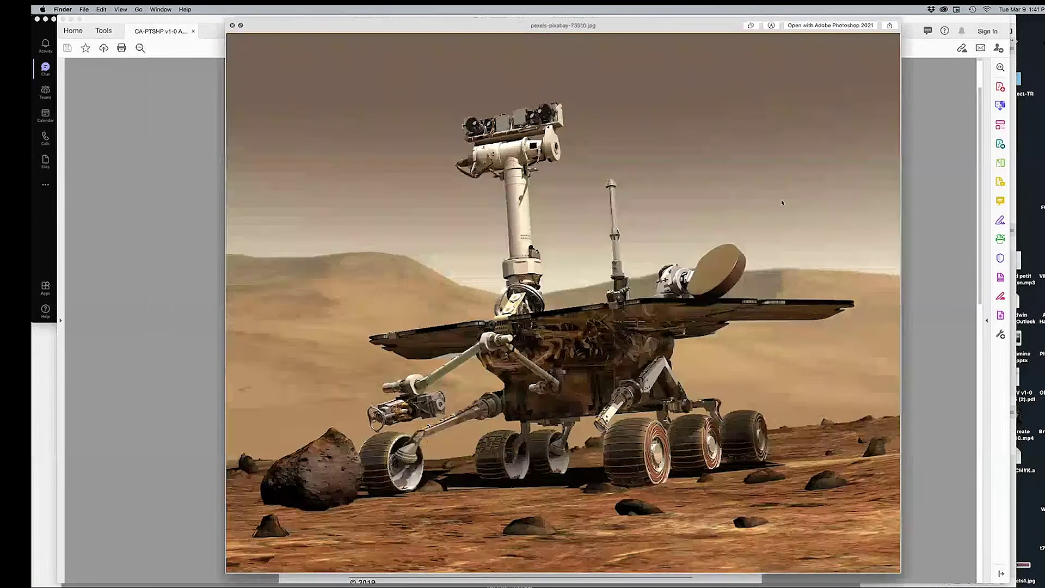
# - Compare the rocket and rover pictures again, preview the remaining images through red-planet-571902_1920.jpg, and close the preview
pyautogui.press('Up')
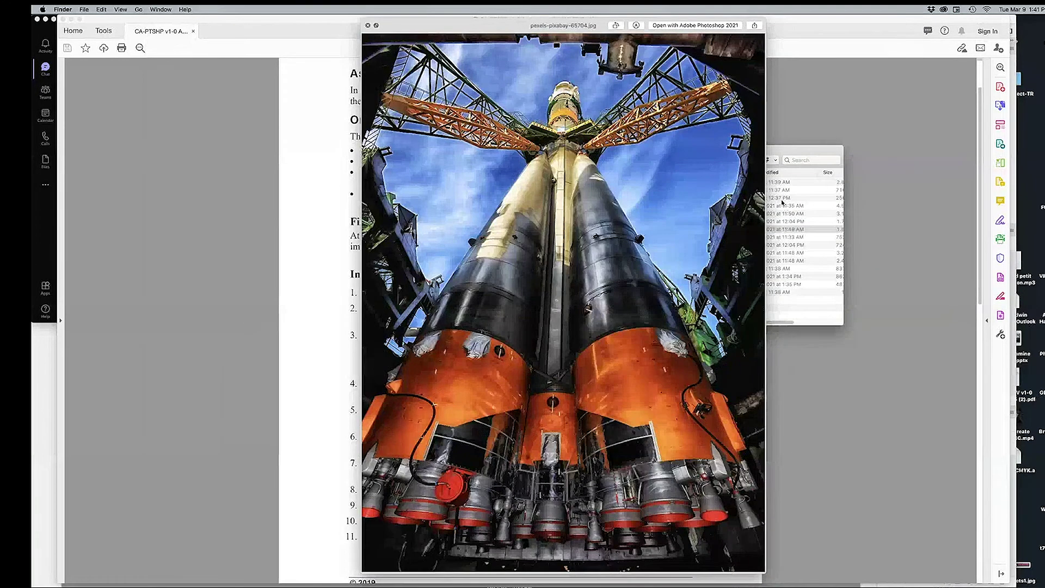
pyautogui.press('Down')
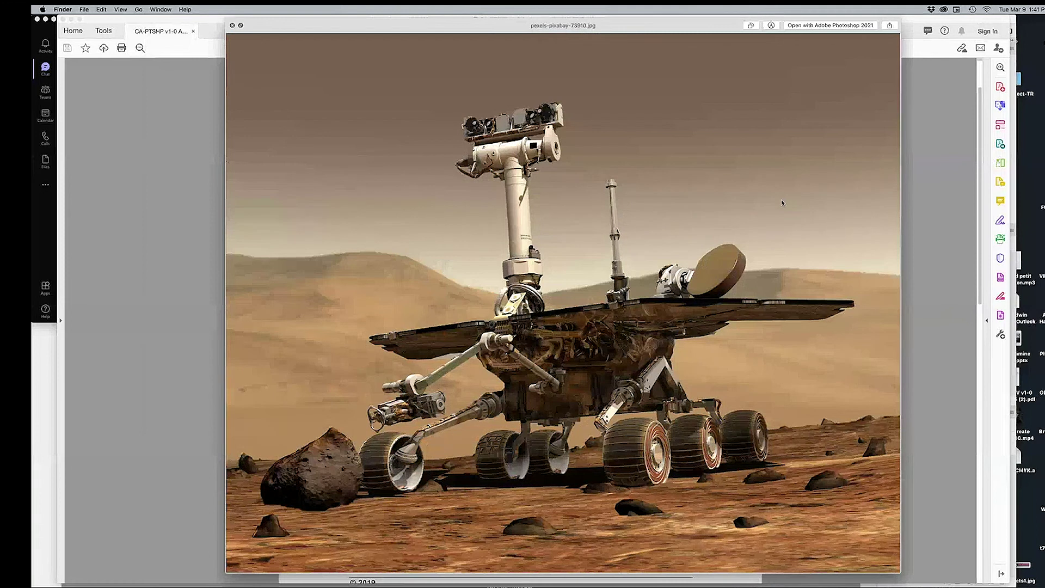
pyautogui.press('Down')
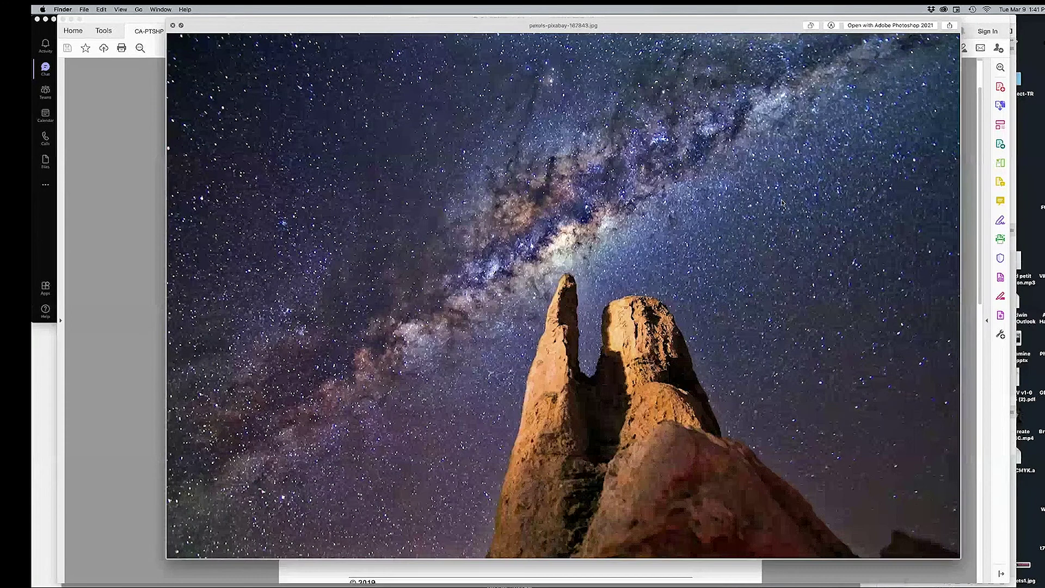
pyautogui.press('Down')
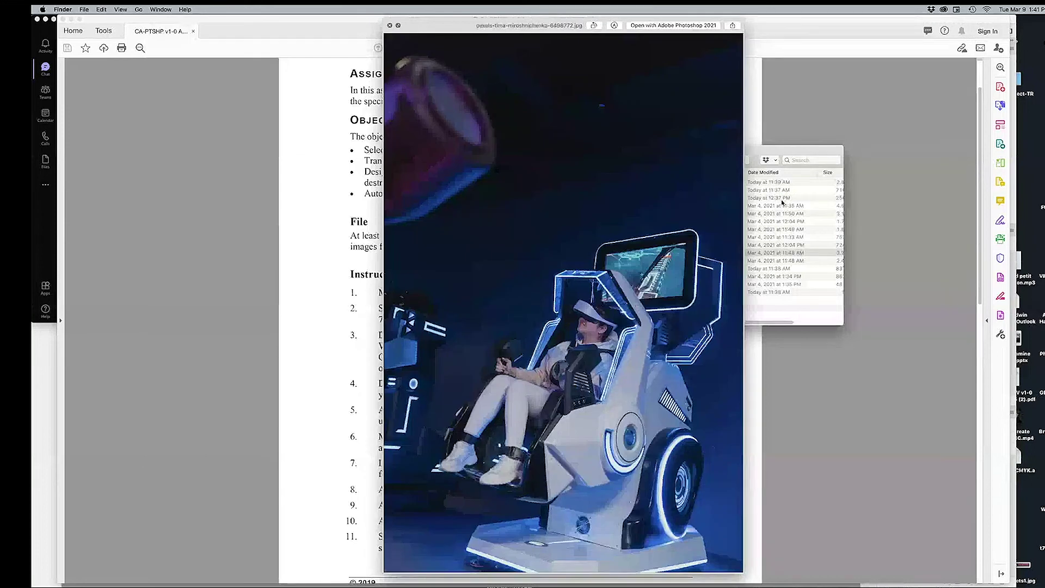
pyautogui.press('Down')
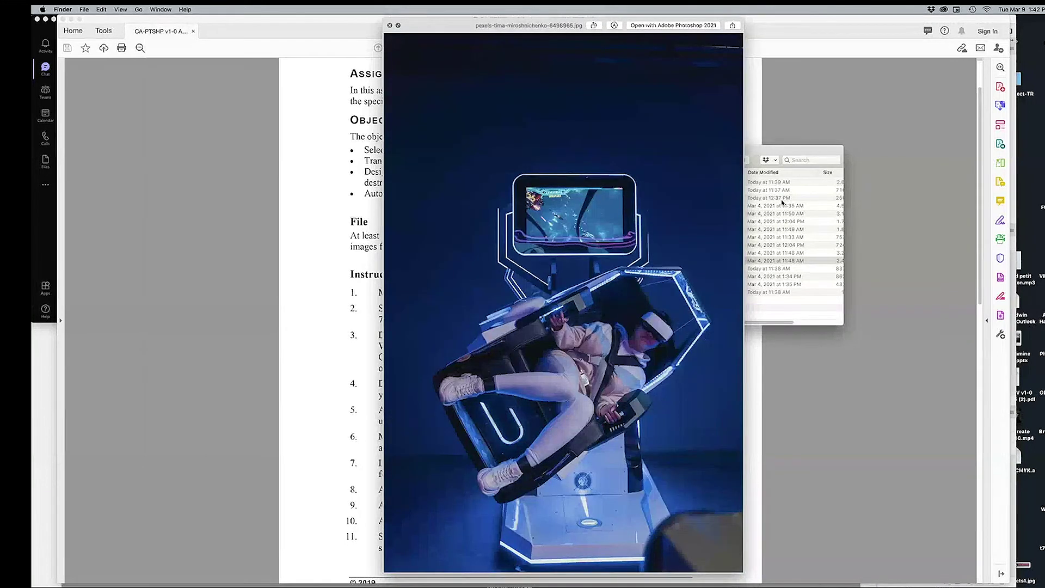
pyautogui.press('Down')
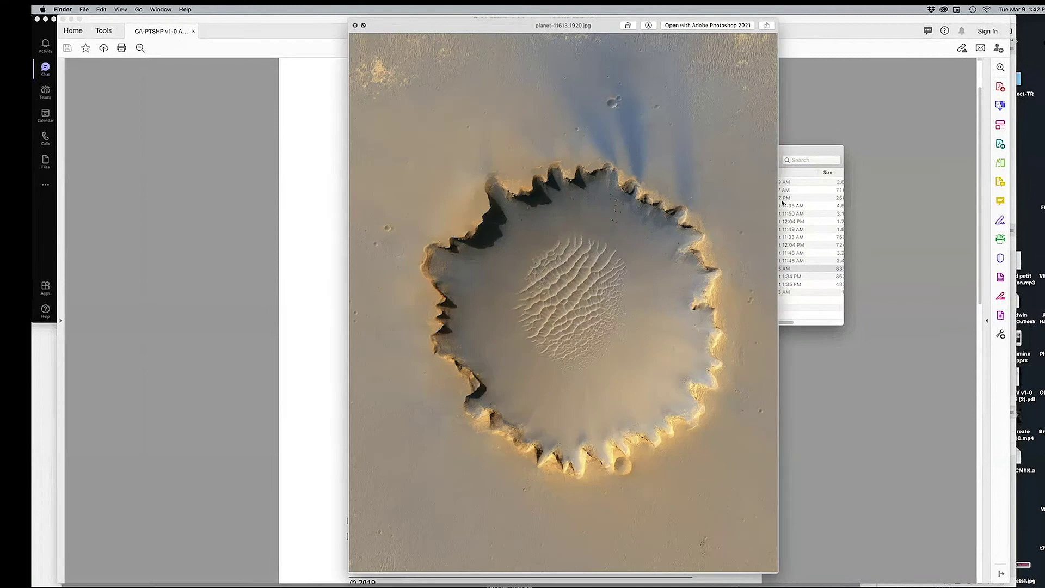
pyautogui.press('Down')
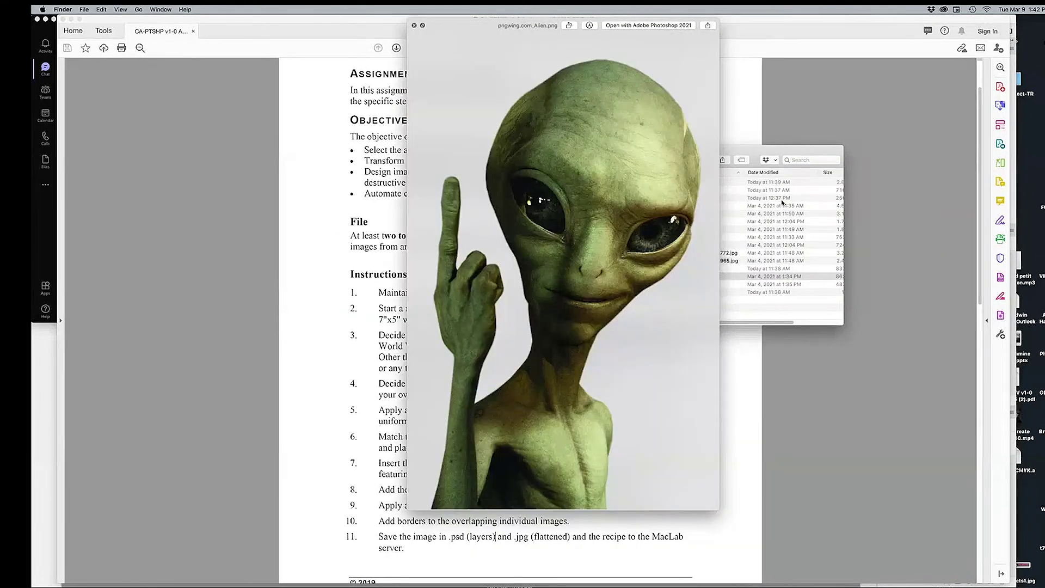
pyautogui.press('Down')
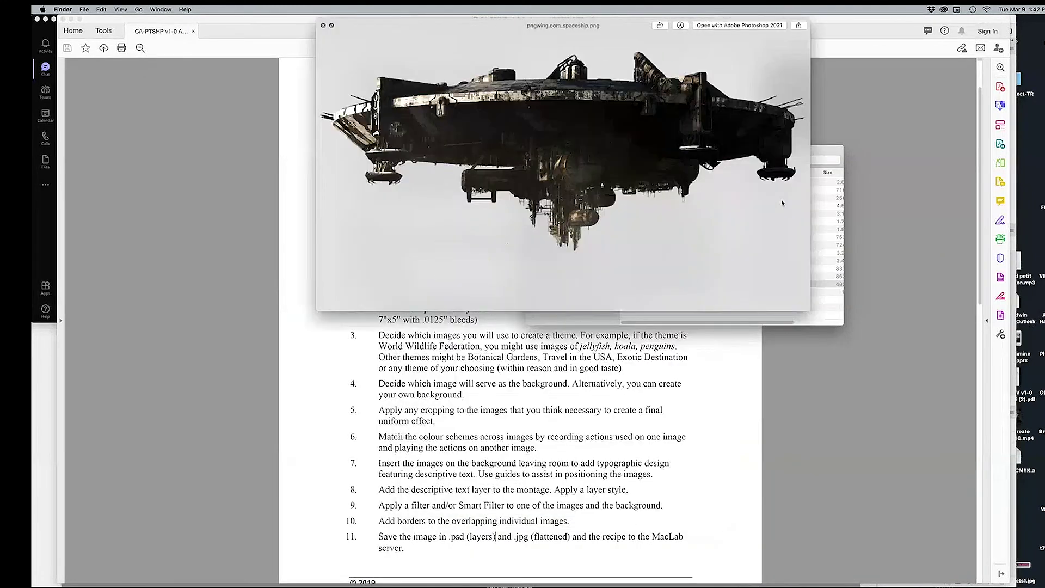
pyautogui.press('Down')
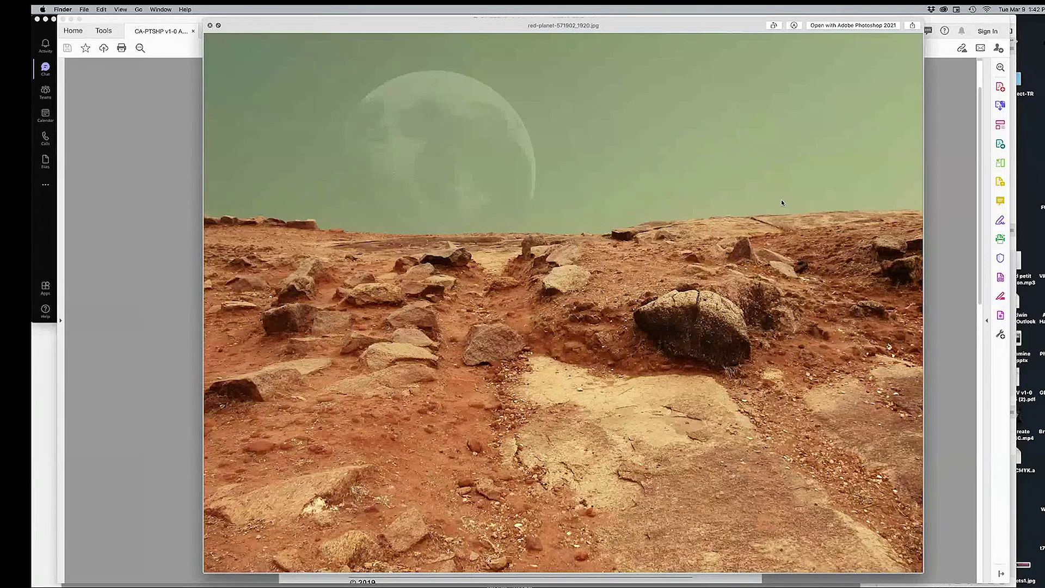
pyautogui.press('space')
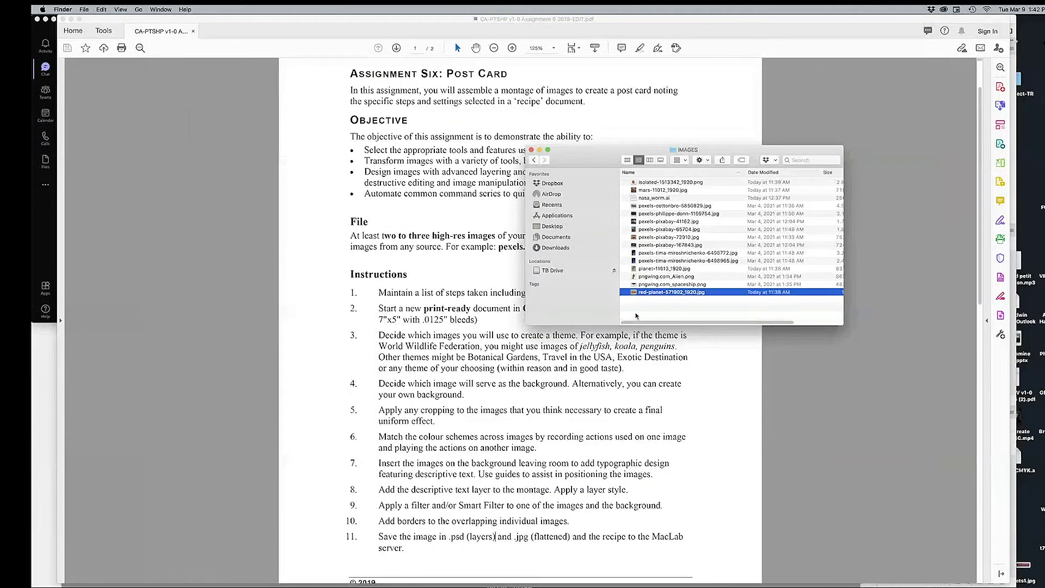
# - Switch to Photoshop and create a print document 7.25 inches wide and 5.25 inches high in RGB Color
pyautogui.press('super+Tab')
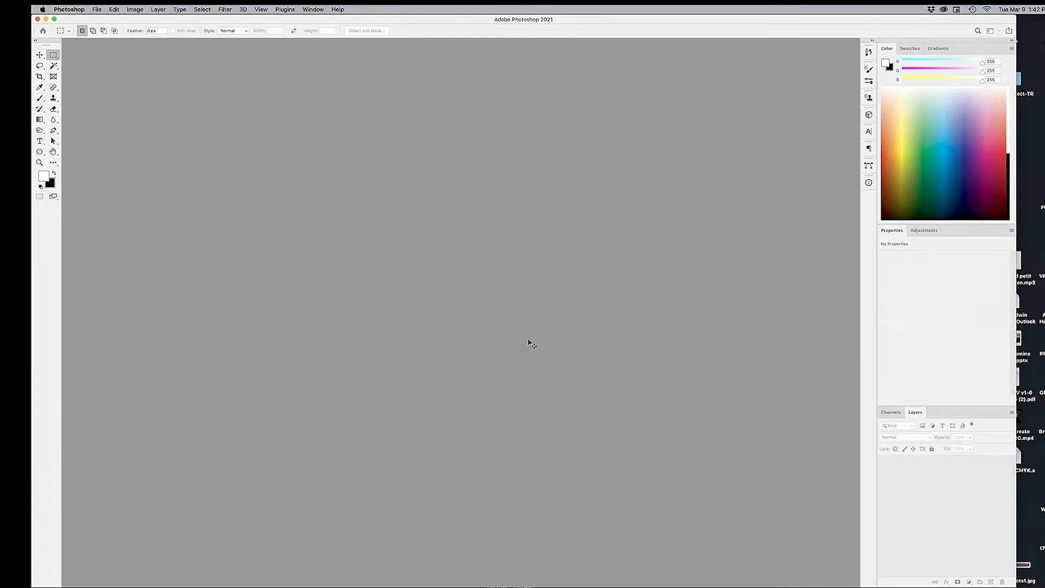
pyautogui.press('super+n')
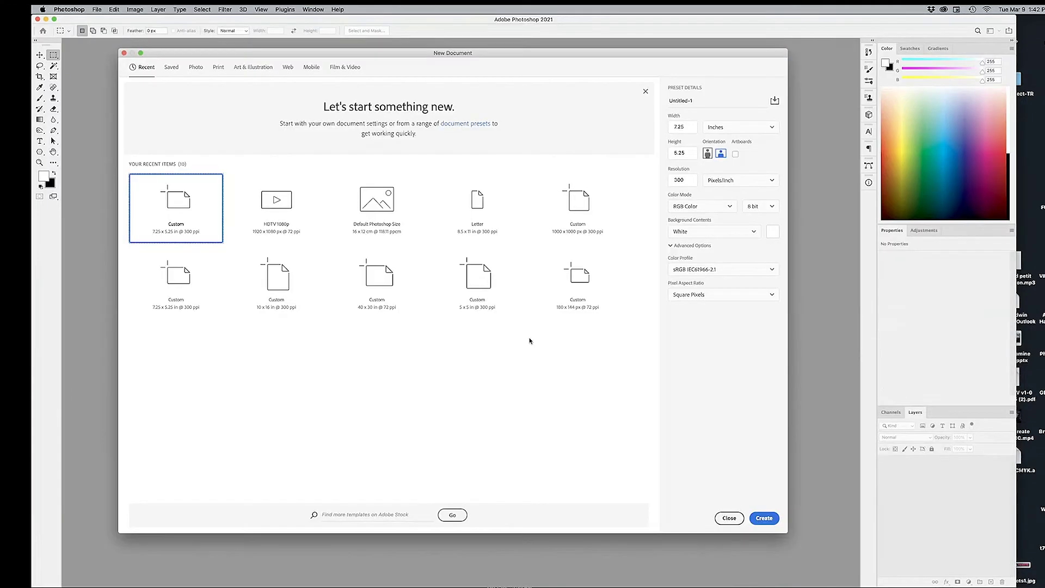
pyautogui.click(218, 70)
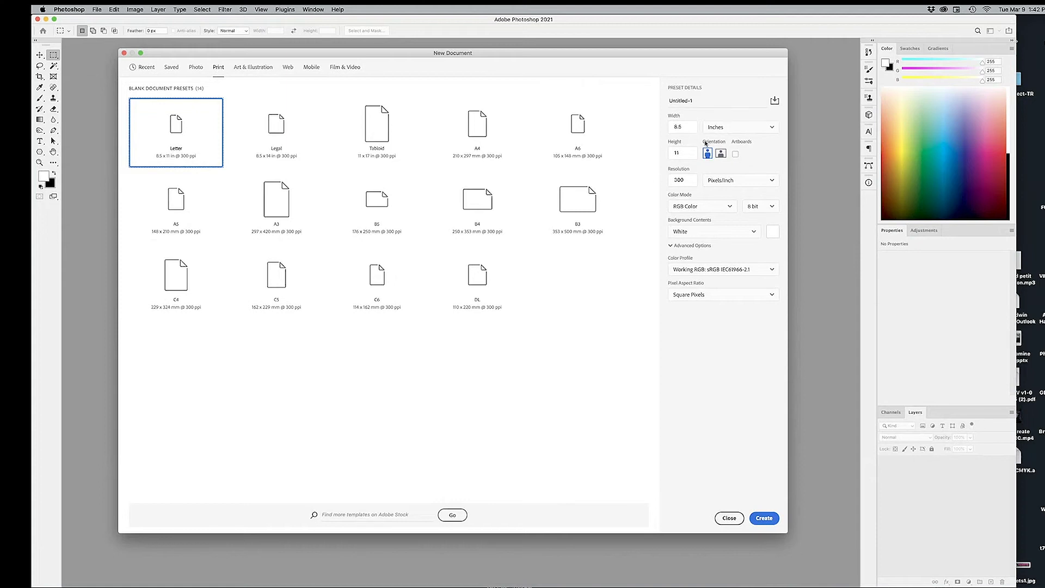
pyautogui.click(681, 127)
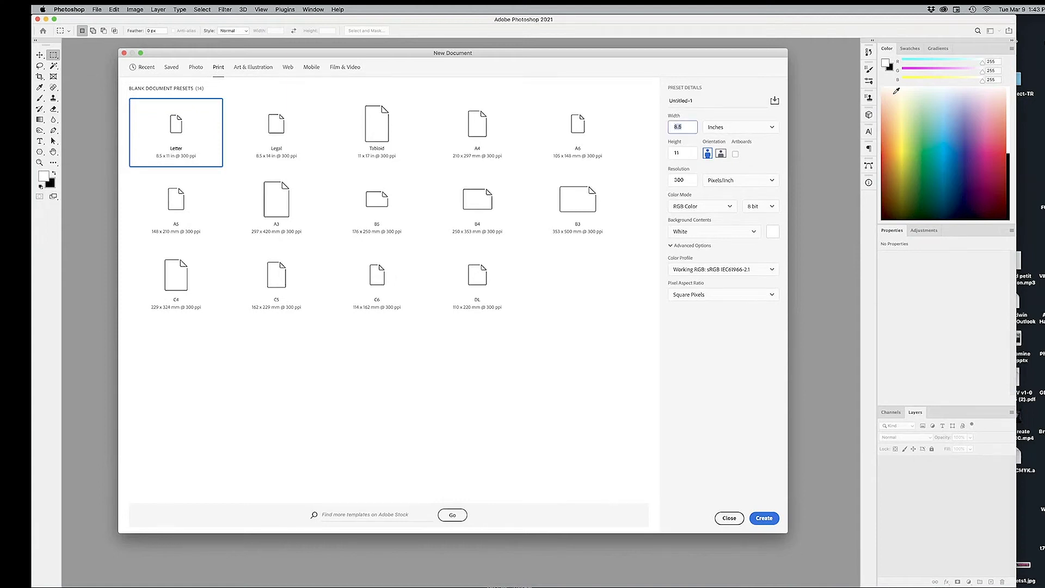
pyautogui.write('7.25')
pyautogui.press('Tab')
pyautogui.press('Tab')
pyautogui.write('5.25')
pyautogui.click(703, 209)
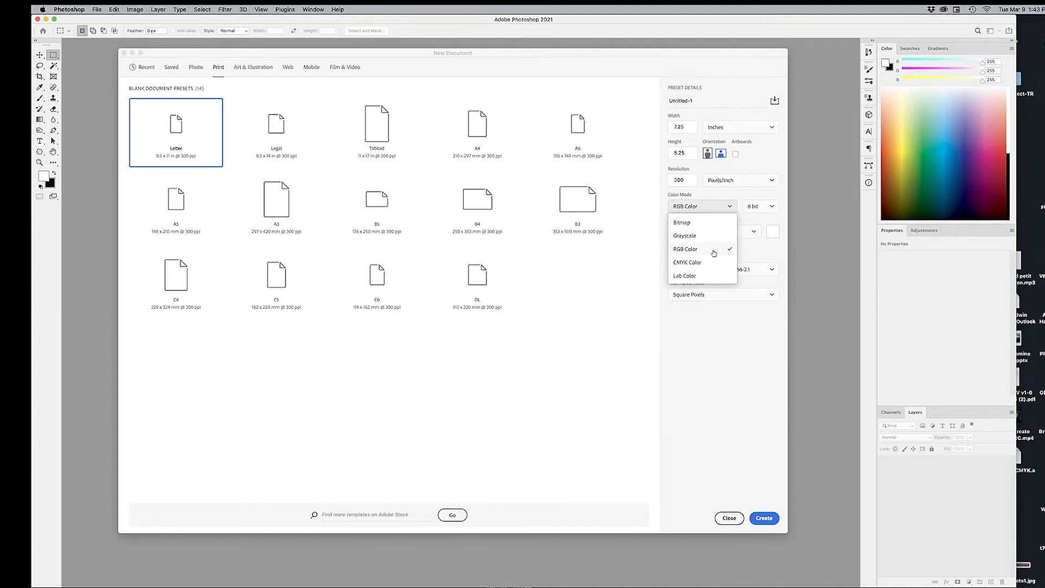
pyautogui.click(714, 252)
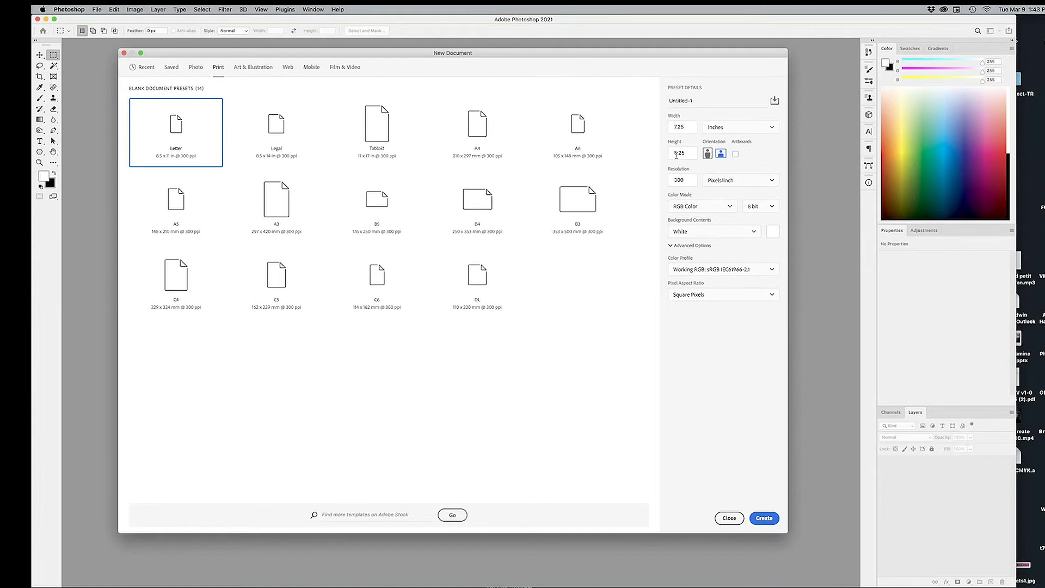
pyautogui.click(763, 518)
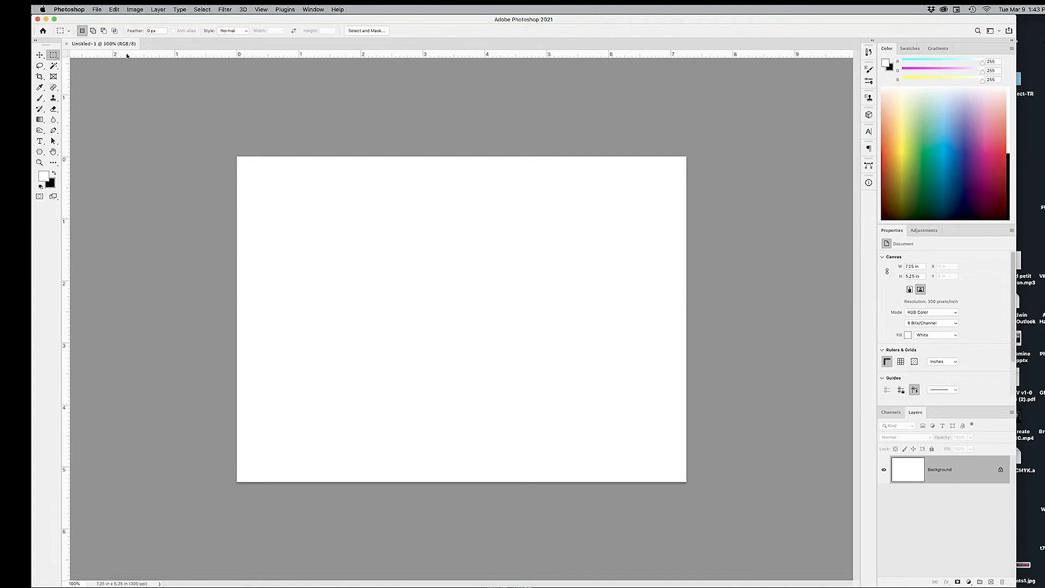
# - Change the ruler units to pixels and back to inches
pyautogui.rightClick(265, 56)
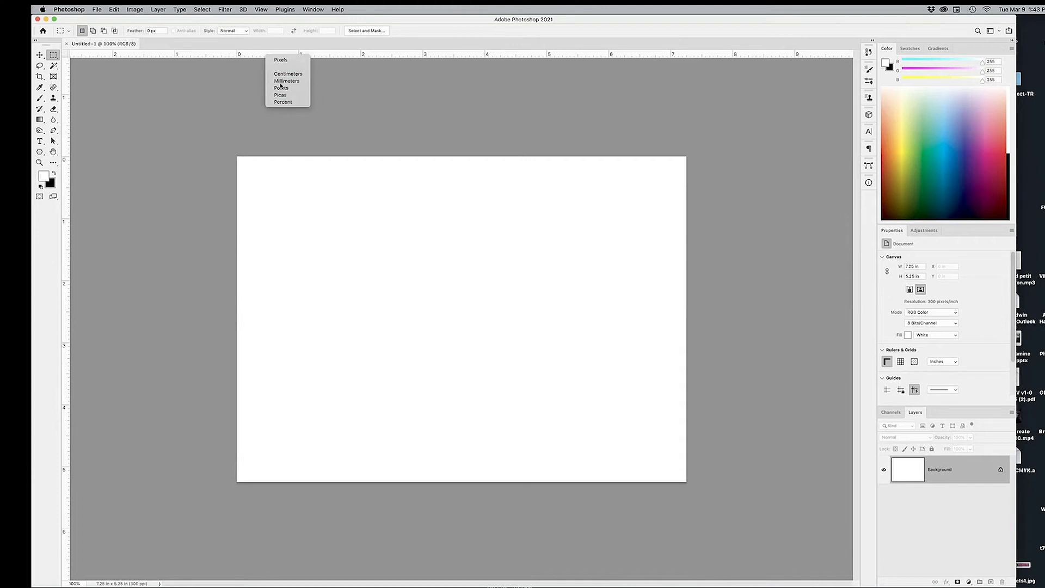
pyautogui.click(283, 63)
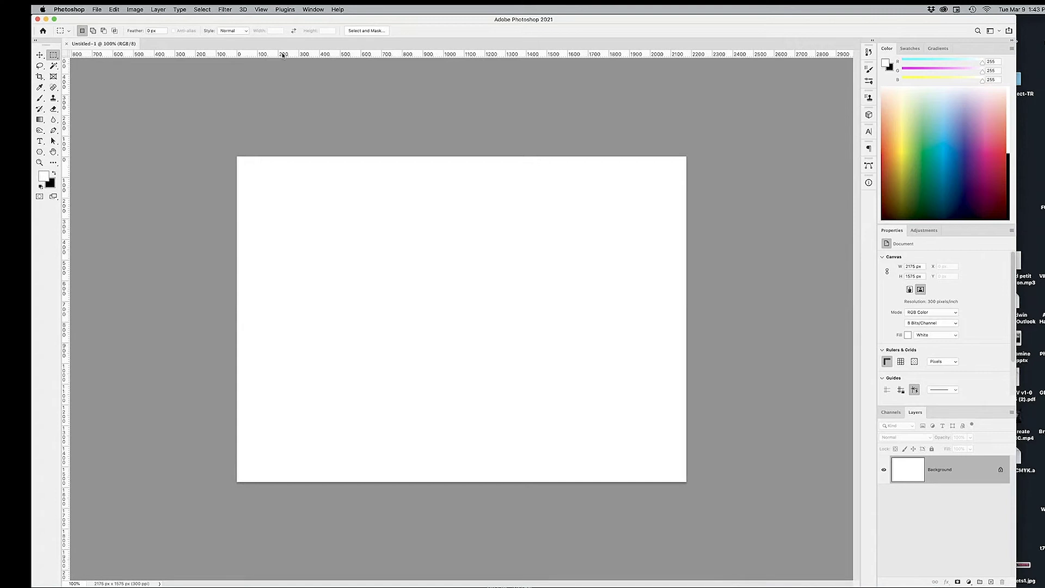
pyautogui.rightClick(282, 55)
pyautogui.click(299, 64)
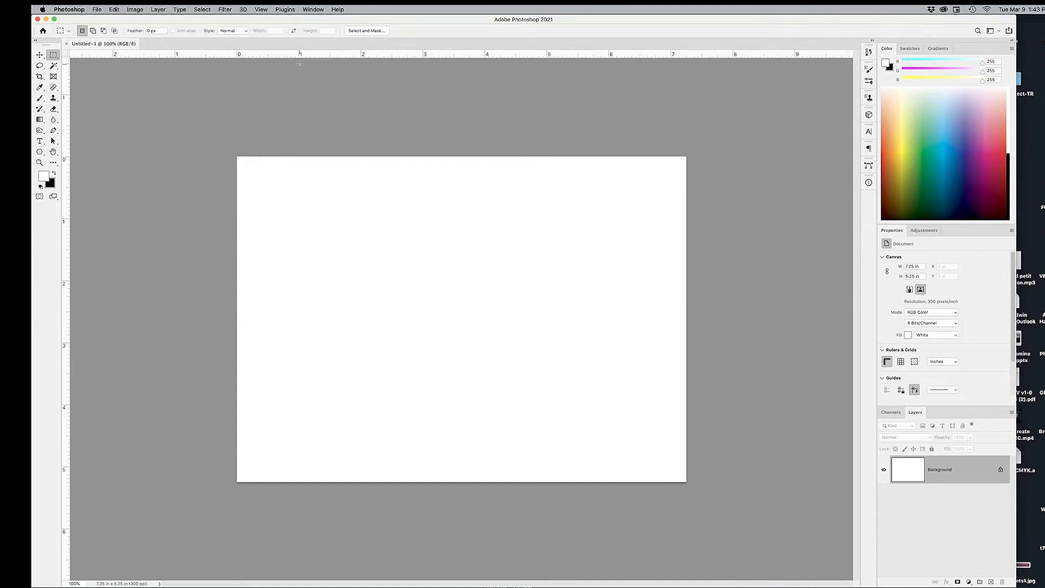
# - Show the grid over the blank canvas
pyautogui.click(266, 11)
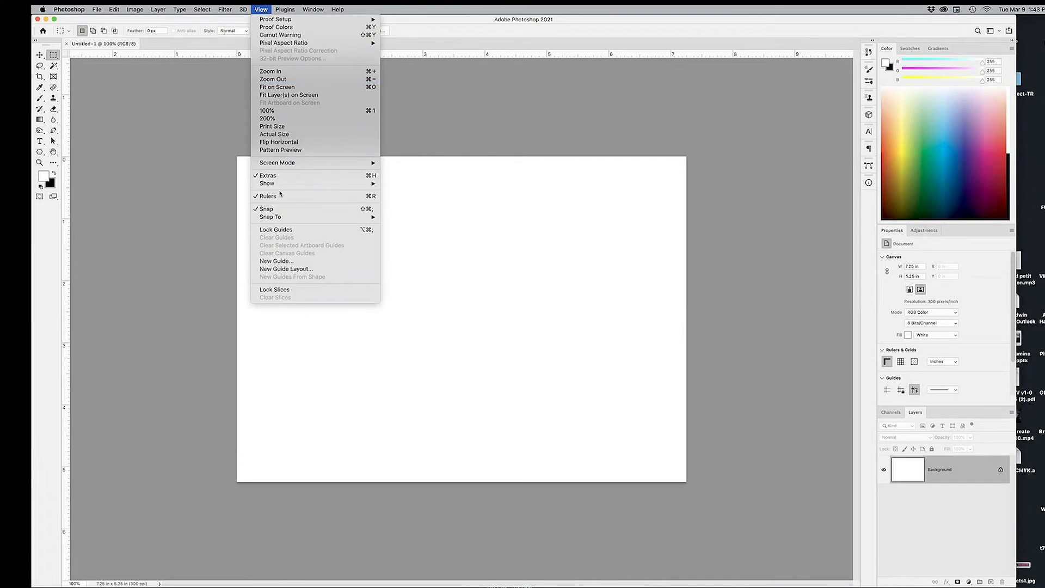
pyautogui.moveTo(281, 186)
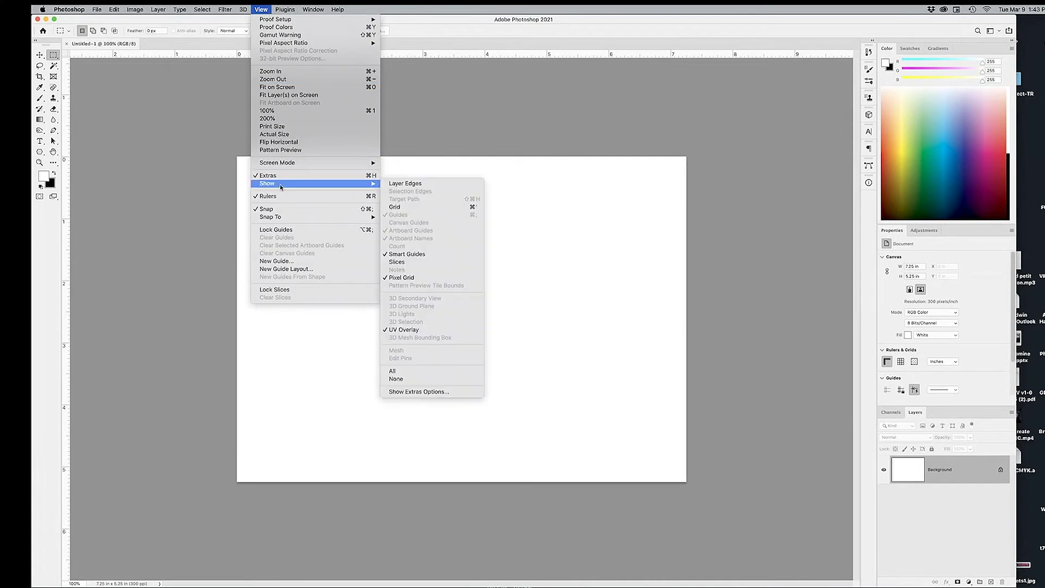
pyautogui.click(402, 207)
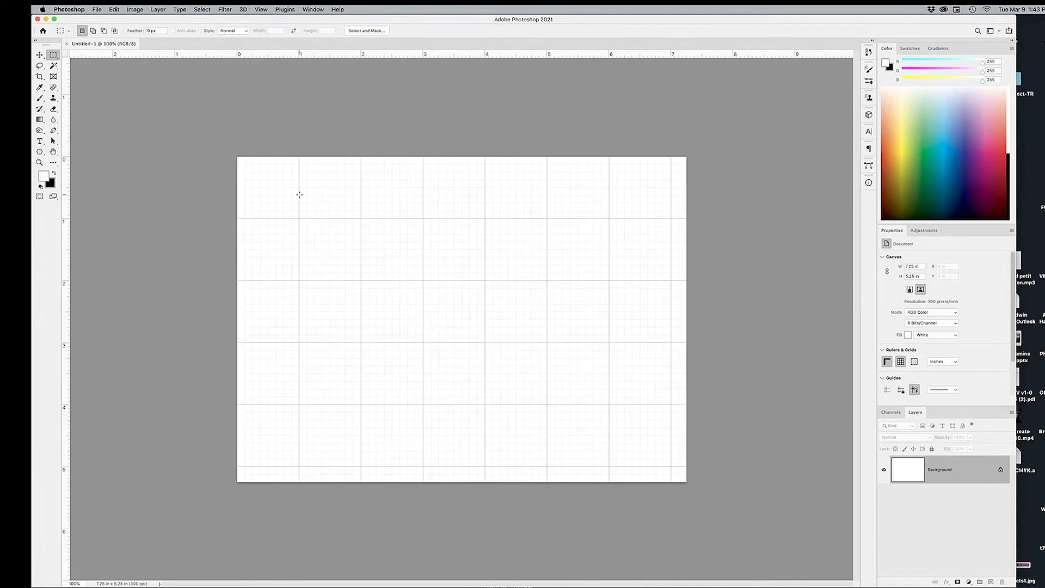
# - Try the rulers in pixels and in millimeters against the grid near the canvas's upper-left corner
pyautogui.press('super+plus')
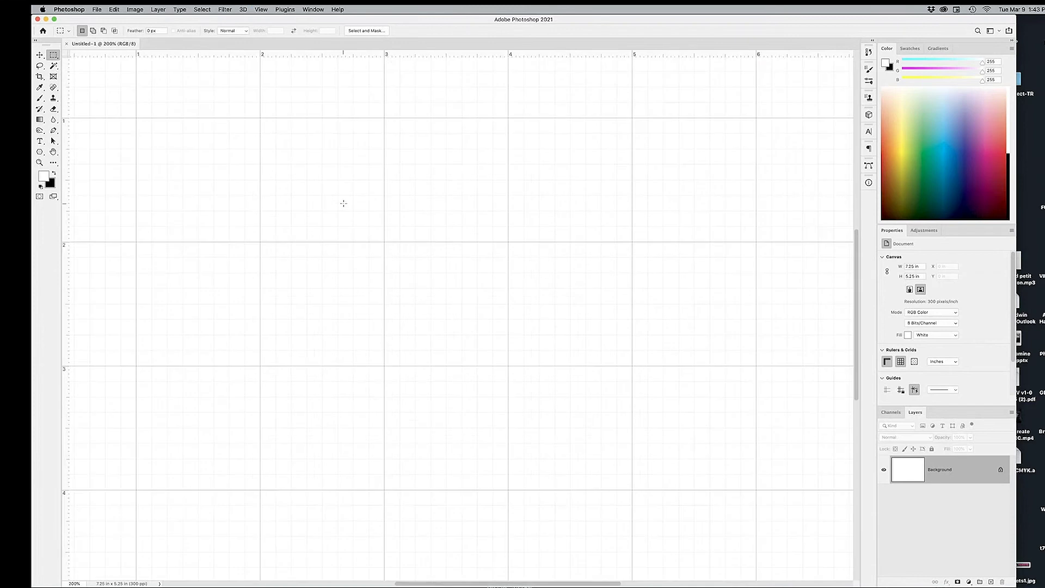
pyautogui.hscroll(-5, 273, 168)
pyautogui.scroll(3, 397, 230)
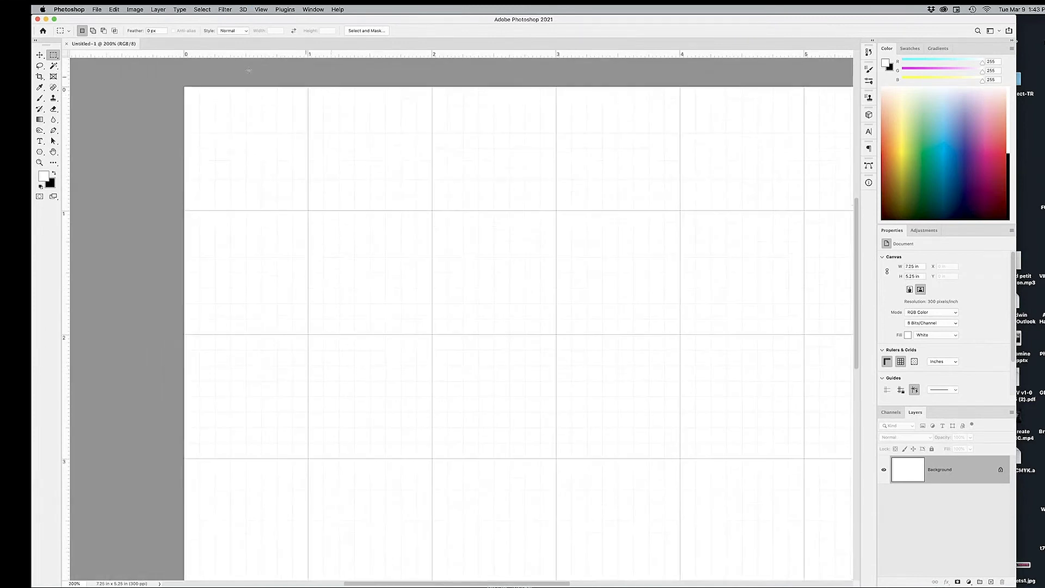
pyautogui.rightClick(296, 54)
pyautogui.click(305, 59)
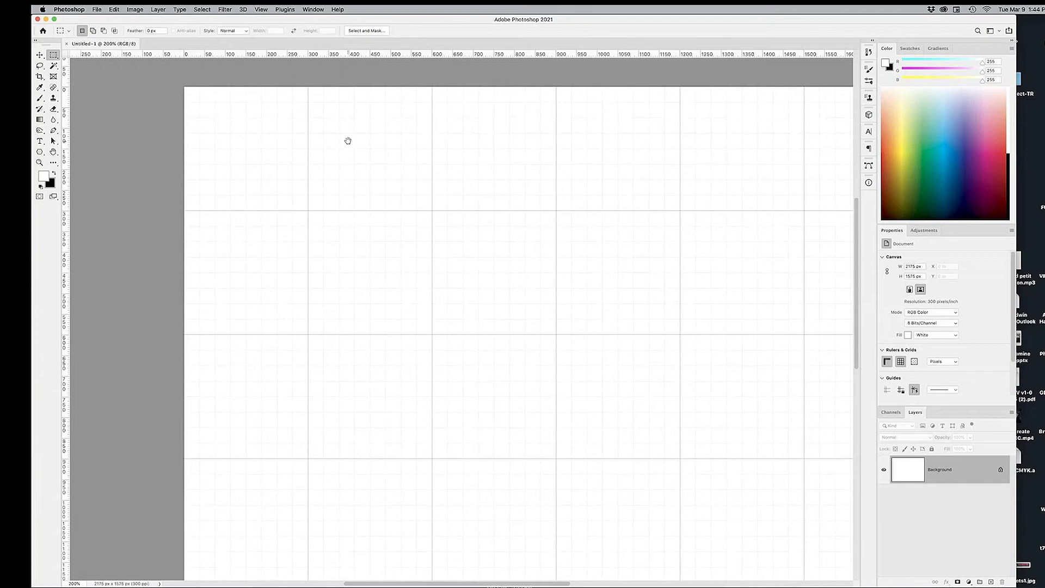
pyautogui.moveTo(348, 141); pyautogui.dragTo(341, 115)
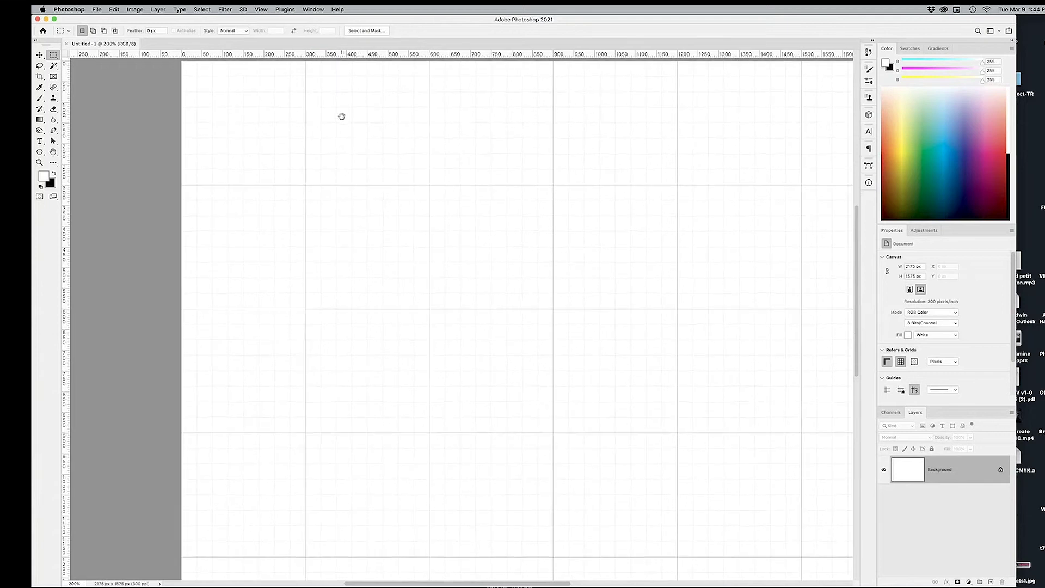
pyautogui.rightClick(270, 57)
pyautogui.click(296, 81)
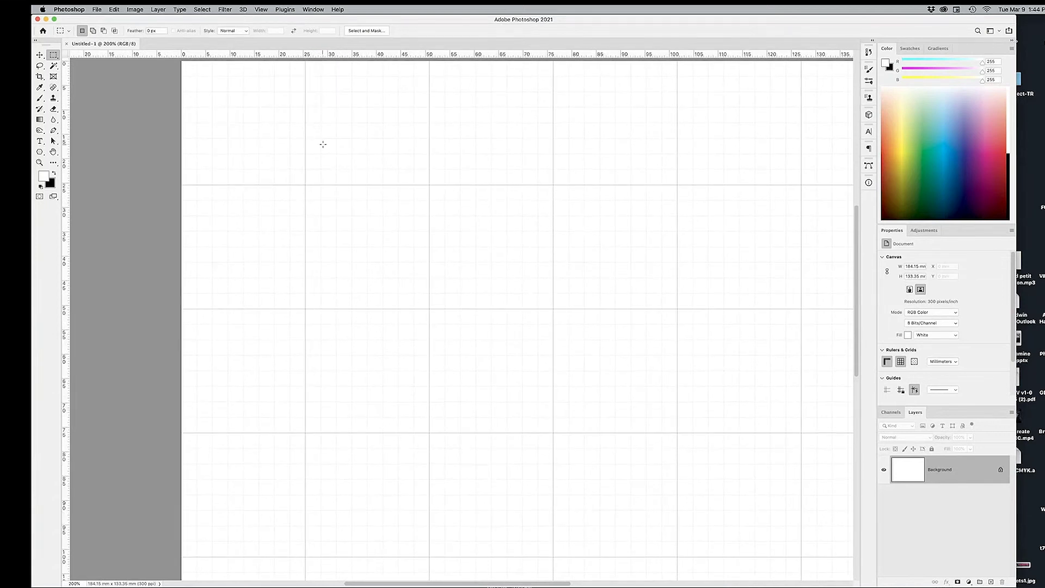
pyautogui.moveTo(230, 81); pyautogui.dragTo(408, 137)
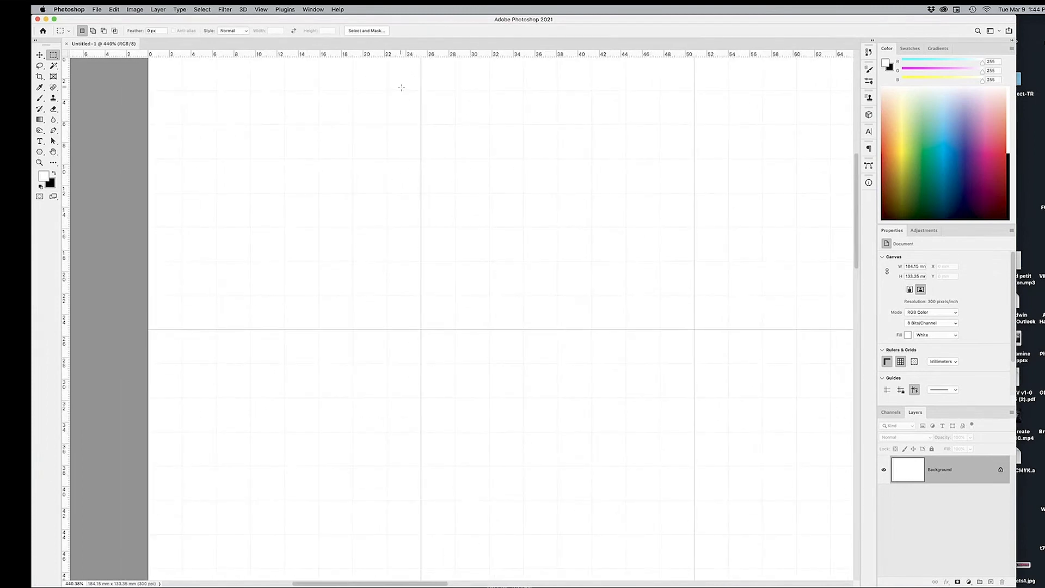
# - Set the grid in the Guides, Grid & Slices preferences to a gridline every 1 centimeter with 10 subdivisions
pyautogui.click(96, 10)
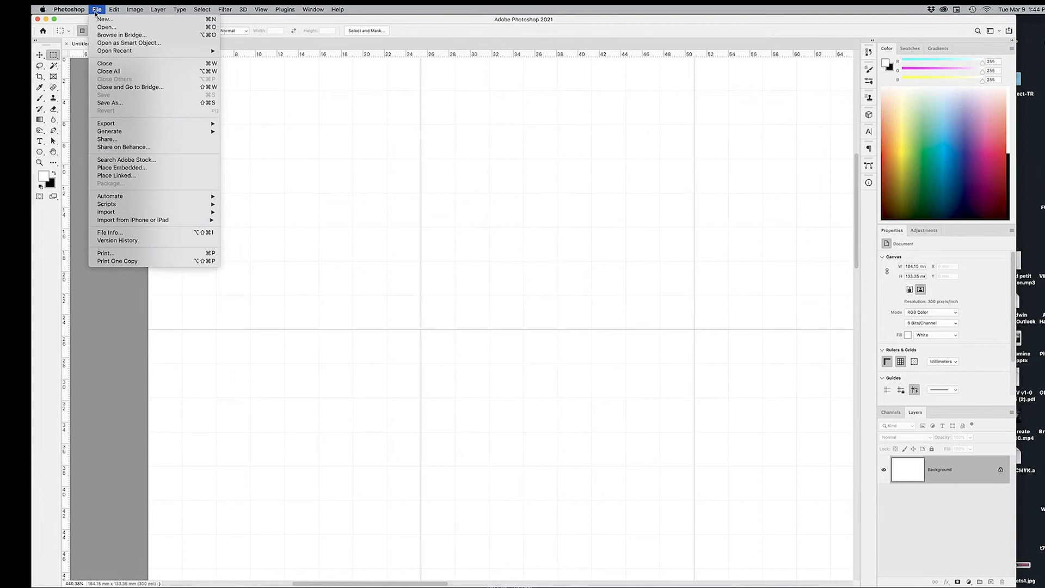
pyautogui.moveTo(79, 13)
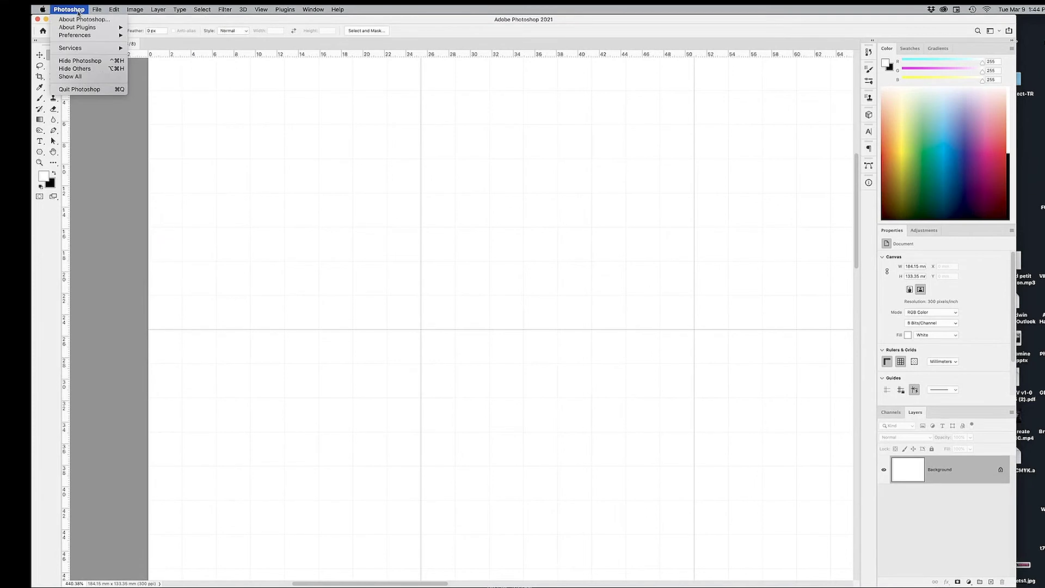
pyautogui.moveTo(80, 36)
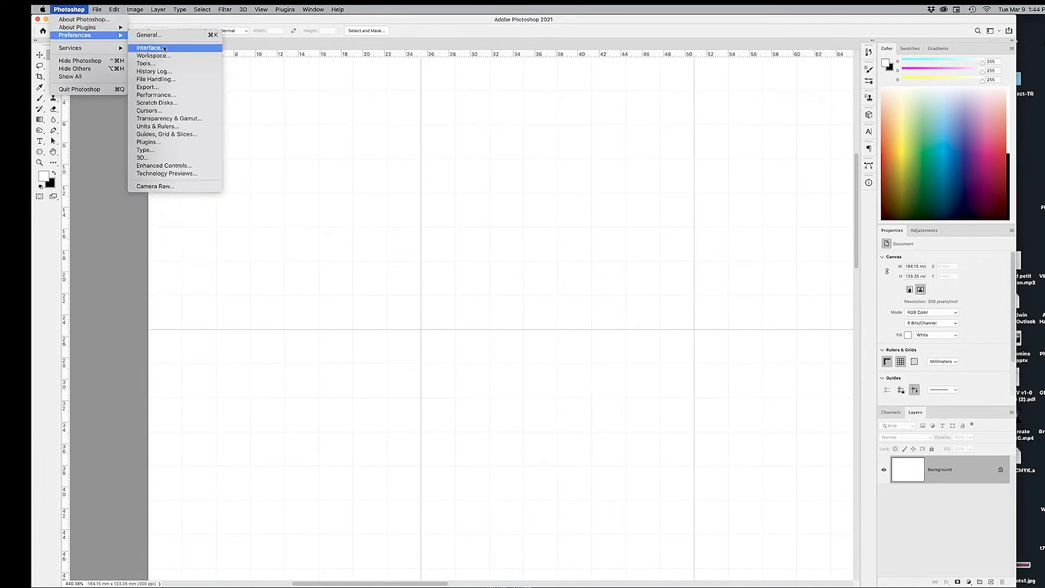
pyautogui.click(184, 135)
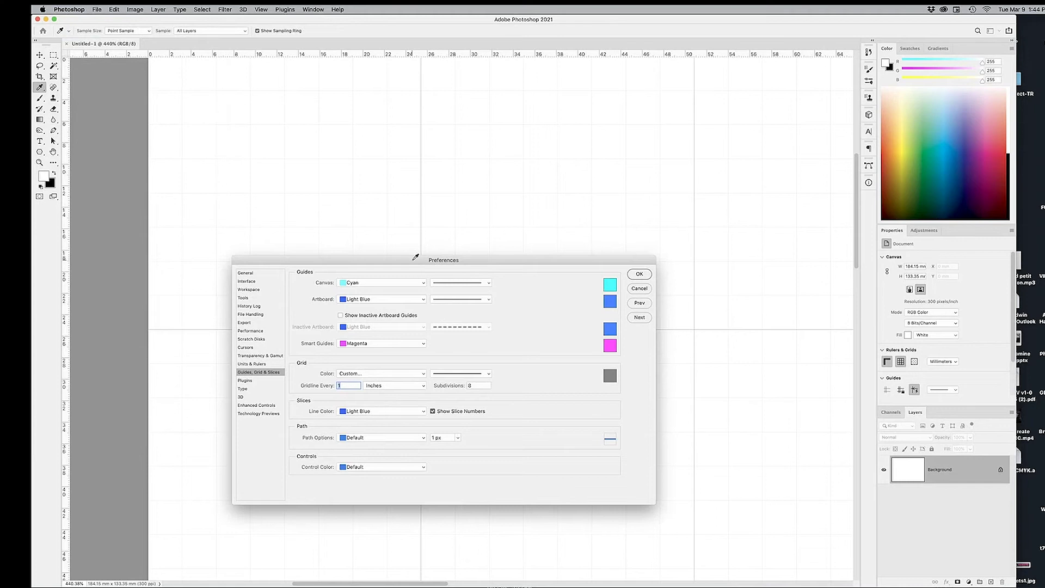
pyautogui.moveTo(413, 256); pyautogui.dragTo(472, 148)
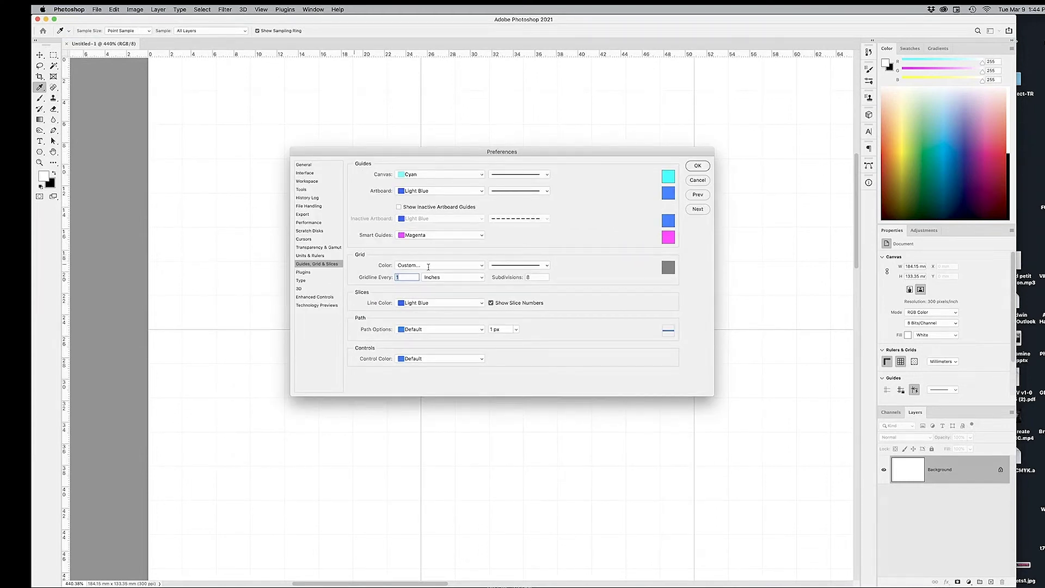
pyautogui.doubleClick(411, 278)
pyautogui.click(536, 277)
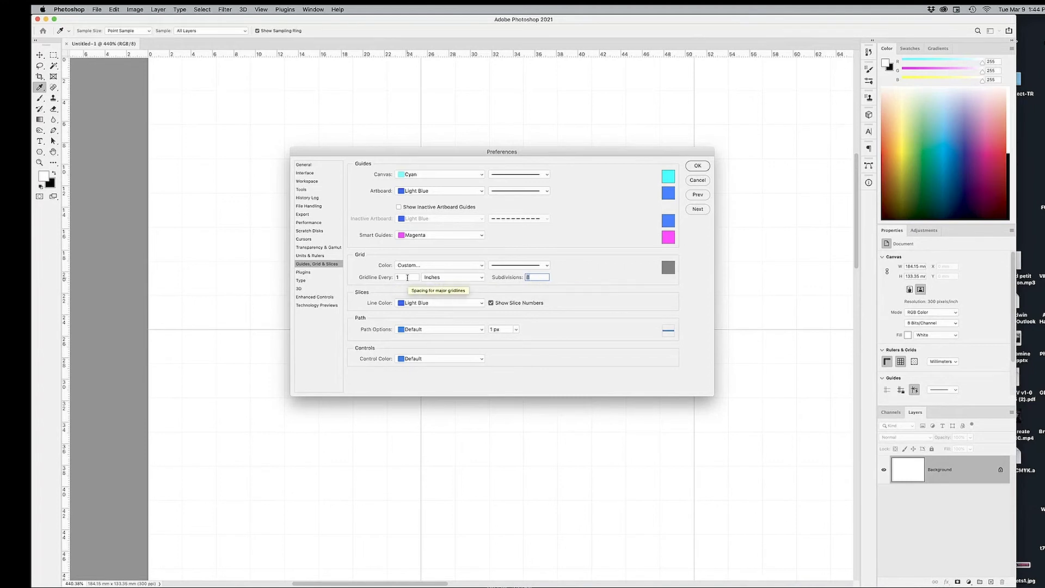
pyautogui.hotkey('shift', 'Tab')
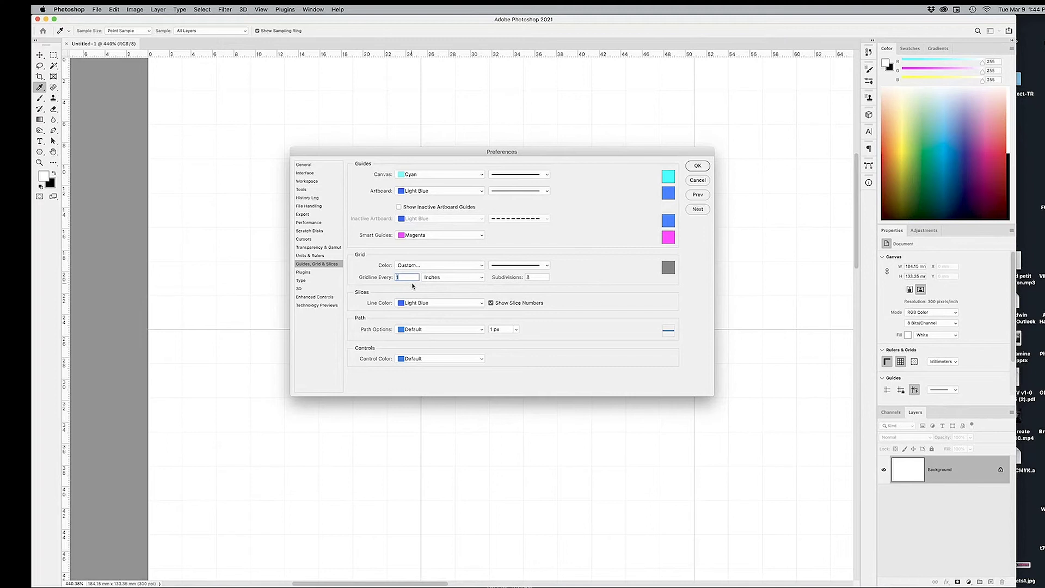
pyautogui.click(450, 279)
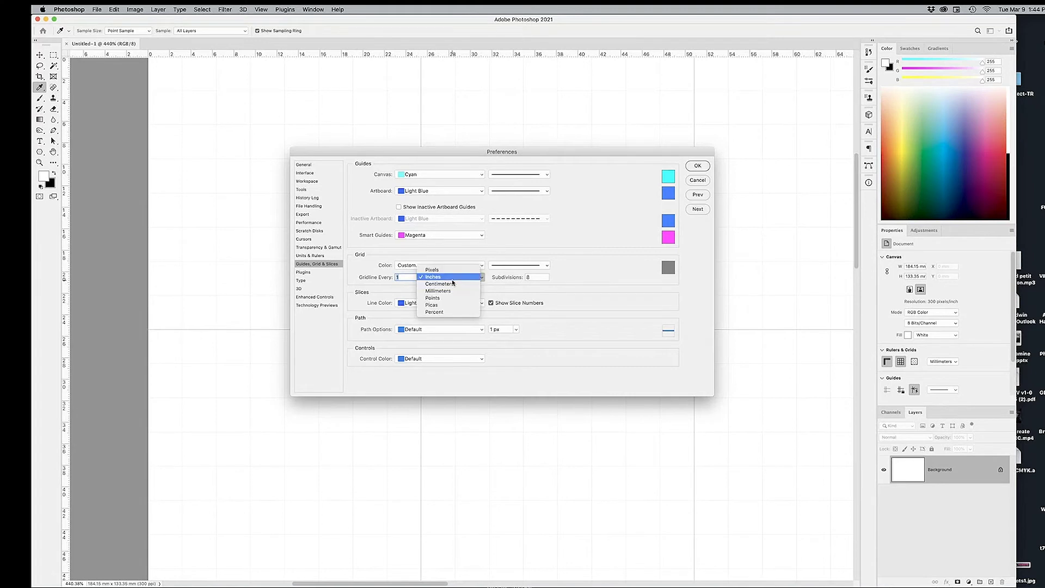
pyautogui.click(444, 284)
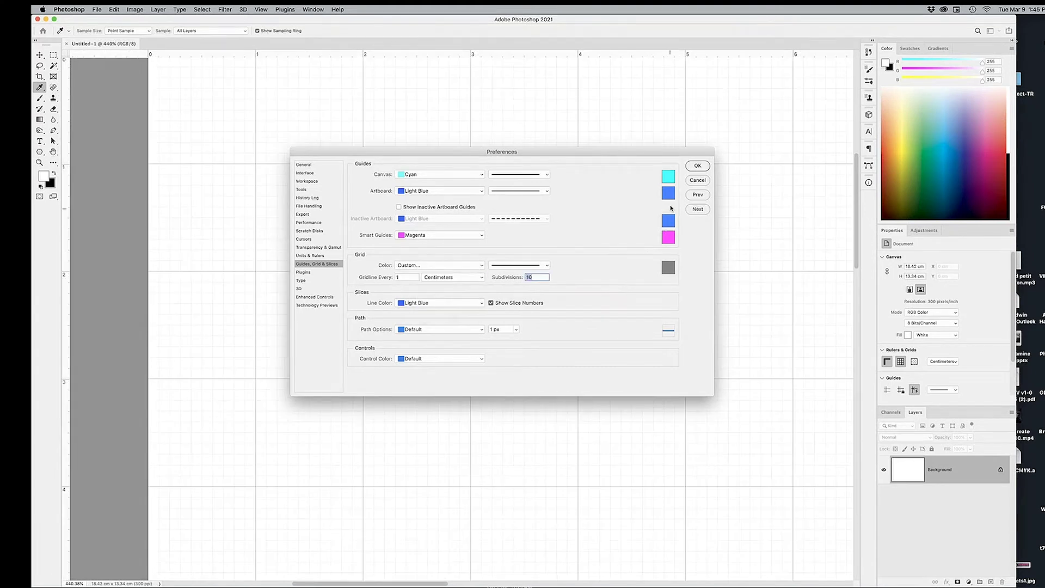
pyautogui.click(697, 165)
pyautogui.press('m')
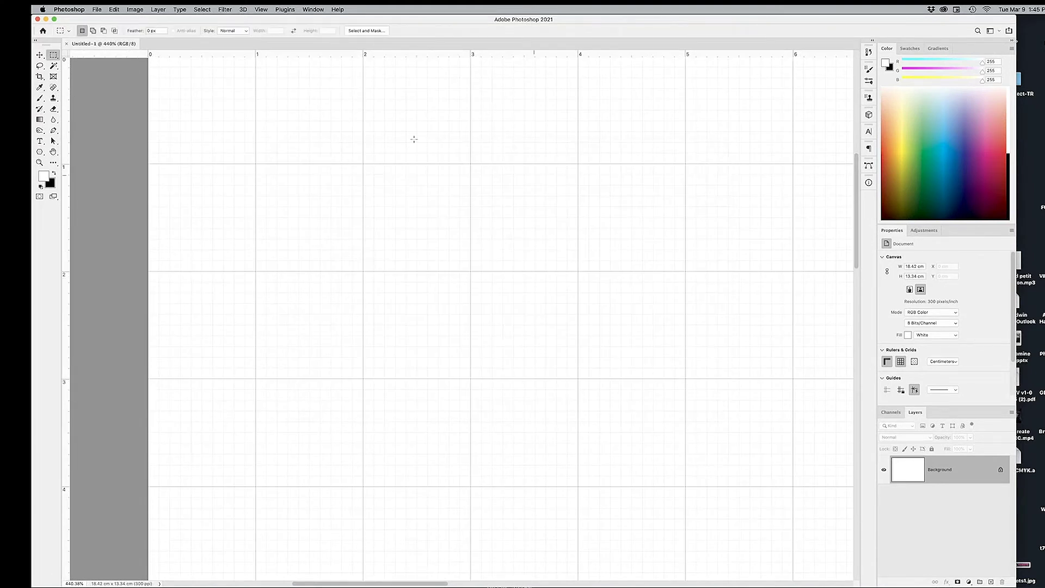
# - Review the available ruler units and set the rulers back to inches
pyautogui.hscroll(2, 292, 116)
pyautogui.scroll(1, 292, 117)
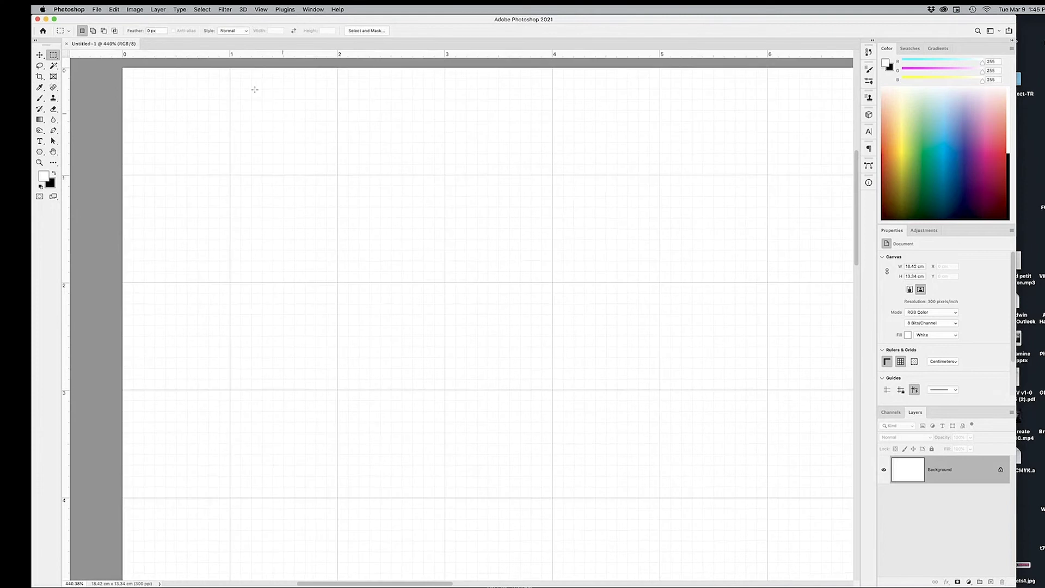
pyautogui.rightClick(175, 56)
pyautogui.click(155, 54)
pyautogui.rightClick(154, 54)
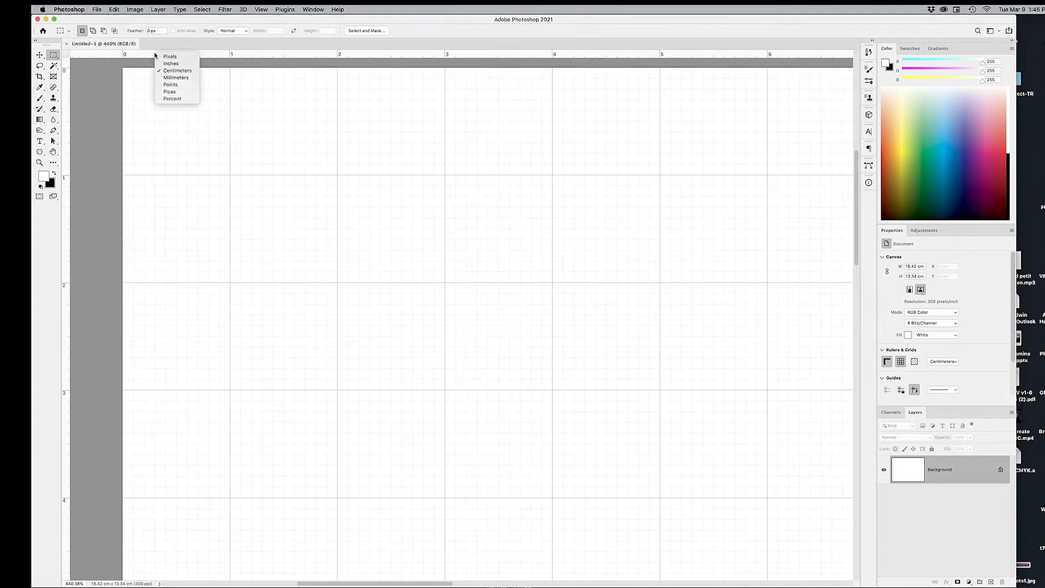
pyautogui.click(158, 79)
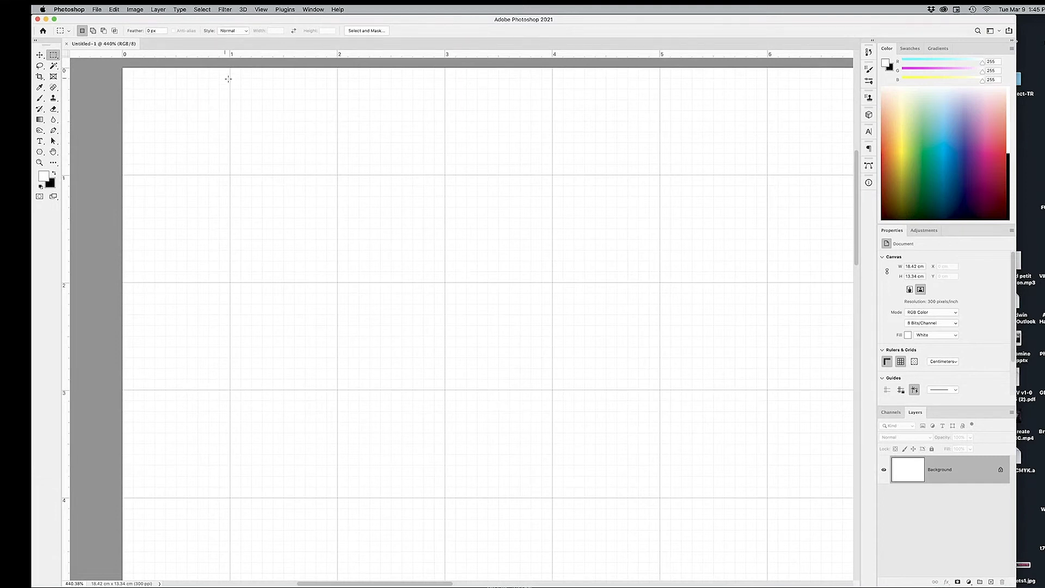
pyautogui.rightClick(172, 57)
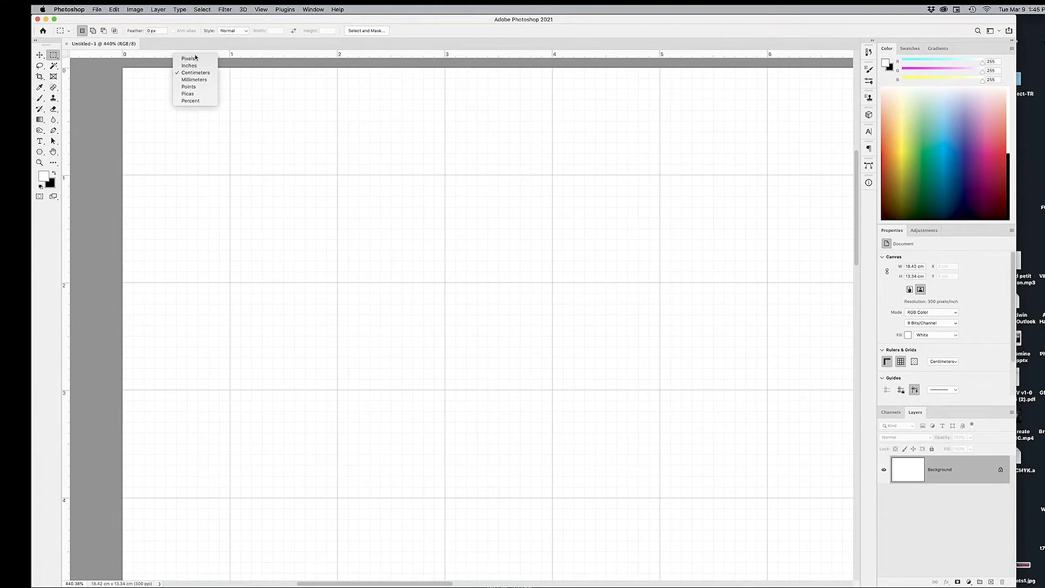
pyautogui.click(271, 109)
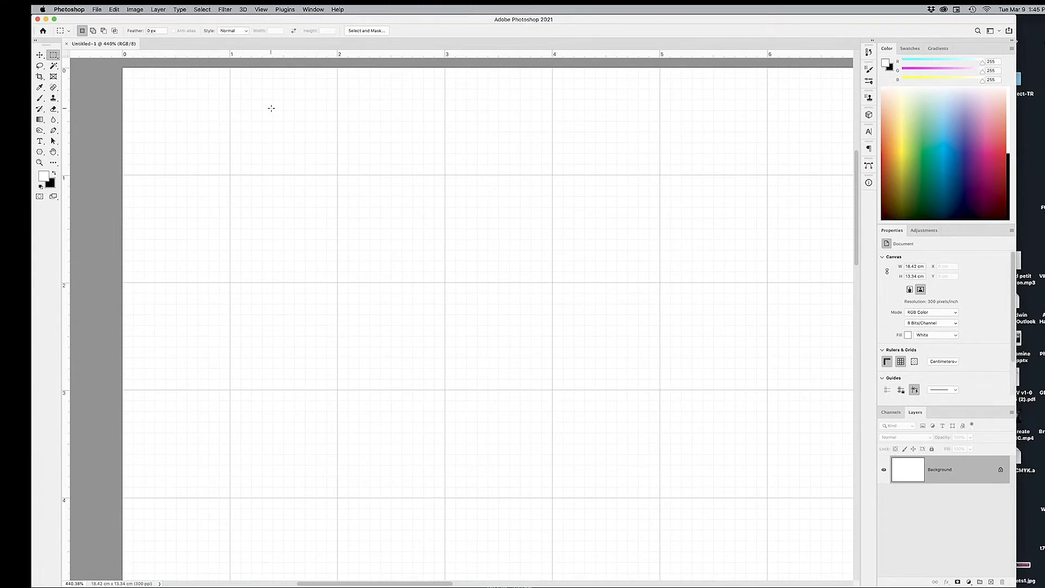
# - Set the grid in the Guides, Grid & Slices preferences to a gridline every 1 inch with 8 subdivisions
pyautogui.click(76, 10)
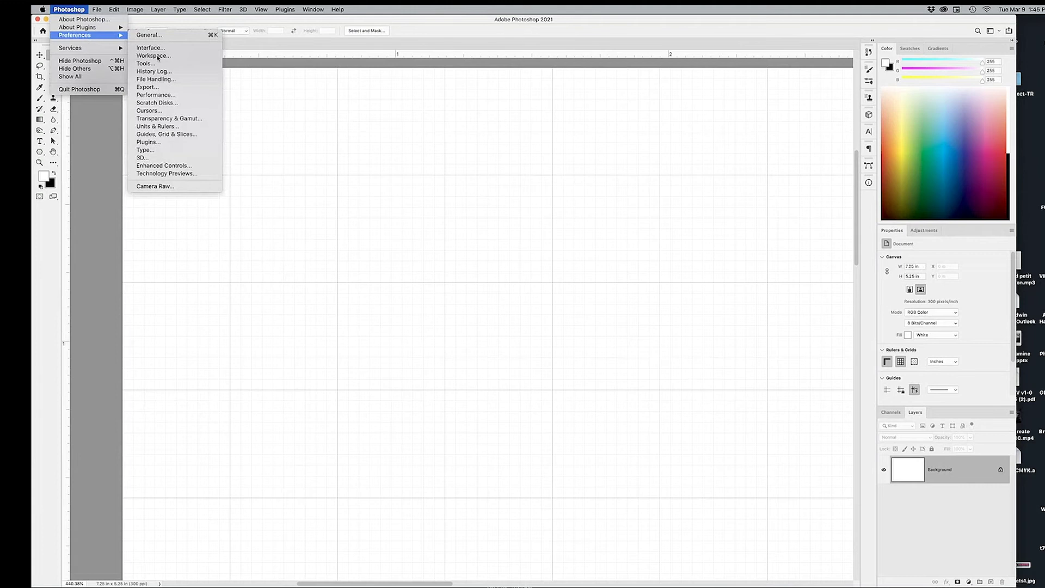
pyautogui.click(168, 134)
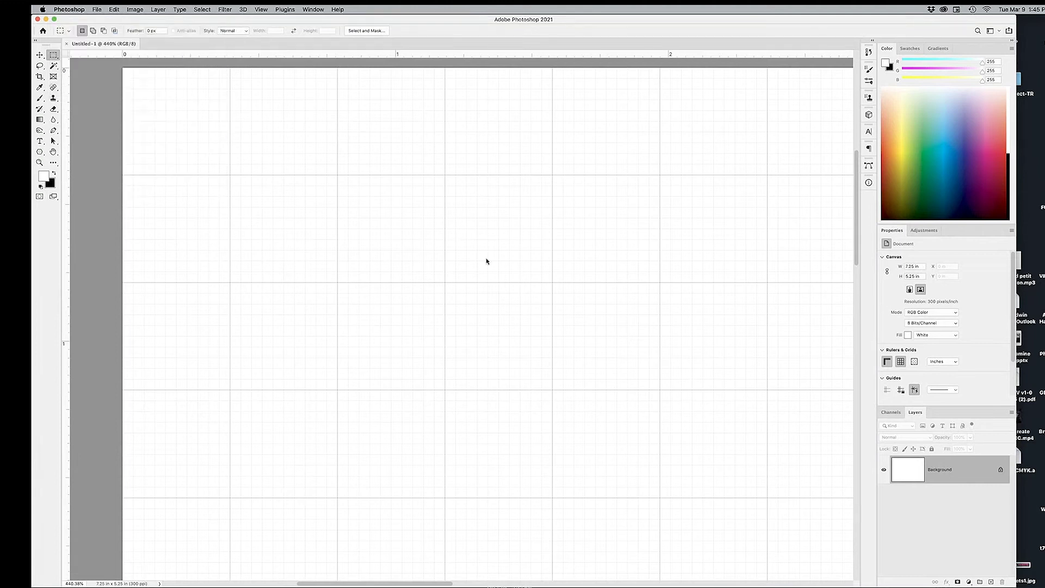
pyautogui.click(474, 277)
pyautogui.click(474, 279)
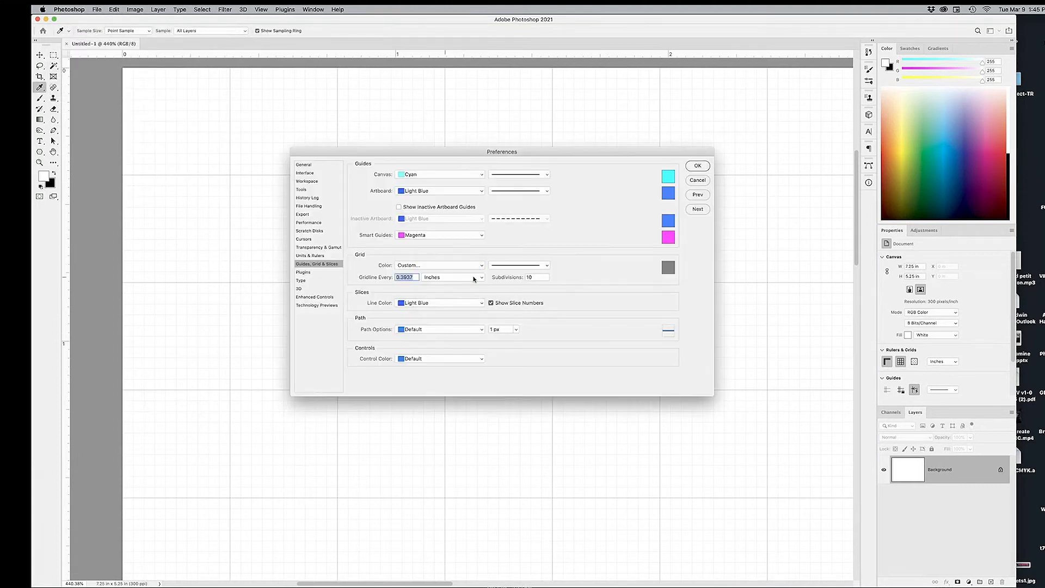
pyautogui.press('Tab')
pyautogui.write('8')
pyautogui.press('Tab')
pyautogui.click(402, 277)
pyautogui.write('1')
pyautogui.press('Tab')
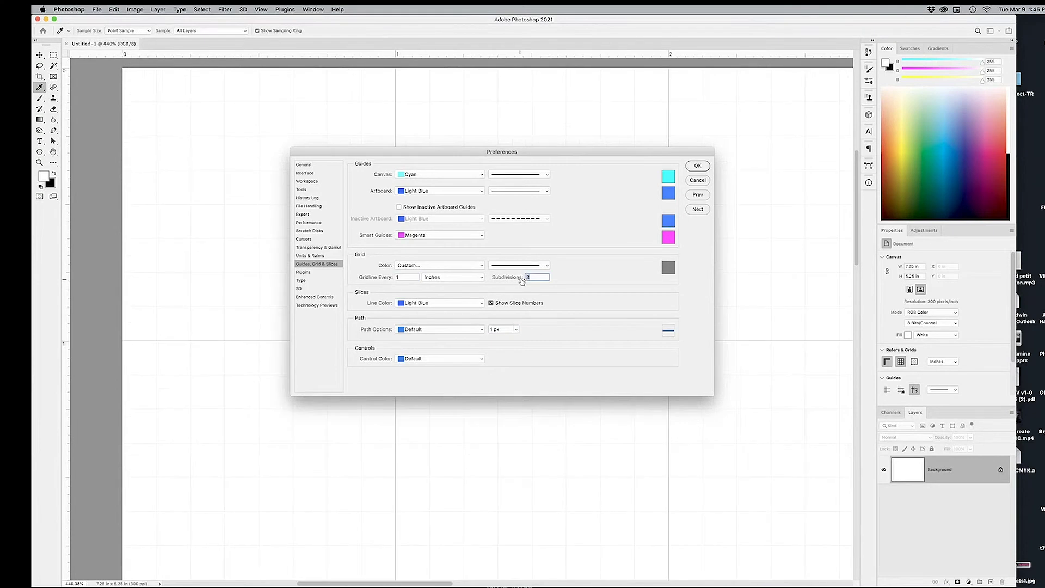
pyautogui.click(697, 166)
pyautogui.press('m')
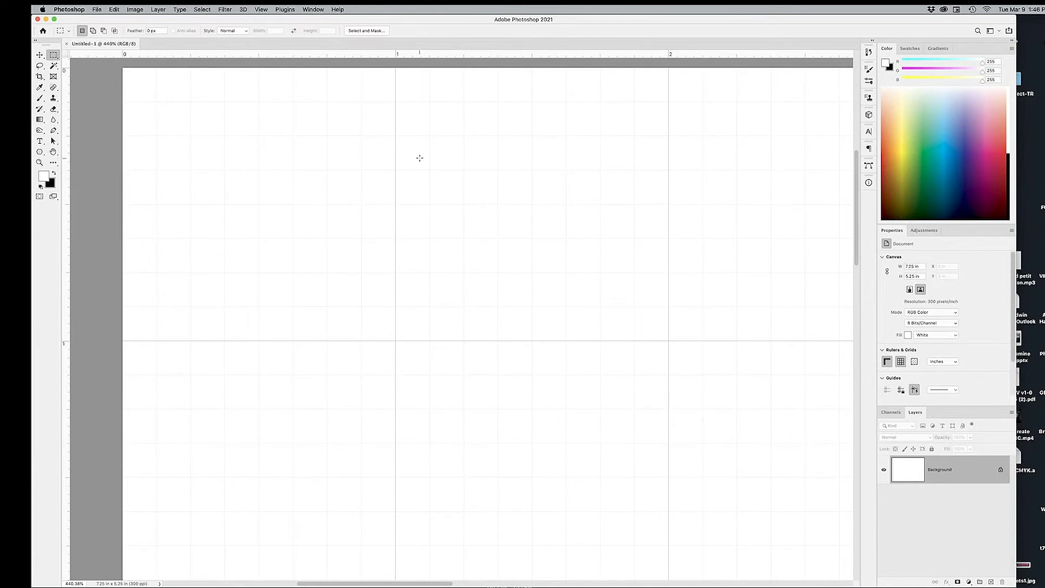
# - Check the Snap To options and place four guides, one 1/8 inch inside each edge of the canvas
pyautogui.press('super+0')
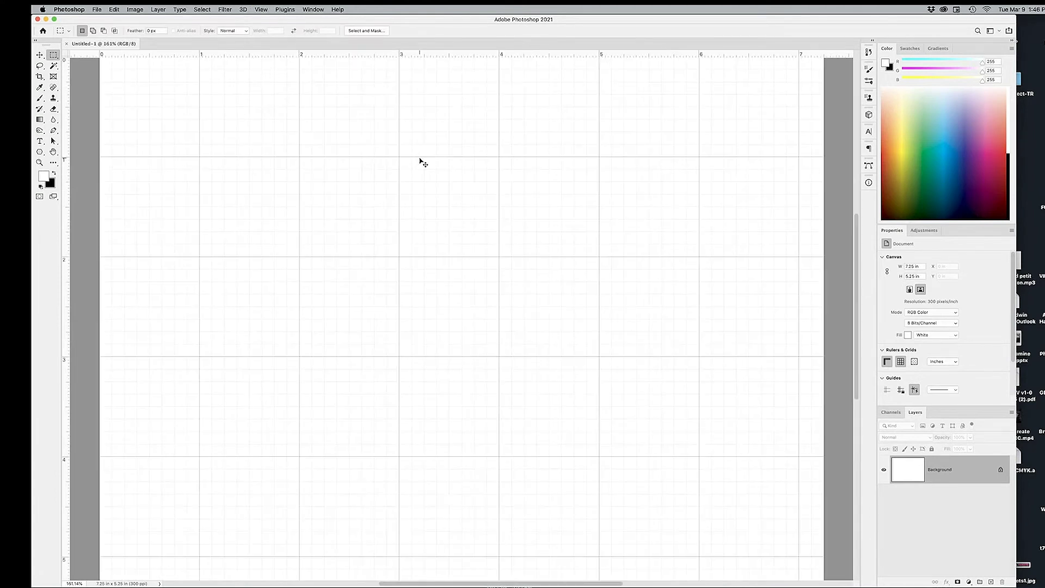
pyautogui.press('super+1')
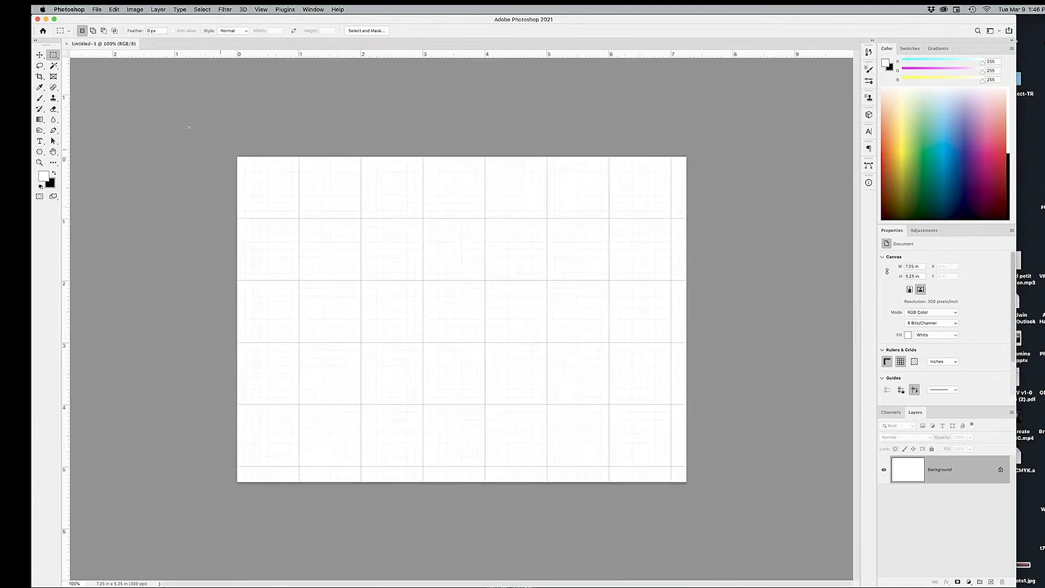
pyautogui.click(262, 9)
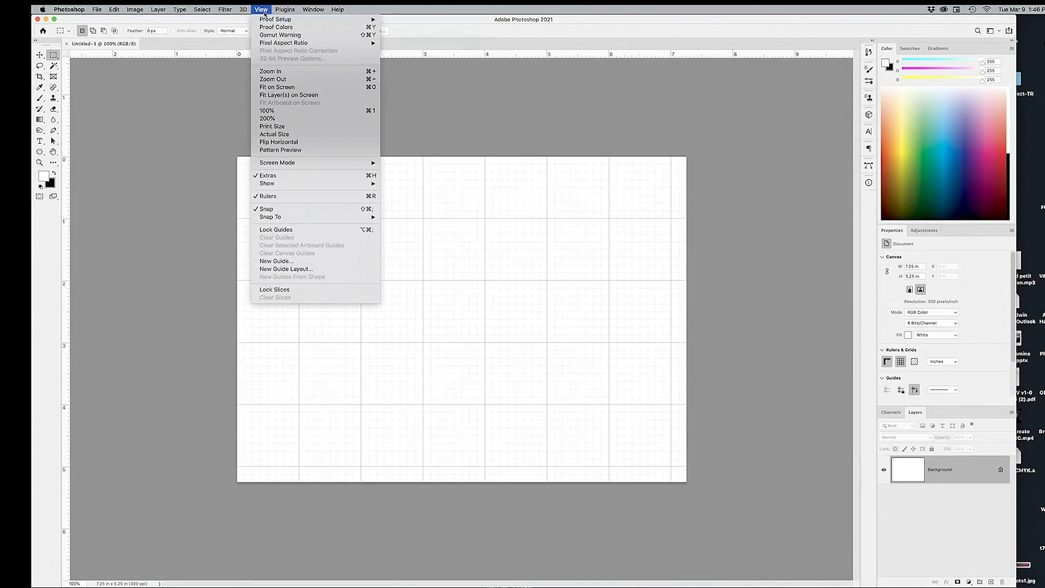
pyautogui.moveTo(278, 219)
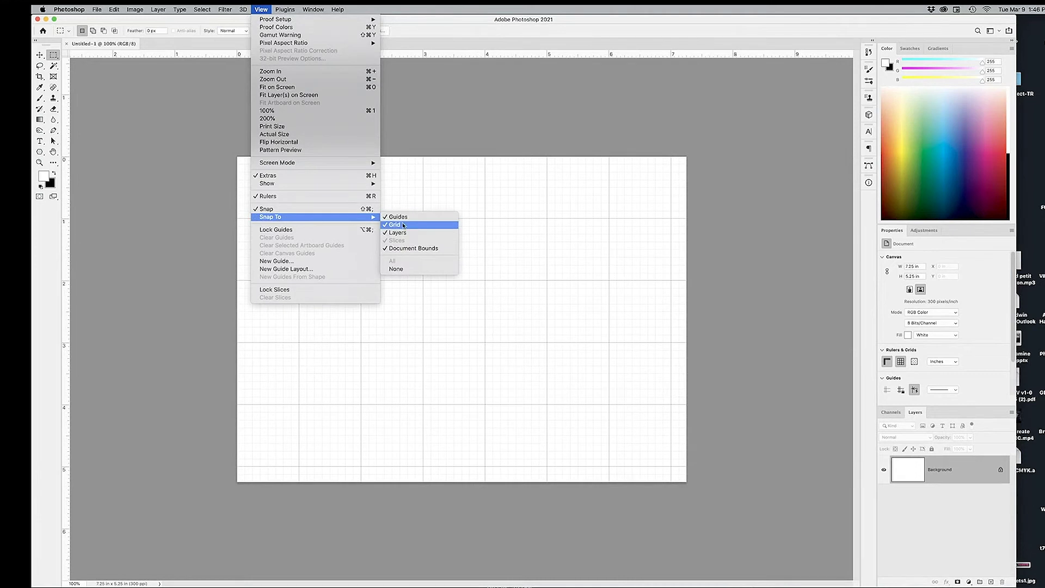
pyautogui.click(70, 188)
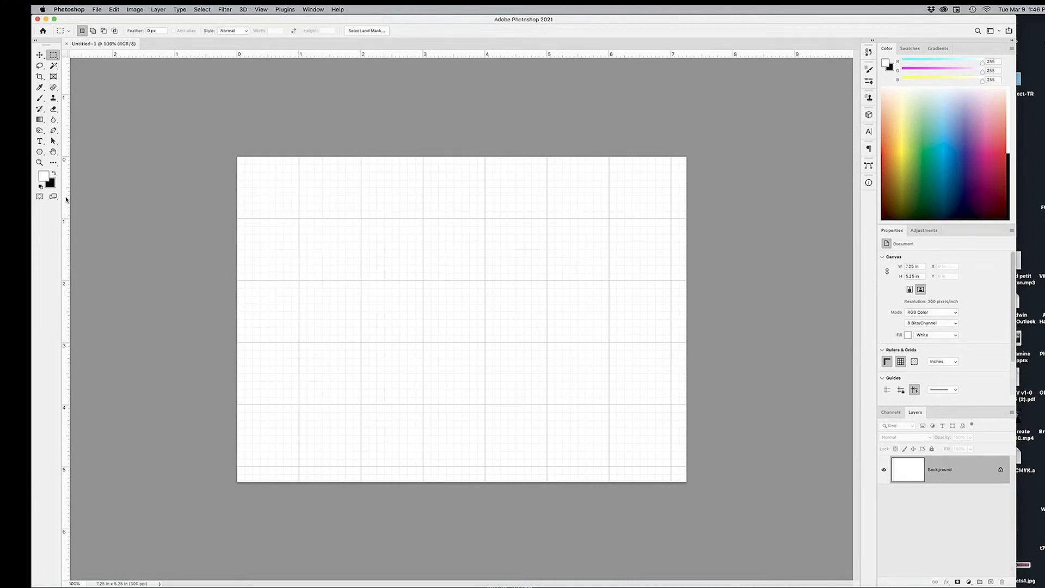
pyautogui.moveTo(67, 204); pyautogui.dragTo(246, 204)
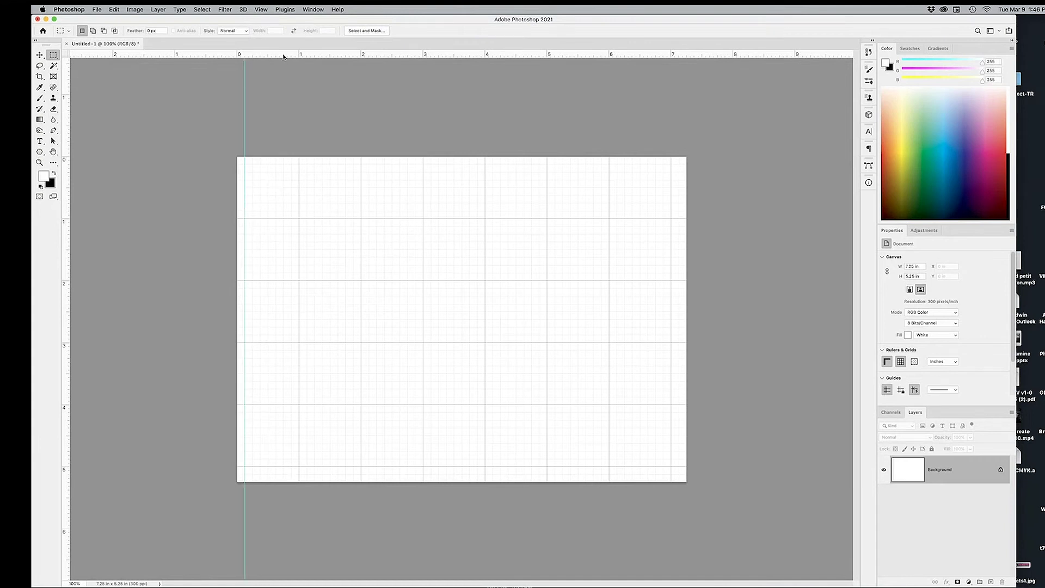
pyautogui.moveTo(285, 56); pyautogui.dragTo(263, 163)
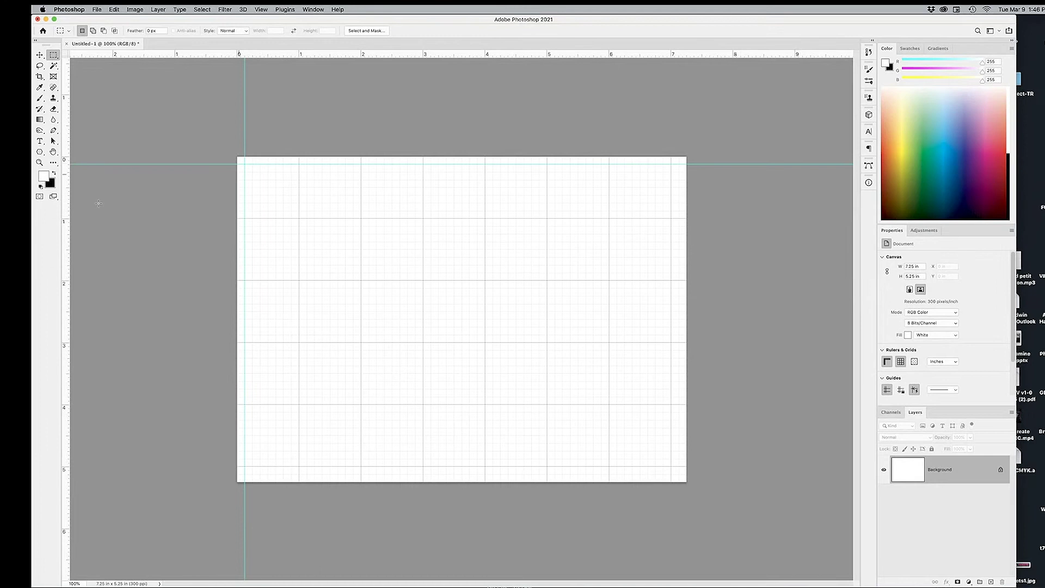
pyautogui.moveTo(65, 246); pyautogui.dragTo(680, 235)
pyautogui.moveTo(596, 56); pyautogui.dragTo(590, 474)
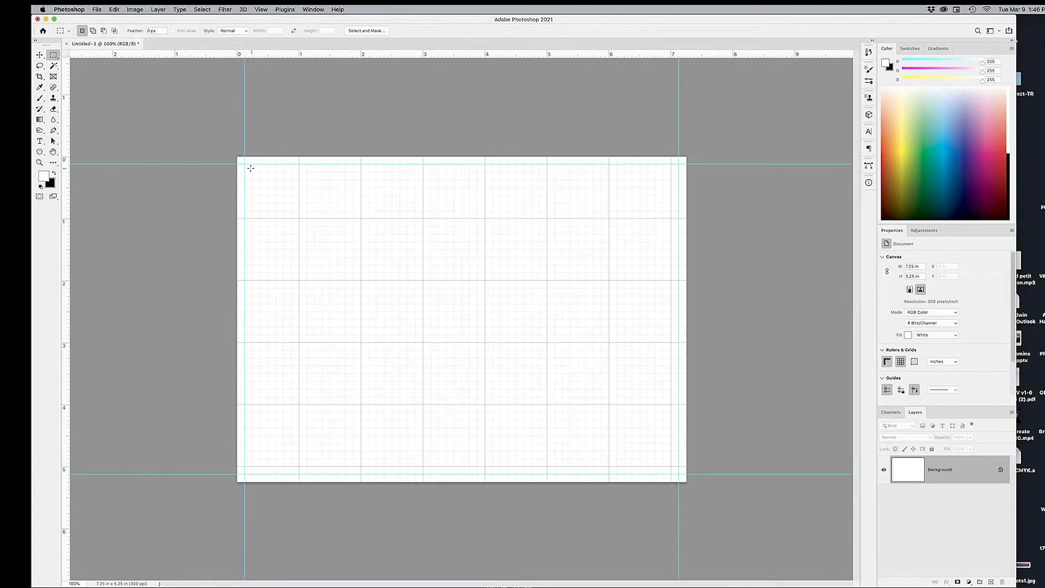
# - Try a rectangular marquee selection from the guides' intersection near the canvas's upper-left corner, and clear the selection
pyautogui.moveTo(241, 158); pyautogui.dragTo(576, 432)
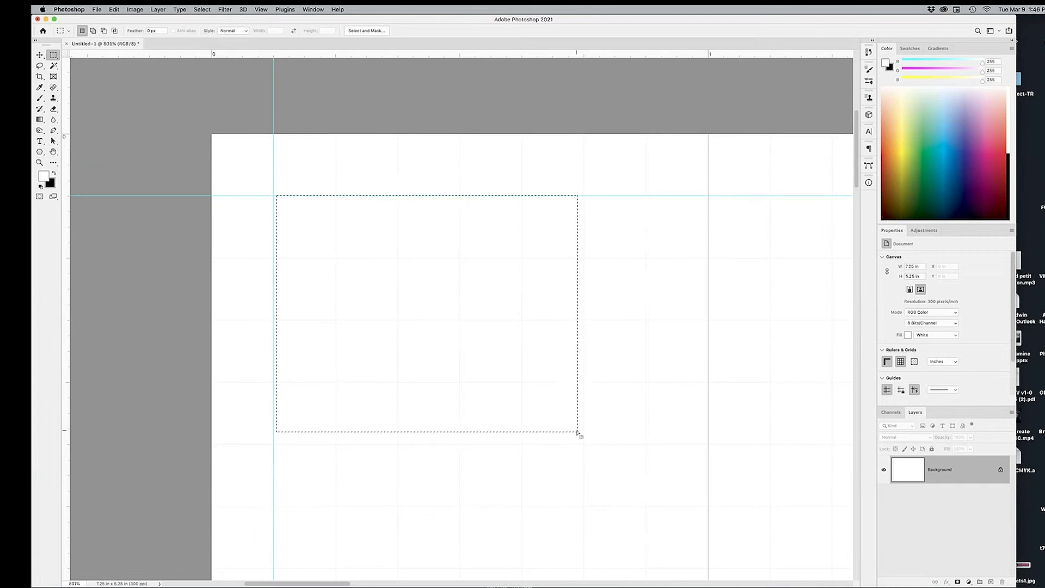
pyautogui.moveTo(303, 192); pyautogui.dragTo(180, 98)
pyautogui.click(315, 250)
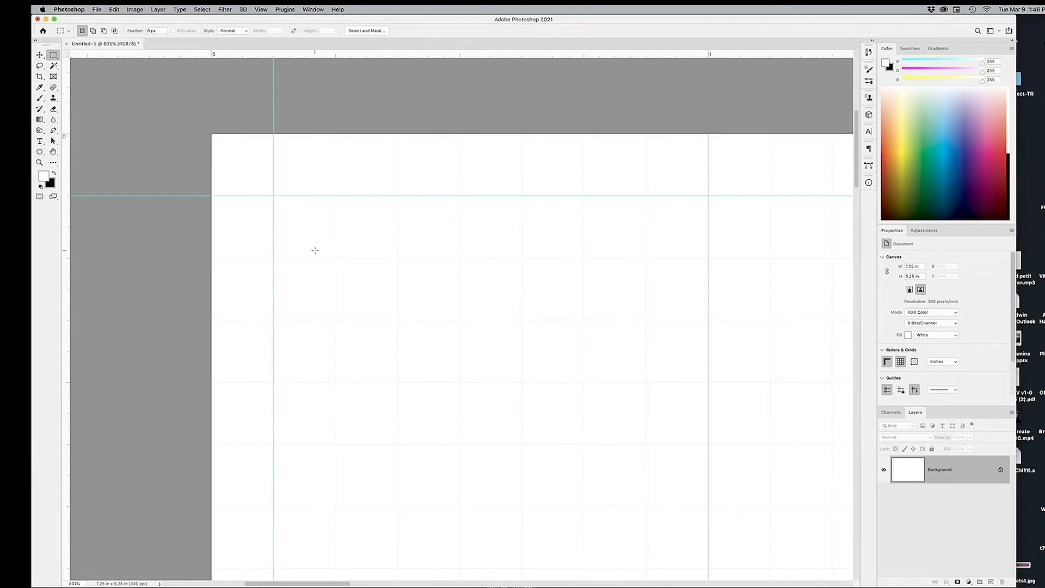
pyautogui.press('super+0')
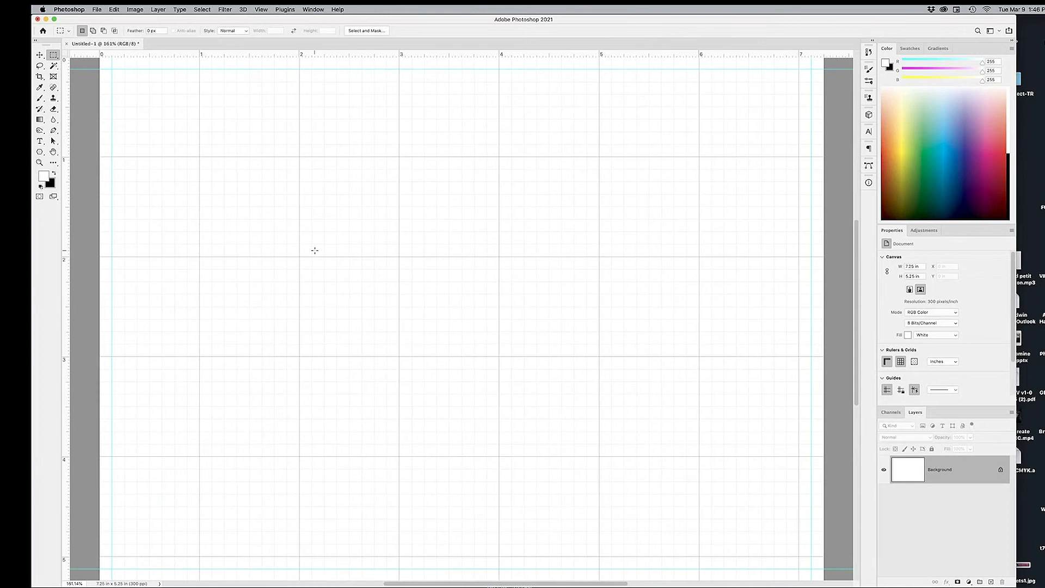
pyautogui.press('super+1')
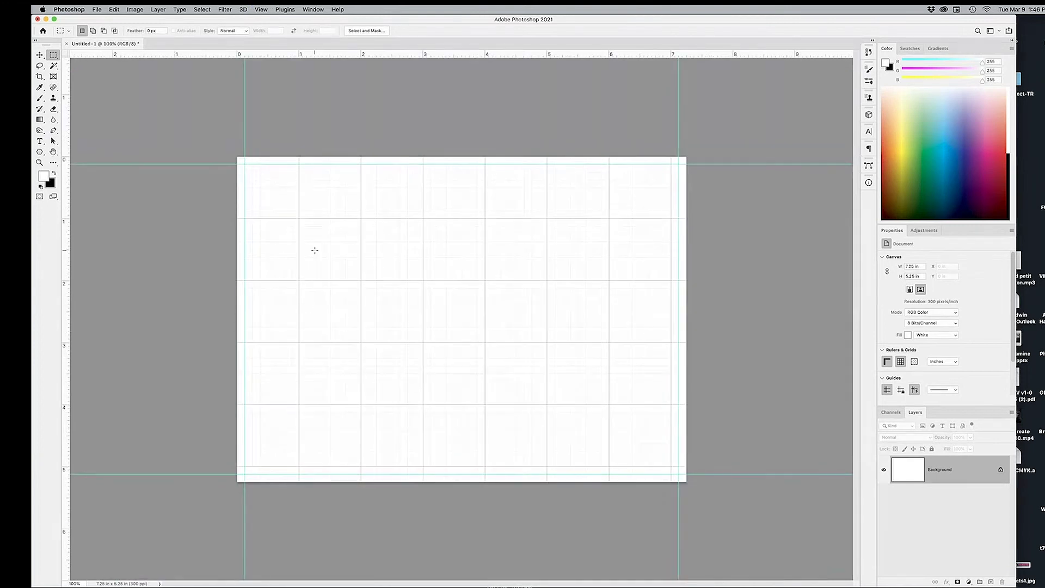
# - Switch to Finder and open pexels-cottonbro-5850829.jpg from the IMAGES folder in Photoshop
pyautogui.press('super+Tab')
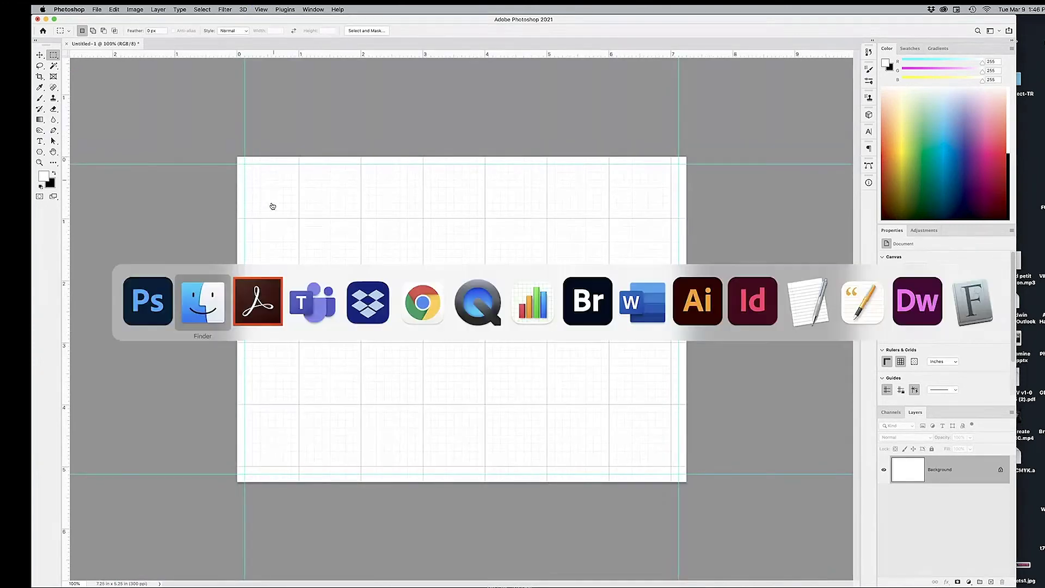
pyautogui.click(204, 303)
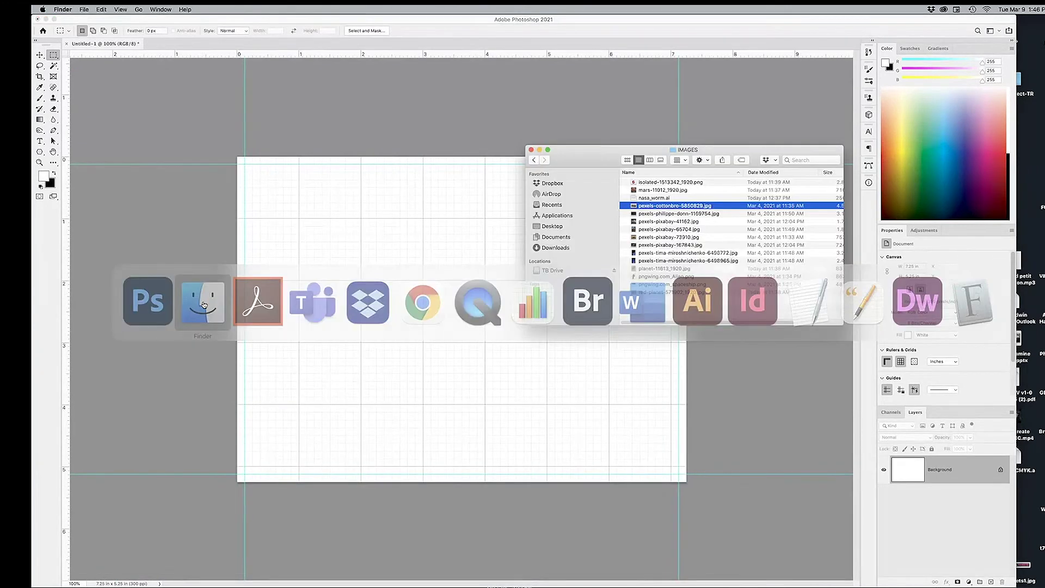
pyautogui.doubleClick(722, 208)
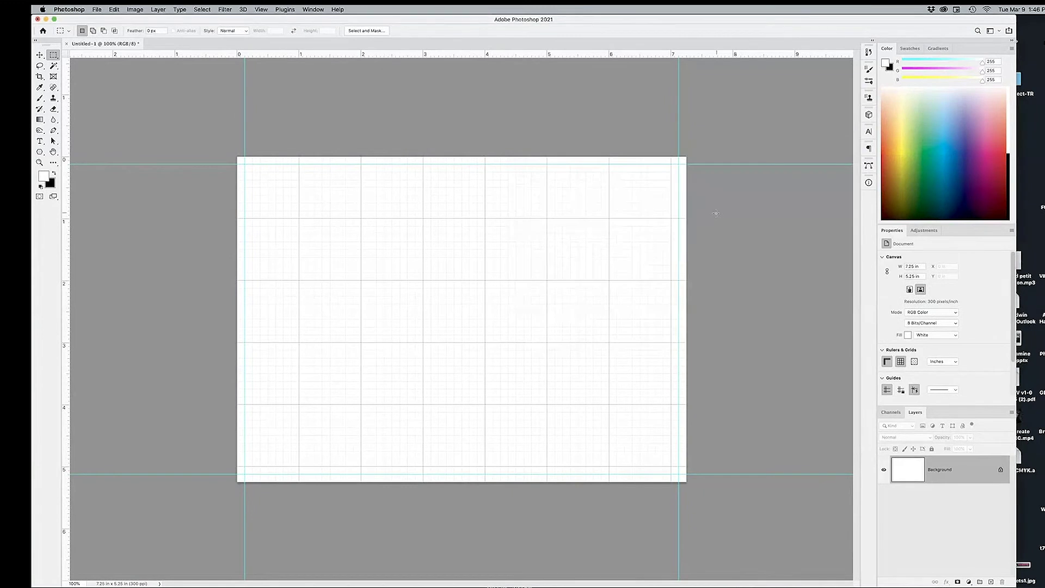
# - Copy the whole rocky mountain photo into the post card document as a new layer
pyautogui.press('super+apostrophe')
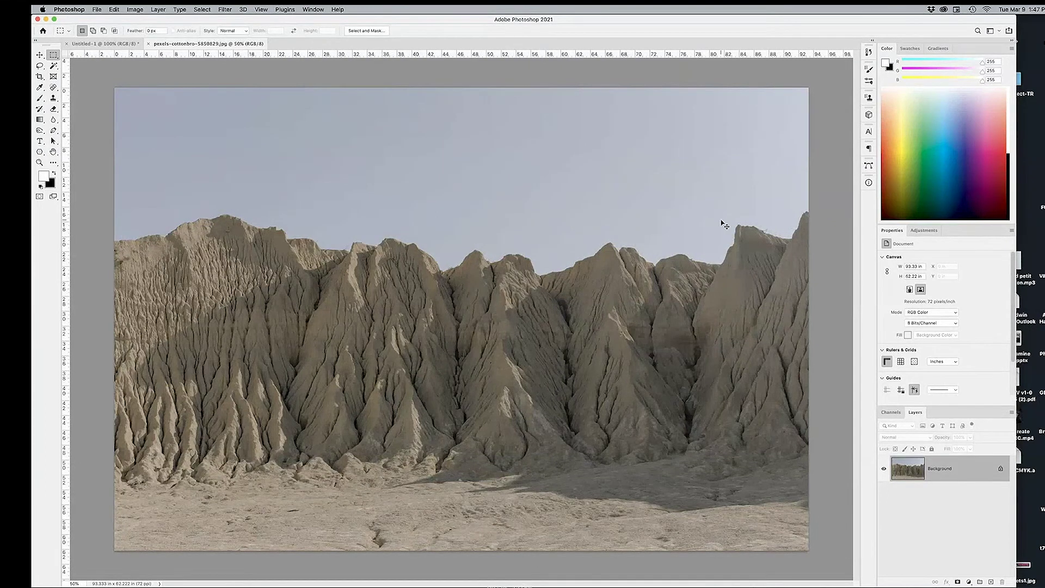
pyautogui.press('super+apostrophe')
pyautogui.press('super+apostrophe')
pyautogui.press('v')
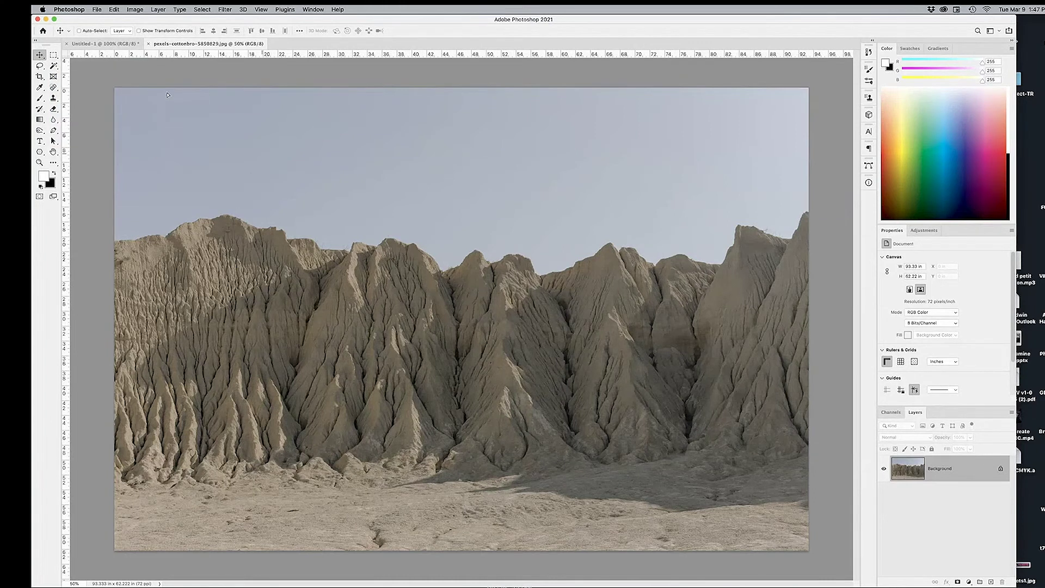
pyautogui.click(117, 47)
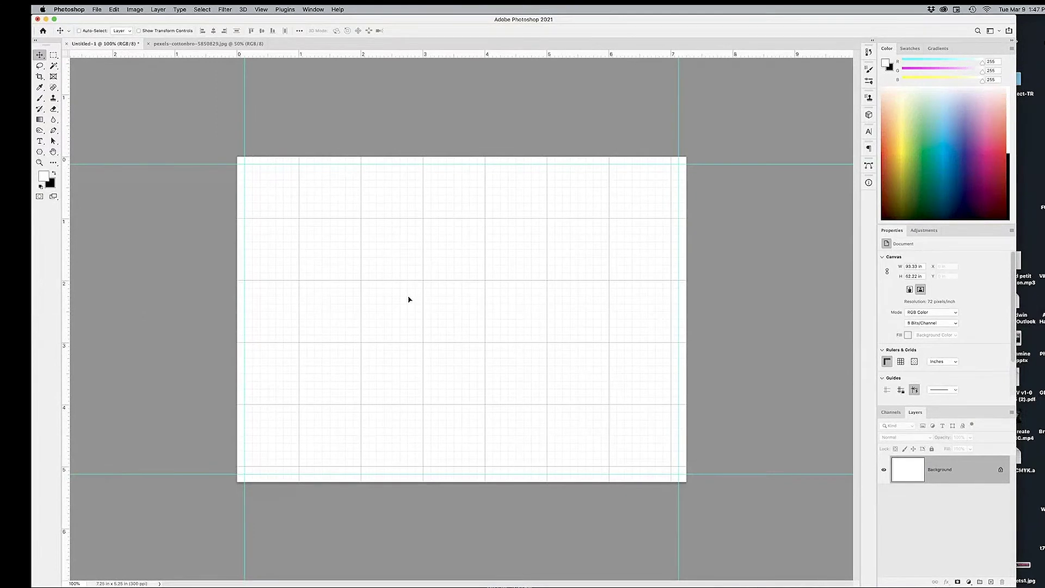
pyautogui.press('super+v')
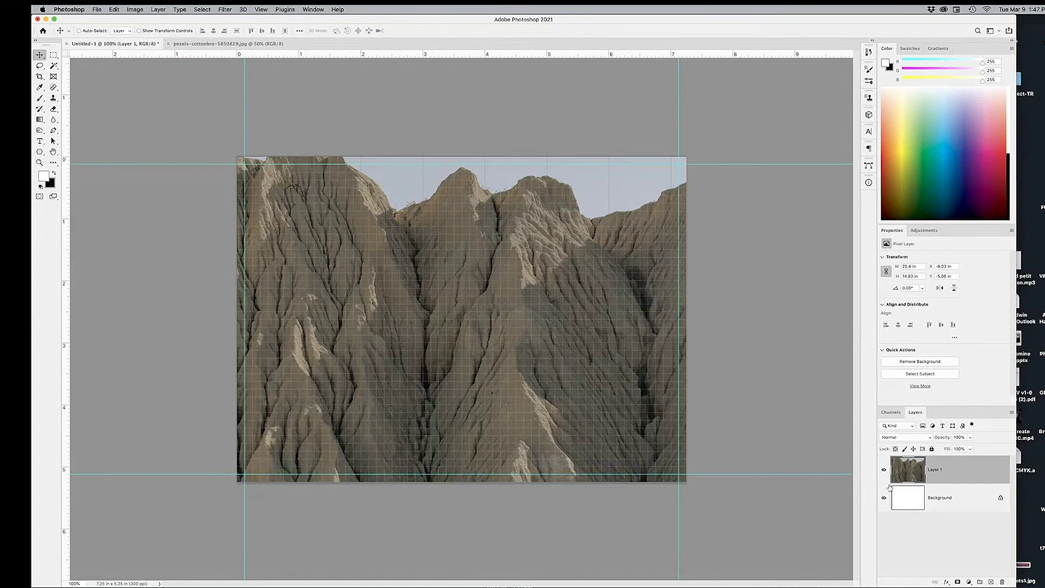
# - Reposition the mountain layer over the canvas and scale it proportionally to 37% with Free Transform
pyautogui.moveTo(484, 315); pyautogui.dragTo(388, 238)
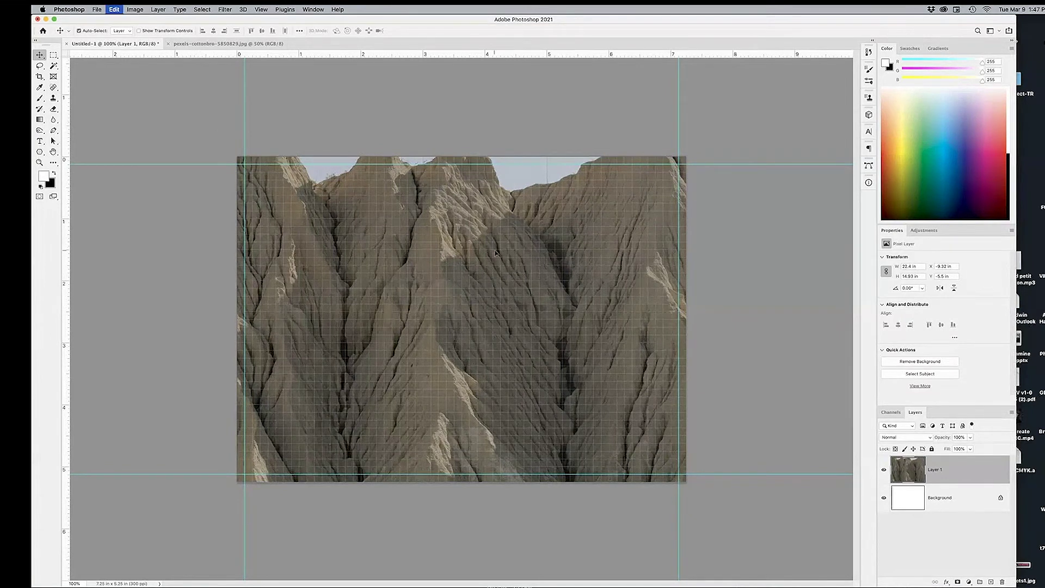
pyautogui.press('super+t')
pyautogui.moveTo(377, 301); pyautogui.dragTo(486, 340)
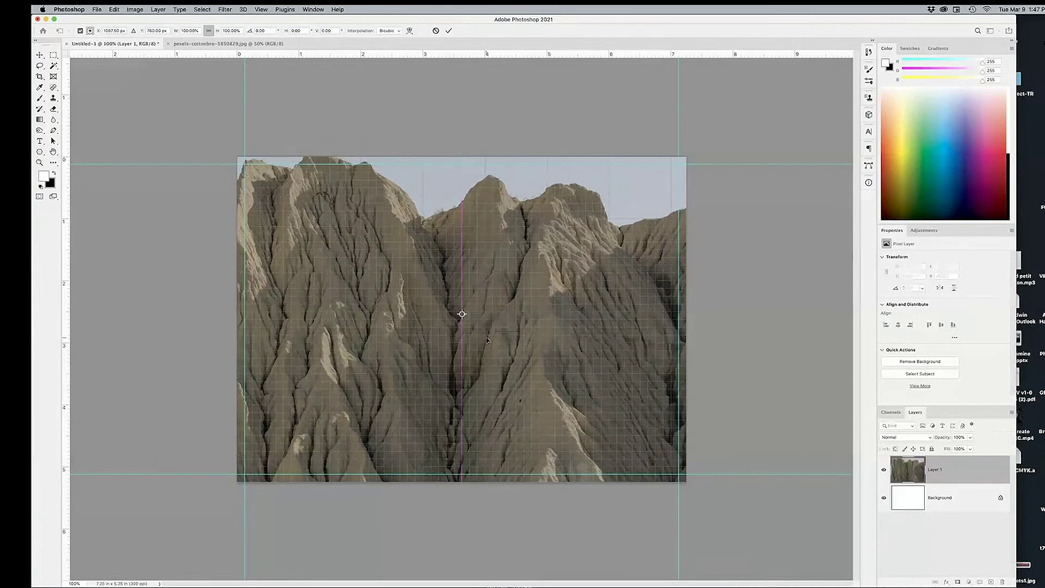
pyautogui.click(189, 31)
pyautogui.write('50')
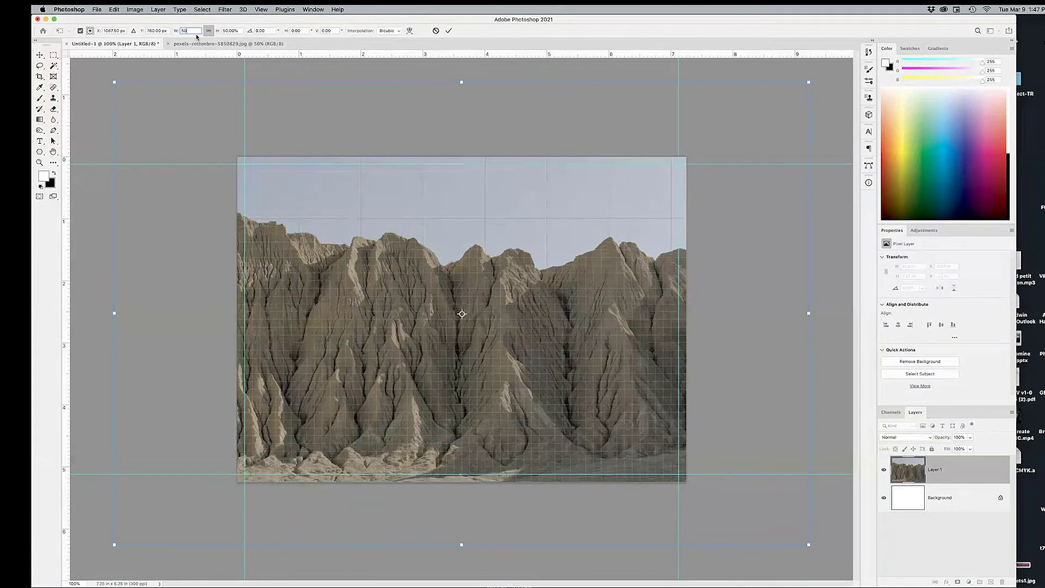
pyautogui.hotkey('shift', 'Down')
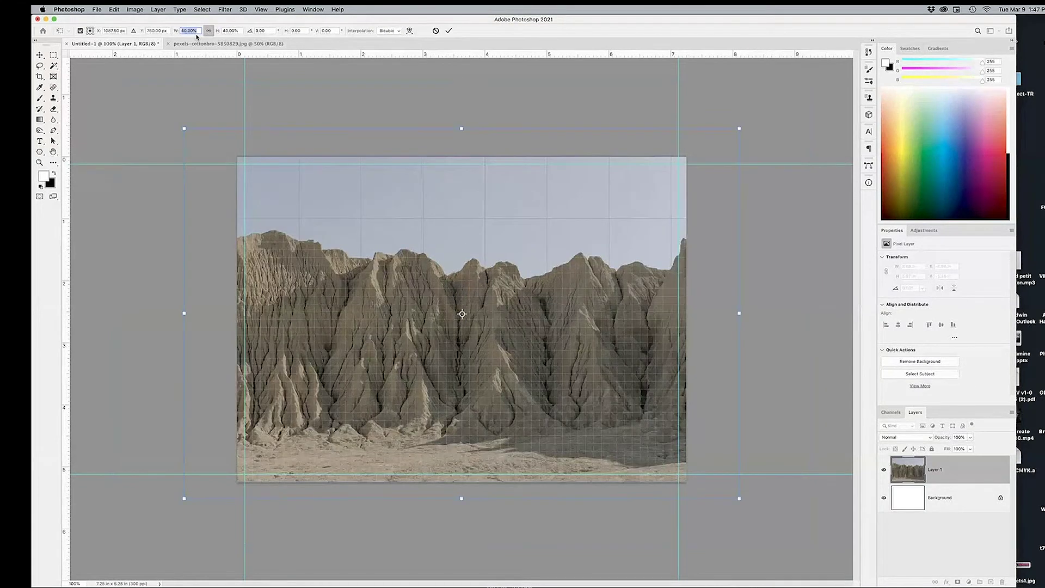
pyautogui.hotkey('shift', 'Down')
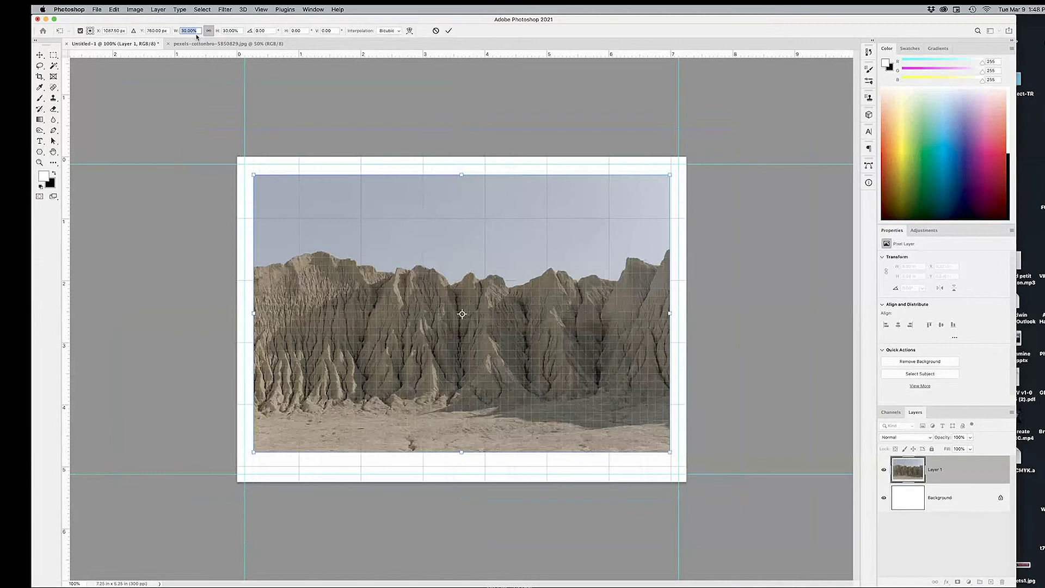
pyautogui.press('Up')
pyautogui.press('Up')
pyautogui.press('Up')
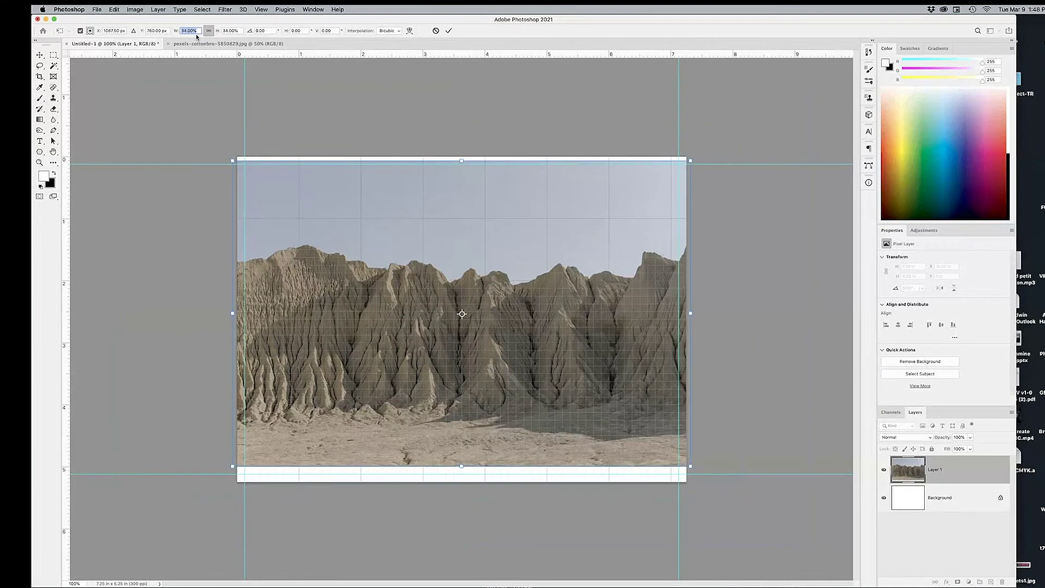
pyautogui.press('Up')
pyautogui.press('Up')
pyautogui.press('Up')
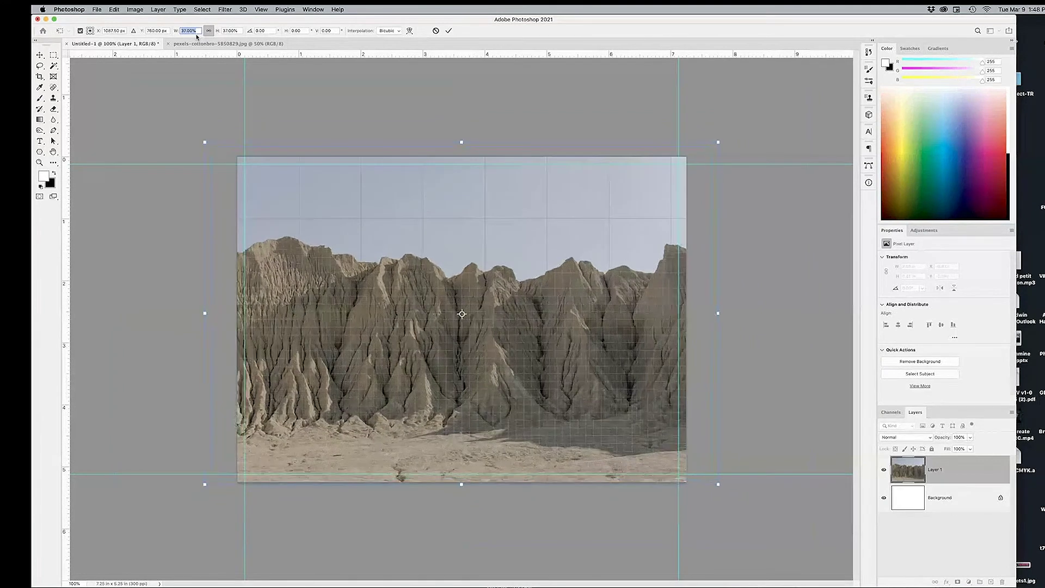
pyautogui.press('Return')
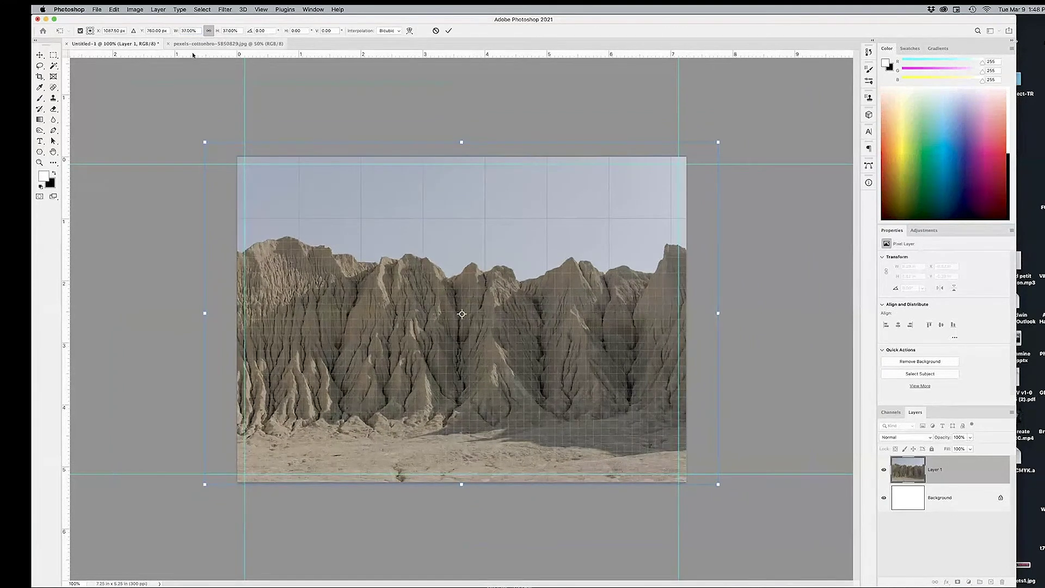
pyautogui.press('Return')
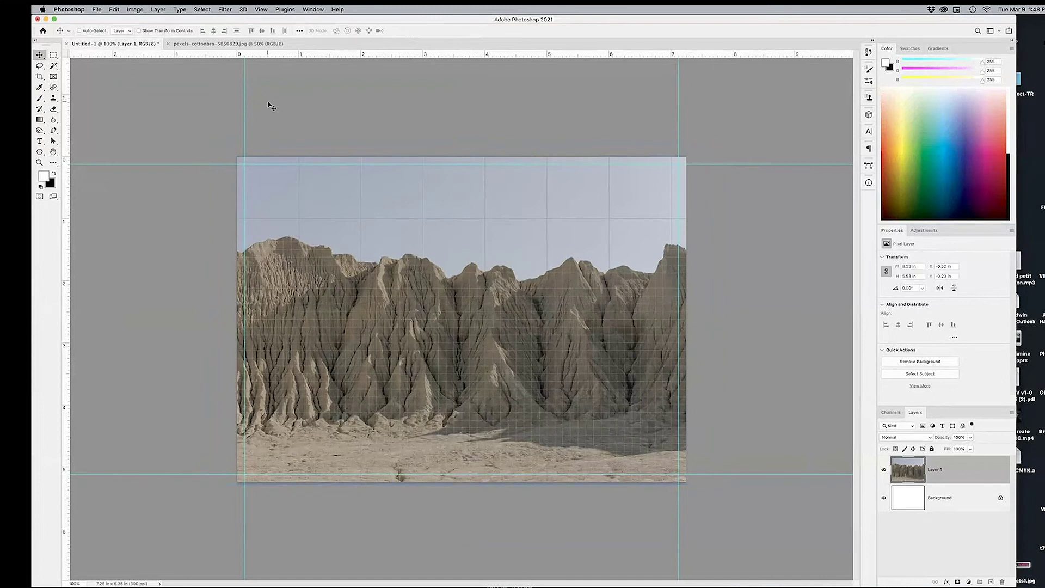
# - Move the mountain layer down until its top edge meets the canvas's top edge, and hide the grid
pyautogui.moveTo(368, 202); pyautogui.dragTo(369, 215)
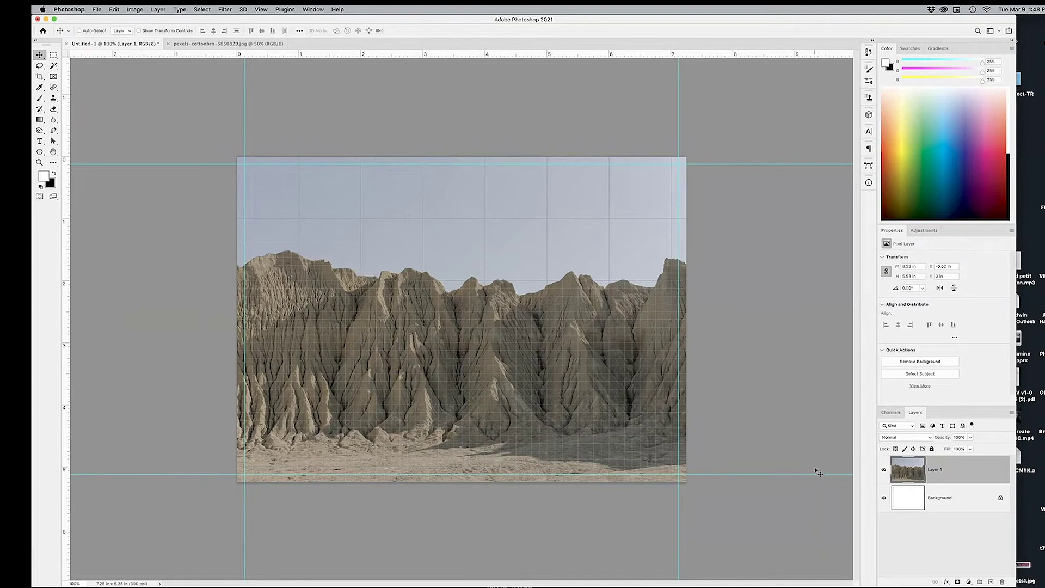
pyautogui.press('super+apostrophe')
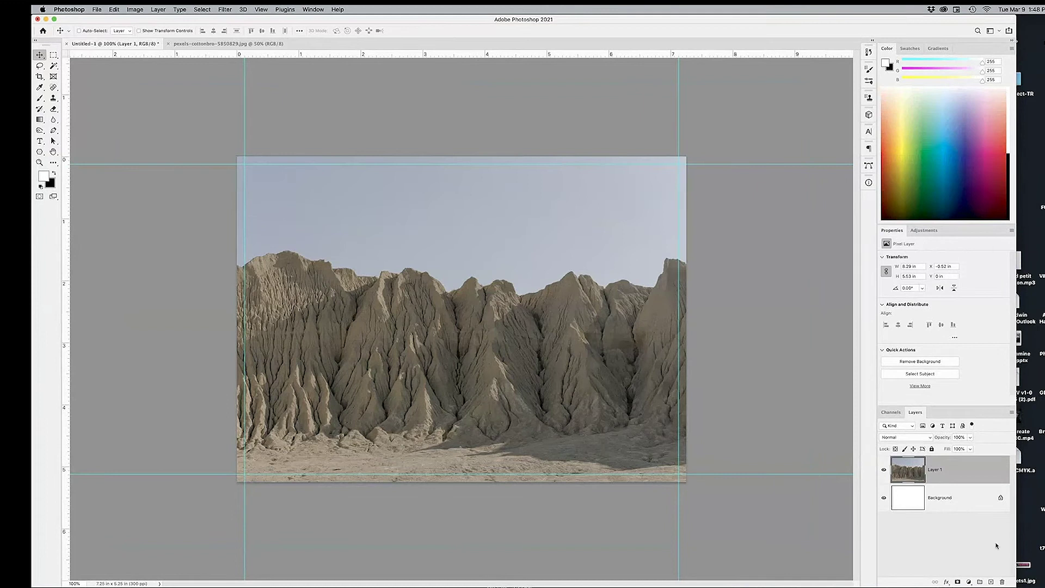
# - Rename the mountain photo layer as "Mars background" and deselect it
pyautogui.click(966, 560)
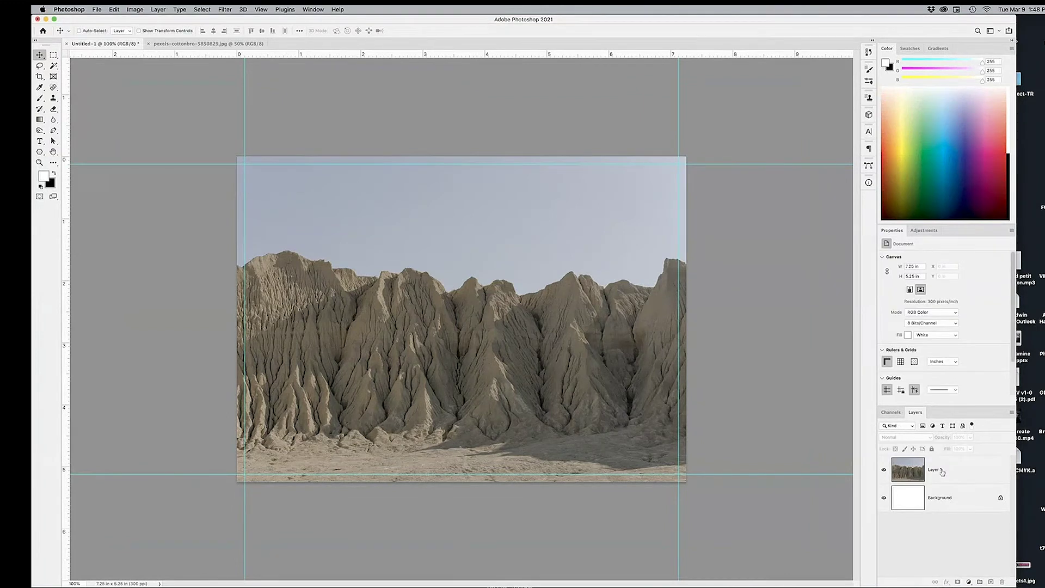
pyautogui.click(940, 472)
pyautogui.doubleClick(939, 472)
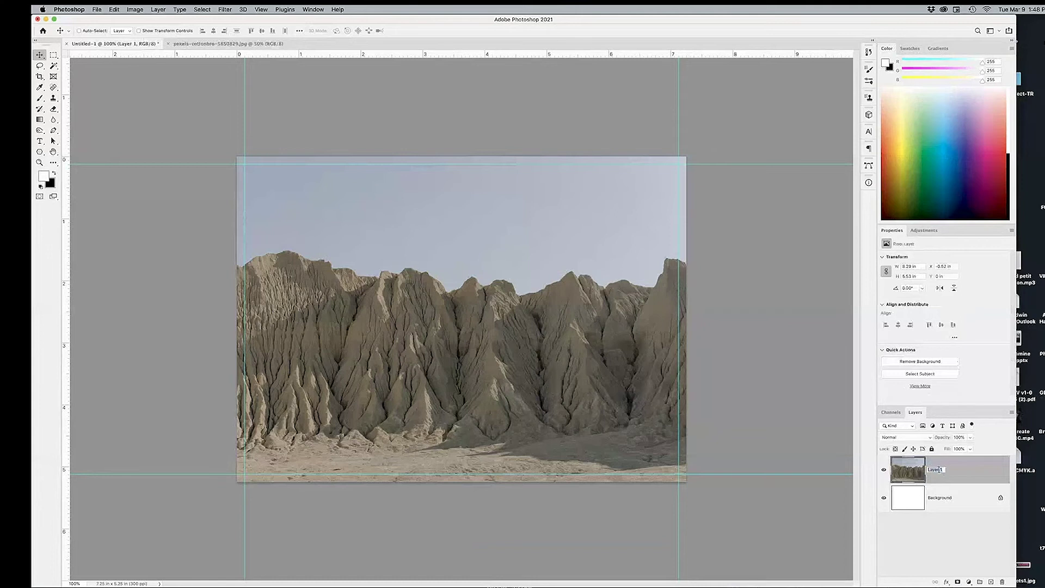
pyautogui.write('Mars background')
pyautogui.press('Return')
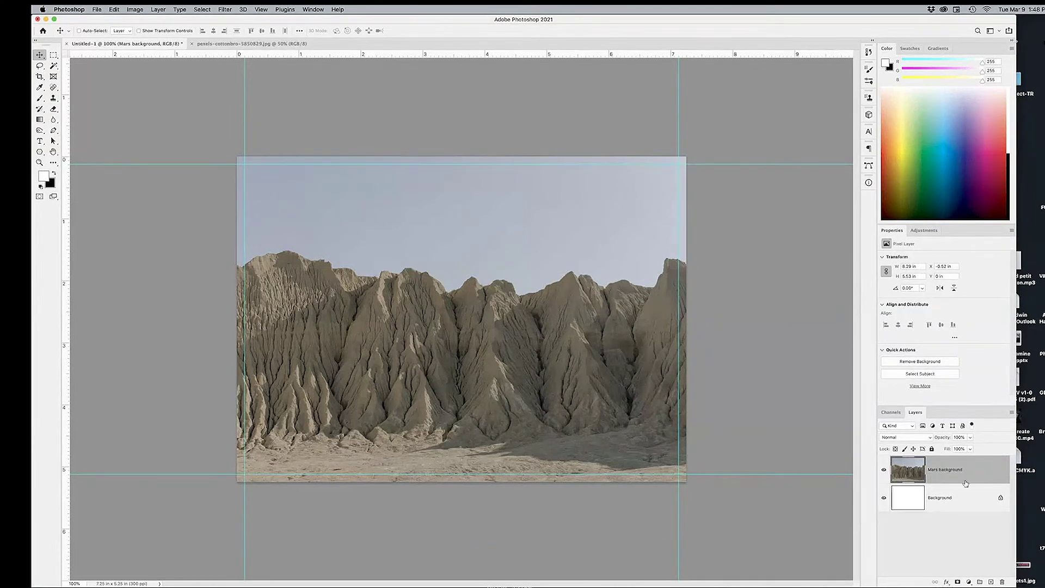
pyautogui.click(968, 570)
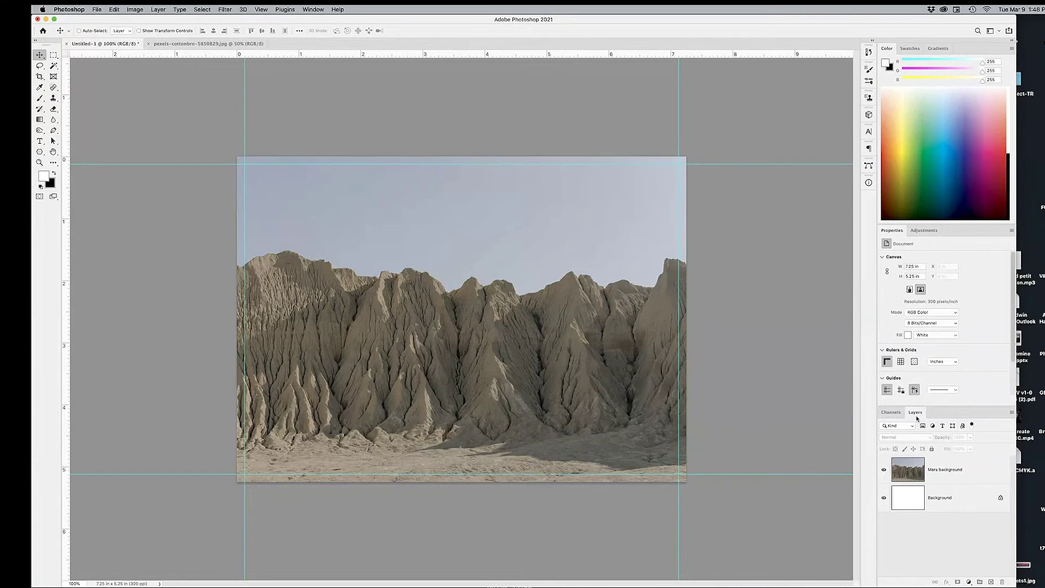
# - Add a Solid Color fill layer in bright orange above the Mars background layer
pyautogui.click(969, 582)
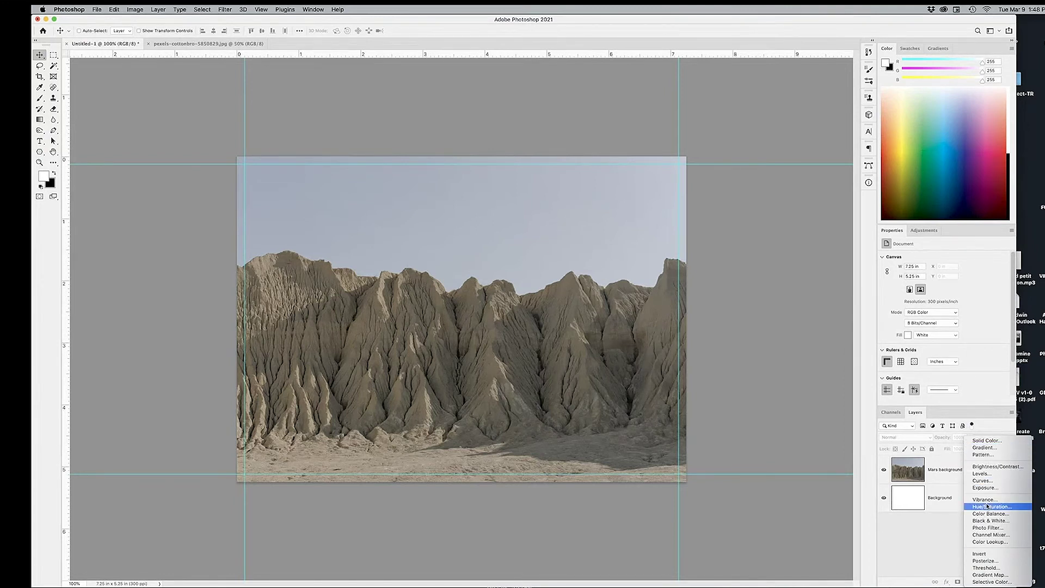
pyautogui.click(987, 441)
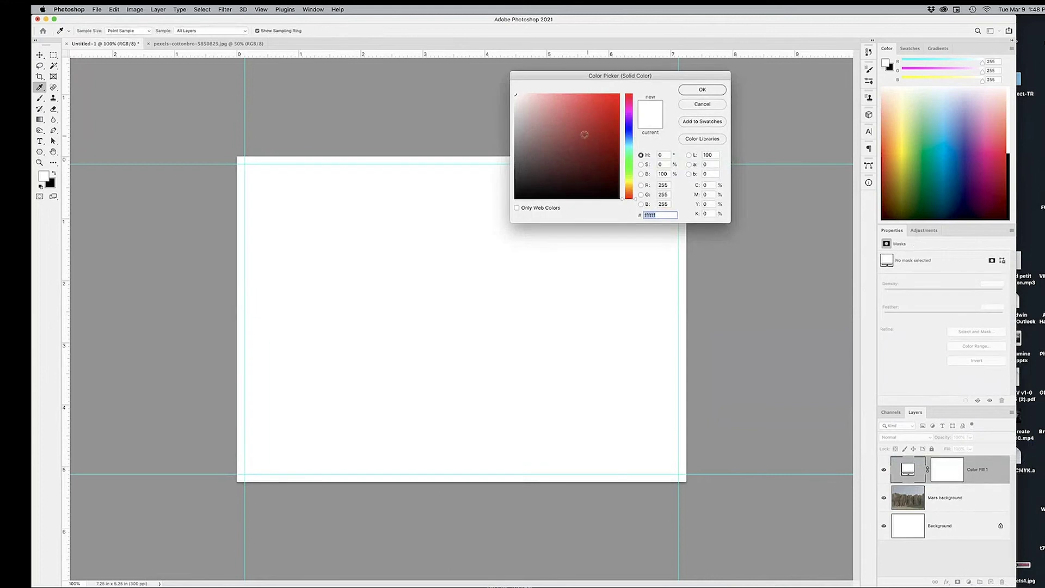
pyautogui.click(629, 186)
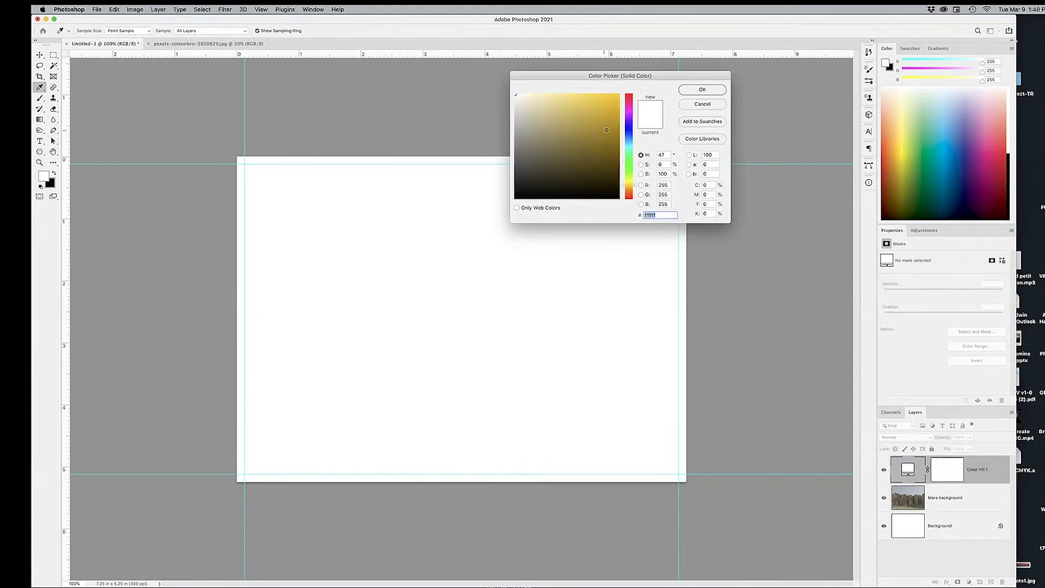
pyautogui.moveTo(607, 130); pyautogui.dragTo(611, 127)
pyautogui.click(634, 188)
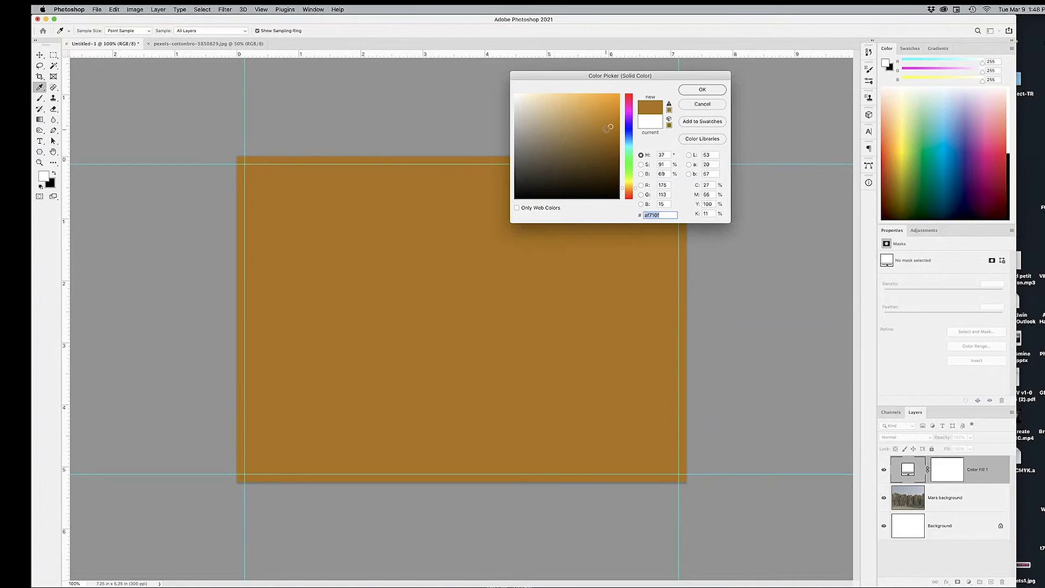
pyautogui.click(594, 107)
pyautogui.click(702, 90)
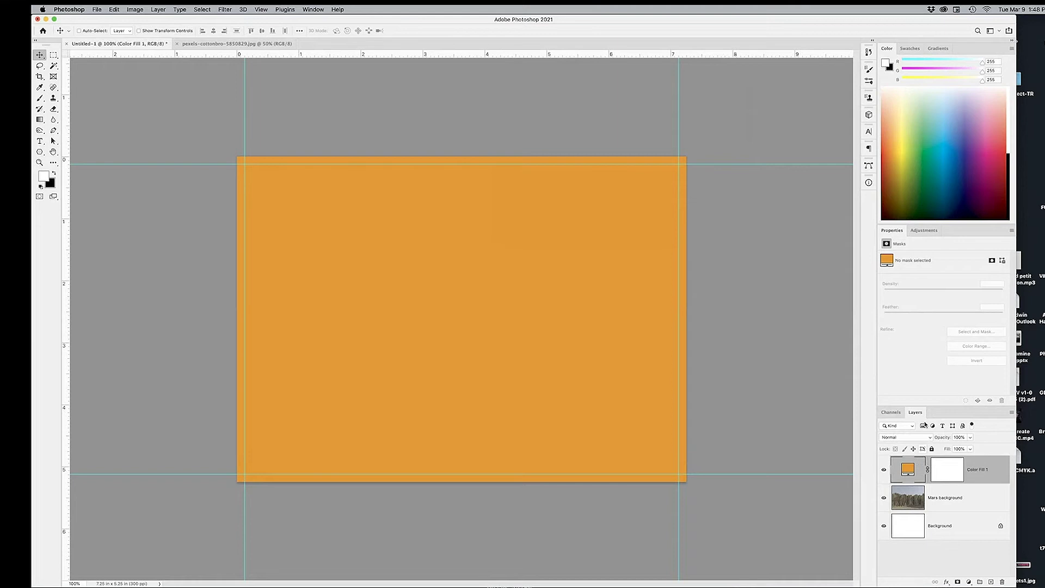
# - Try the Darken blend mode on the orange color fill layer, then hide that layer
pyautogui.click(970, 437)
pyautogui.moveTo(972, 447); pyautogui.dragTo(1004, 450)
pyautogui.click(917, 437)
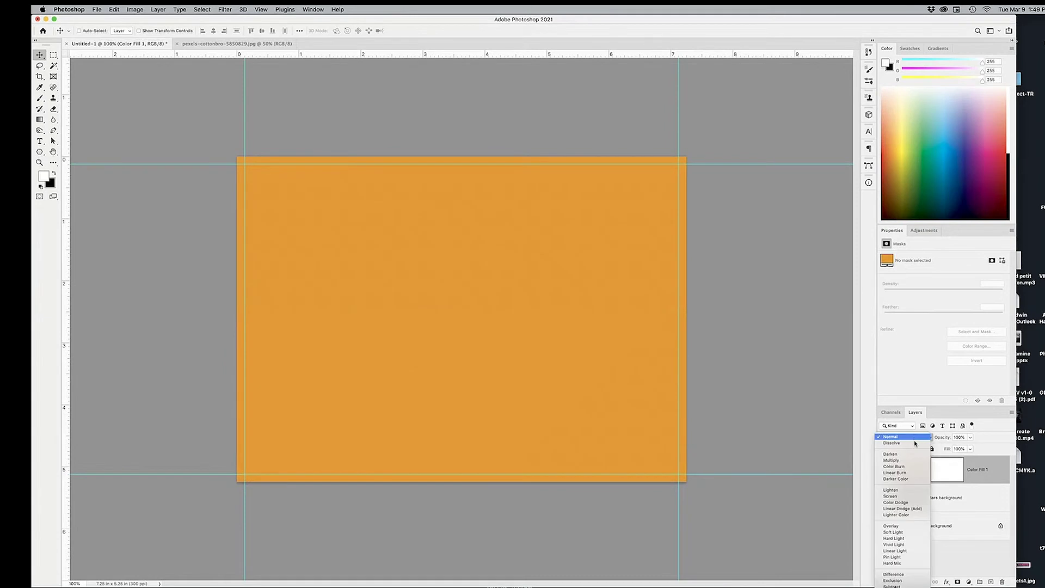
pyautogui.click(910, 455)
pyautogui.click(910, 437)
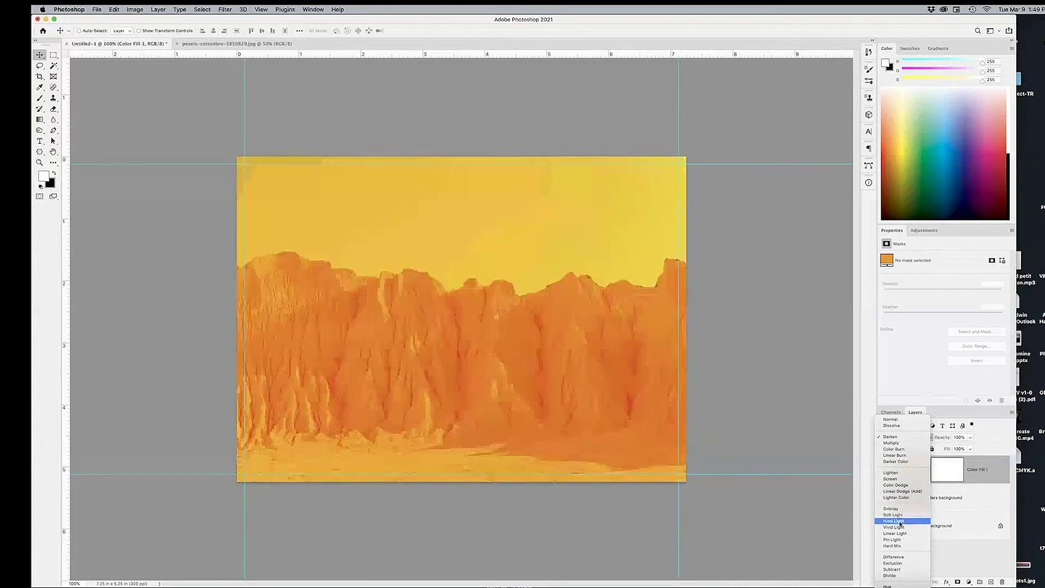
pyautogui.click(974, 518)
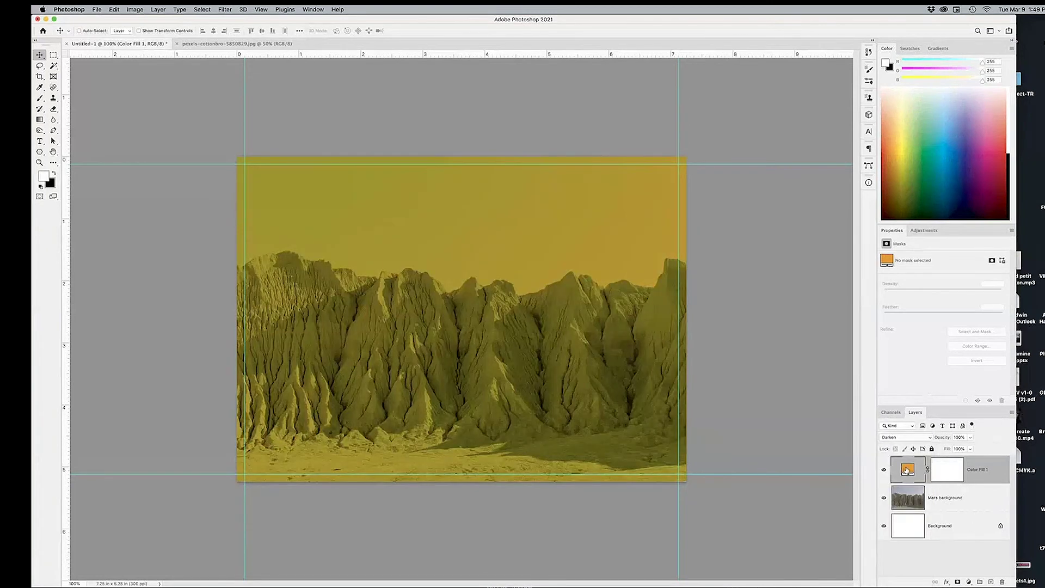
pyautogui.click(883, 469)
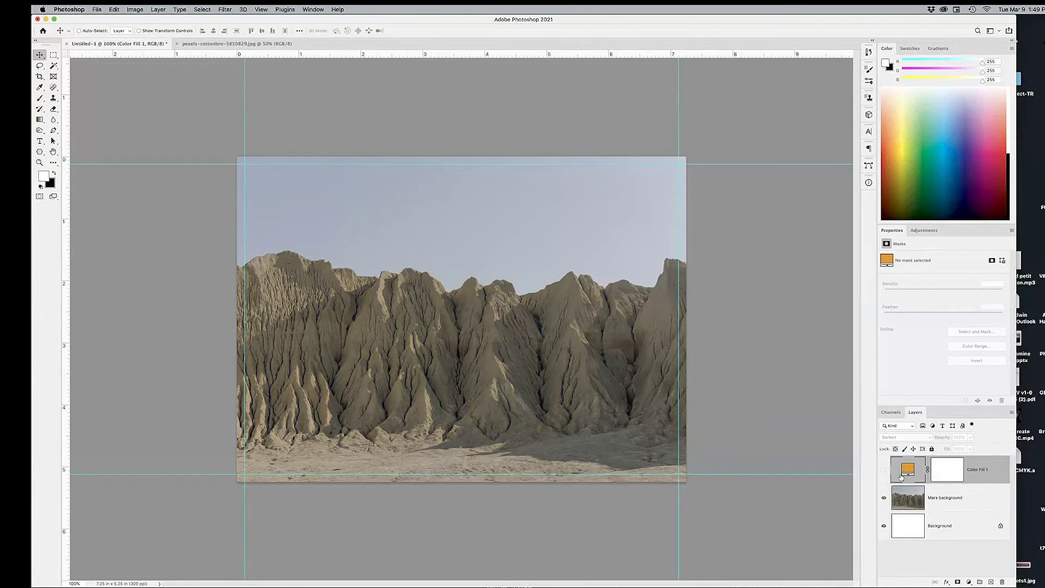
# - Add a Photo Filter adjustment layer with Warming Filter (85) at 99% density, and compare it without Preserve Luminosity
pyautogui.click(925, 233)
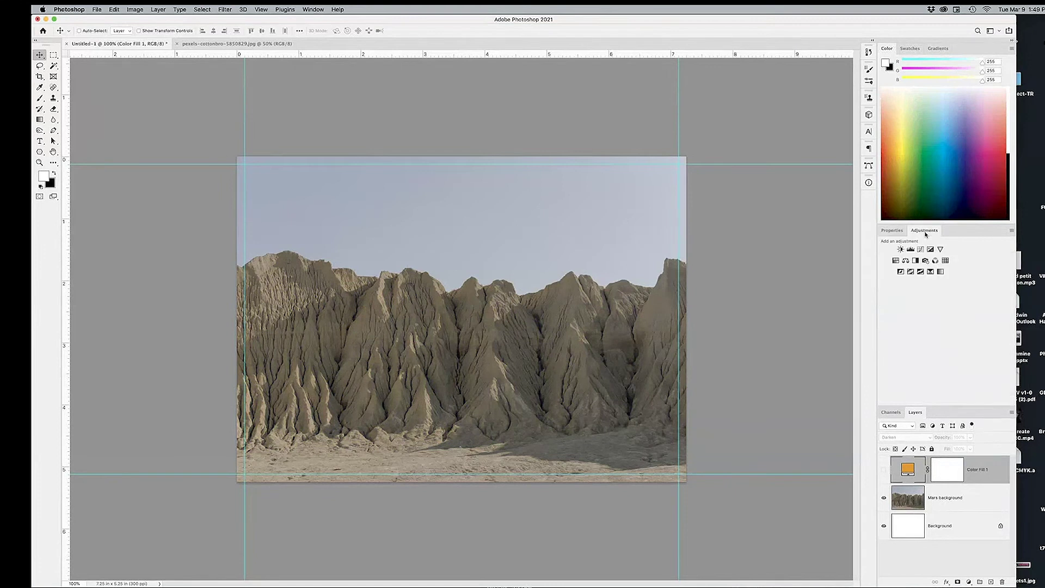
pyautogui.click(925, 261)
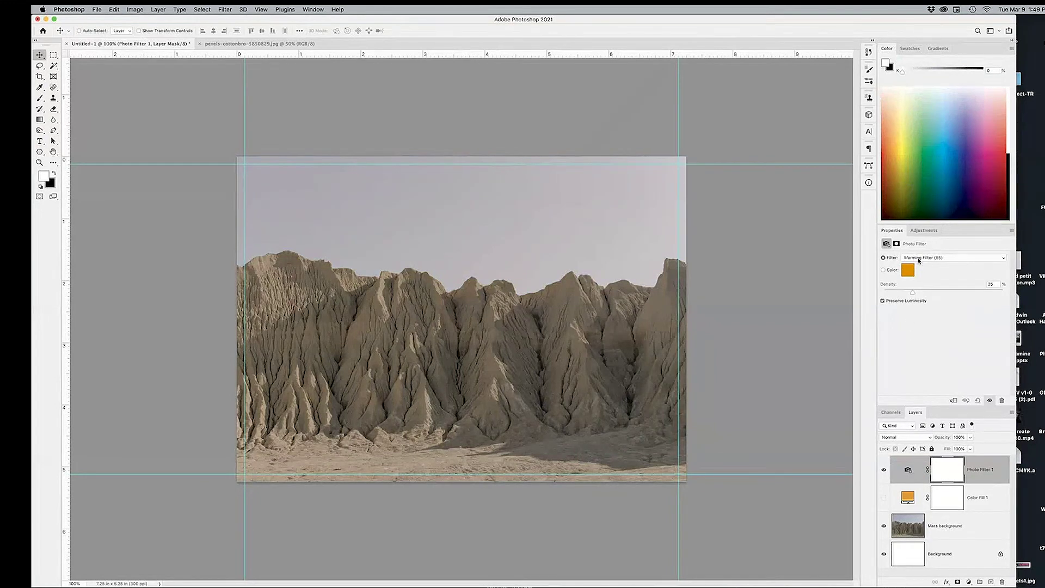
pyautogui.click(918, 259)
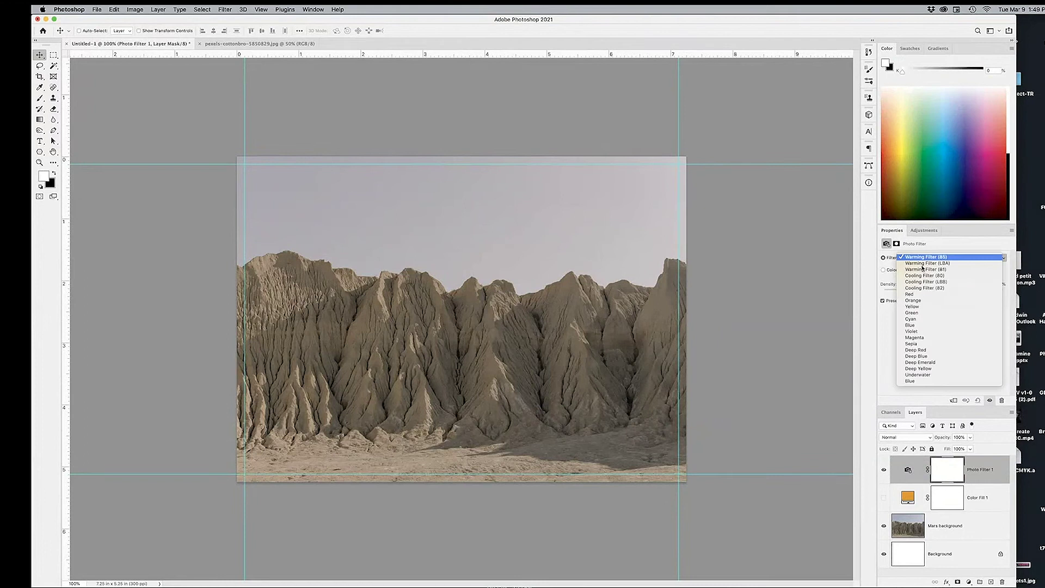
pyautogui.click(953, 259)
pyautogui.moveTo(914, 295); pyautogui.dragTo(1001, 295)
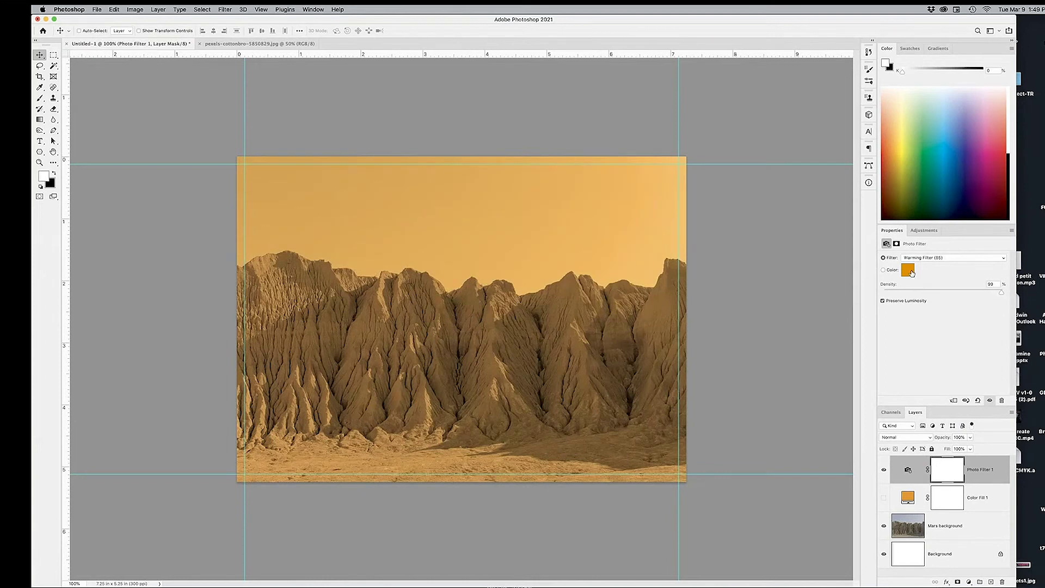
pyautogui.click(883, 301)
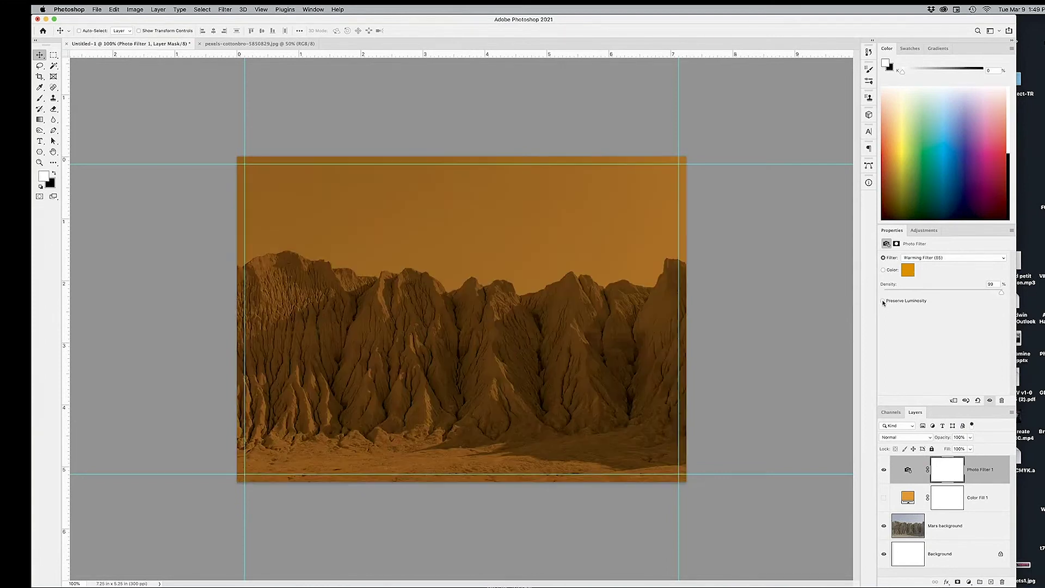
pyautogui.click(883, 301)
# - Try Warming Filter (LBA), Cooling Filter (80) and Warming Filter (81) on the Photo Filter layer at 80% density
pyautogui.click(933, 260)
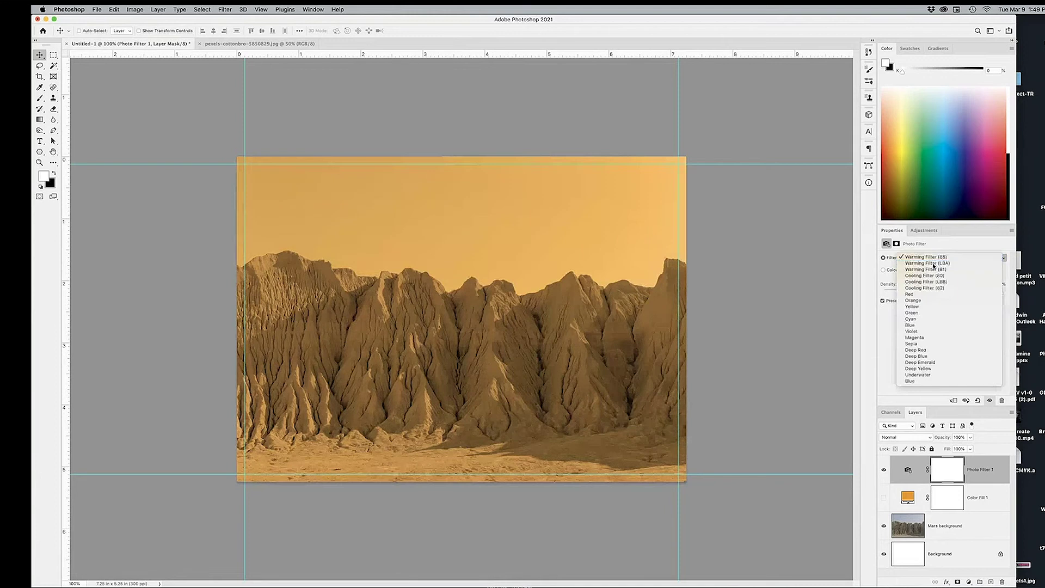
pyautogui.click(933, 266)
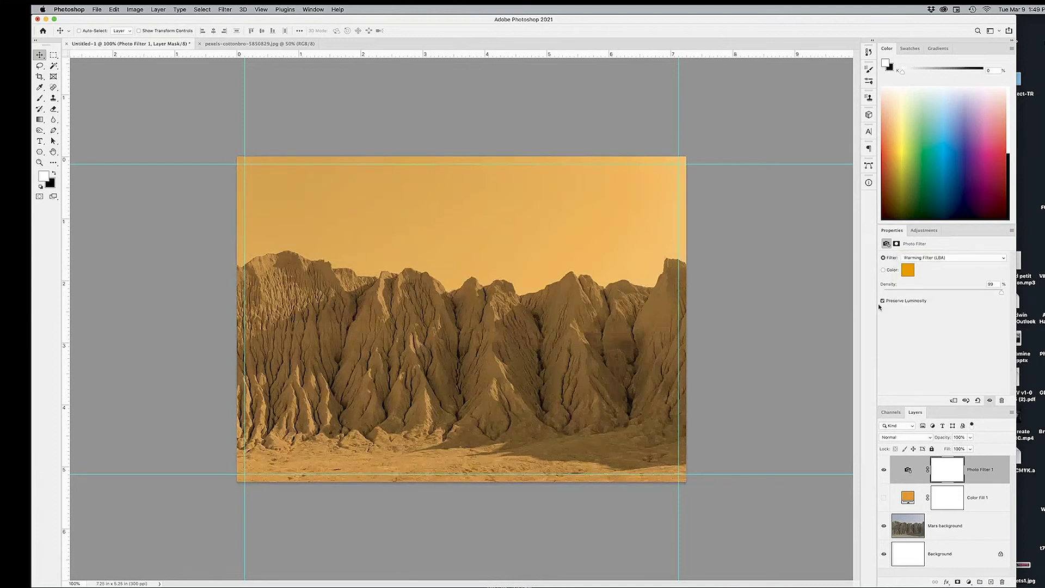
pyautogui.moveTo(985, 290); pyautogui.dragTo(957, 293)
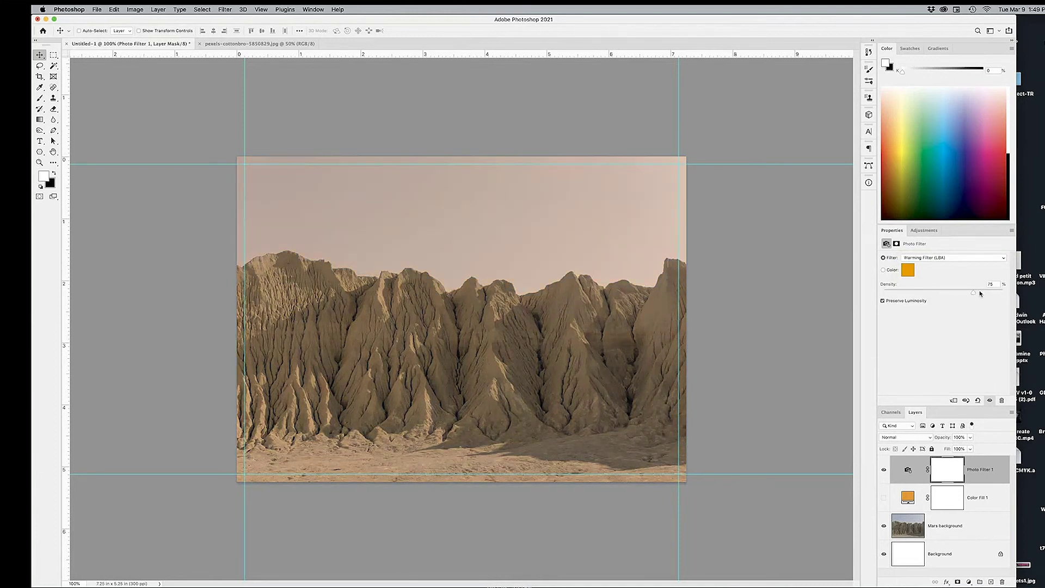
pyautogui.click(948, 258)
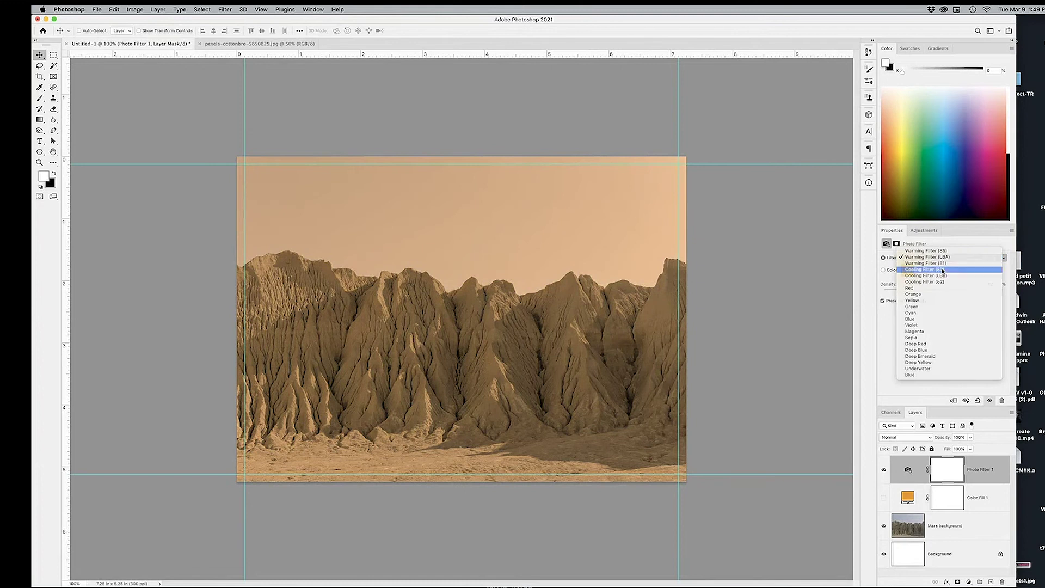
pyautogui.click(943, 269)
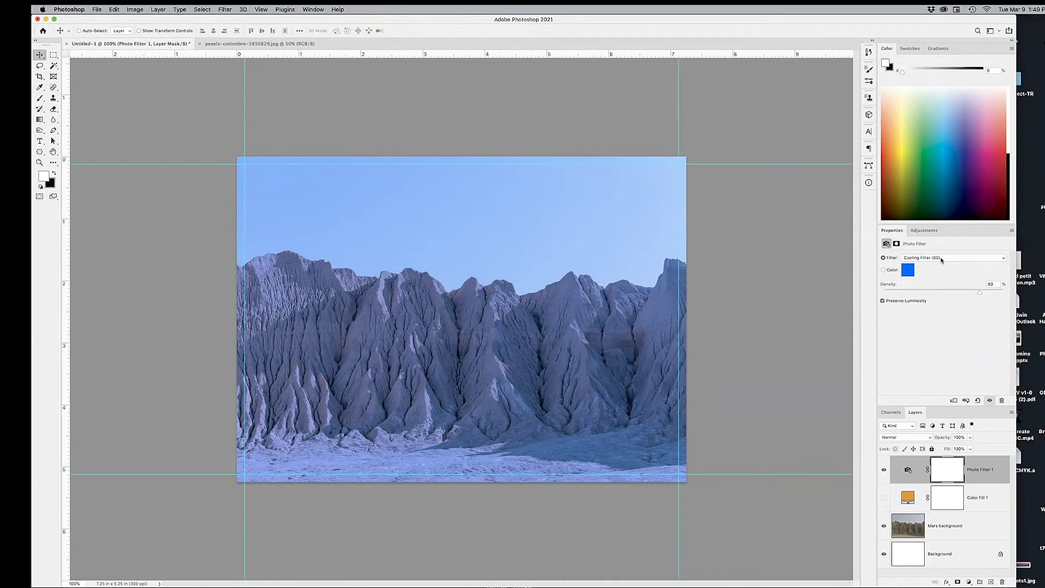
pyautogui.click(941, 259)
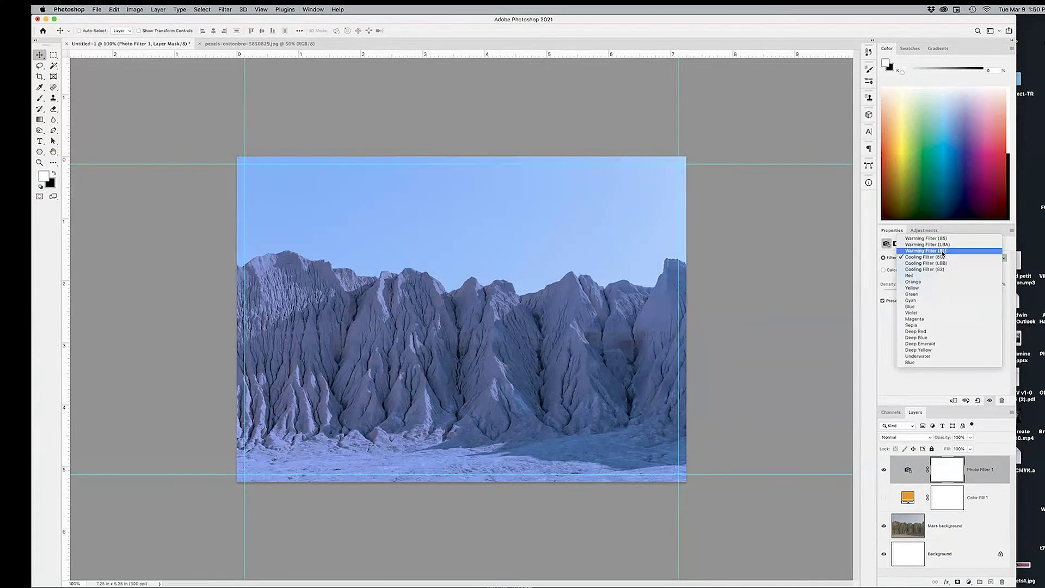
pyautogui.click(943, 252)
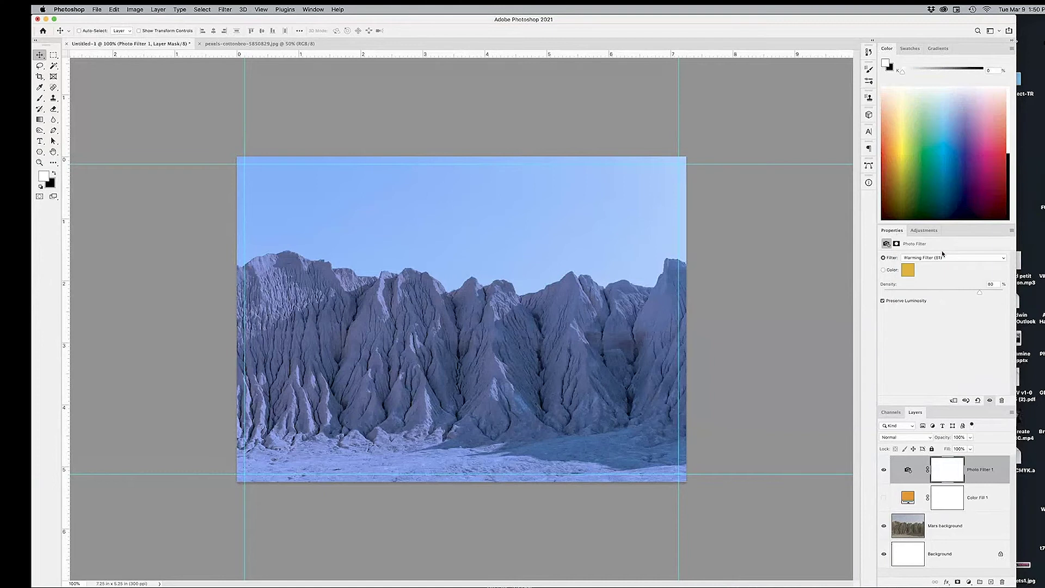
pyautogui.click(937, 260)
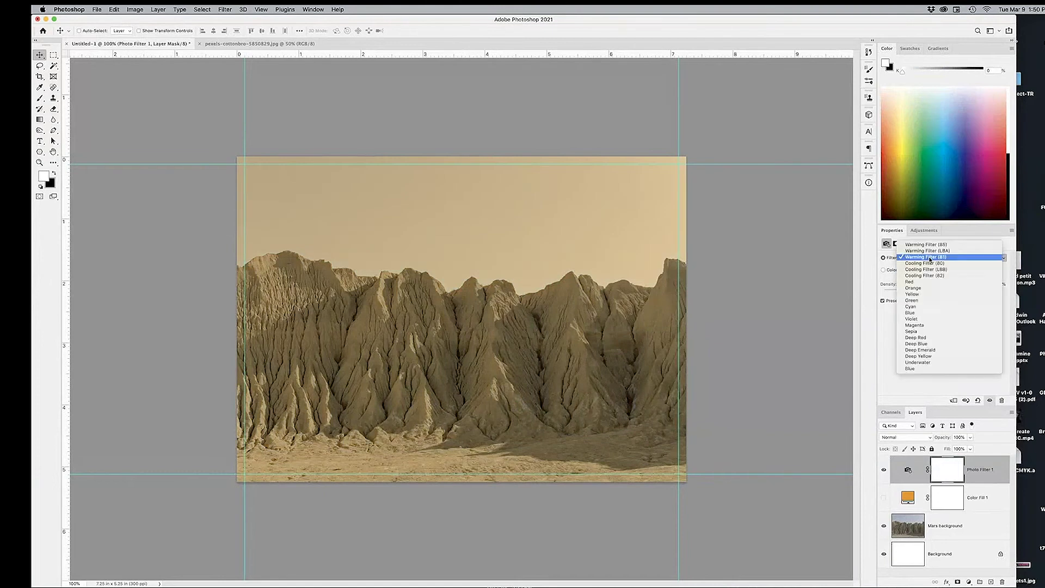
pyautogui.click(932, 251)
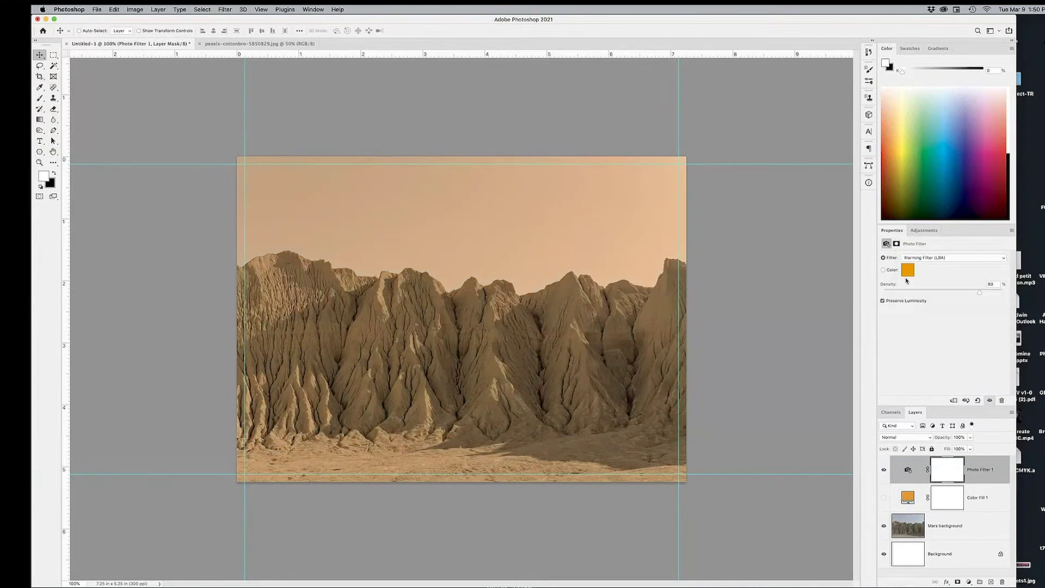
# - Set the Photo Filter adjustment to Warming Filter (85) with a density of 96%
pyautogui.click(926, 262)
pyautogui.click(931, 252)
pyautogui.moveTo(978, 294); pyautogui.dragTo(1000, 295)
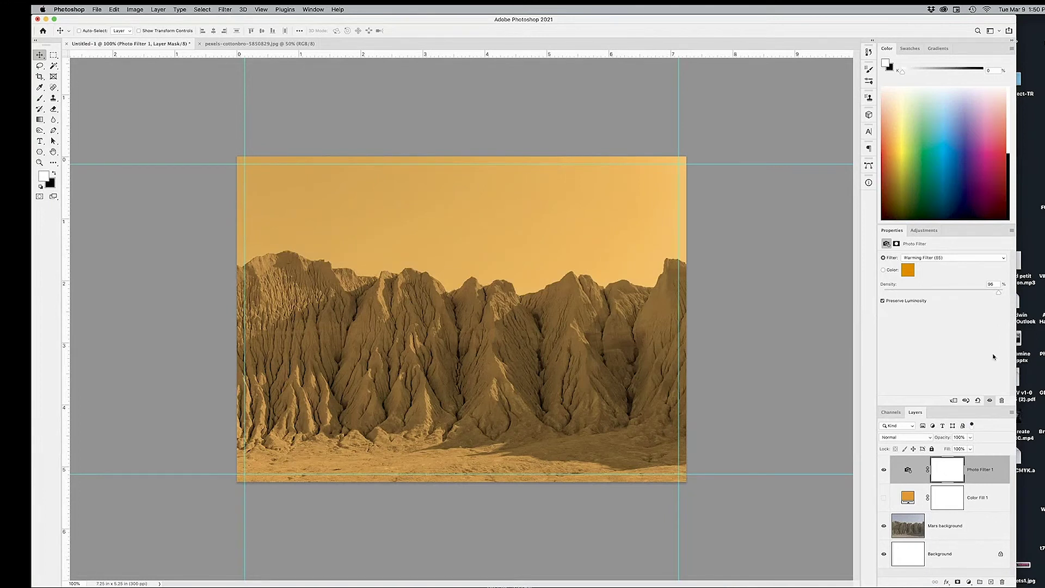
pyautogui.press('super+Tab')
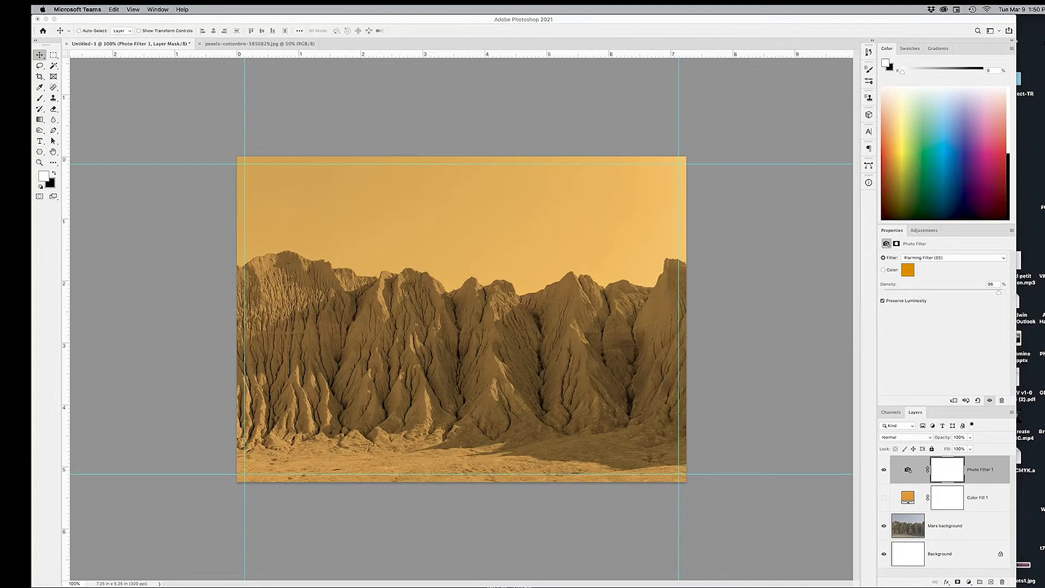
pyautogui.click(948, 388)
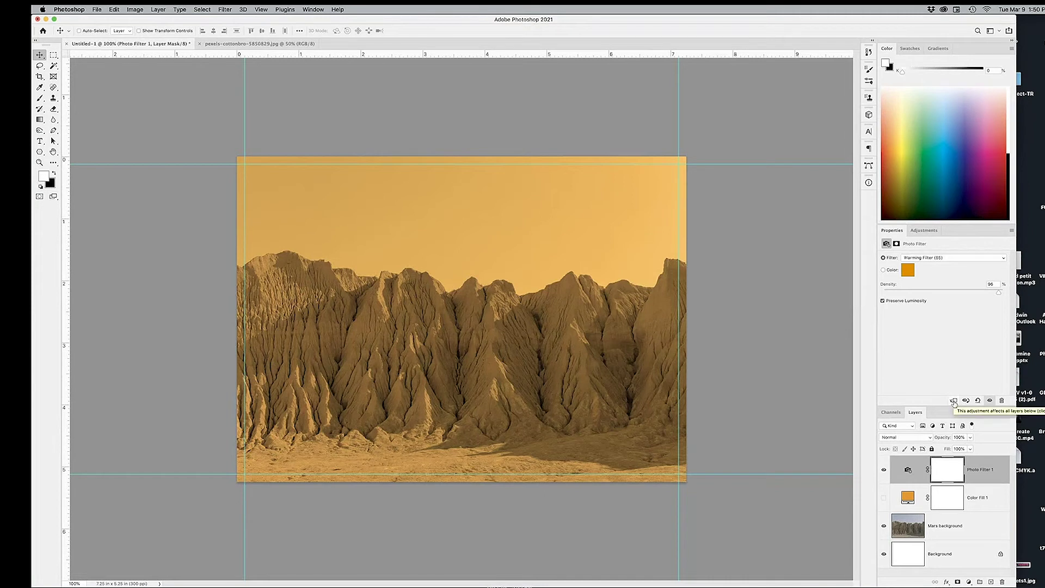
# - Delete the orange color fill layer and clip the Photo Filter adjustment to the Mars background layer
pyautogui.click(954, 402)
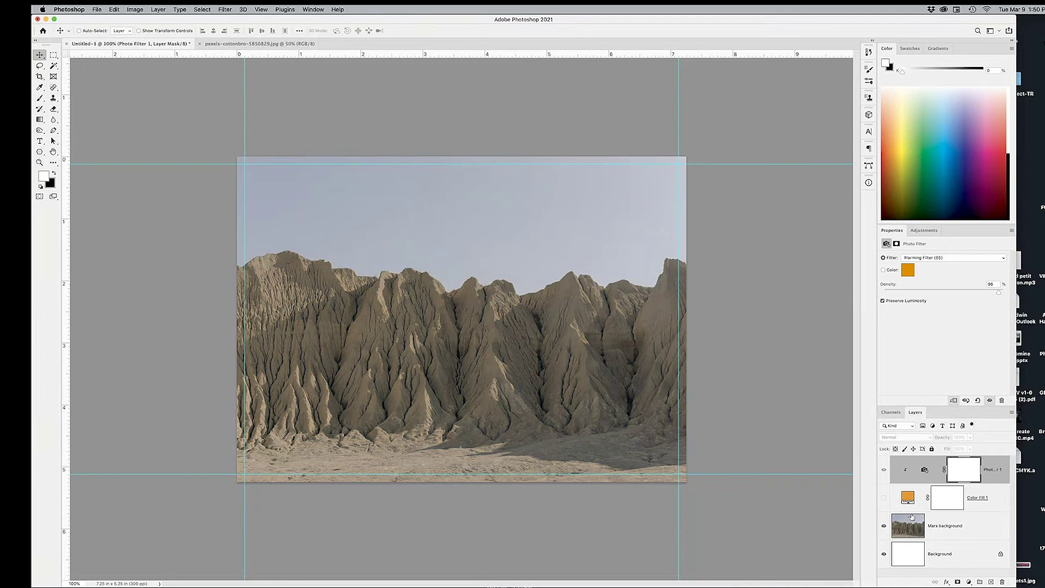
pyautogui.moveTo(908, 497); pyautogui.dragTo(1002, 582)
pyautogui.click(907, 471)
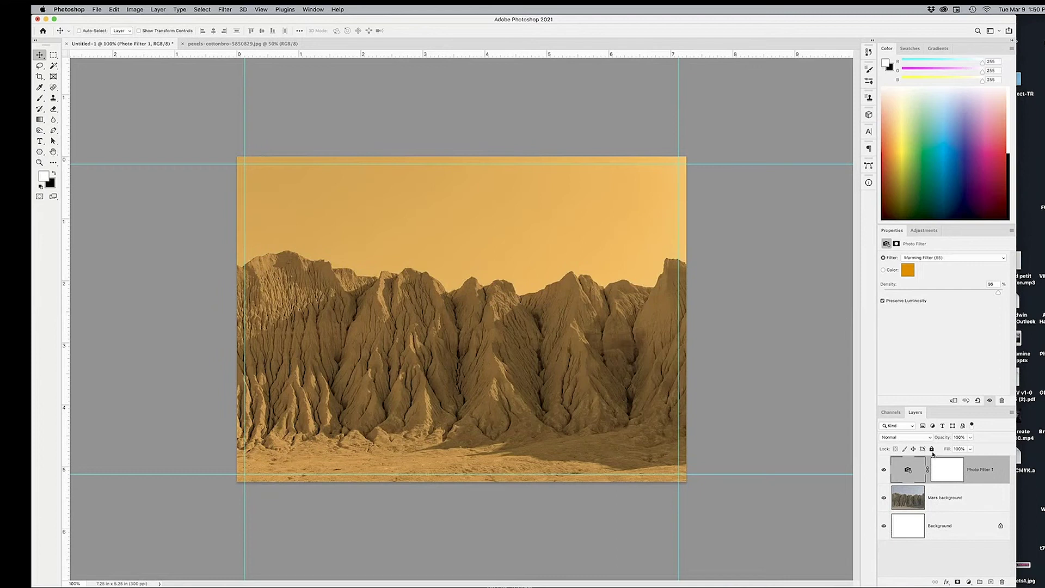
pyautogui.click(954, 402)
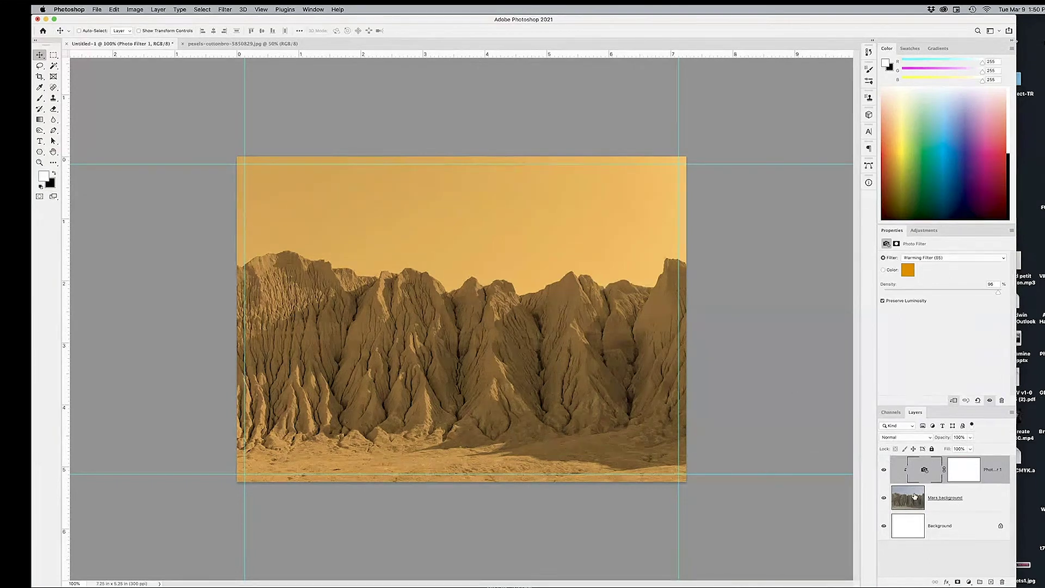
# - Hide the Photo Filter adjustment and select the sky on the Mars background layer
pyautogui.click(884, 471)
pyautogui.click(906, 502)
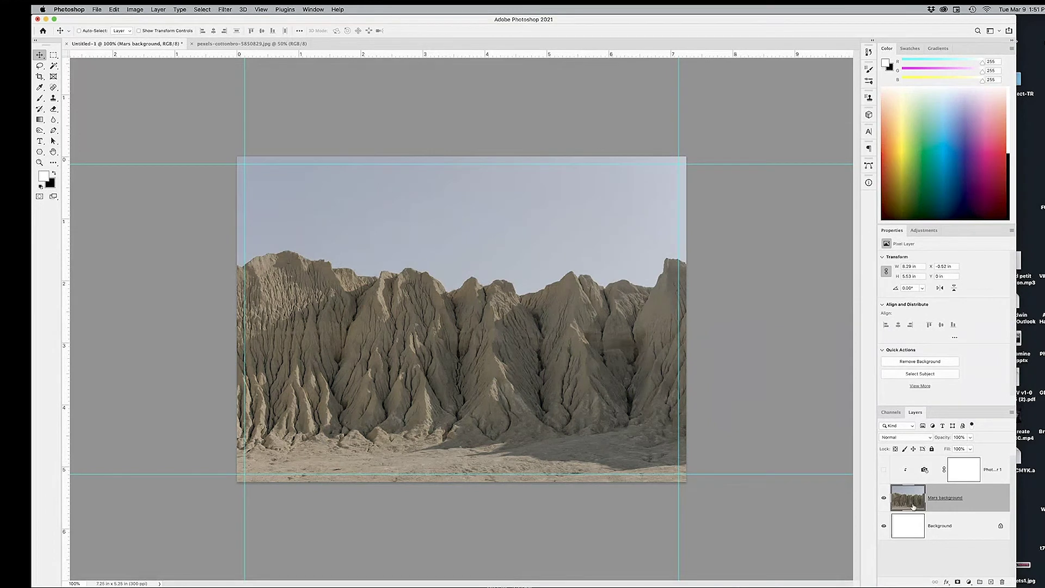
pyautogui.click(202, 9)
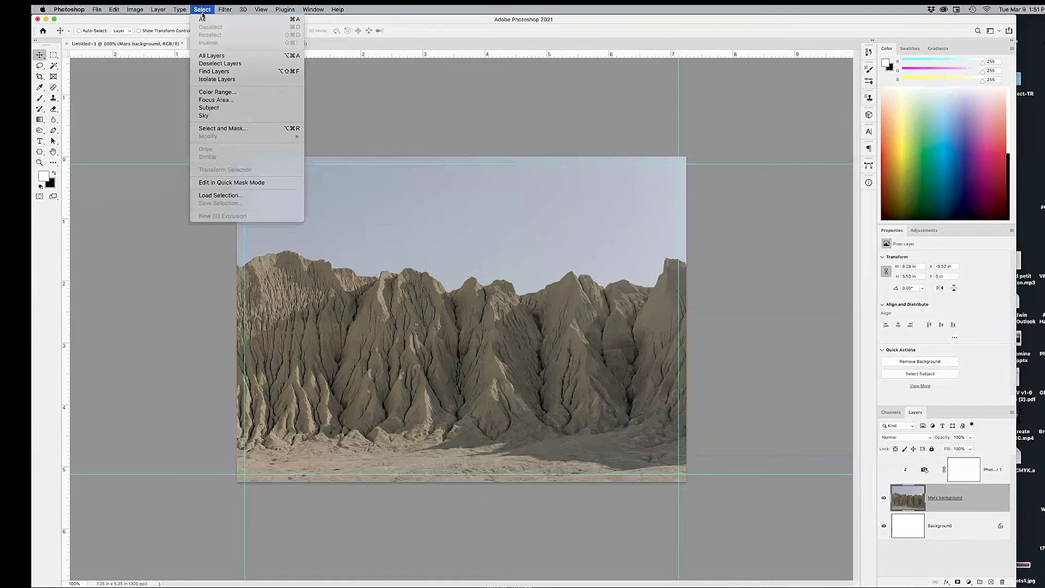
pyautogui.click(212, 116)
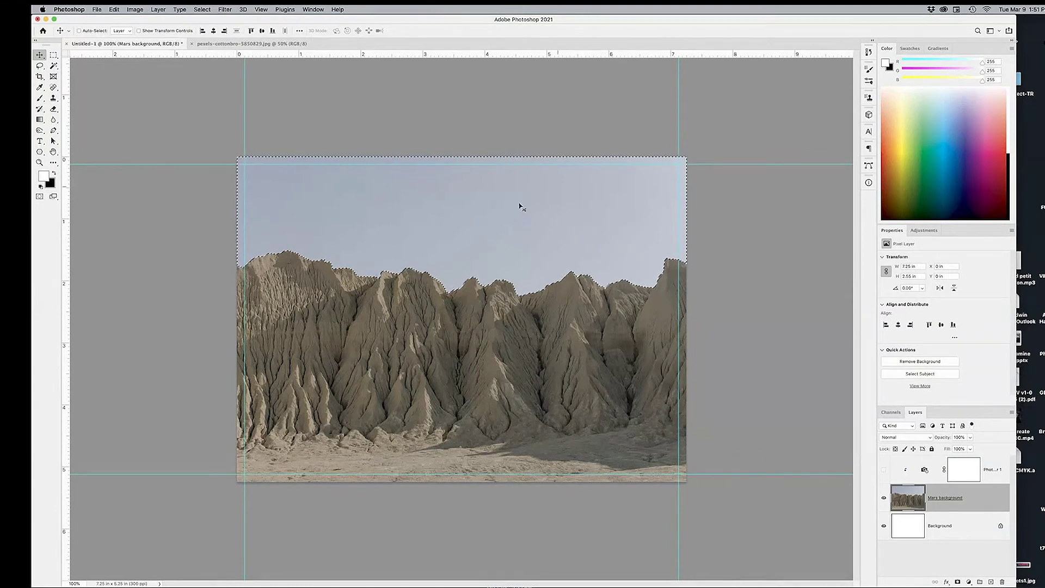
# - Open Sky Replacement for the Mars background layer, keeping the whole artwork in view beside the dialog
pyautogui.click(115, 10)
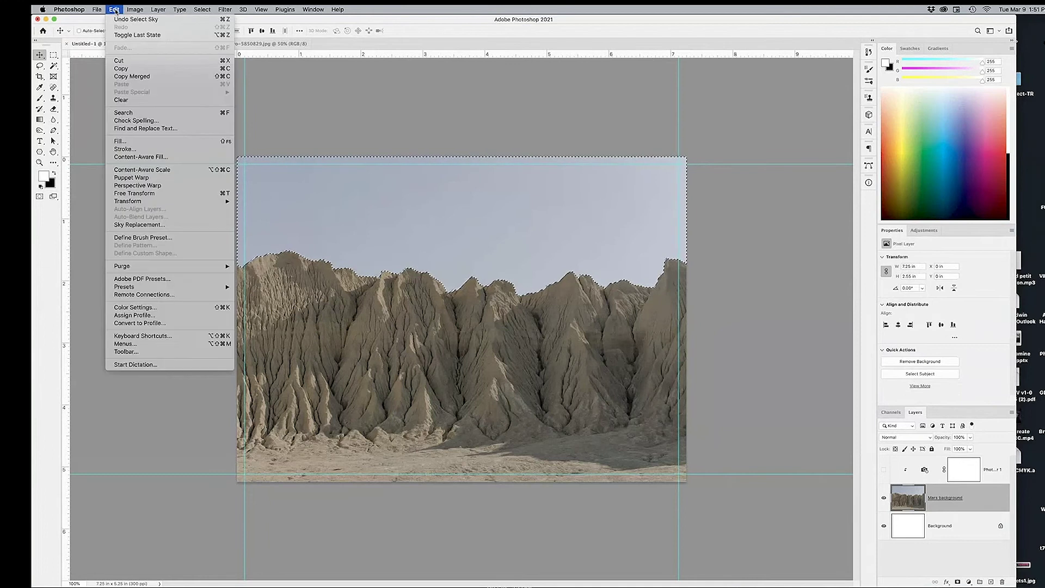
pyautogui.click(135, 225)
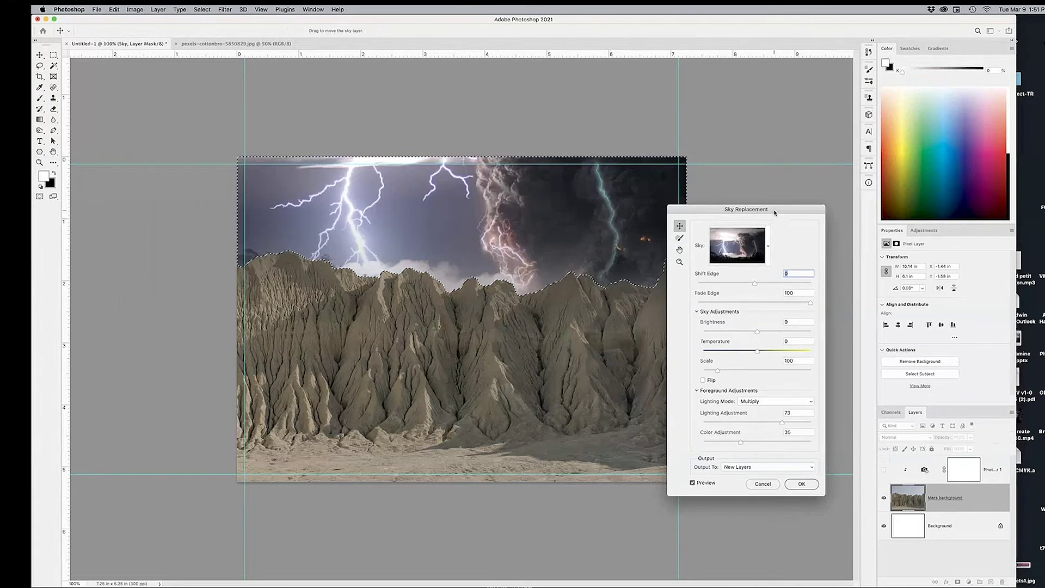
pyautogui.moveTo(778, 210); pyautogui.dragTo(796, 177)
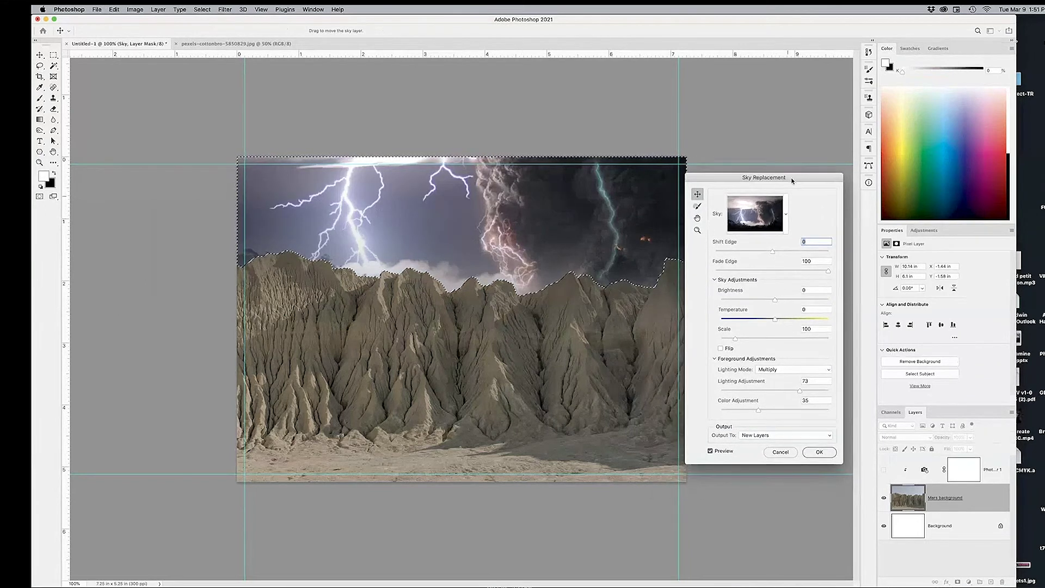
# - Try the first dark cloudy sky from the Sunsets presets and a pink-orange streaked sky from the Spectacular presets
pyautogui.click(786, 216)
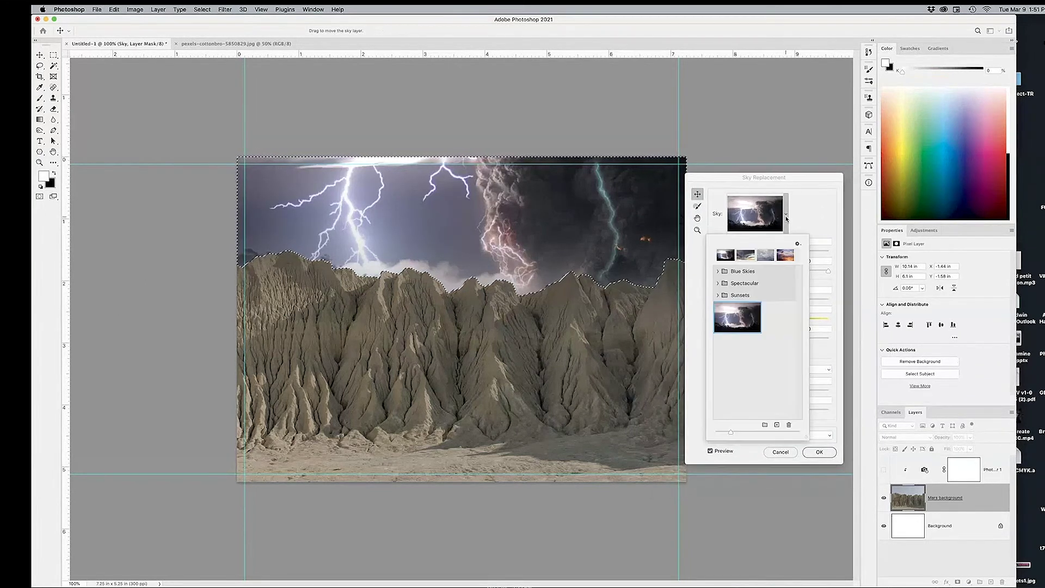
pyautogui.click(717, 297)
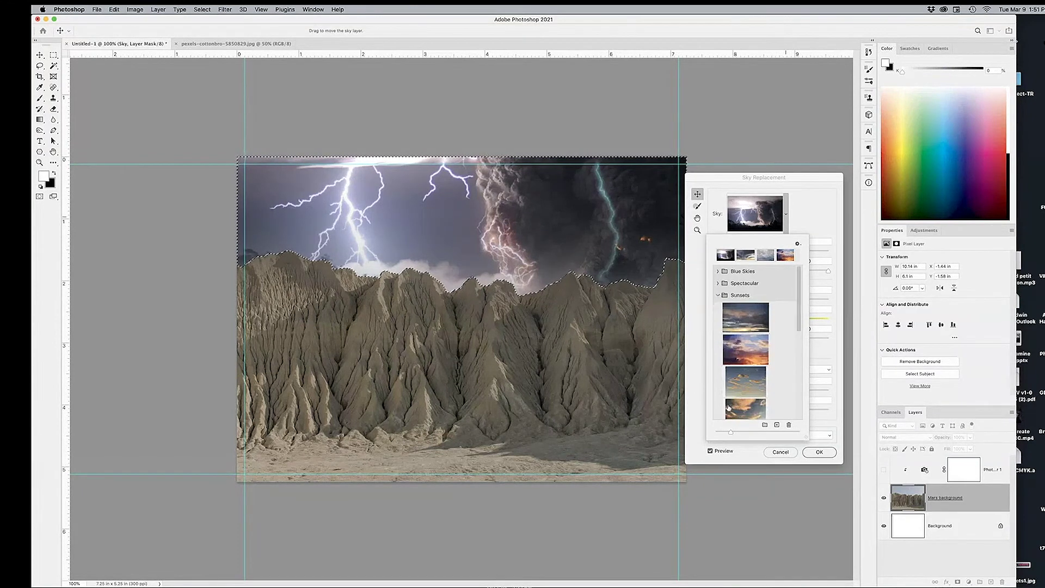
pyautogui.scroll(-5, 792, 383)
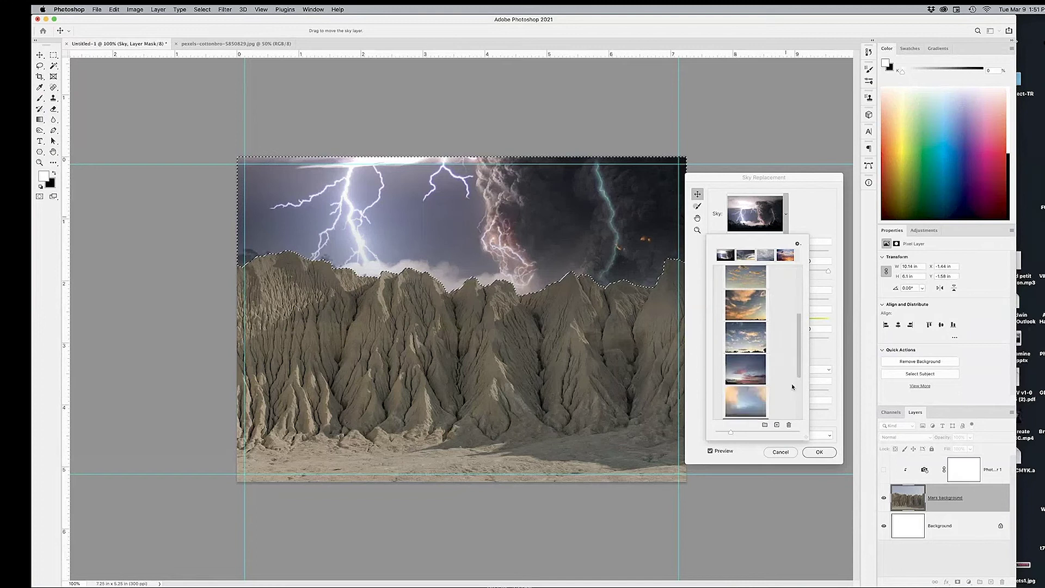
pyautogui.scroll(5, 792, 383)
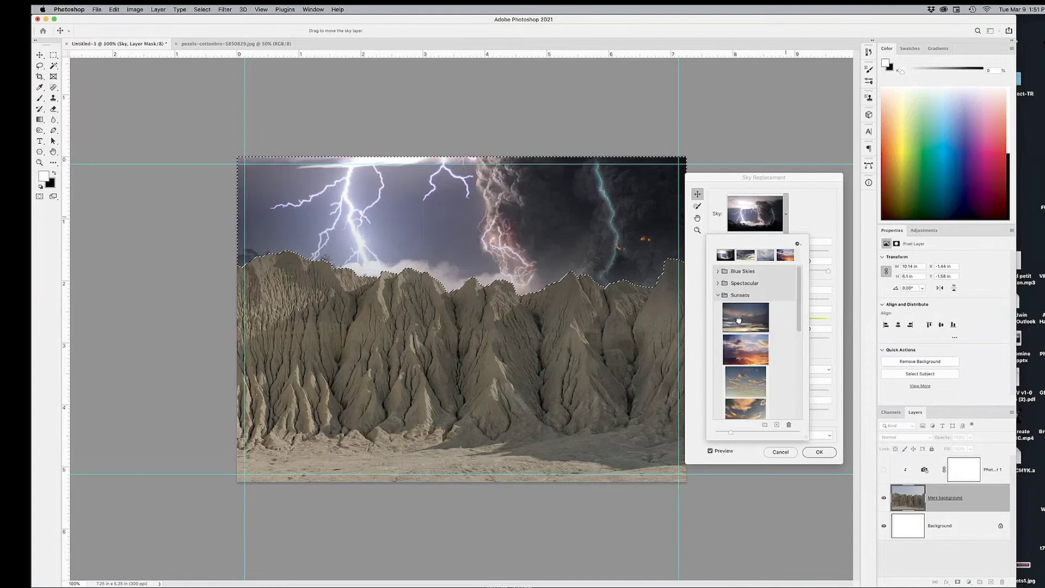
pyautogui.click(738, 320)
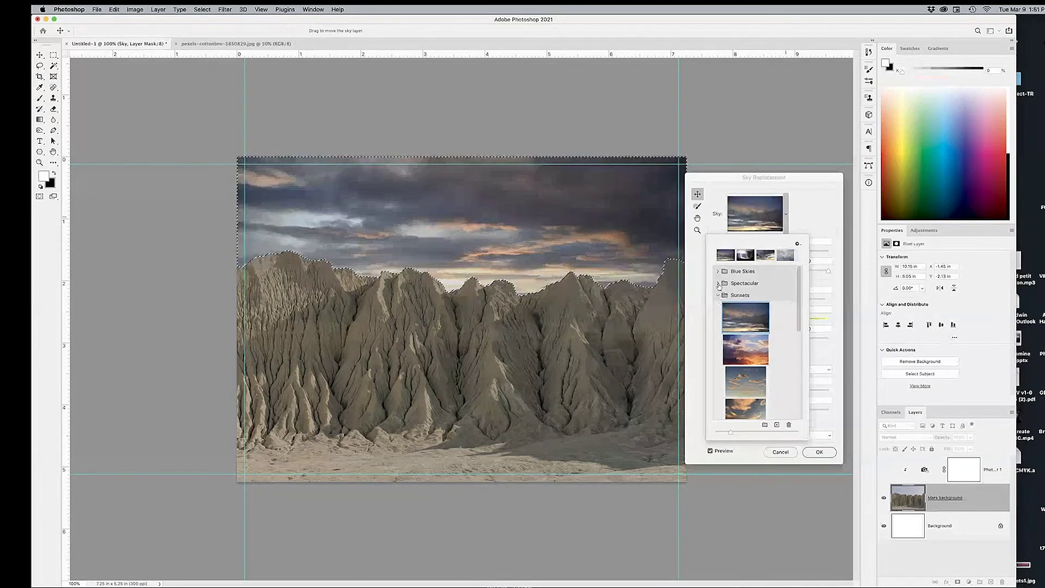
pyautogui.click(718, 284)
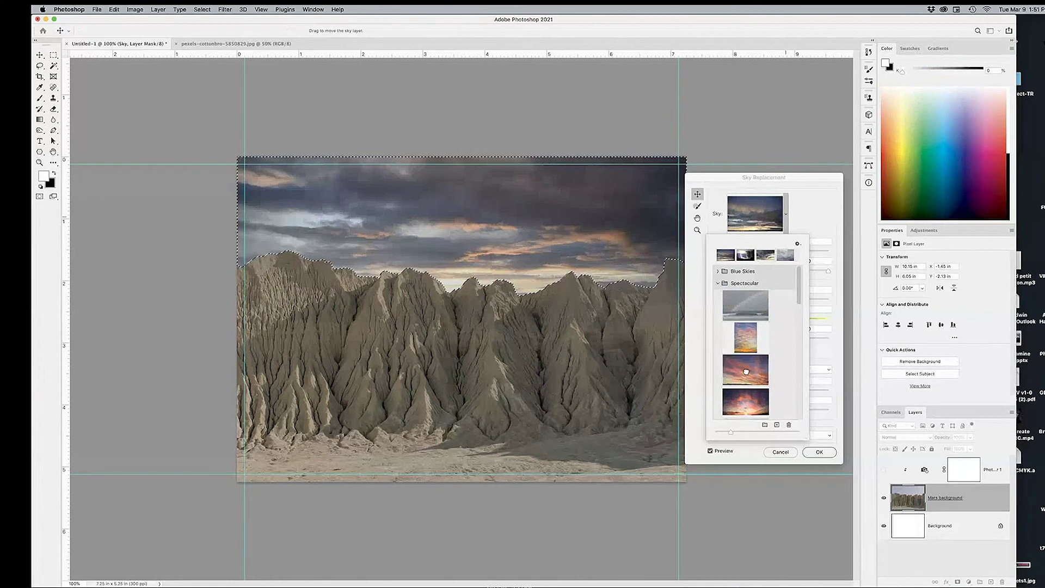
pyautogui.click(745, 372)
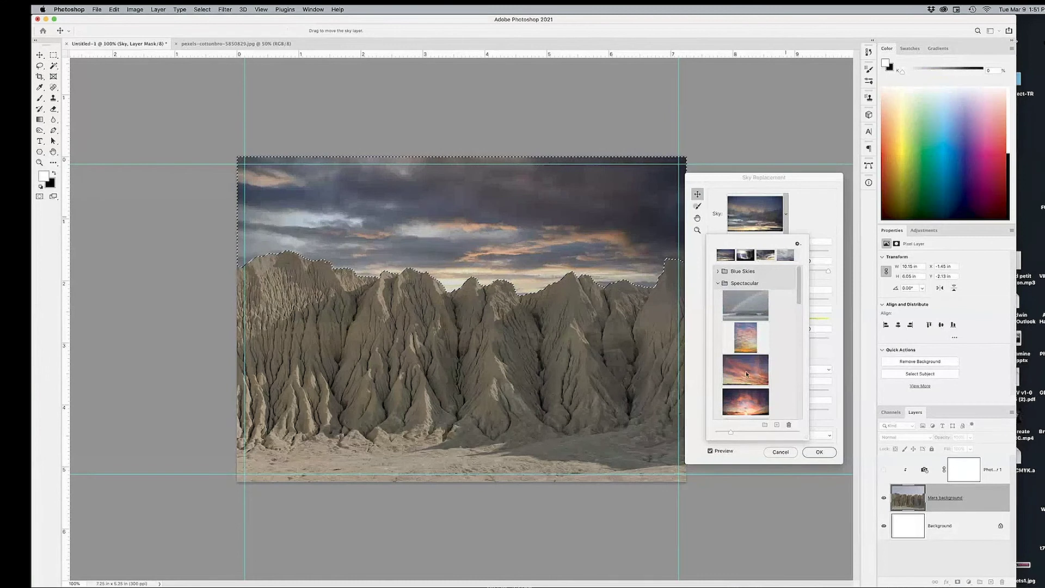
pyautogui.click(717, 272)
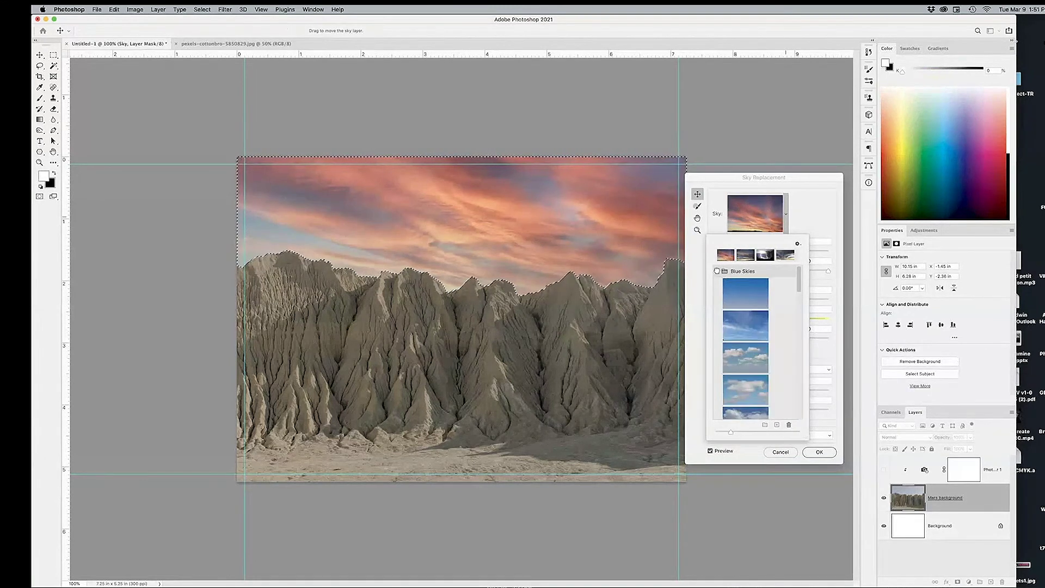
pyautogui.click(718, 271)
pyautogui.click(717, 283)
pyautogui.click(717, 295)
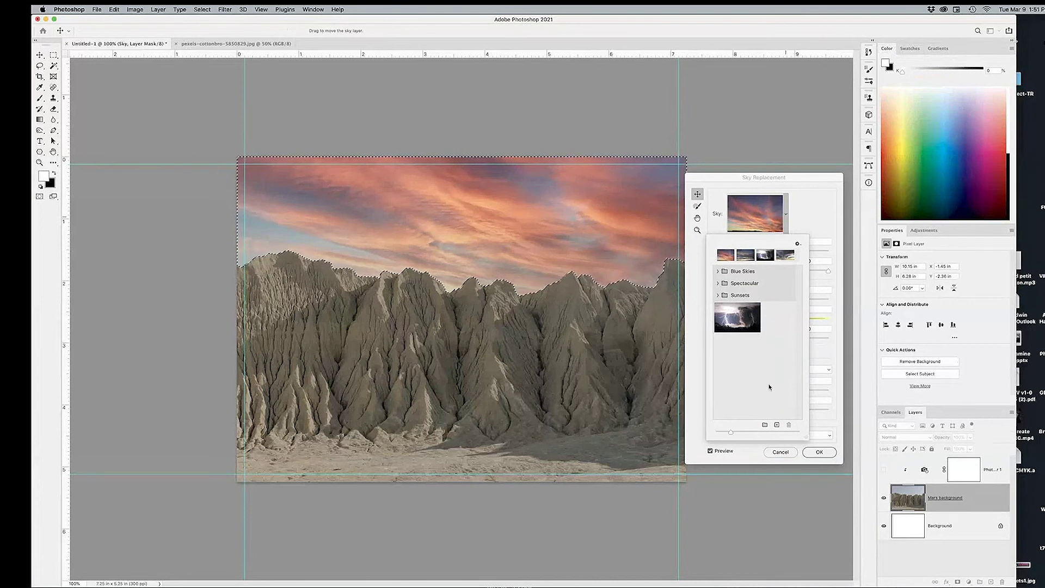
# - Add the starry-sky JPEG ending in 1169754 from MARS postcard > IMAGES as a new sky preset named "milky way"
pyautogui.click(777, 425)
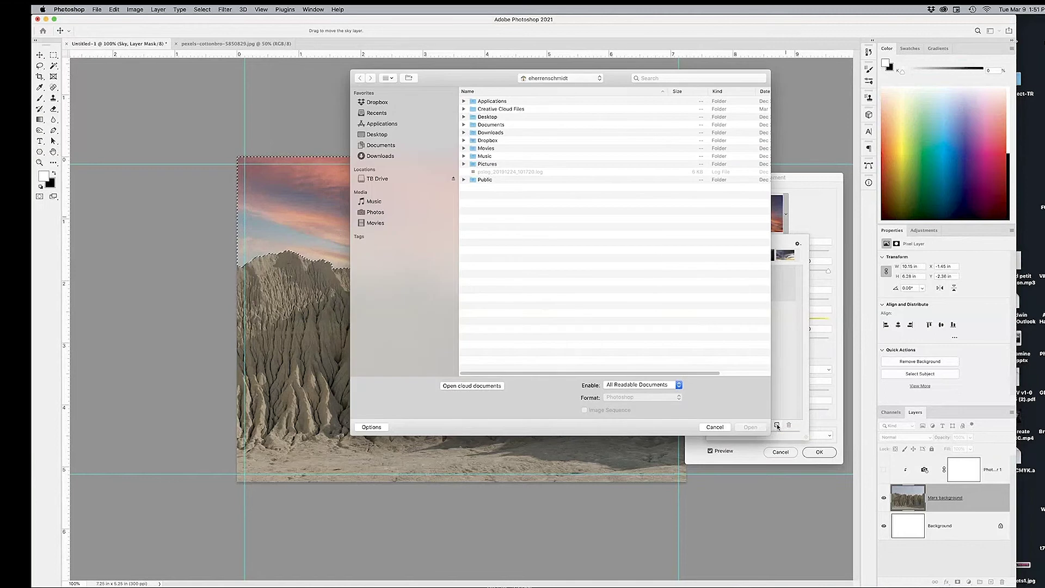
pyautogui.press('super+shift+d')
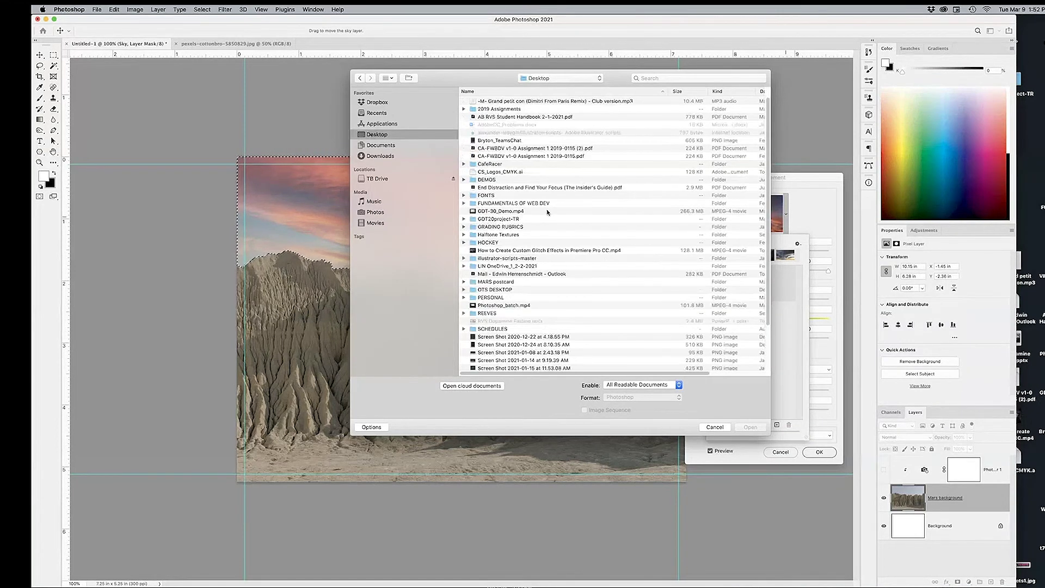
pyautogui.doubleClick(507, 282)
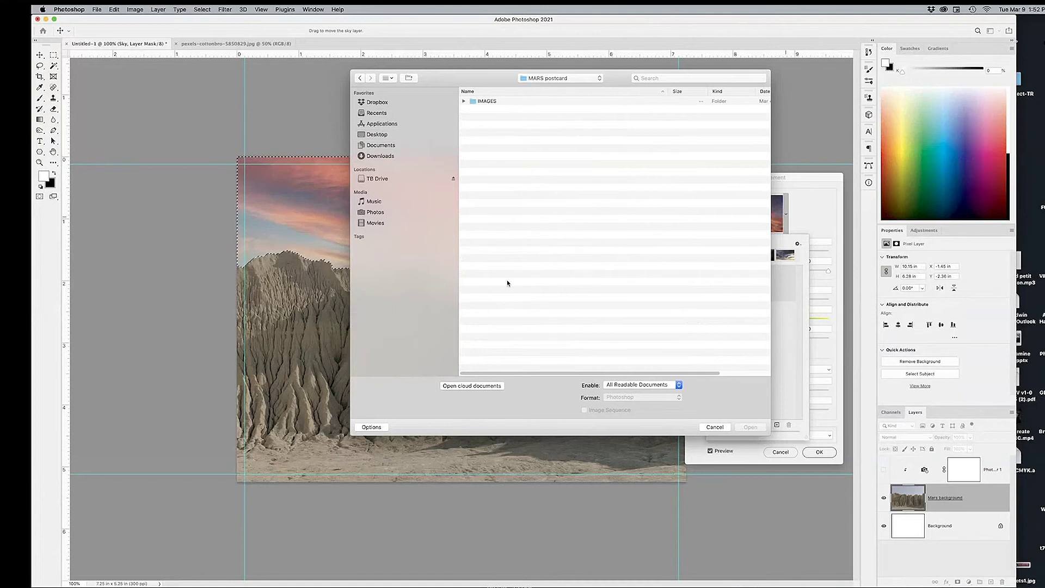
pyautogui.doubleClick(513, 104)
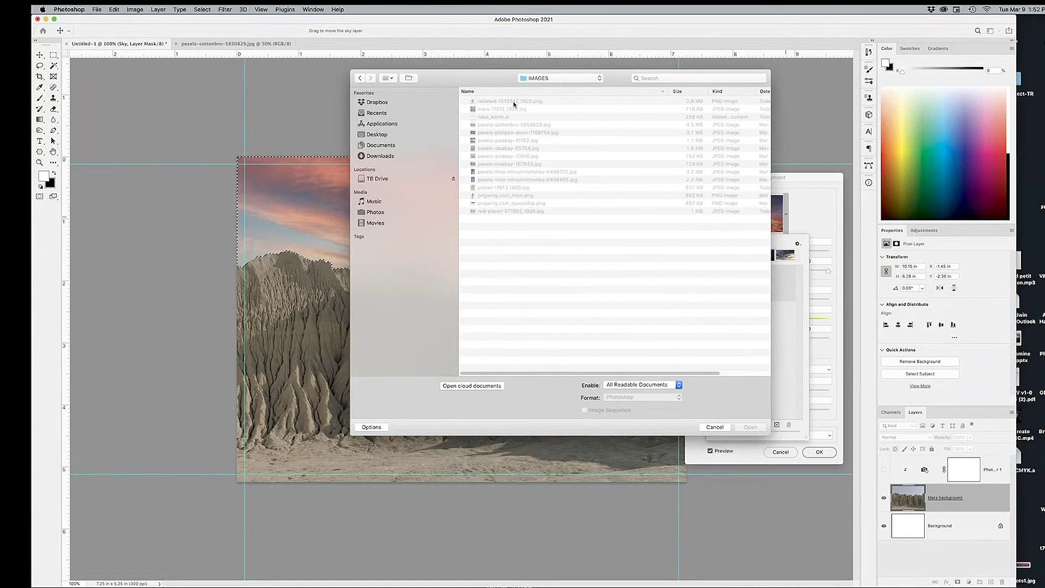
pyautogui.click(554, 133)
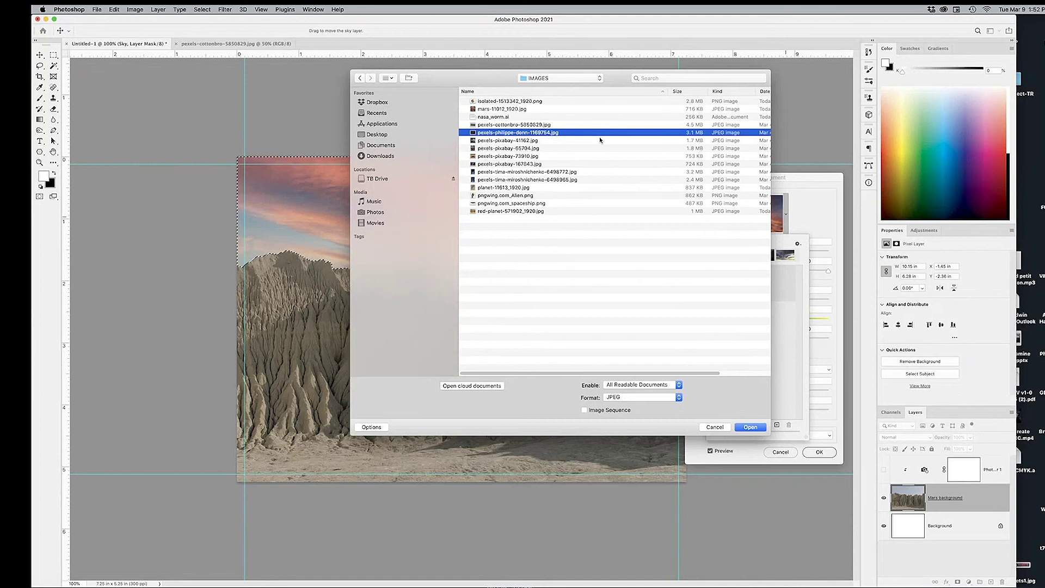
pyautogui.press('space')
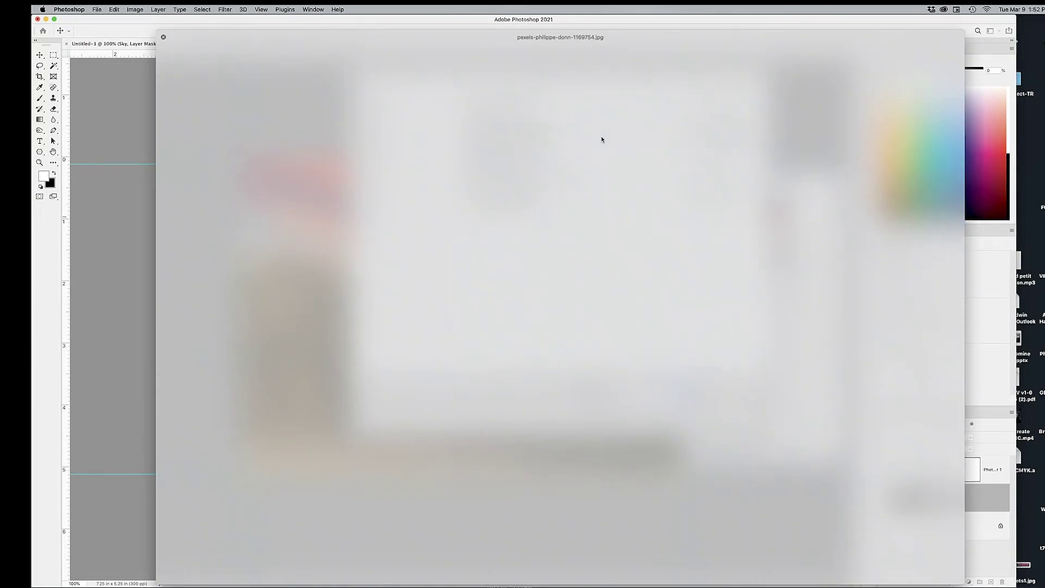
pyautogui.press('space')
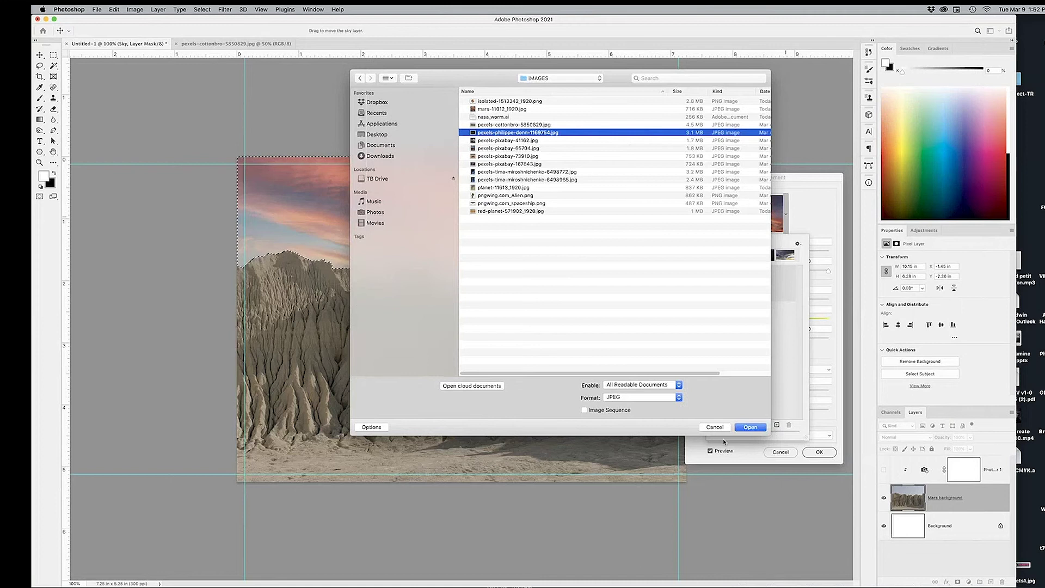
pyautogui.click(749, 427)
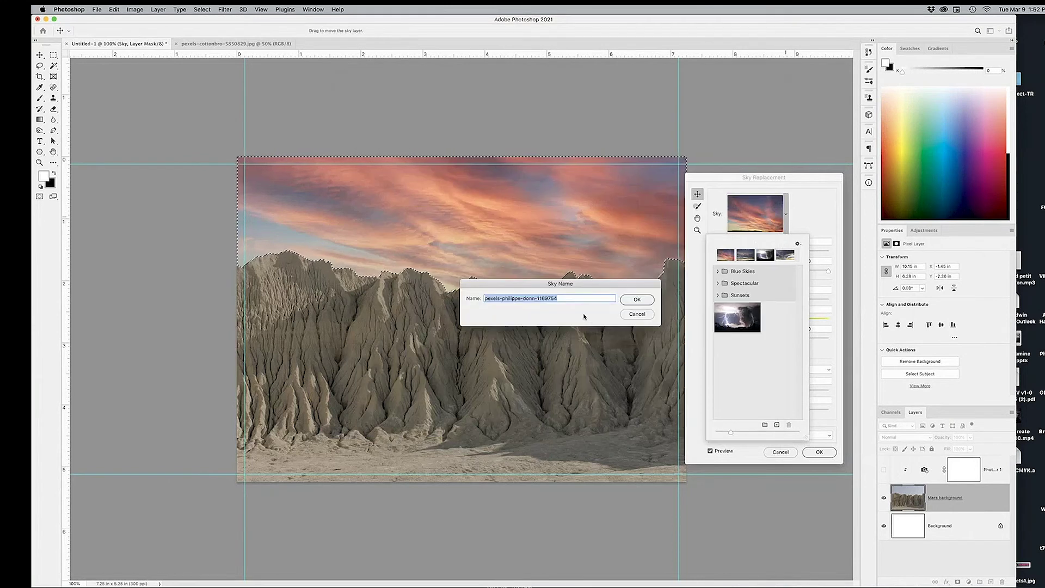
pyautogui.write('stars')
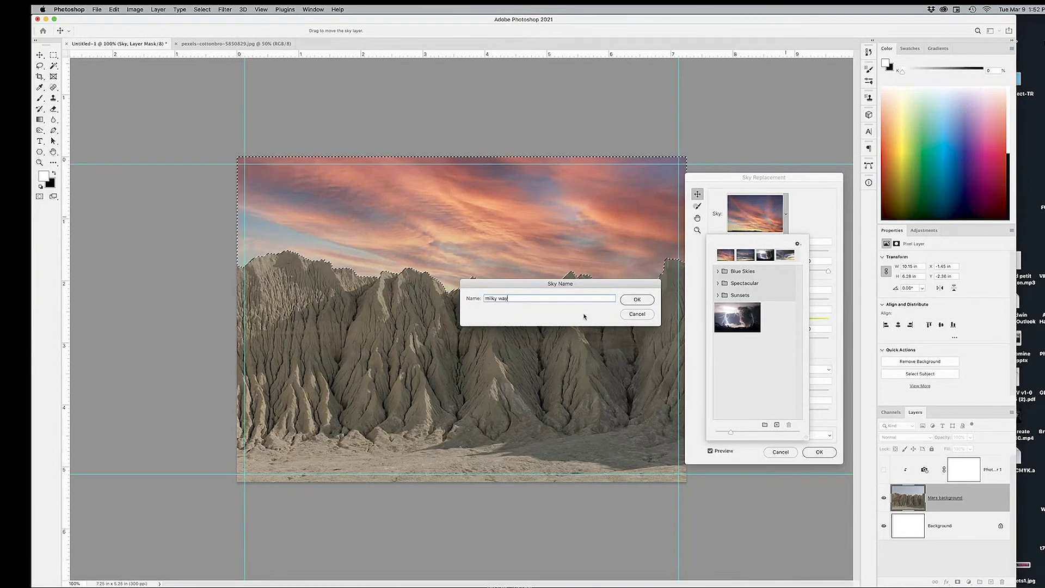
pyautogui.click(643, 298)
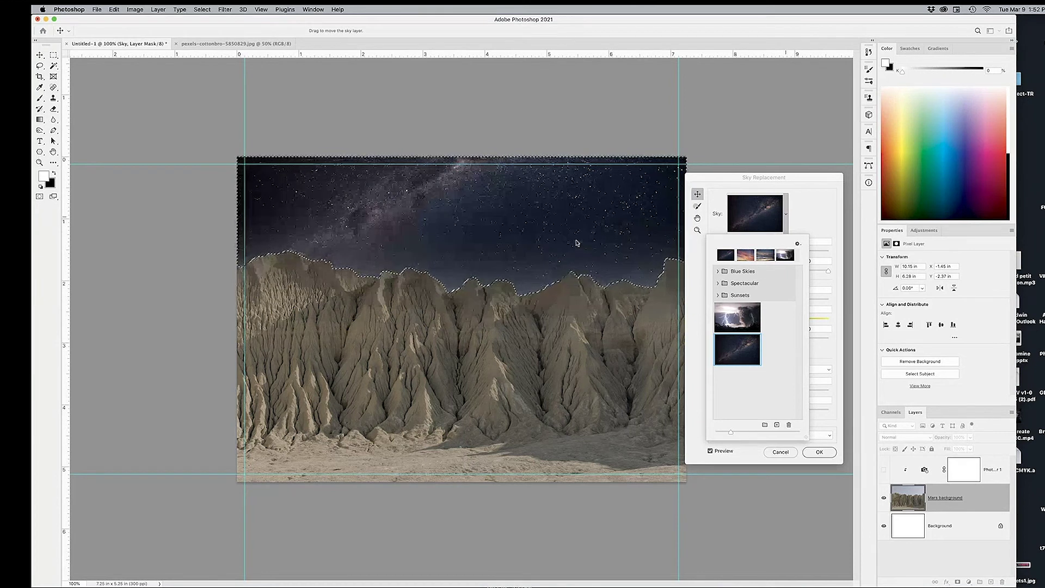
# - Reposition the replacement sky so the bright core of the Milky Way sits above the right-hand peaks
pyautogui.click(546, 243)
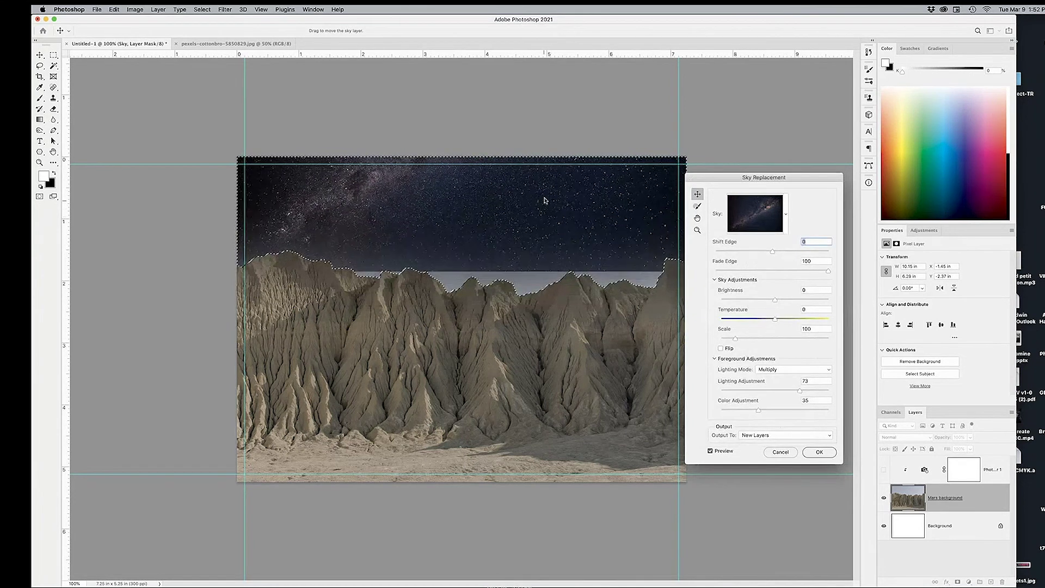
pyautogui.moveTo(517, 233); pyautogui.dragTo(547, 254)
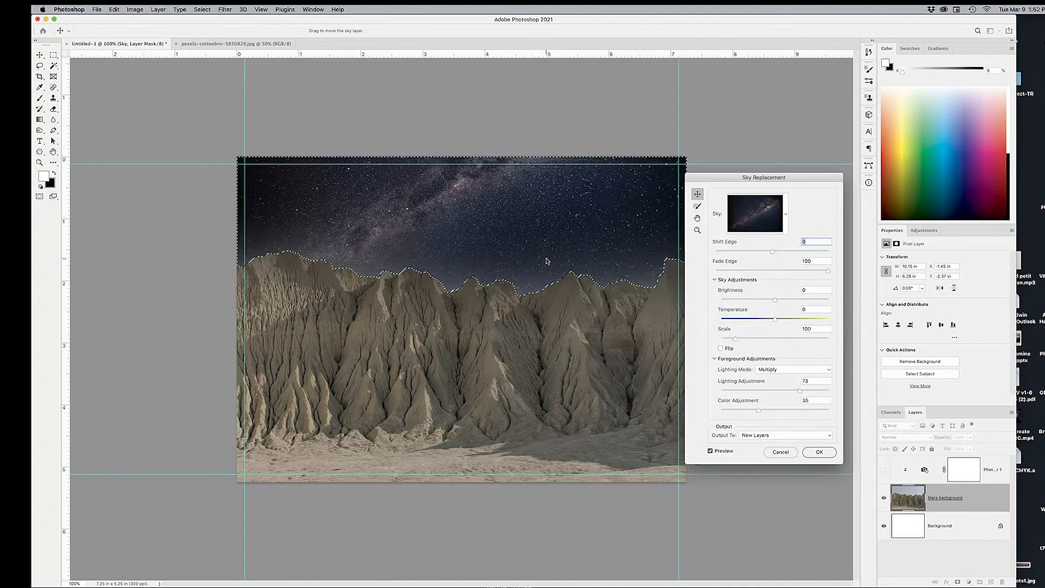
pyautogui.moveTo(548, 311); pyautogui.dragTo(550, 335)
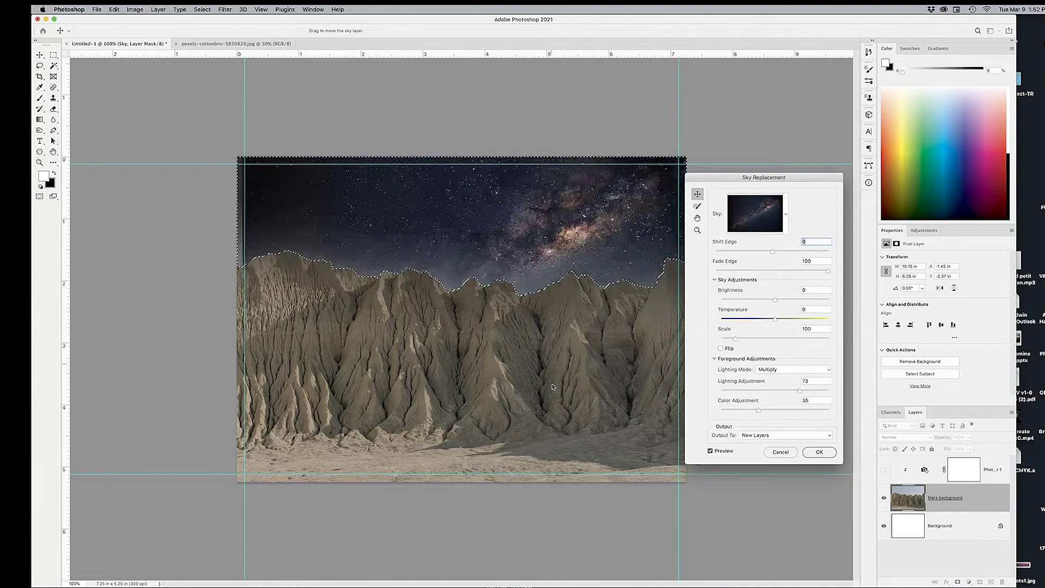
pyautogui.moveTo(546, 402); pyautogui.dragTo(554, 262)
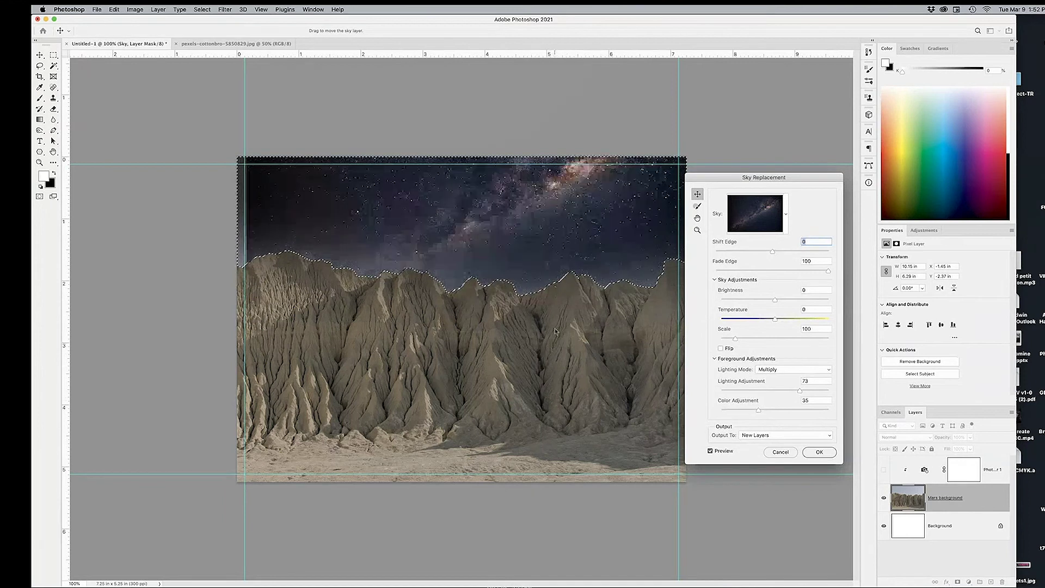
pyautogui.moveTo(554, 330); pyautogui.dragTo(554, 366)
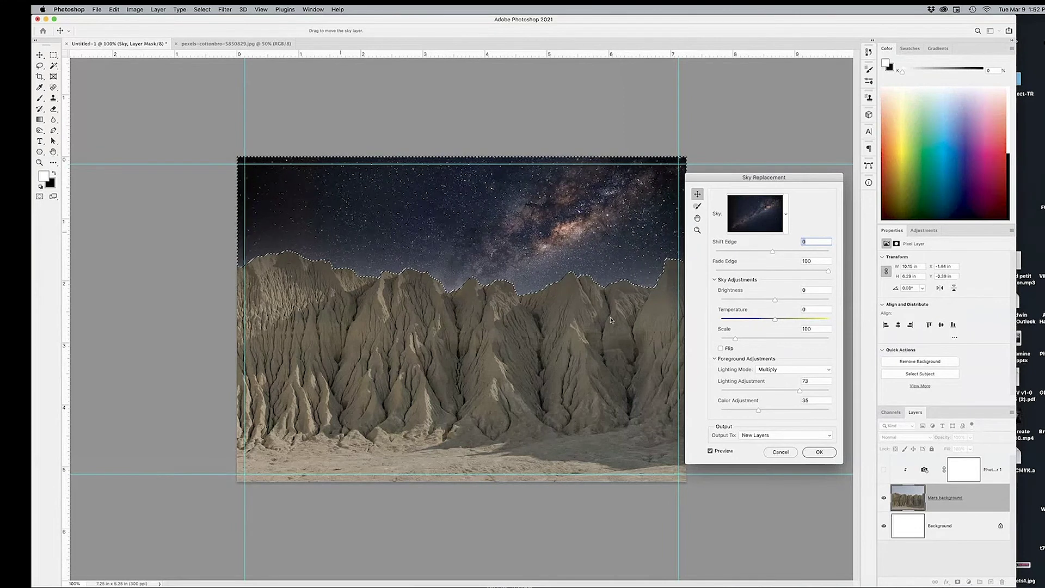
# - Set the replacement sky's Shift Edge to -27 with Fade Edge at 100, and its Brightness to -10 and Temperature to 63
pyautogui.moveTo(798, 179); pyautogui.dragTo(812, 173)
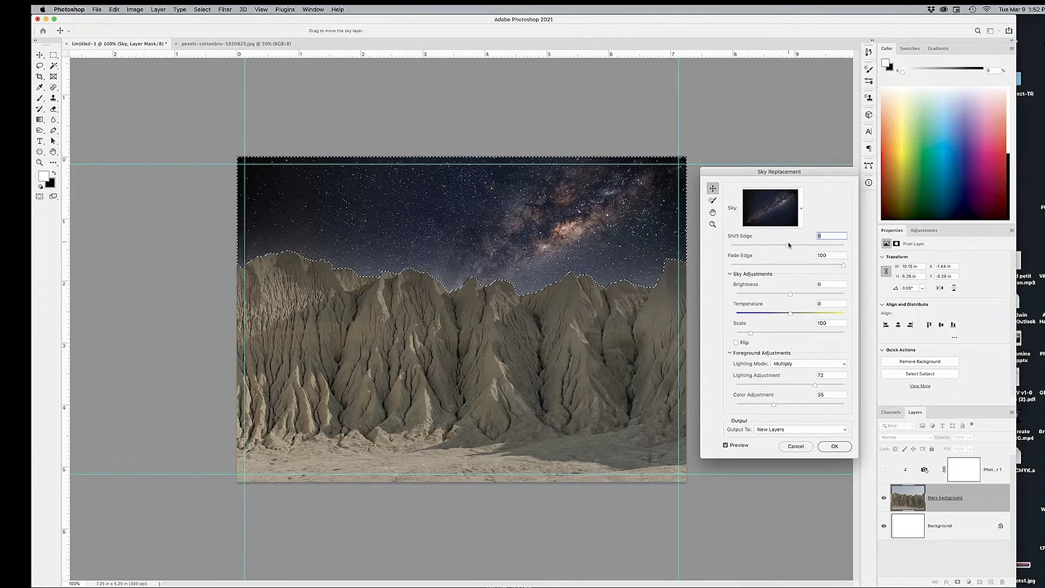
pyautogui.moveTo(841, 266)
pyautogui.mouseDown()
pyautogui.moveTo(813, 267)
pyautogui.moveTo(833, 265)
pyautogui.mouseUp()
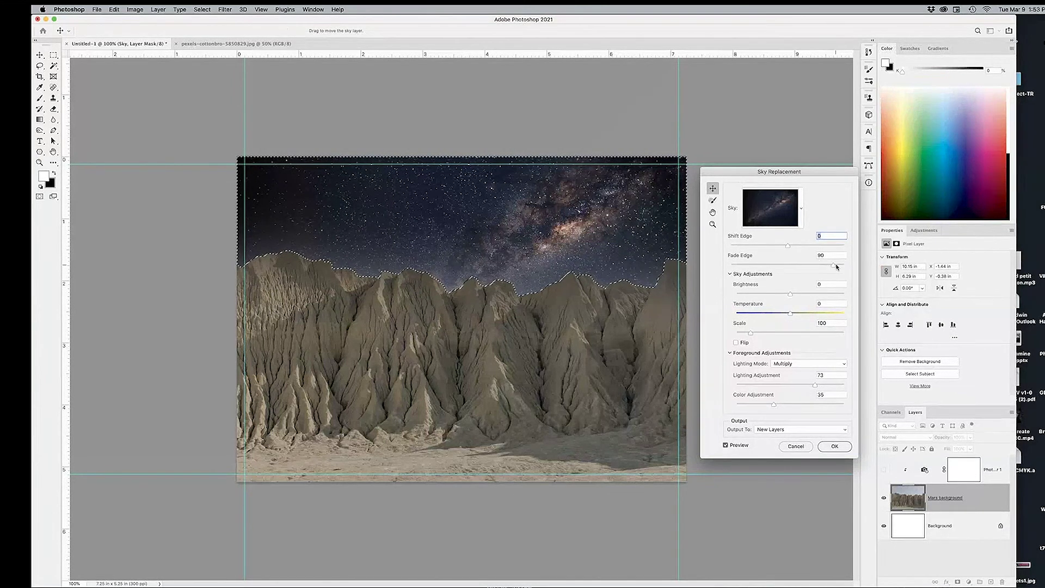
pyautogui.moveTo(833, 265); pyautogui.dragTo(854, 276)
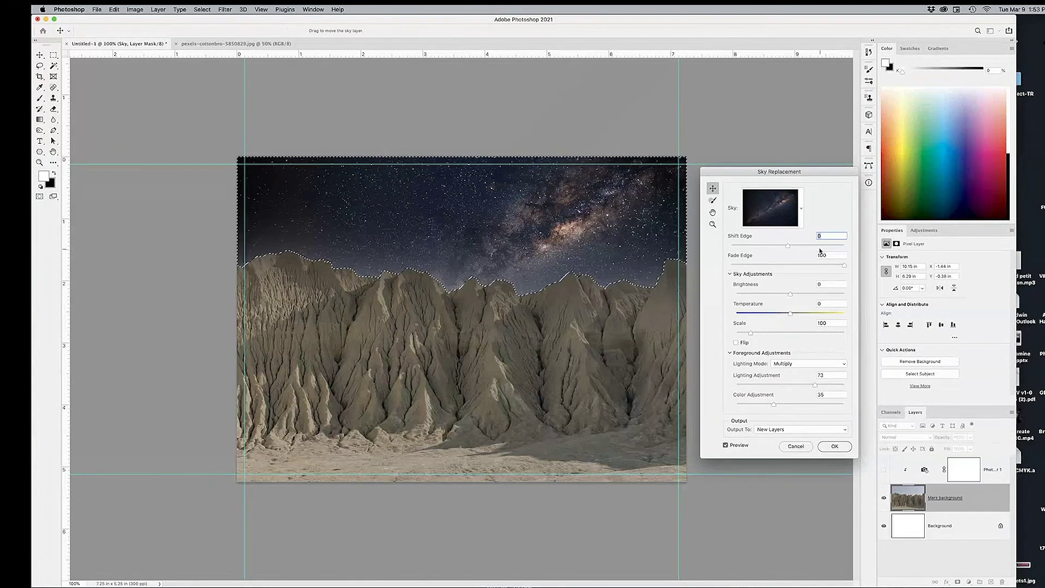
pyautogui.moveTo(788, 245); pyautogui.dragTo(773, 247)
pyautogui.moveTo(774, 246); pyautogui.dragTo(773, 246)
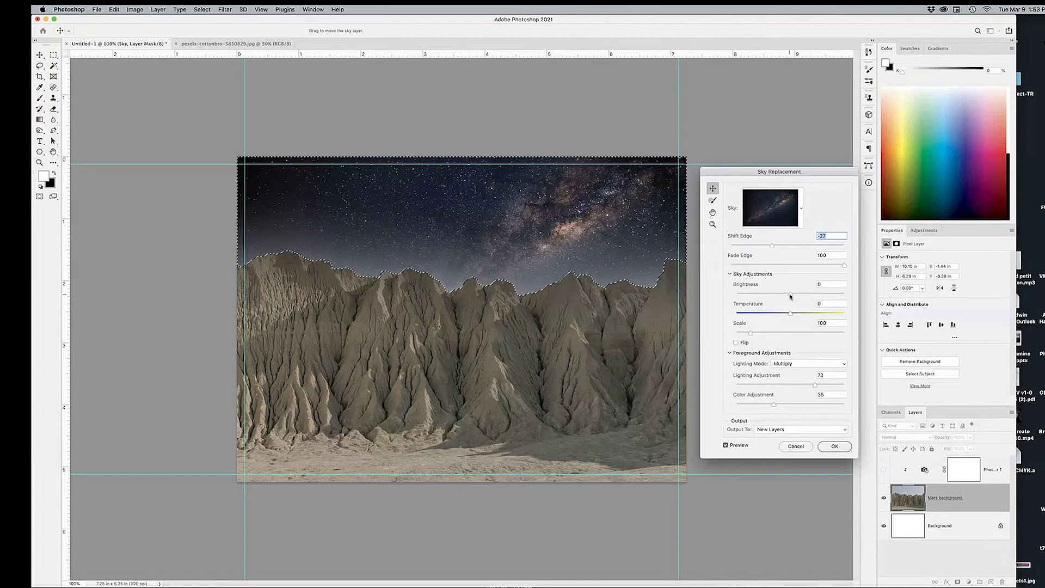
pyautogui.moveTo(790, 294); pyautogui.dragTo(825, 316)
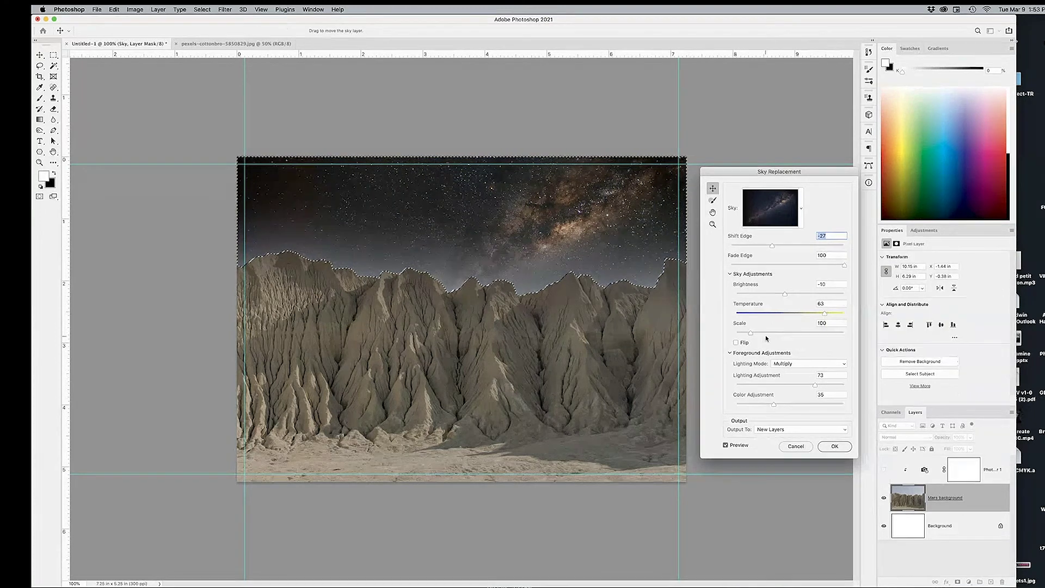
# - Set the replacement sky's Scale to 106 and try the Screen lighting mode before returning it to Multiply
pyautogui.moveTo(752, 335); pyautogui.dragTo(754, 336)
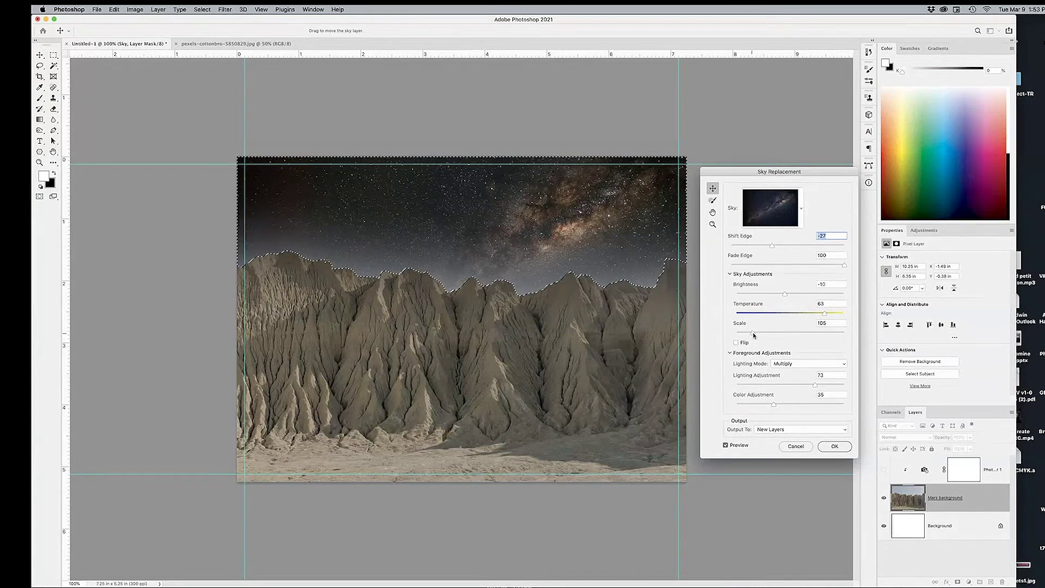
pyautogui.click(794, 366)
pyautogui.click(792, 371)
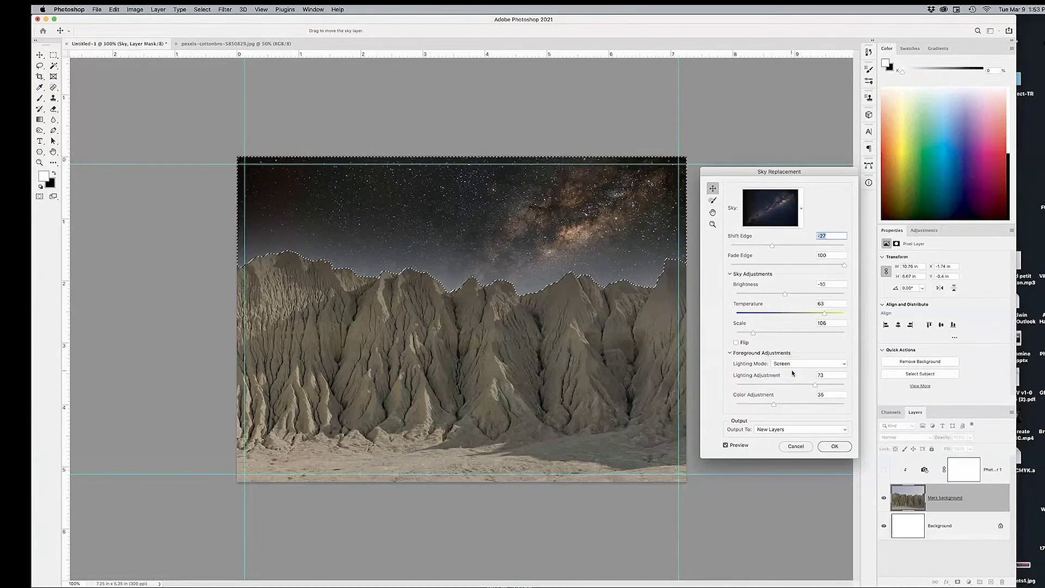
pyautogui.click(794, 364)
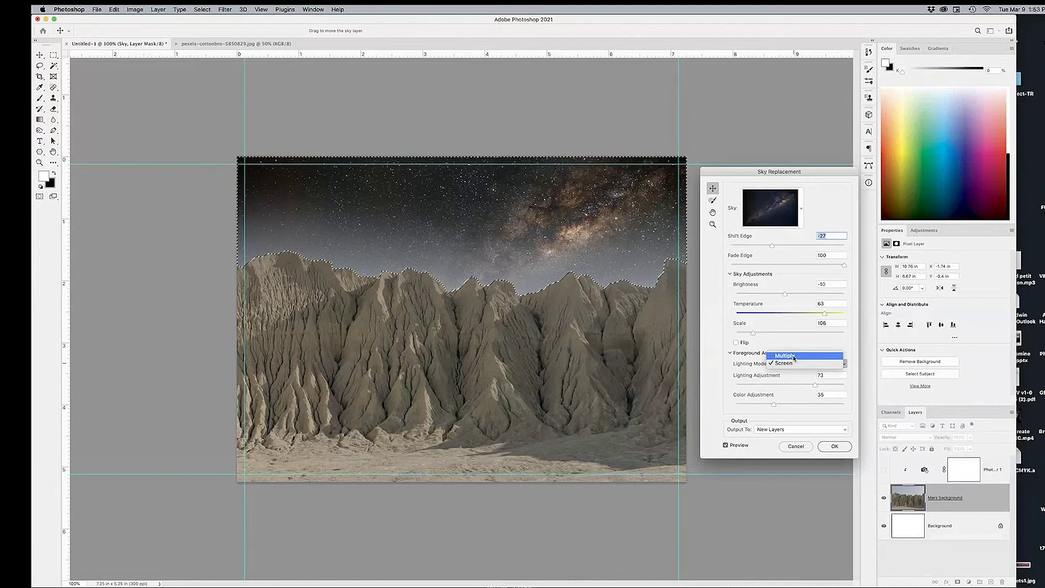
pyautogui.click(794, 356)
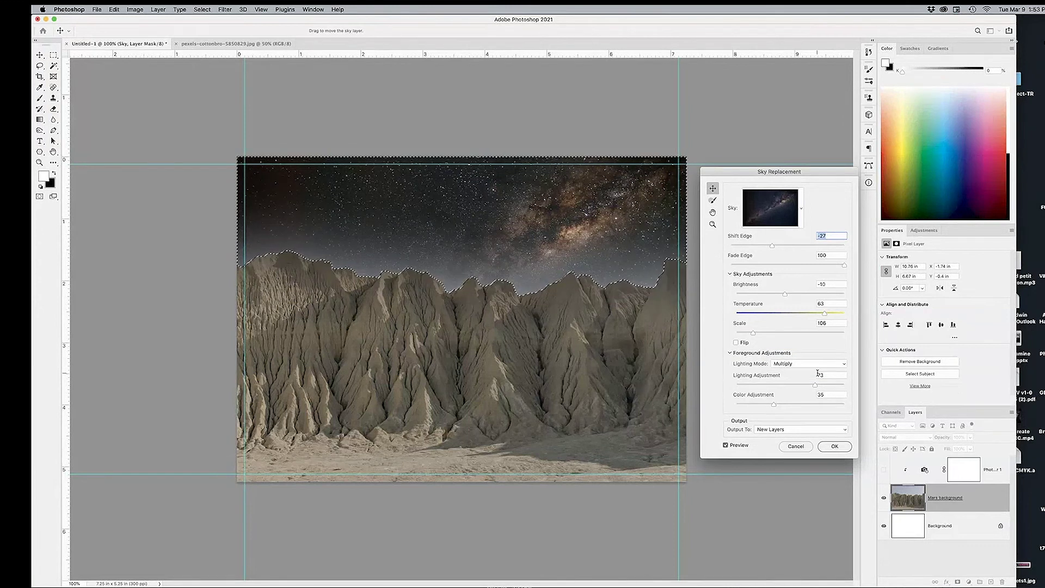
# - Set Lighting Adjustment to 70 and Color Adjustment to 32, and apply the sky replacement with output to New Layers
pyautogui.moveTo(817, 386)
pyautogui.mouseDown()
pyautogui.moveTo(827, 387)
pyautogui.moveTo(792, 388)
pyautogui.moveTo(812, 388)
pyautogui.mouseUp()
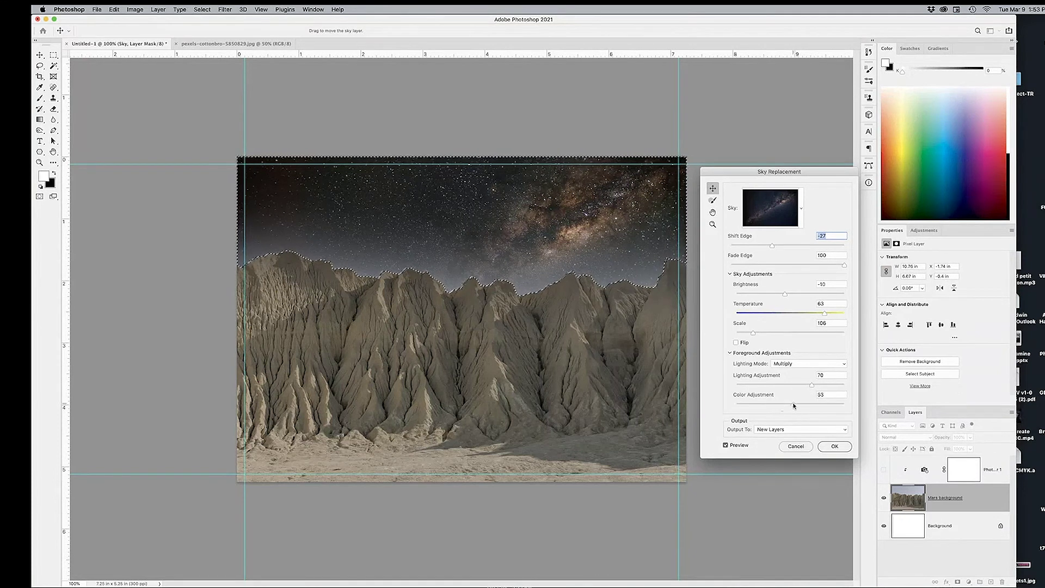
pyautogui.moveTo(793, 405); pyautogui.dragTo(769, 405)
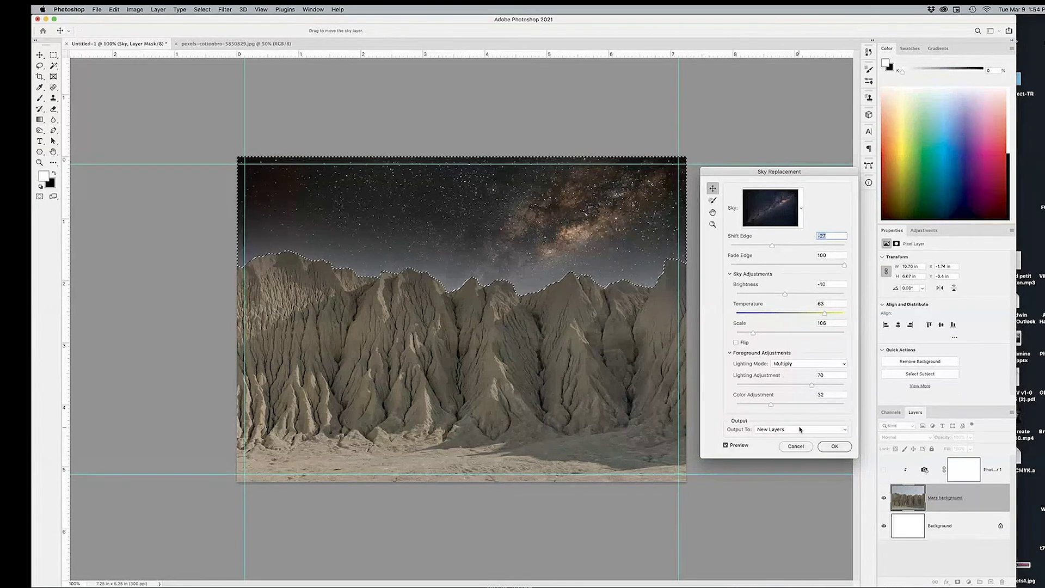
pyautogui.click(779, 435)
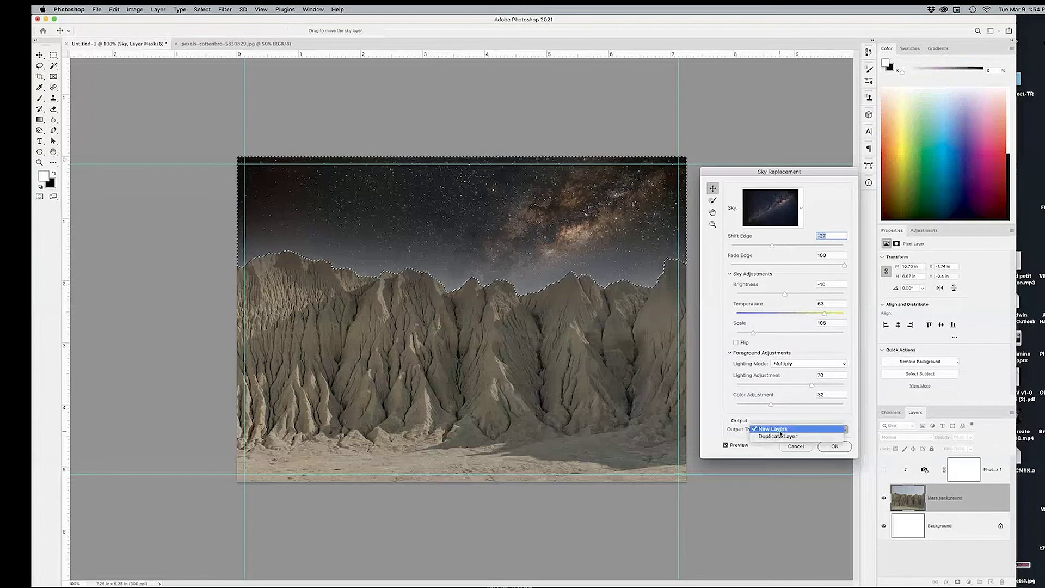
pyautogui.click(785, 419)
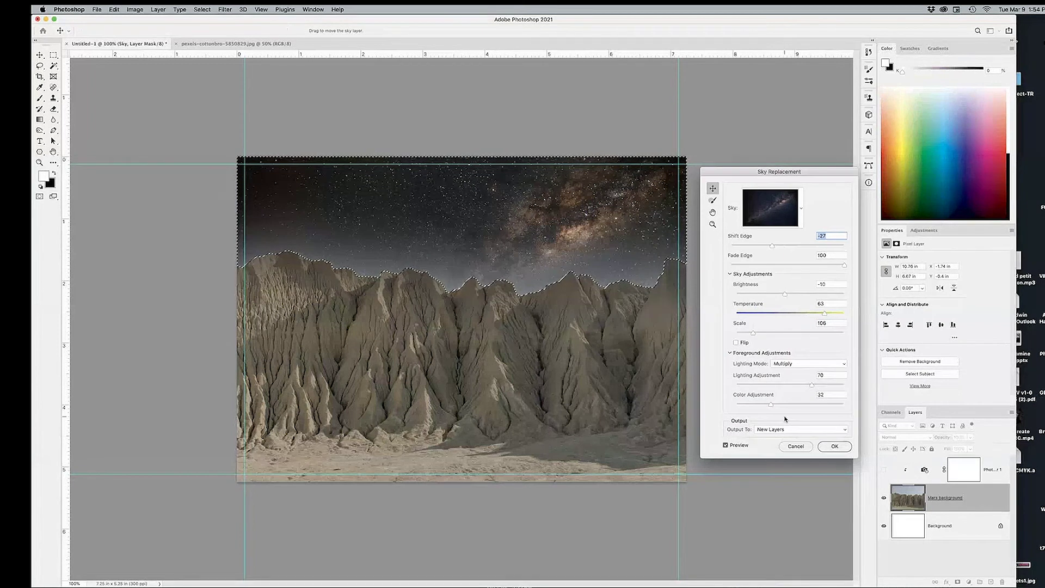
pyautogui.click(833, 446)
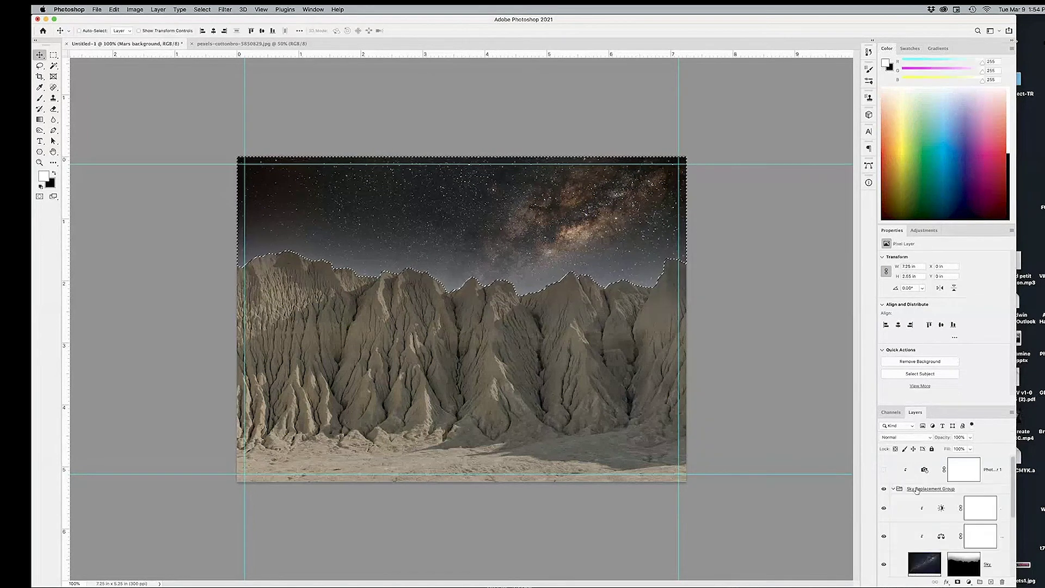
# - Collapse the Sky Replacement Group and compare the image with the group hidden and shown
pyautogui.scroll(-1, 937, 526)
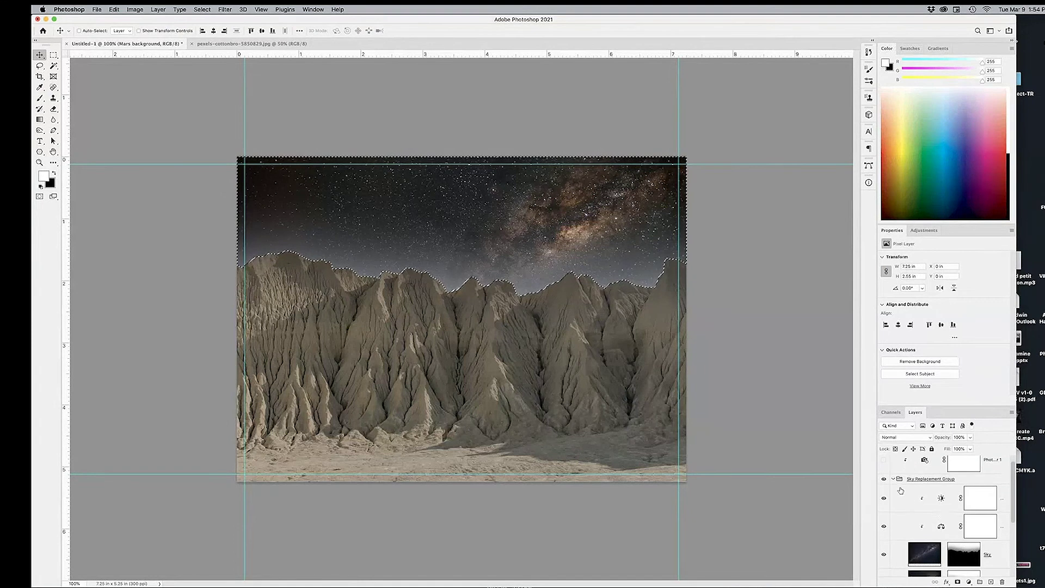
pyautogui.click(894, 480)
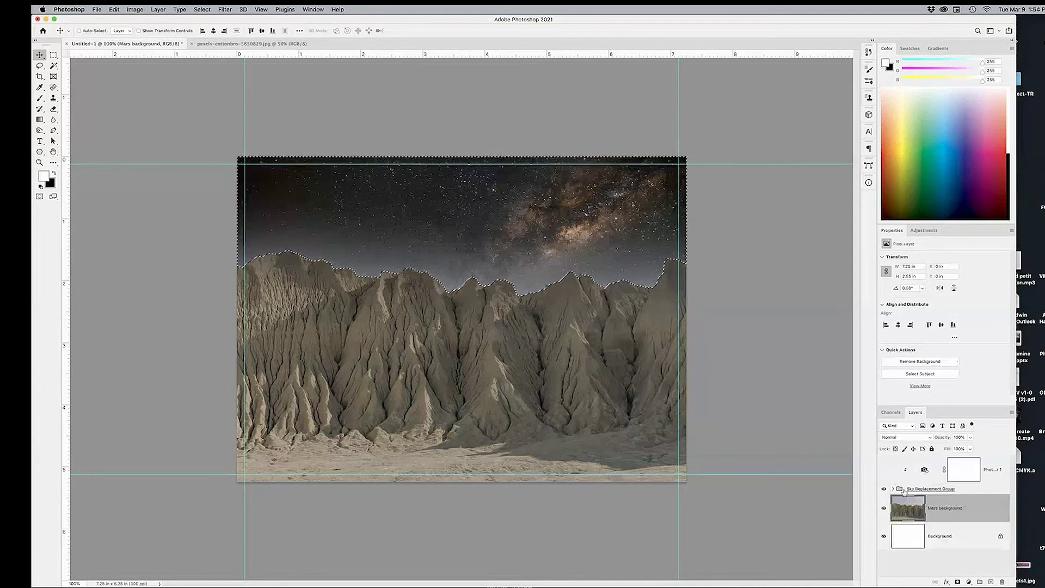
pyautogui.click(970, 491)
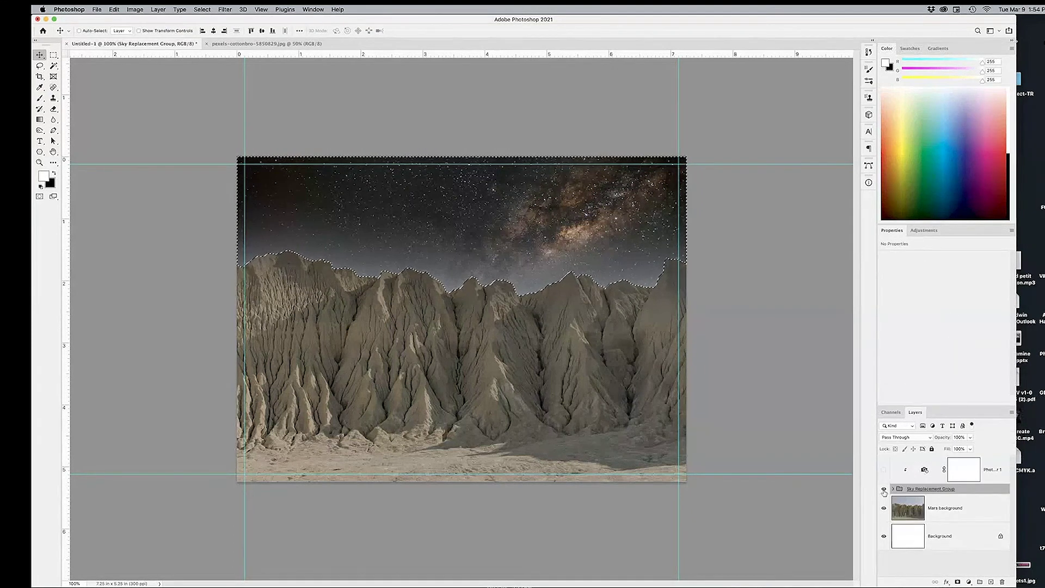
pyautogui.click(884, 489)
pyautogui.click(884, 490)
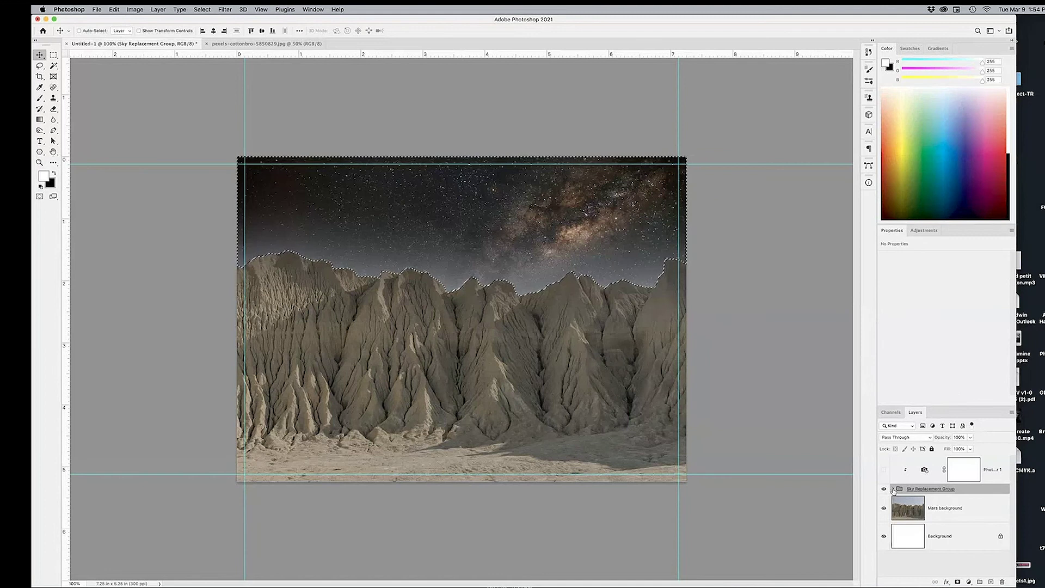
# - Examine the layers inside the Sky Replacement Group, including the Sky layer mask and the Foreground Color curves adjustment
pyautogui.click(893, 489)
pyautogui.scroll(-3, 936, 507)
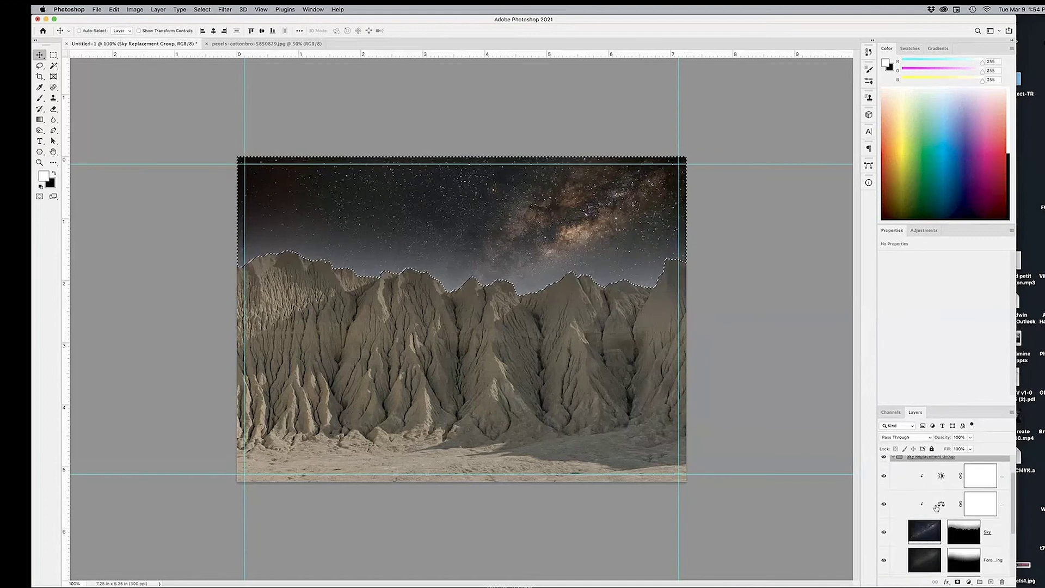
pyautogui.scroll(-2, 936, 507)
pyautogui.click(950, 526)
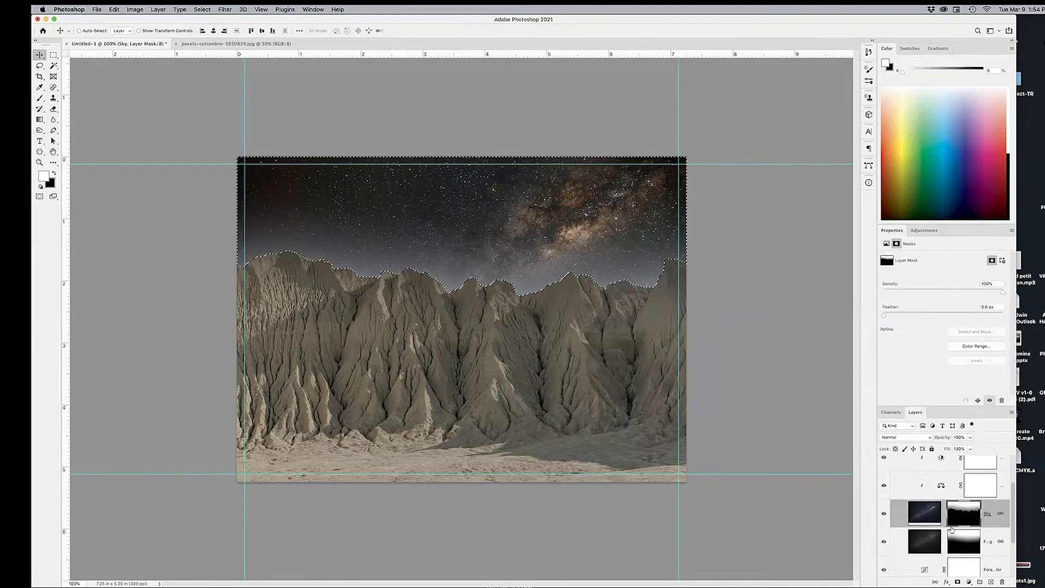
pyautogui.scroll(2, 952, 526)
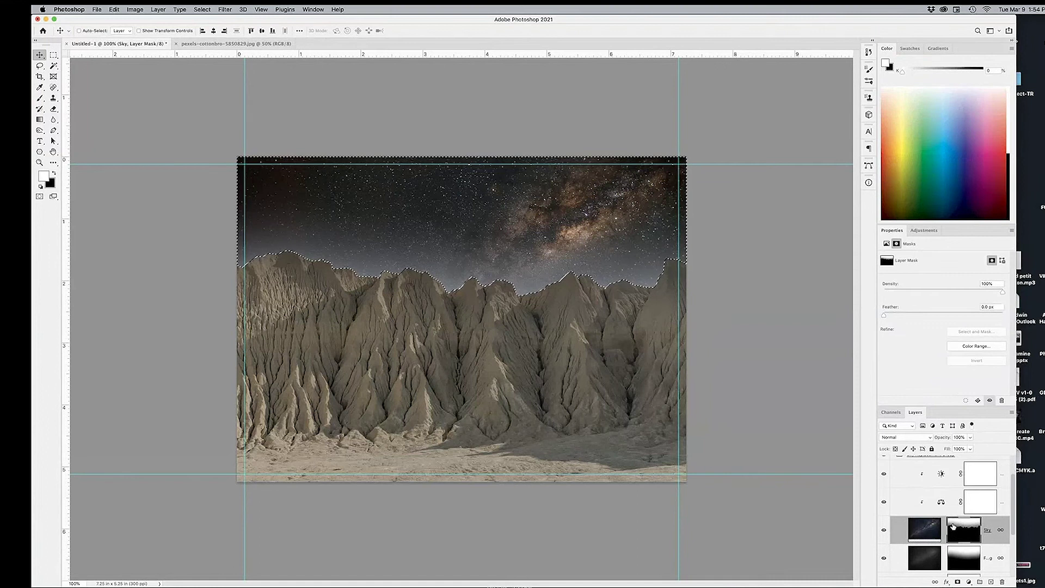
pyautogui.scroll(-7, 952, 526)
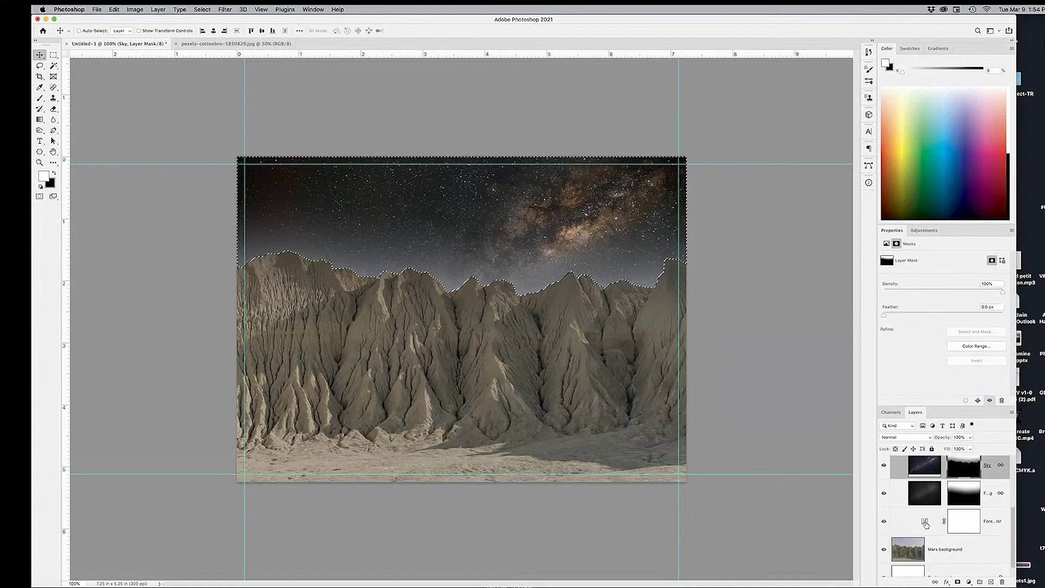
pyautogui.click(925, 523)
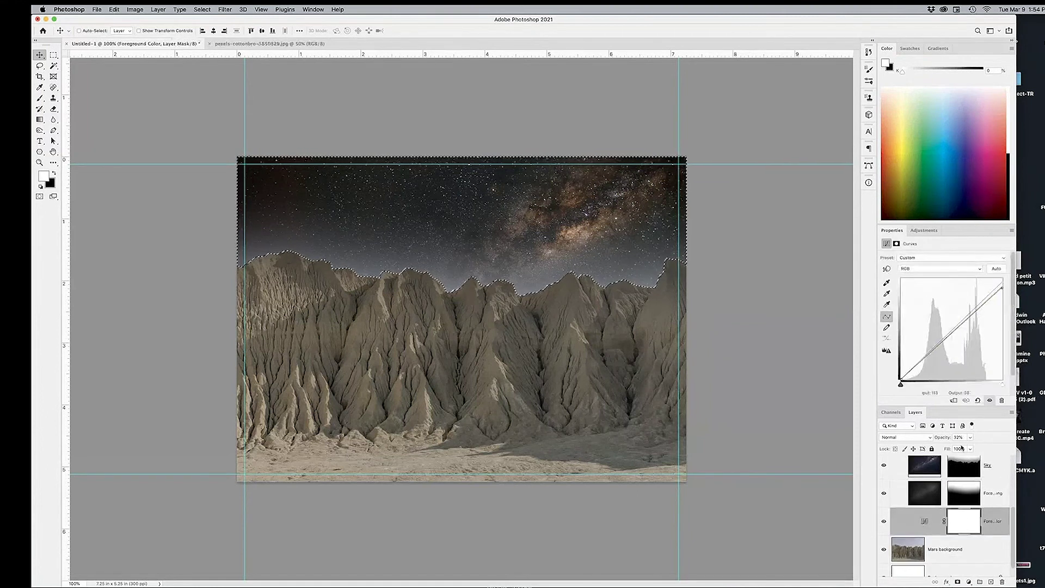
pyautogui.scroll(4, 928, 509)
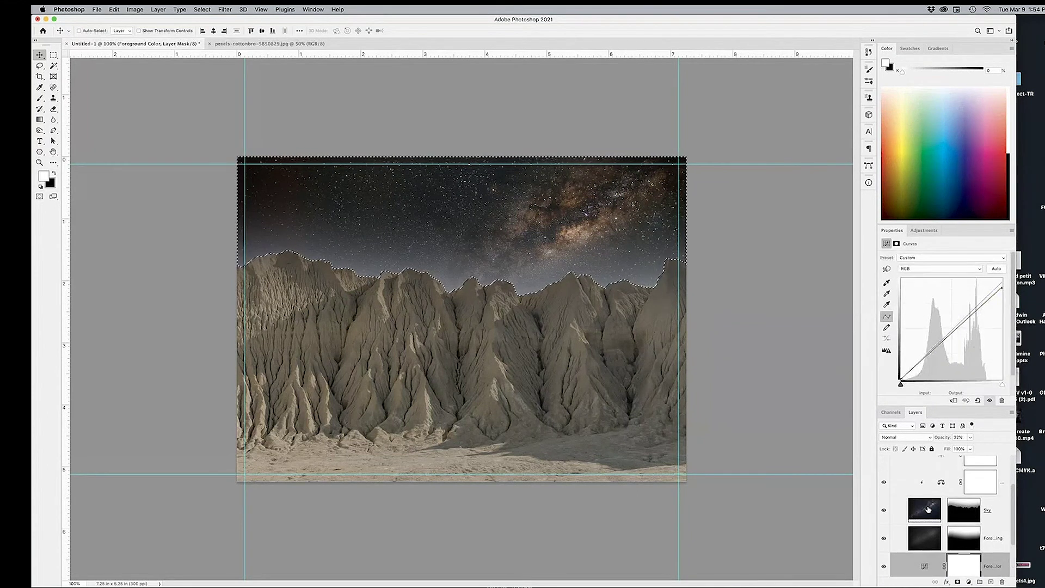
pyautogui.scroll(2, 928, 508)
pyautogui.scroll(2, 935, 497)
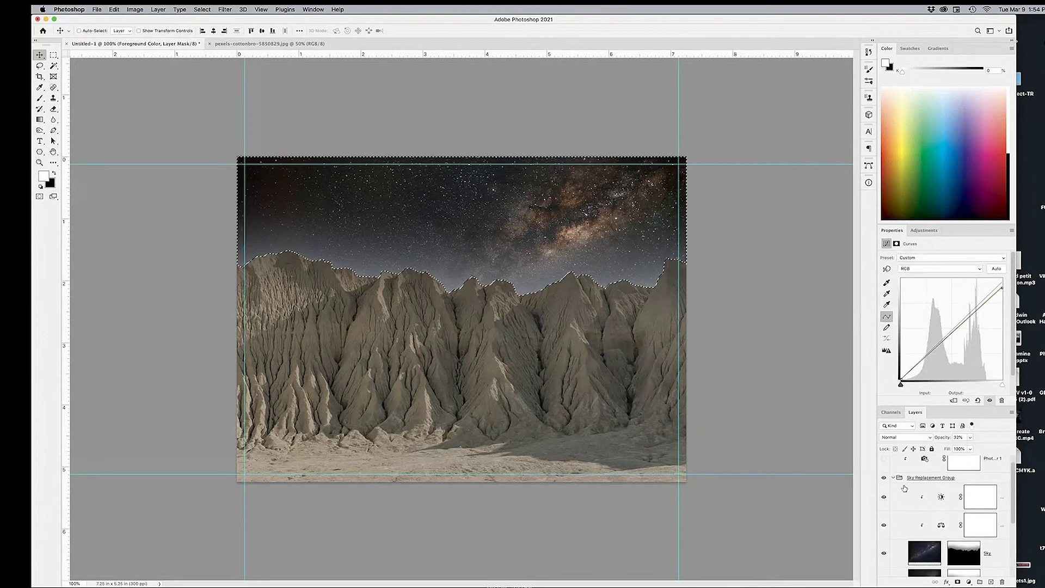
pyautogui.click(894, 478)
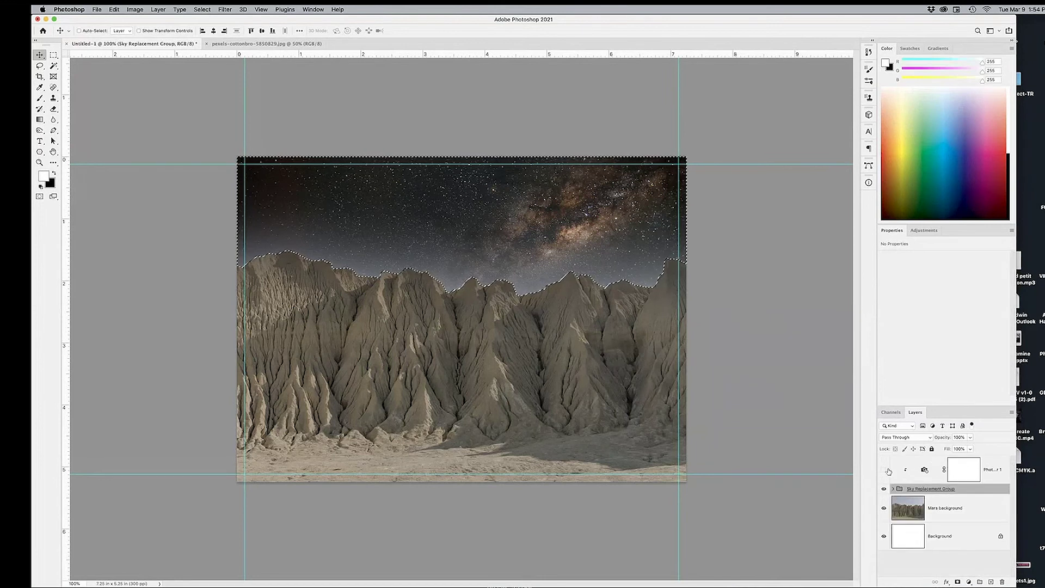
# - Turn the Photo Filter 1 adjustment layer back on and deselect the sky area
pyautogui.click(924, 473)
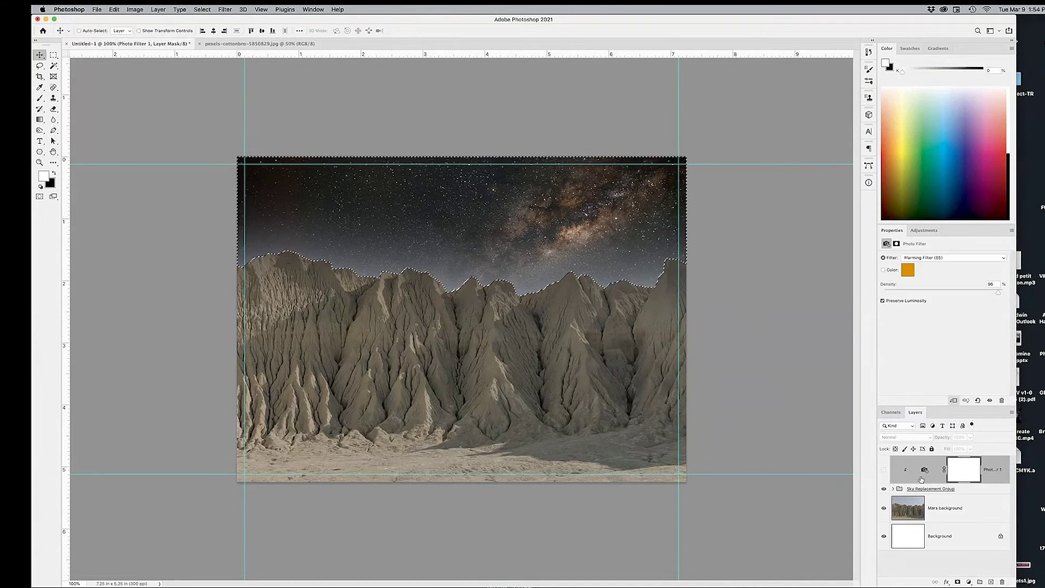
pyautogui.click(883, 470)
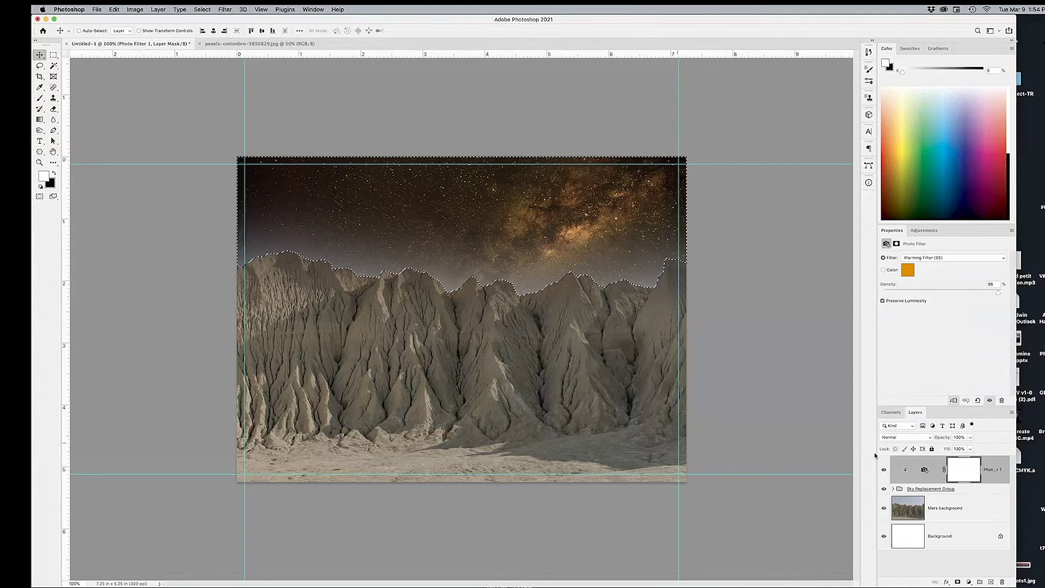
pyautogui.click(54, 55)
pyautogui.click(781, 395)
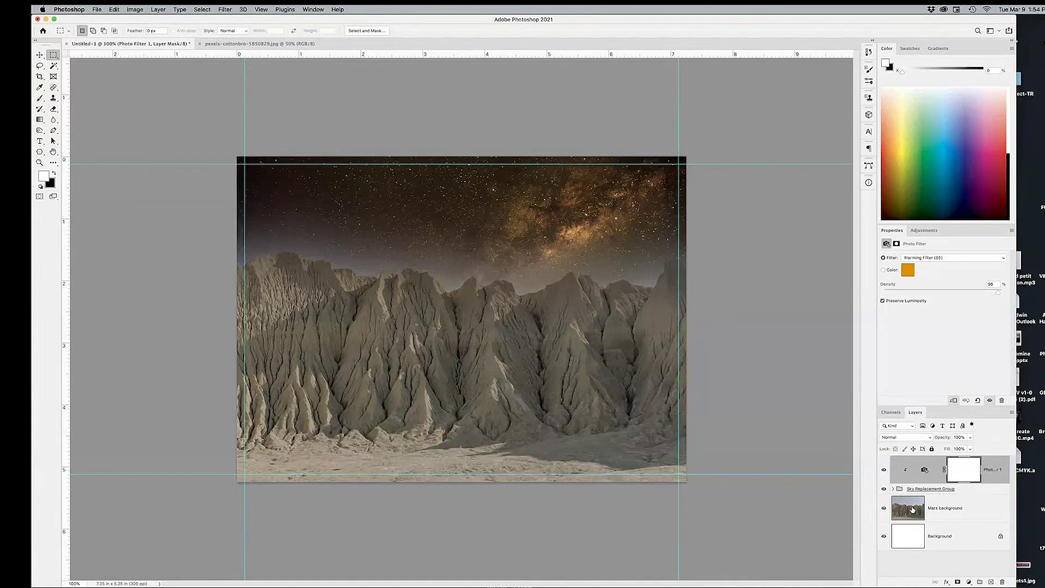
# - Group the Mars background layer with the Sky Replacement Group and name the new group "Background"
pyautogui.click(899, 508)
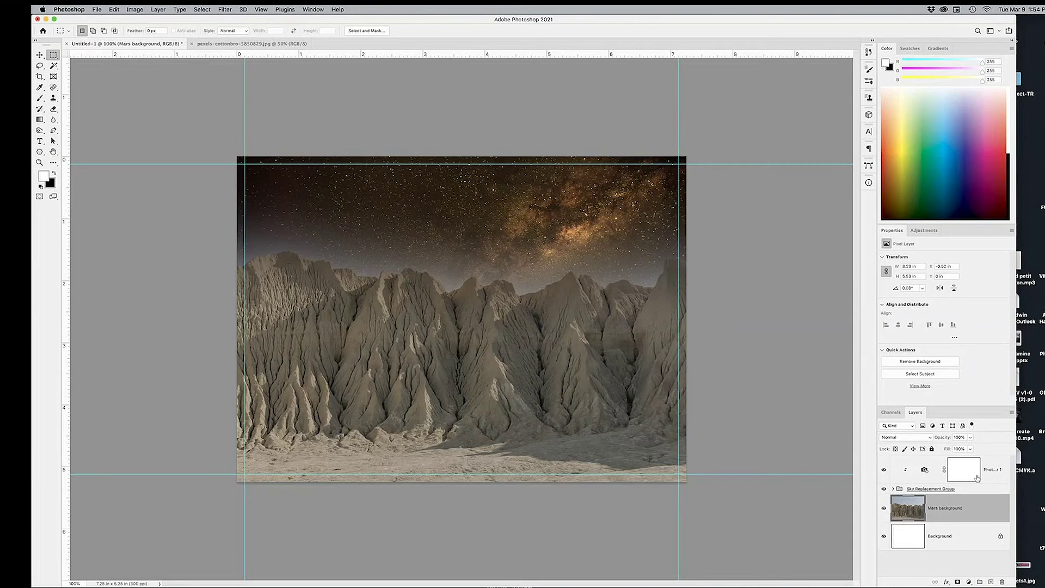
pyautogui.keyDown('shift'); pyautogui.click(972, 490); pyautogui.keyUp('shift')
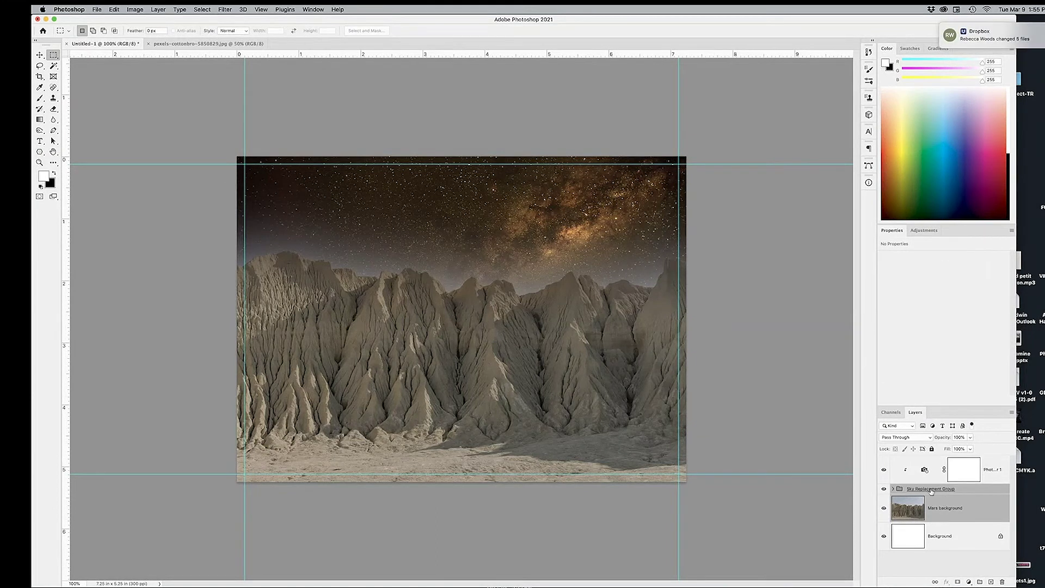
pyautogui.click(980, 581)
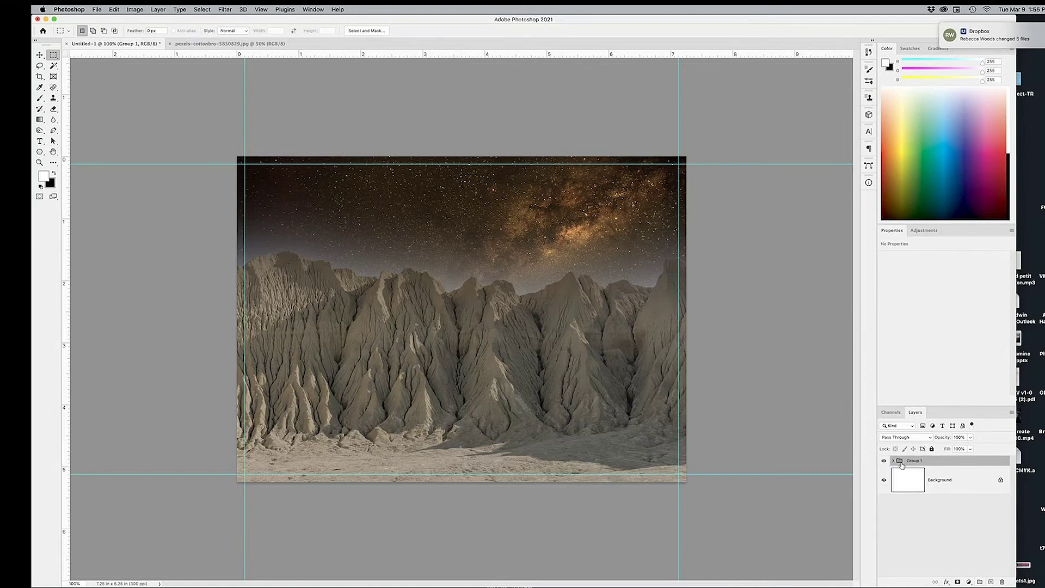
pyautogui.doubleClick(918, 461)
pyautogui.write('Ba')
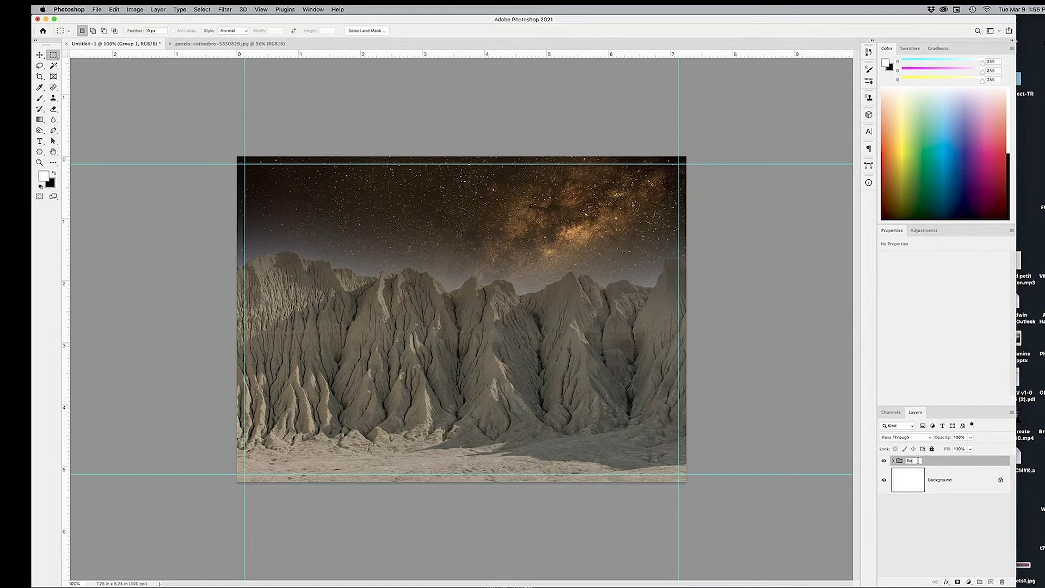
pyautogui.write('ckground')
pyautogui.press('Return')
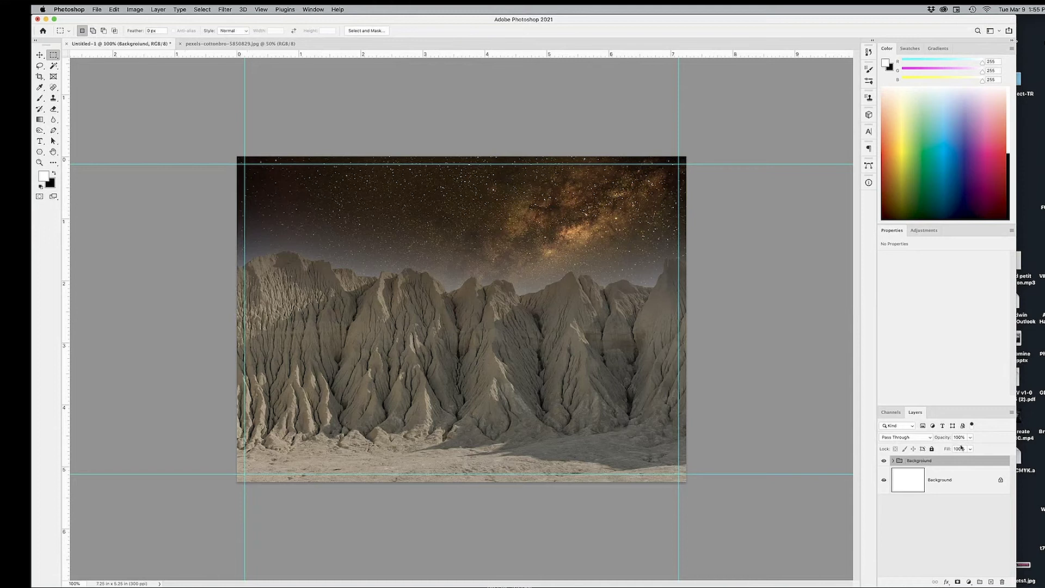
pyautogui.doubleClick(927, 461)
pyautogui.click(927, 461)
pyautogui.press('Return')
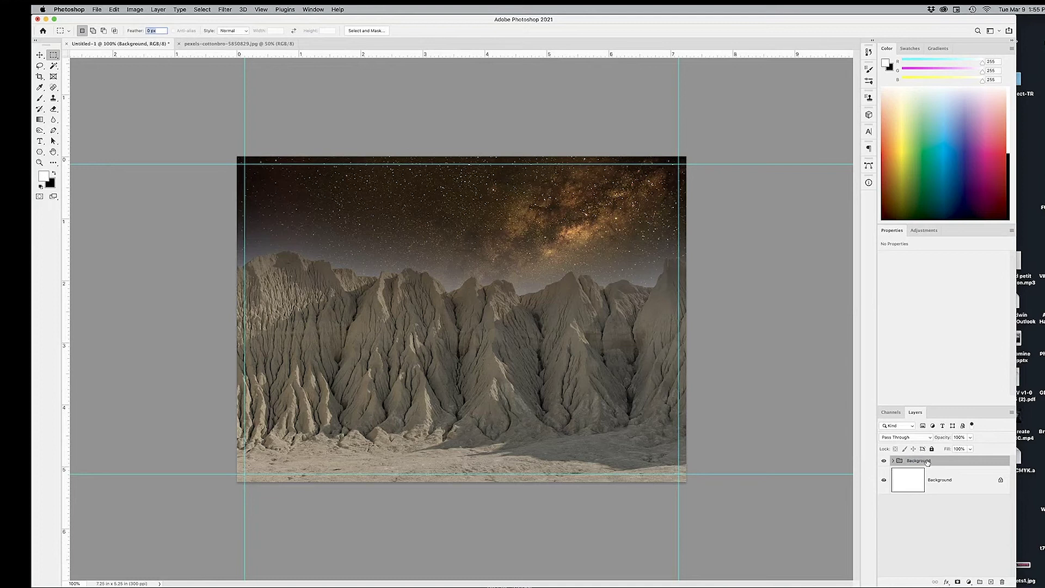
# - Move Photo Filter 1 out of the Background group to just above it and clip it to that group
pyautogui.click(893, 460)
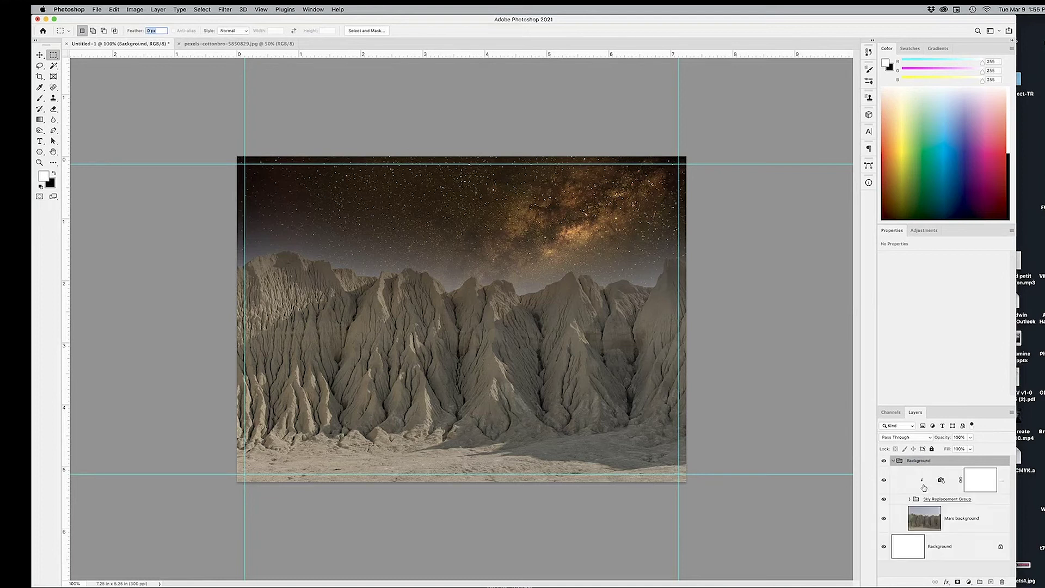
pyautogui.moveTo(941, 480); pyautogui.dragTo(943, 459)
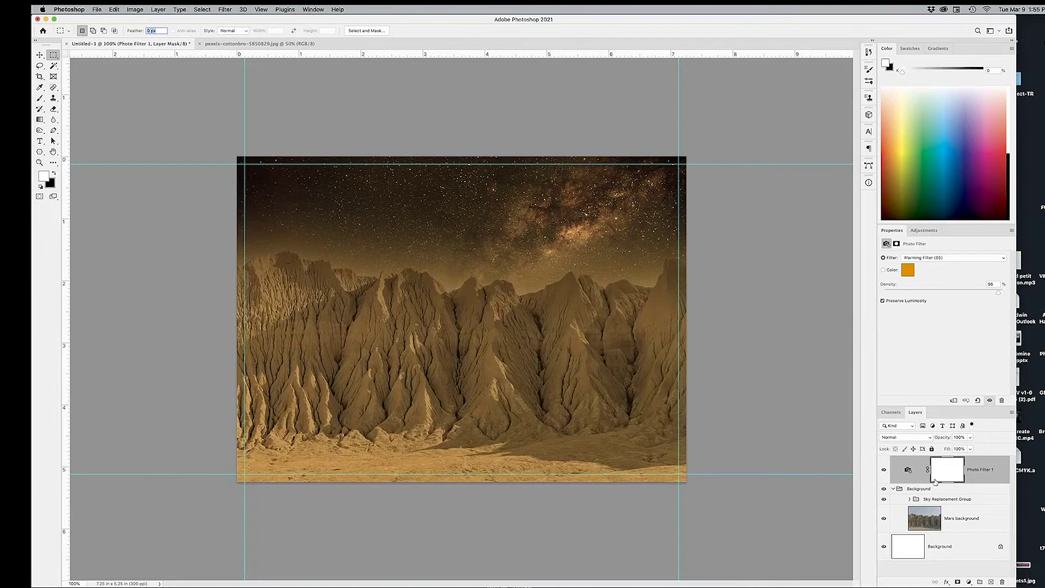
pyautogui.click(892, 489)
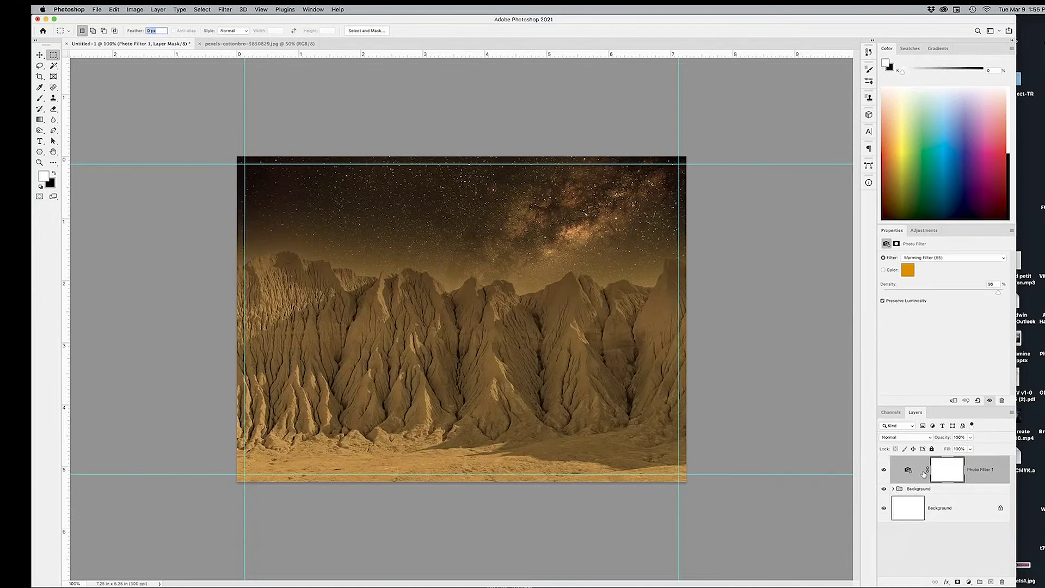
pyautogui.click(954, 401)
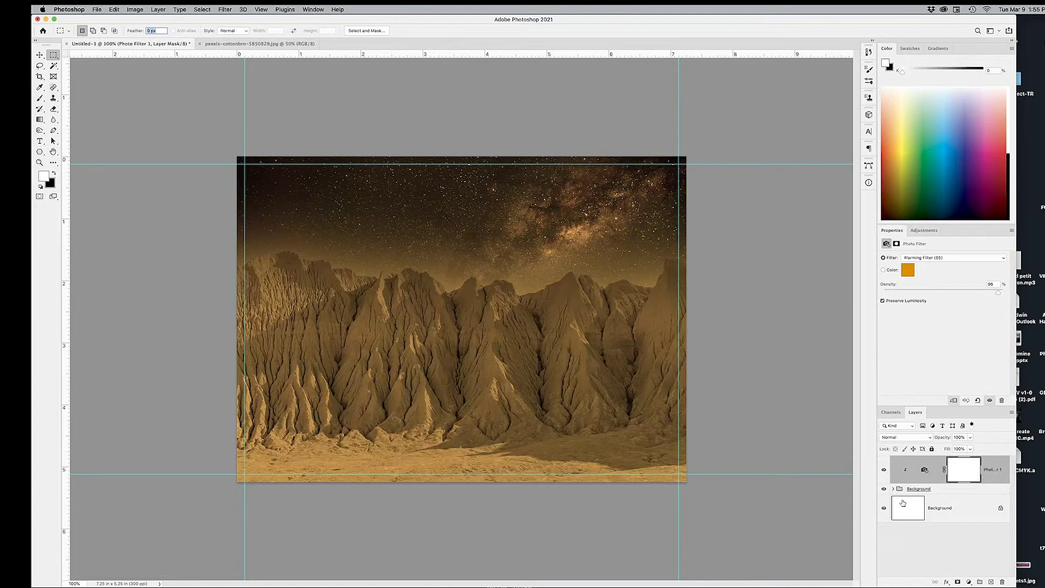
# - Set the Photo Filter's Density to 71% and turn off Preserve Luminosity
pyautogui.click(884, 471)
pyautogui.click(925, 472)
pyautogui.moveTo(998, 292); pyautogui.dragTo(958, 291)
pyautogui.click(883, 301)
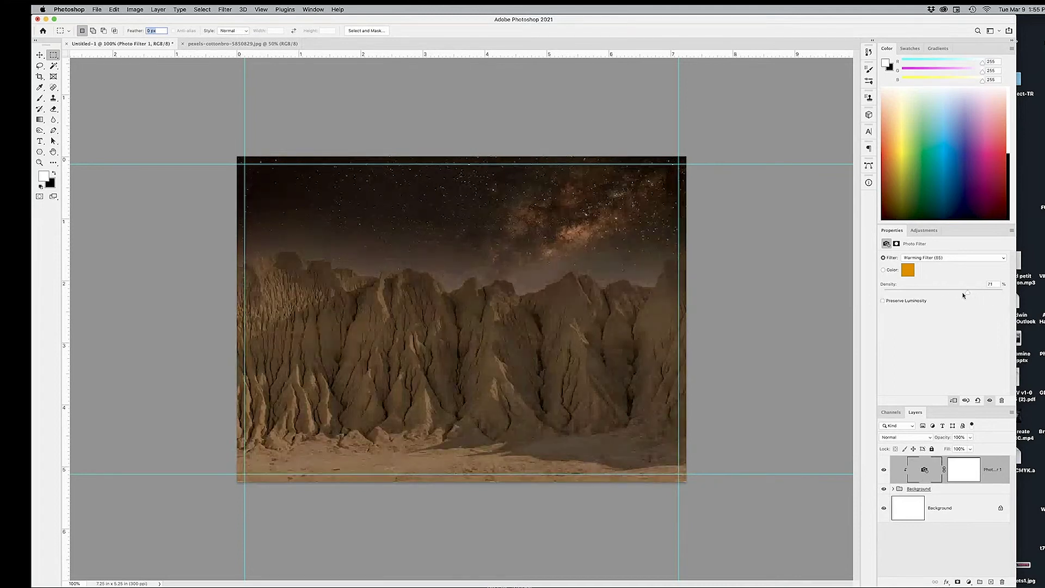
# - Turn Preserve Luminosity back on for the Photo Filter, set its Density to 81%, and deselect the layer
pyautogui.click(883, 301)
pyautogui.moveTo(959, 293); pyautogui.dragTo(980, 293)
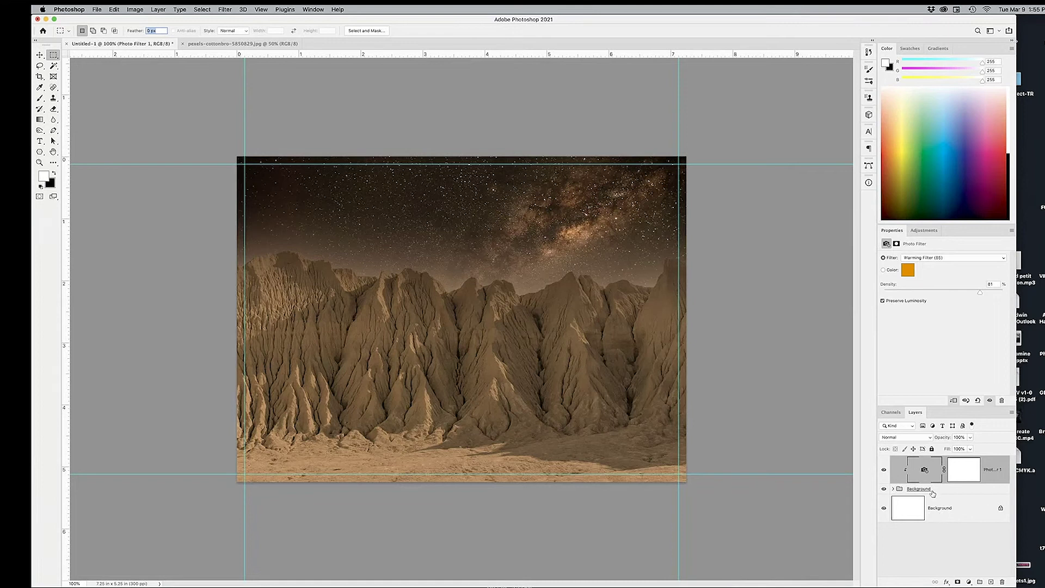
pyautogui.click(939, 558)
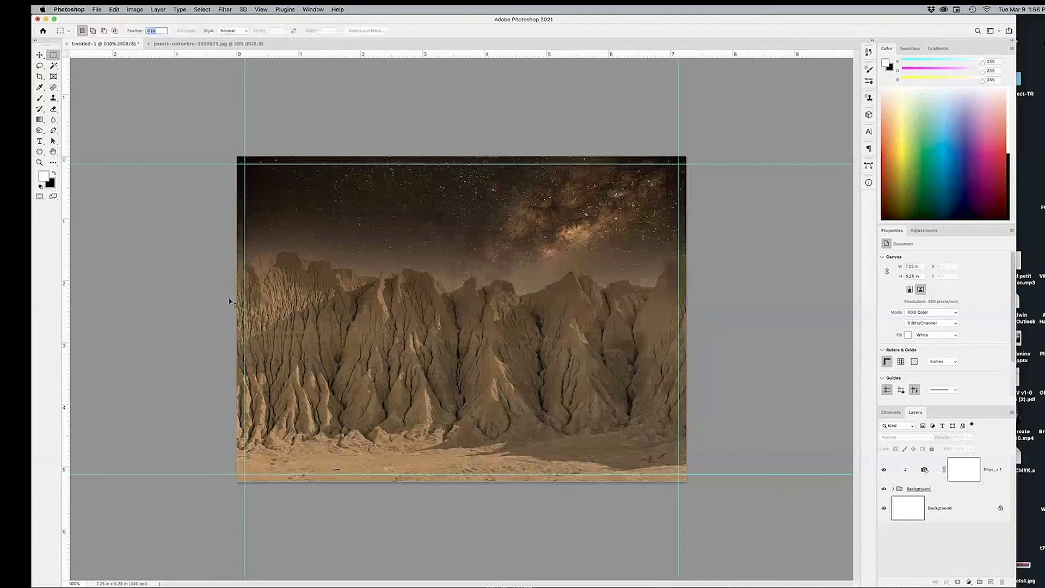
# - Check instruction 7 about placing images and leaving room for text in the Acrobat assignment PDF, and return to Photoshop
pyautogui.press('super+Tab')
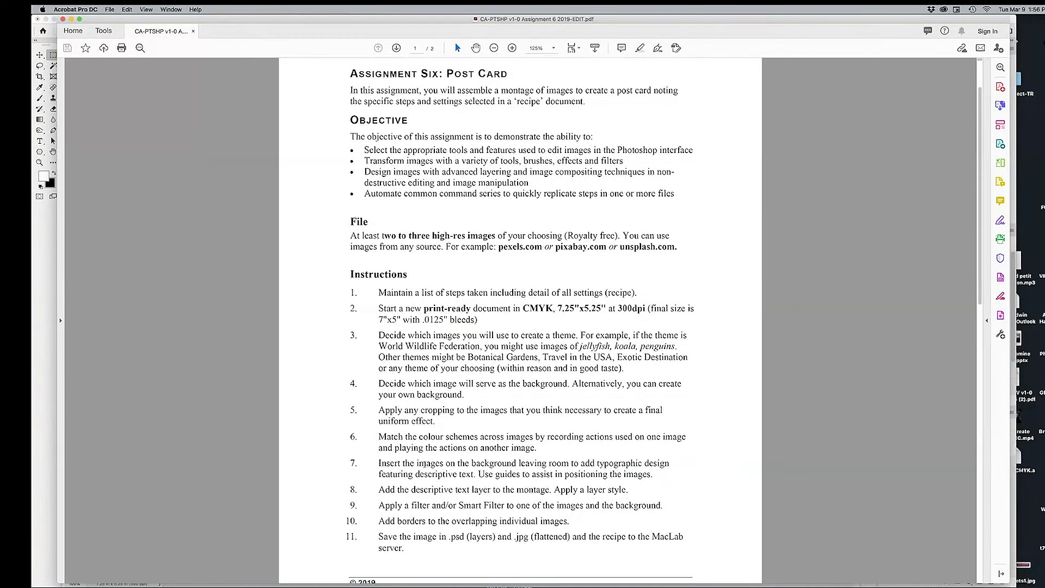
pyautogui.moveTo(425, 463); pyautogui.dragTo(490, 476)
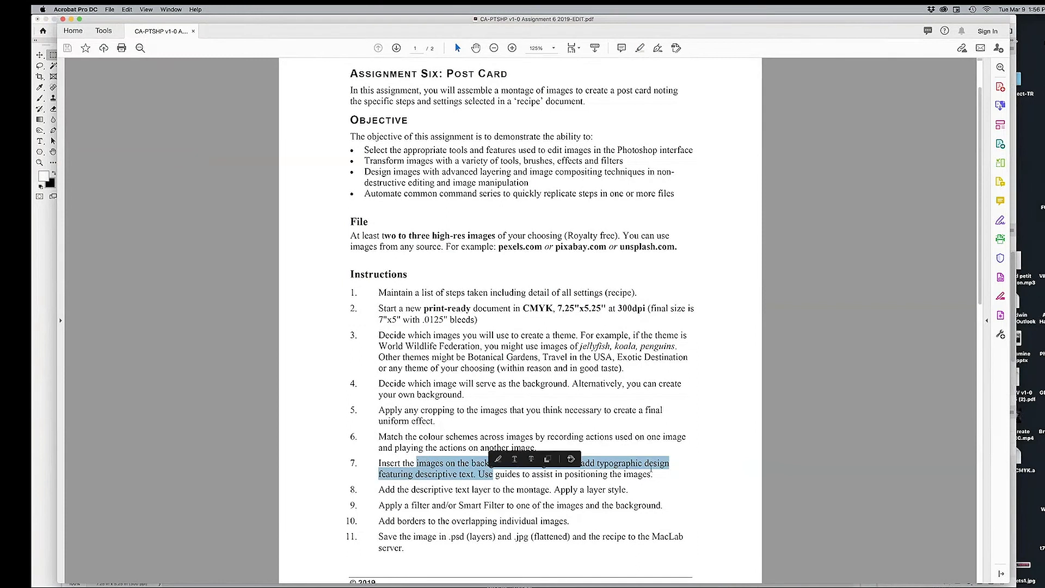
pyautogui.click(653, 470)
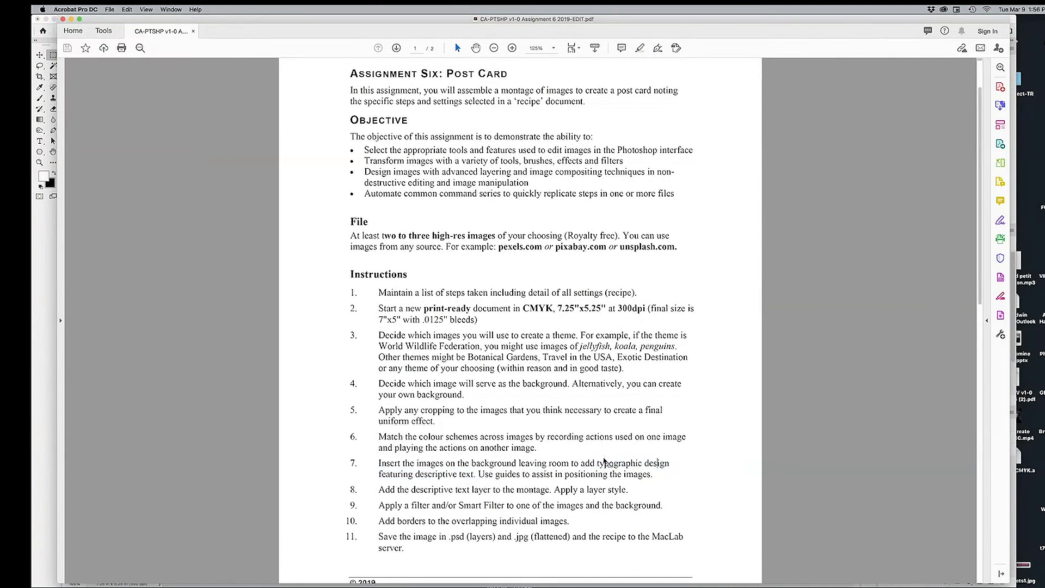
pyautogui.press('super+Tab')
pyautogui.click(206, 304)
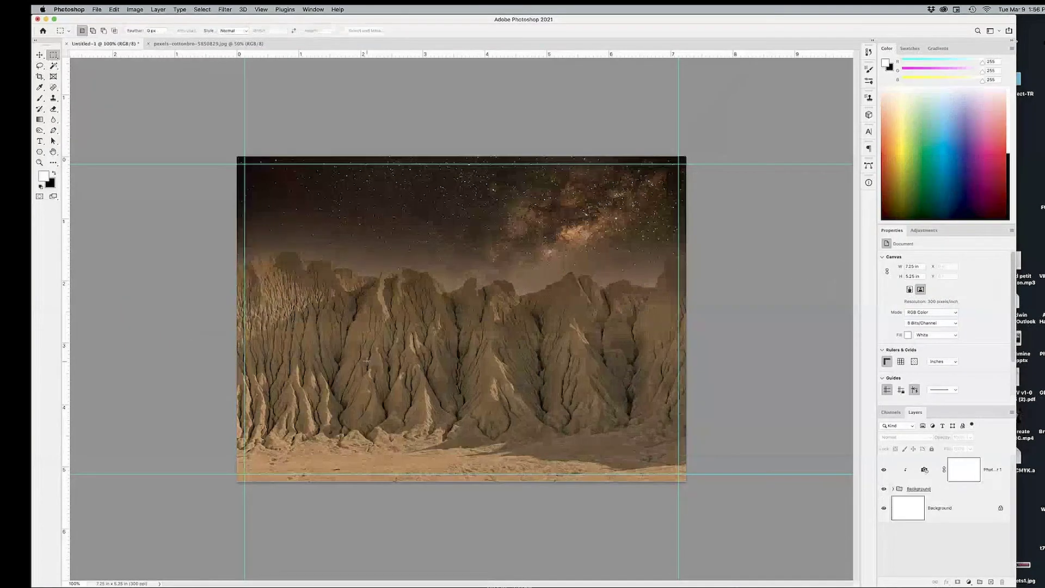
# - Add a text layer reading "MARS" over the mountain ridge
pyautogui.press('t')
pyautogui.click(396, 270)
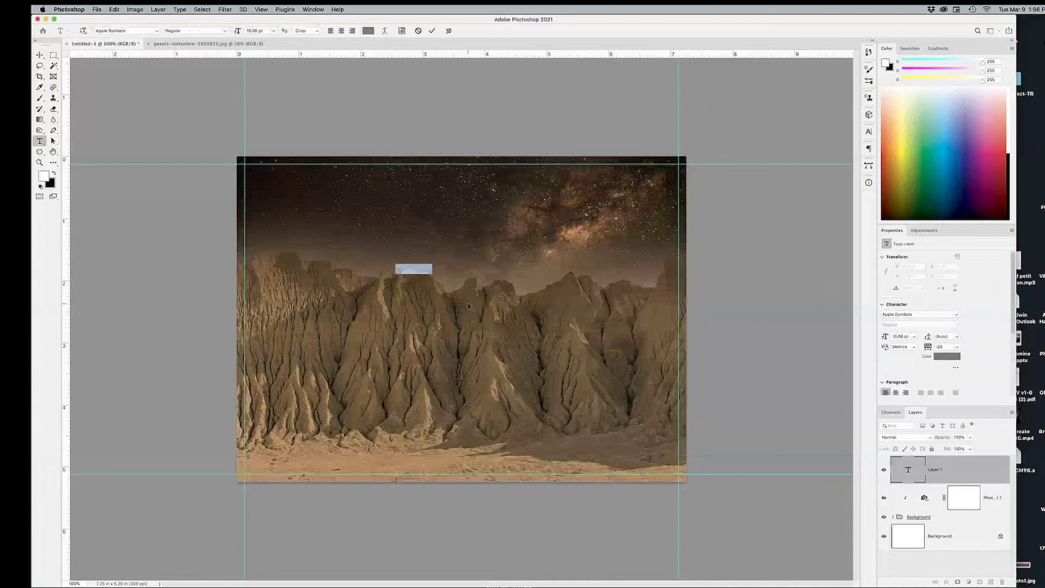
pyautogui.press('BackSpace')
pyautogui.press('super+a')
pyautogui.click(909, 471)
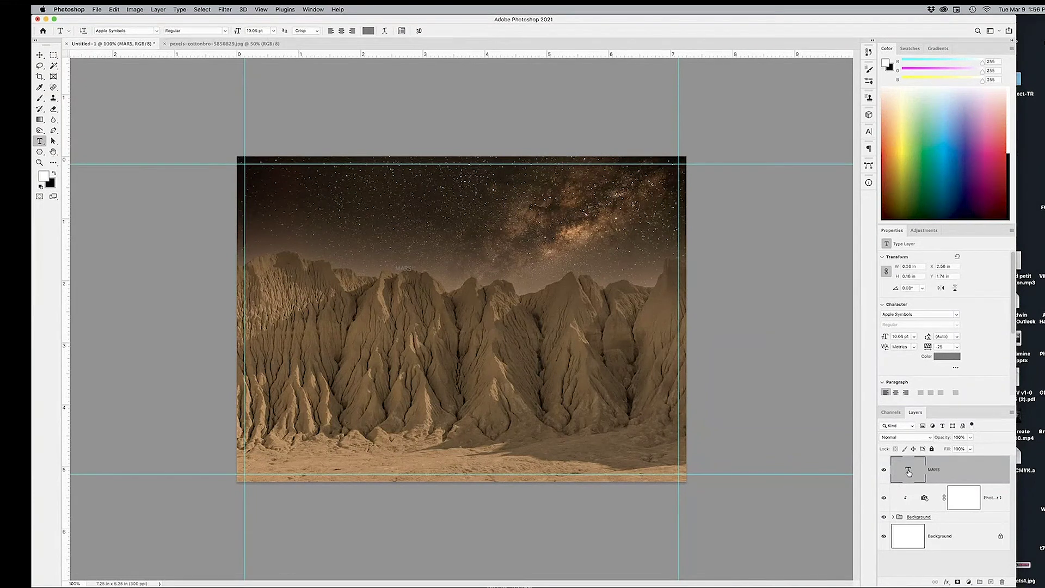
# - Enlarge the MARS text to about 118 pt
pyautogui.doubleClick(908, 471)
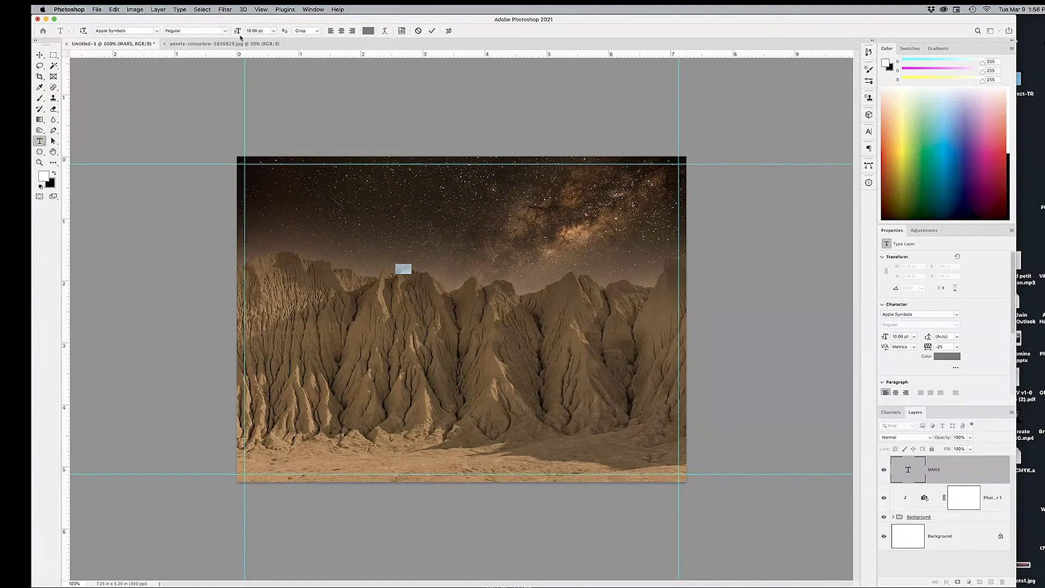
pyautogui.click(273, 31)
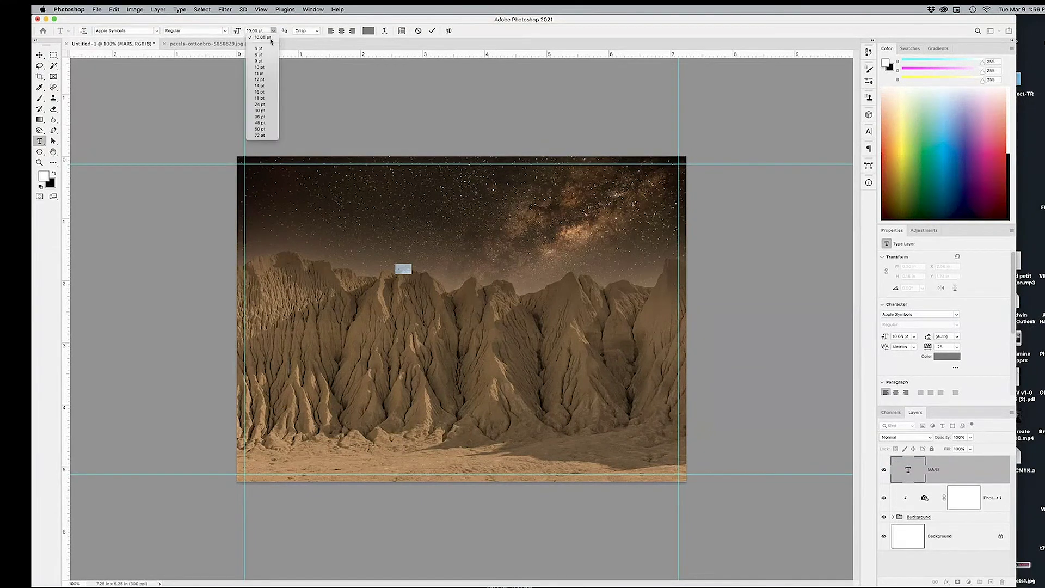
pyautogui.click(260, 104)
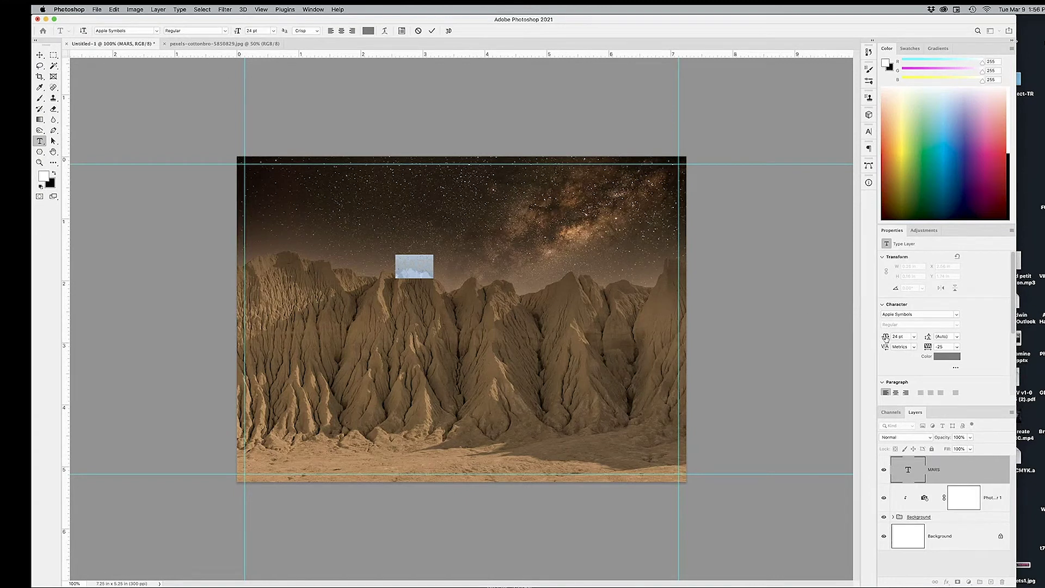
pyautogui.moveTo(886, 338); pyautogui.dragTo(927, 341)
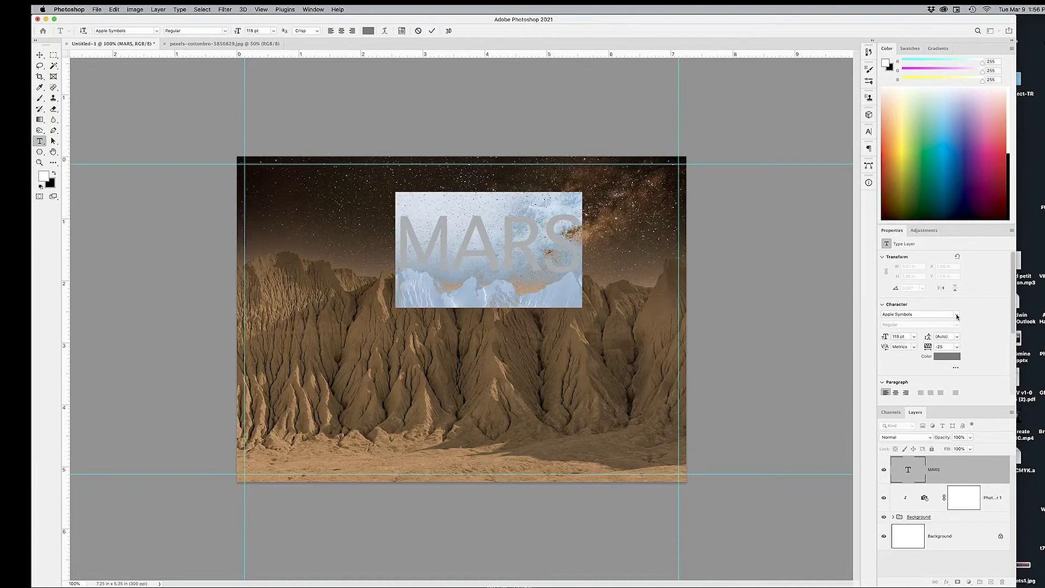
# - Change the MARS text's font to Config Ultra and move it to the middle of the post card
pyautogui.click(957, 316)
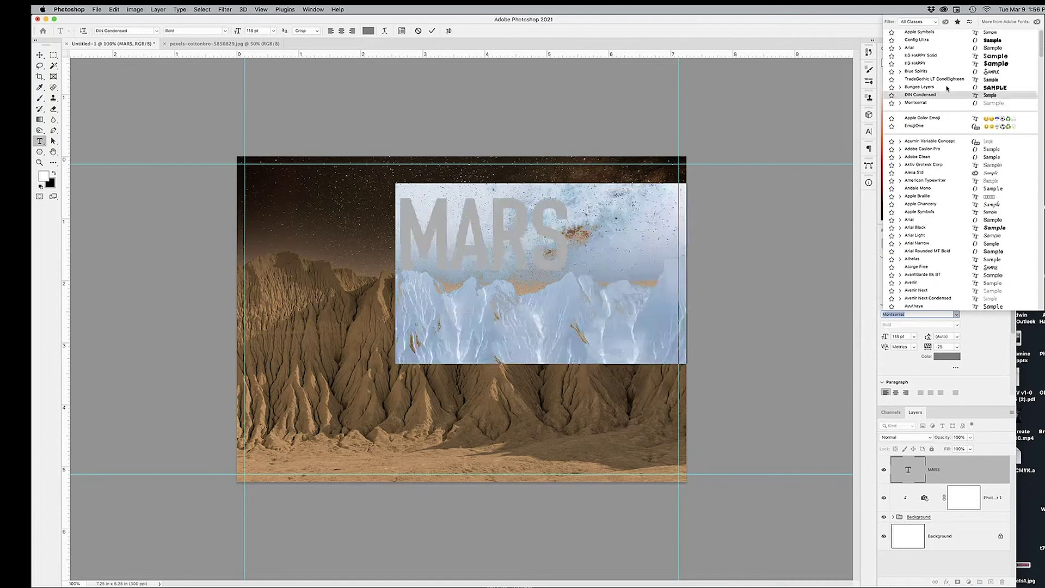
pyautogui.click(934, 45)
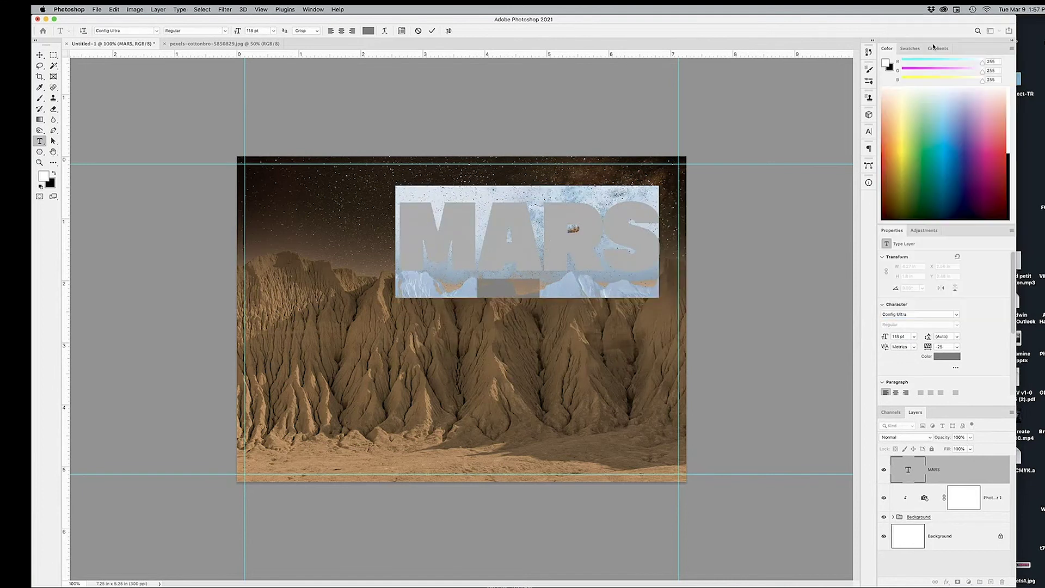
pyautogui.click(39, 55)
pyautogui.moveTo(593, 267); pyautogui.dragTo(525, 322)
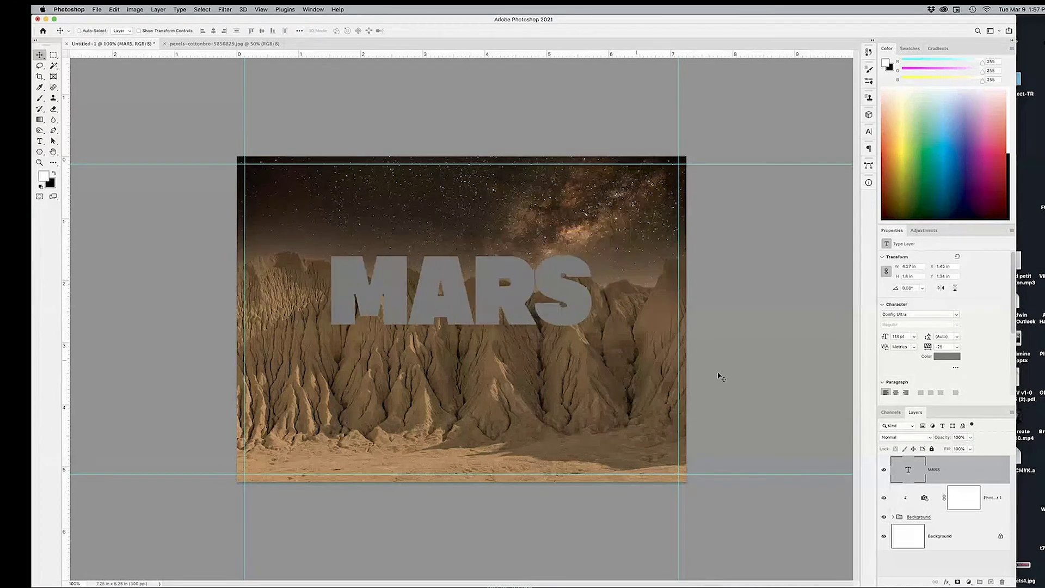
# - Set the MARS text's size to 157 pt and centre-align it
pyautogui.doubleClick(908, 469)
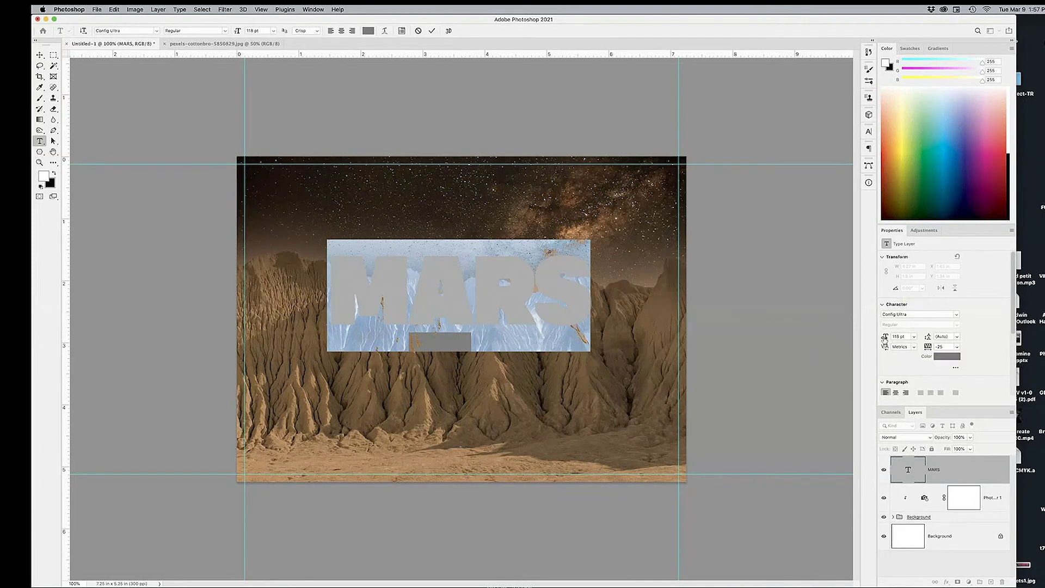
pyautogui.moveTo(885, 339); pyautogui.dragTo(902, 340)
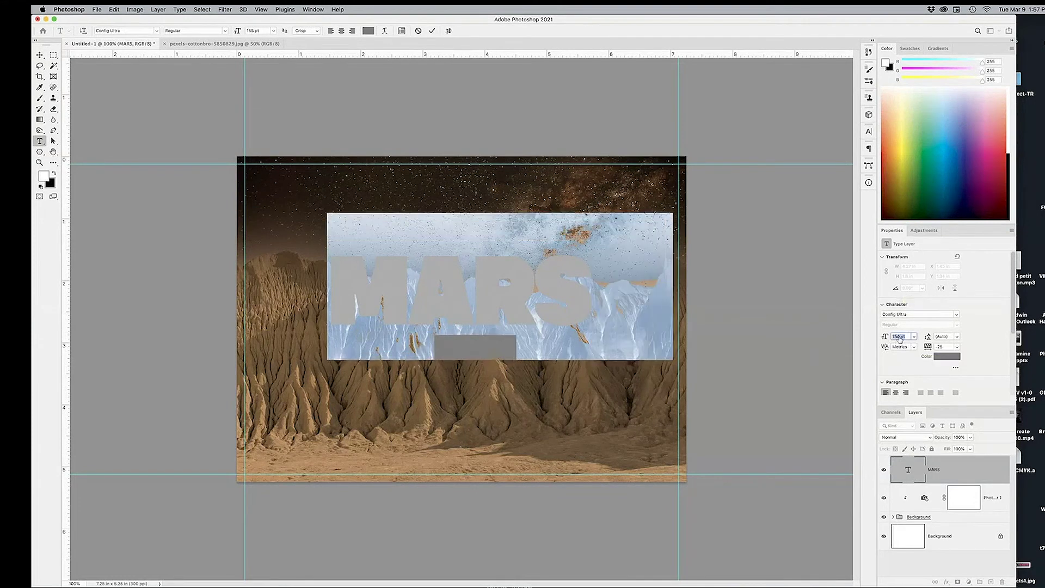
pyautogui.click(896, 393)
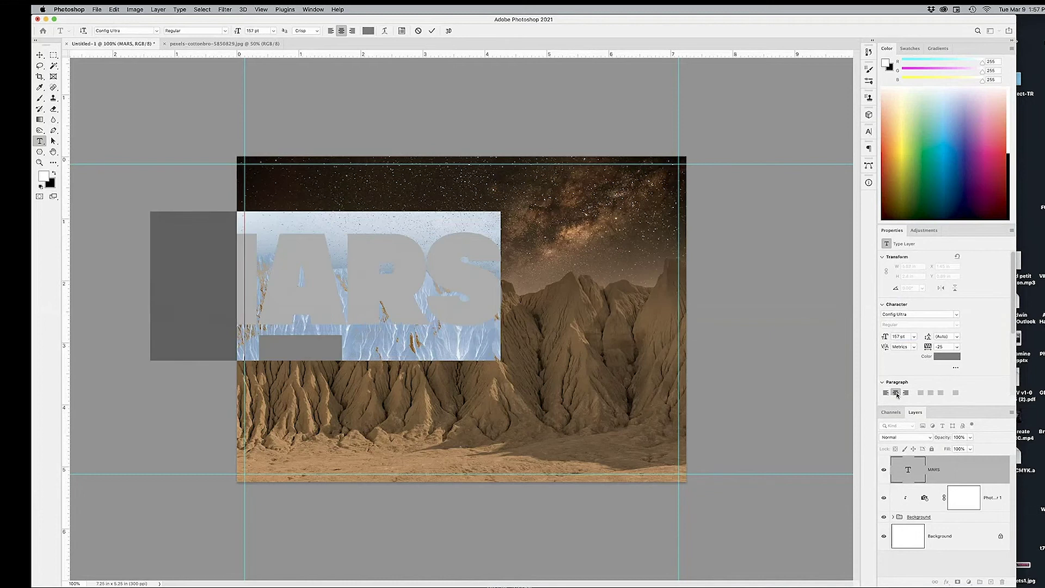
# - Set the MARS text's tracking to -10 and reposition the whole word in the middle of the post card
pyautogui.click(957, 348)
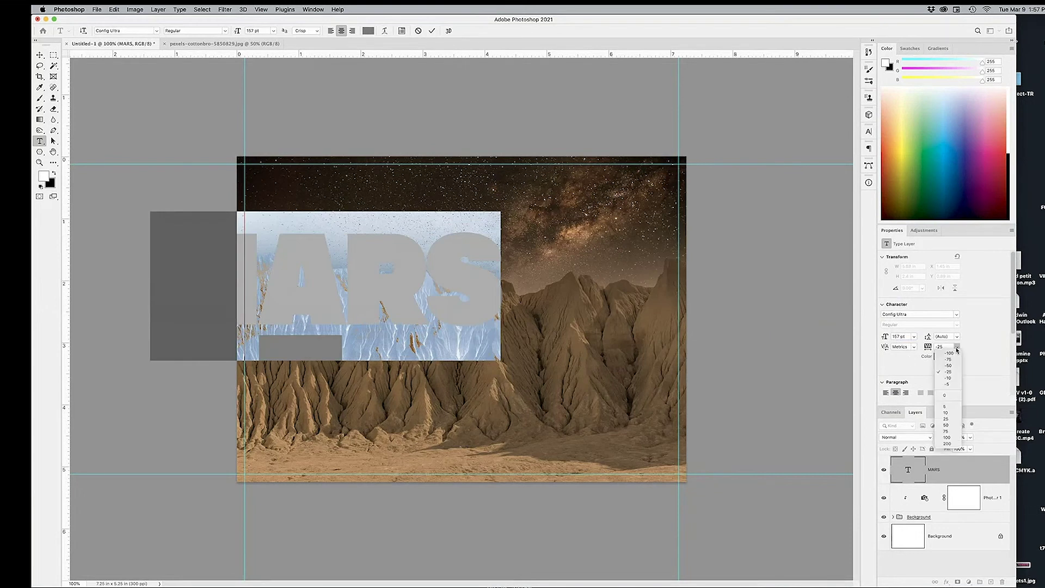
pyautogui.click(955, 378)
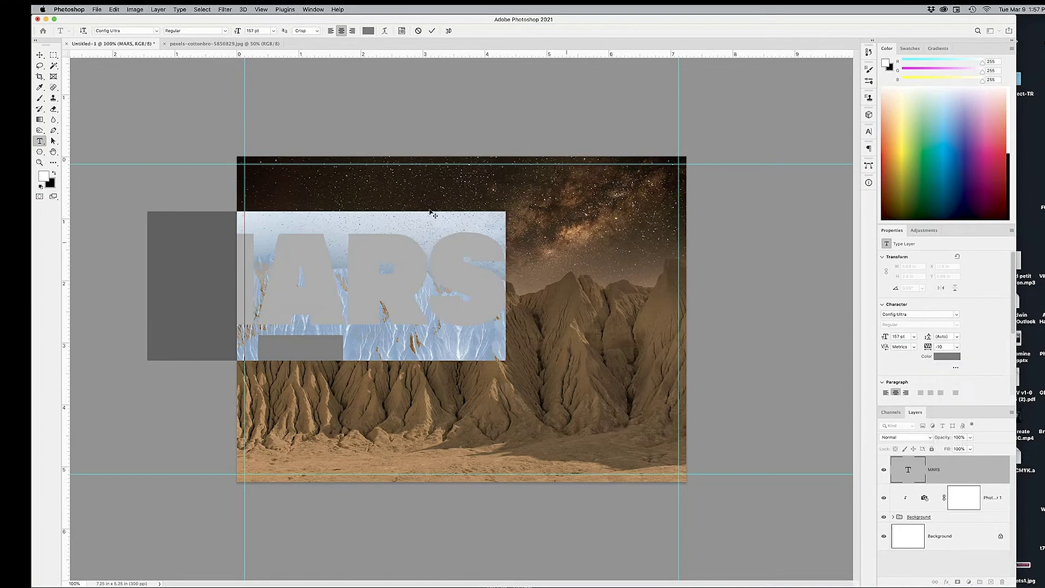
pyautogui.click(40, 55)
pyautogui.moveTo(371, 290); pyautogui.dragTo(498, 307)
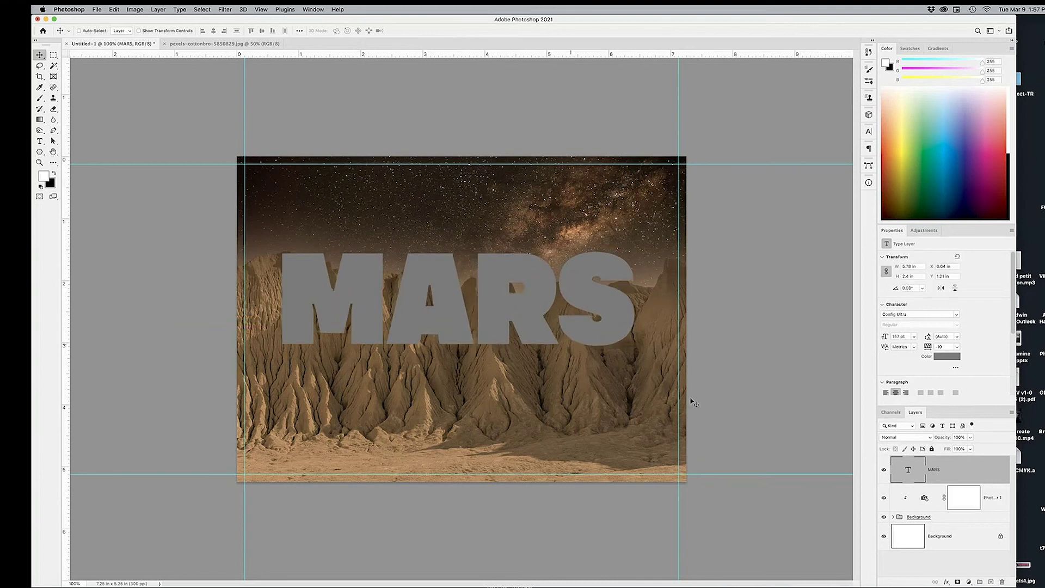
# - Apply a Warp Text effect with the Arch style to the MARS text
pyautogui.doubleClick(909, 471)
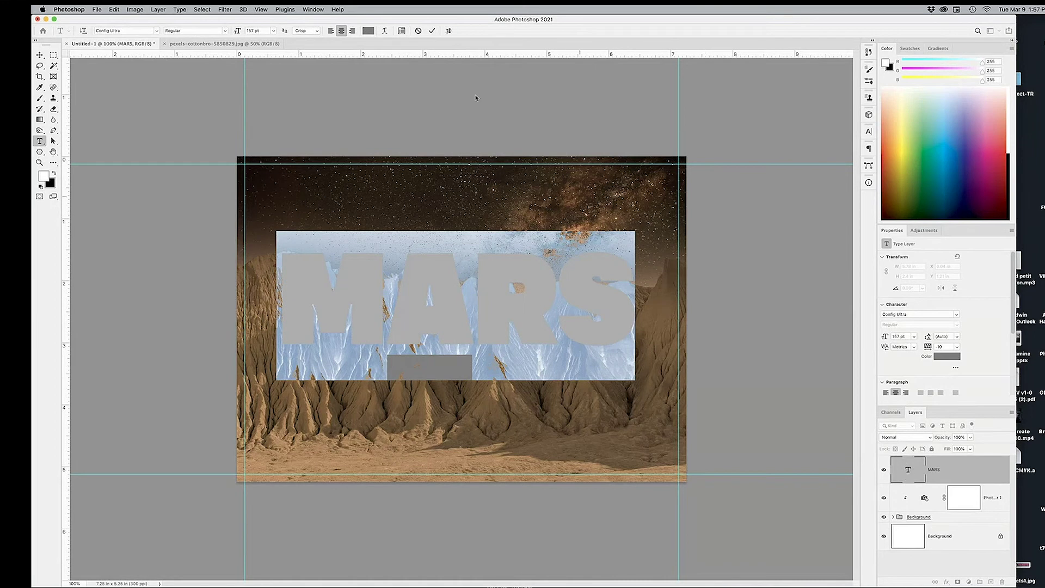
pyautogui.click(385, 31)
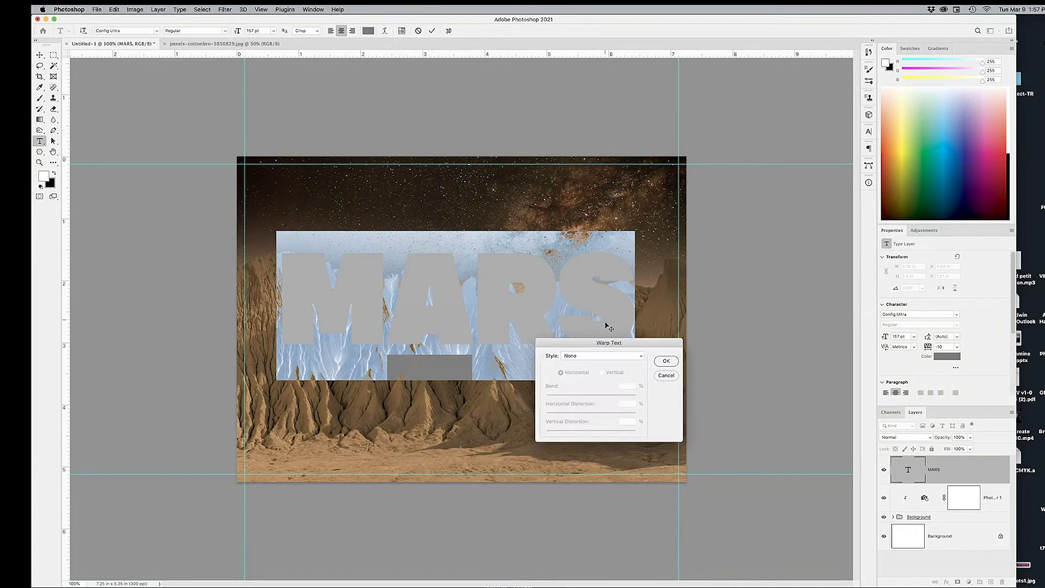
pyautogui.moveTo(613, 344); pyautogui.dragTo(718, 267)
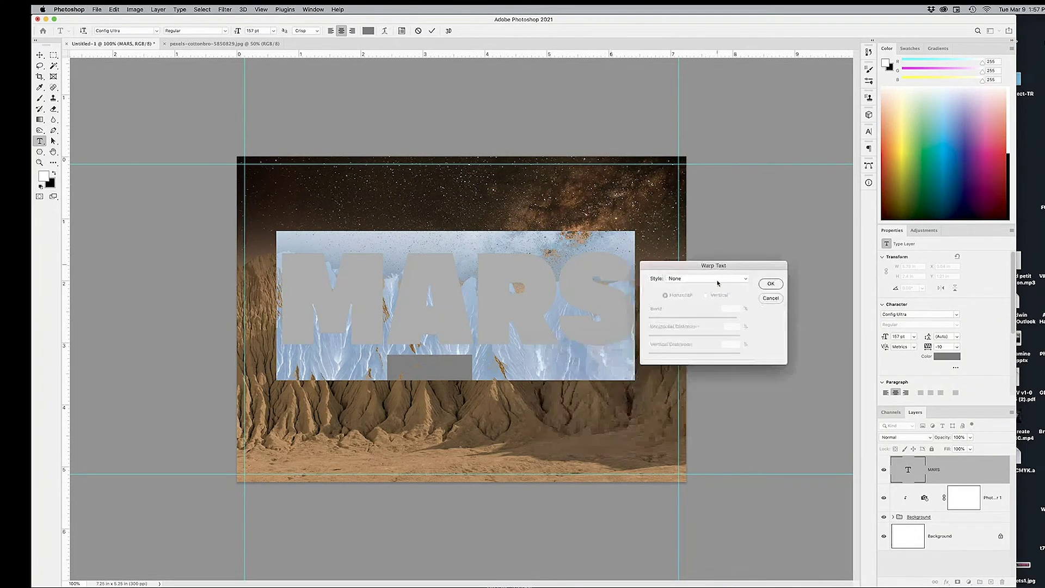
pyautogui.click(716, 281)
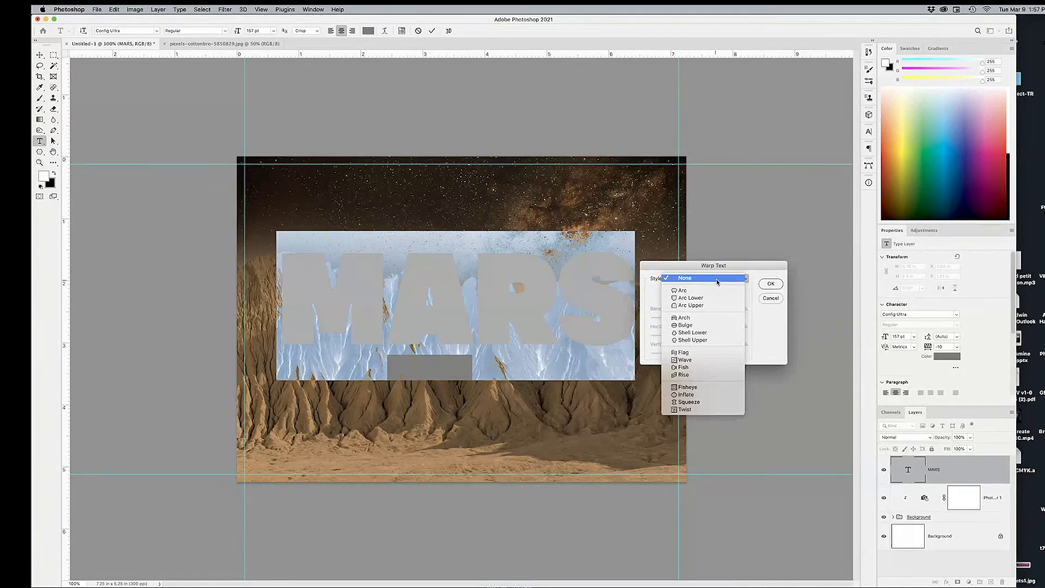
pyautogui.press('Escape')
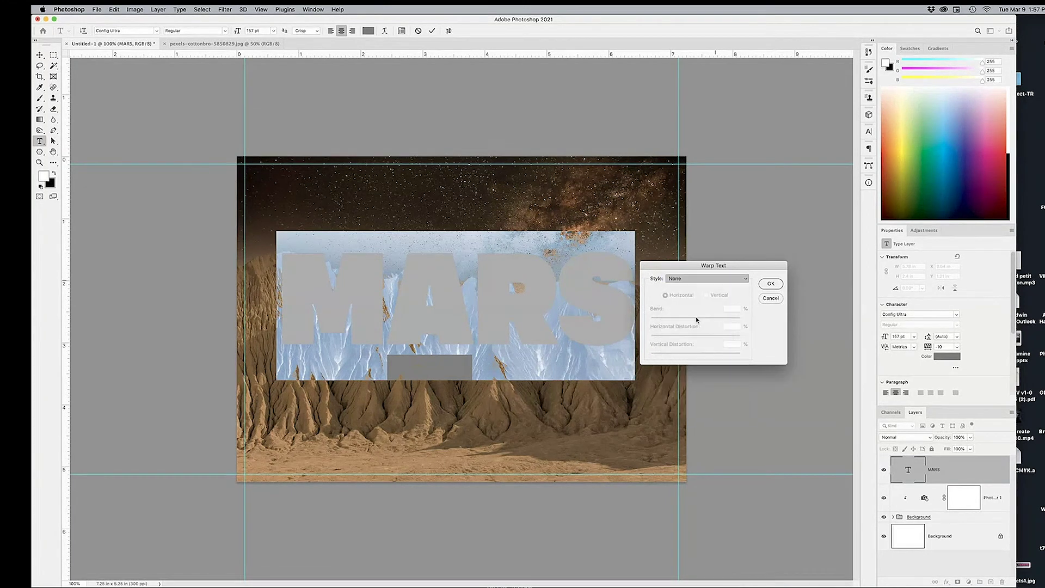
pyautogui.moveTo(730, 269); pyautogui.dragTo(760, 270)
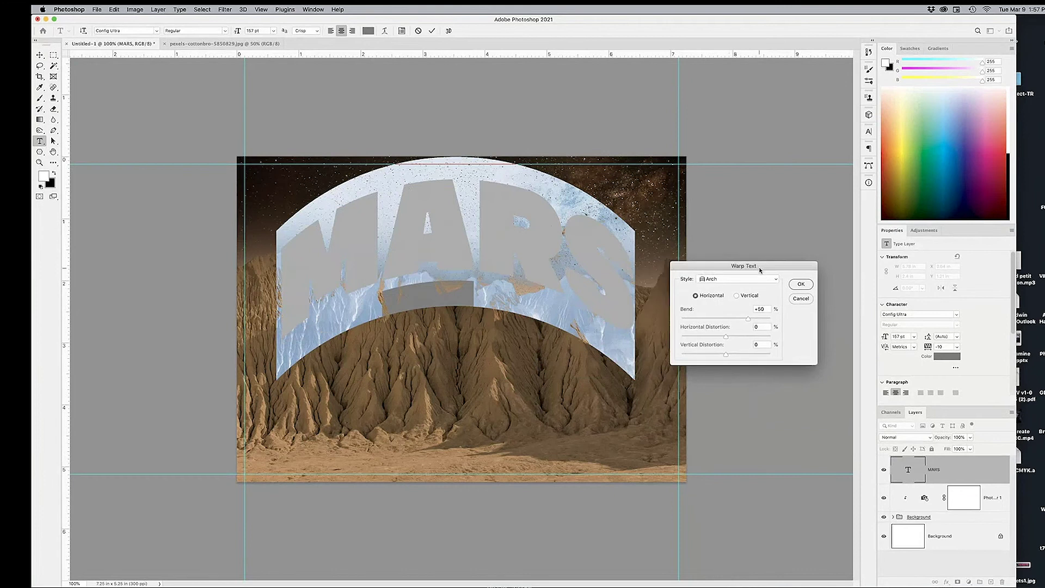
pyautogui.click(756, 281)
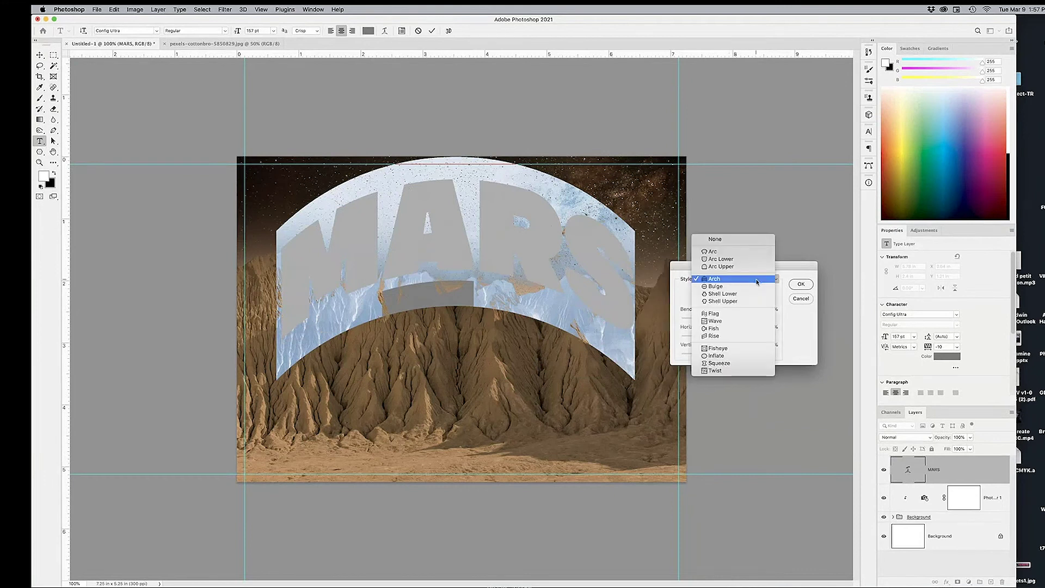
pyautogui.click(756, 282)
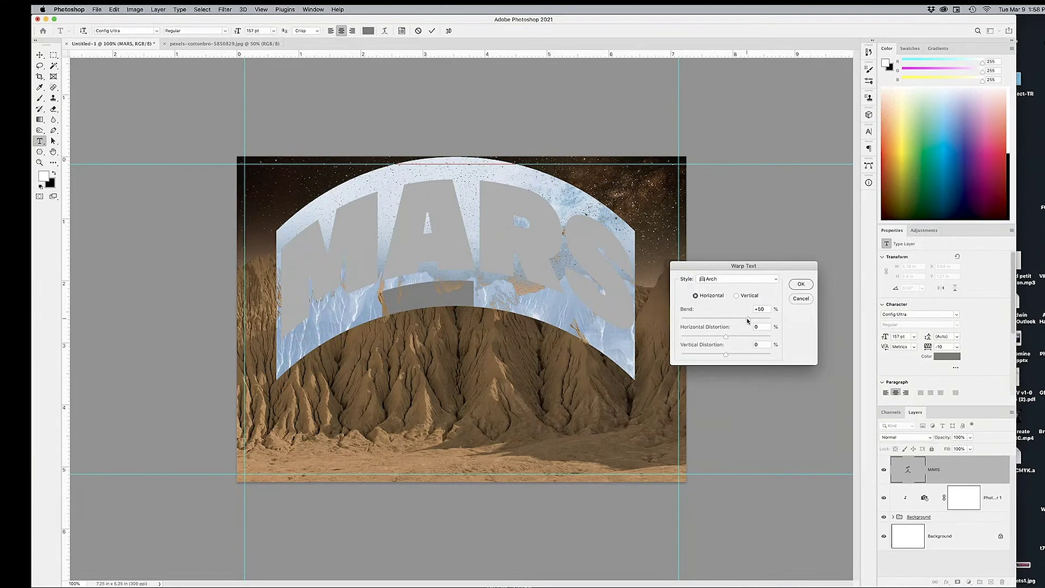
# - Set the horizontal Arch warp to +24% bend, -24% horizontal distortion and a slight negative vertical distortion, and apply it to the MARS text
pyautogui.moveTo(748, 321); pyautogui.dragTo(736, 323)
pyautogui.click(737, 296)
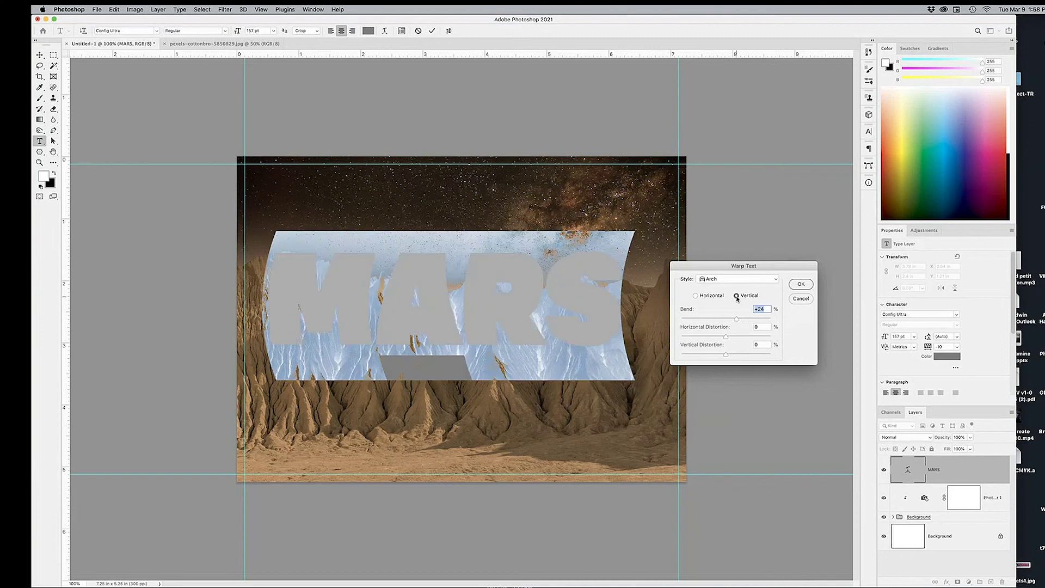
pyautogui.click(696, 296)
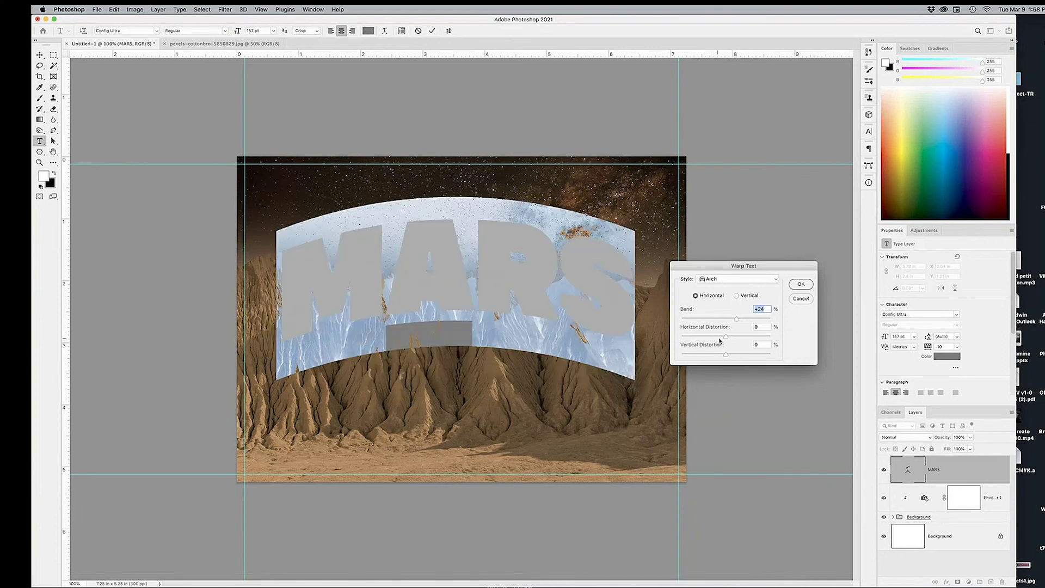
pyautogui.moveTo(726, 339)
pyautogui.mouseDown()
pyautogui.moveTo(715, 340)
pyautogui.moveTo(724, 357)
pyautogui.mouseUp()
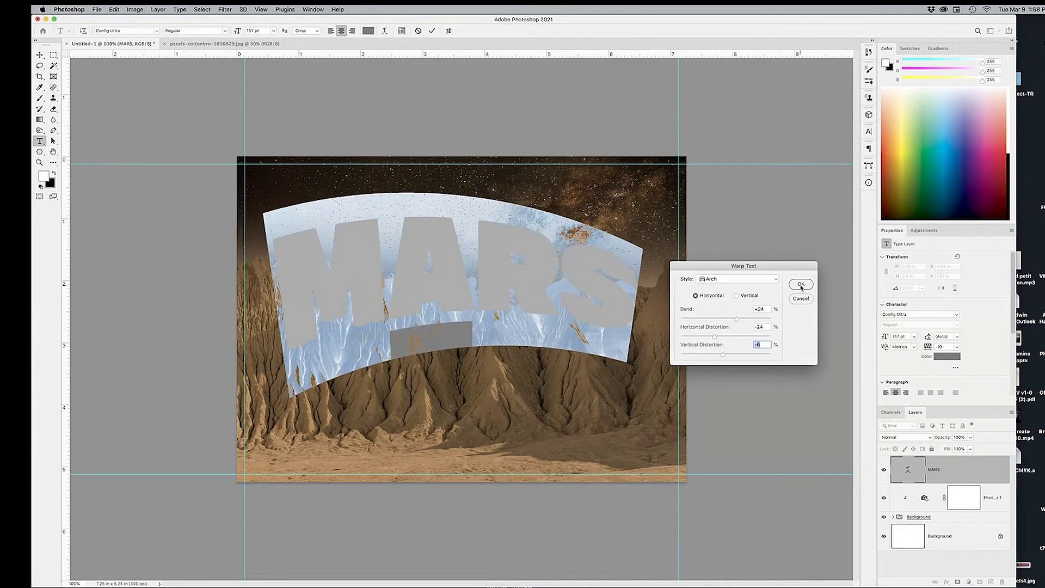
pyautogui.click(801, 285)
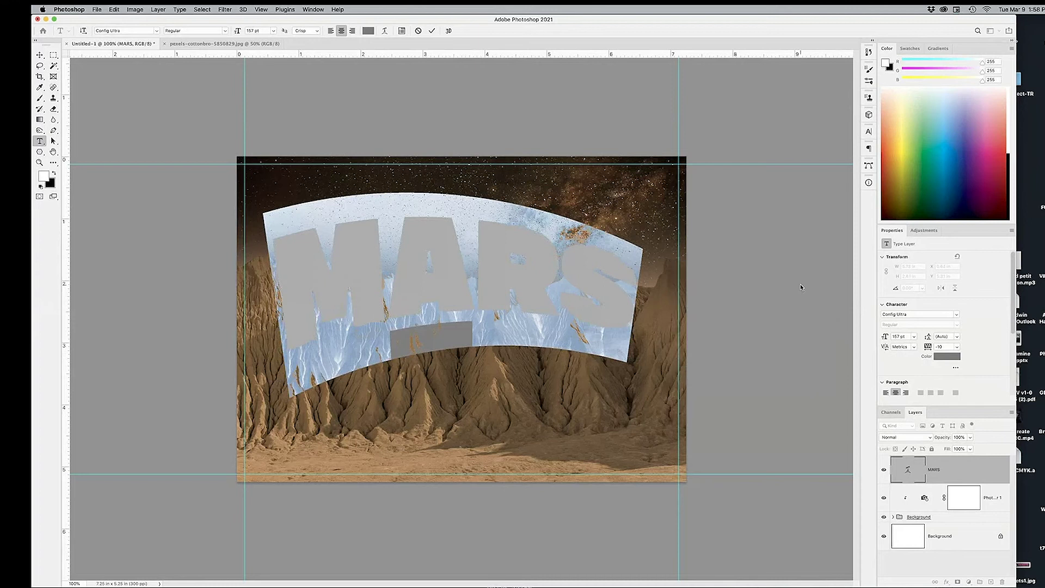
pyautogui.click(300, 253)
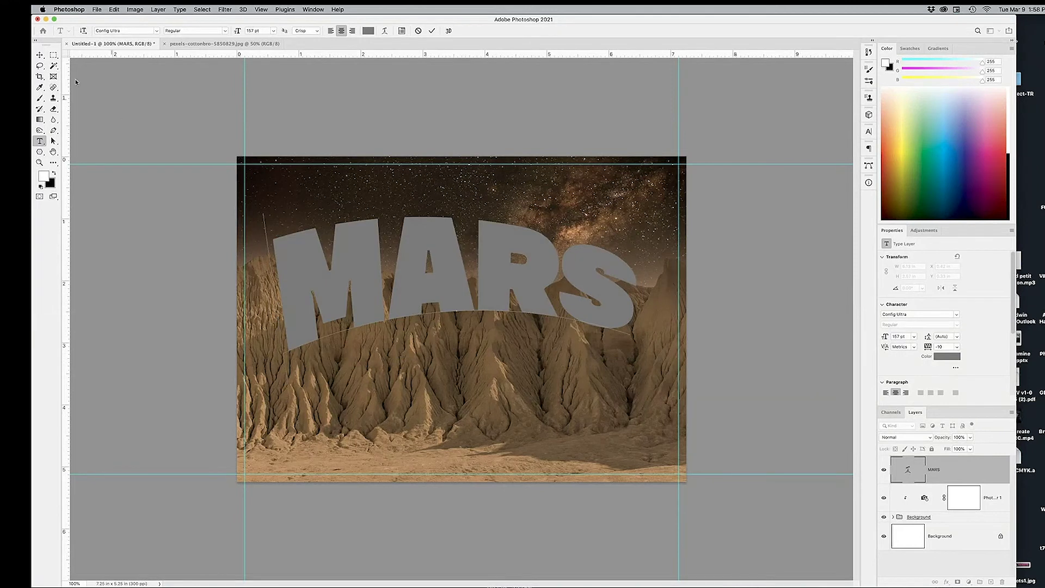
pyautogui.click(39, 55)
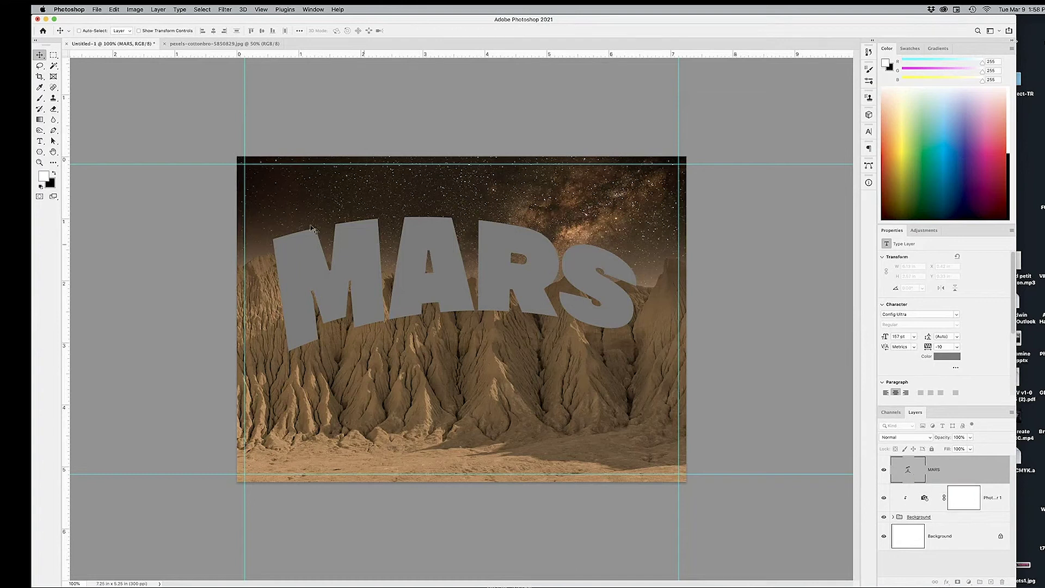
# - Close the pexels-cottonbro-5850829.jpg document and return to the post card
pyautogui.press('super')
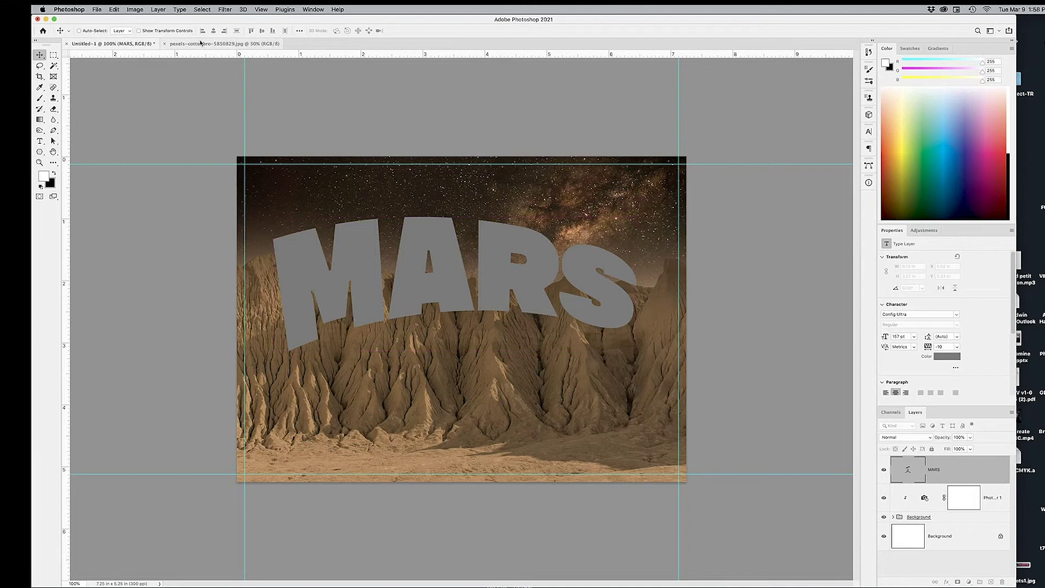
pyautogui.click(169, 45)
pyautogui.click(164, 43)
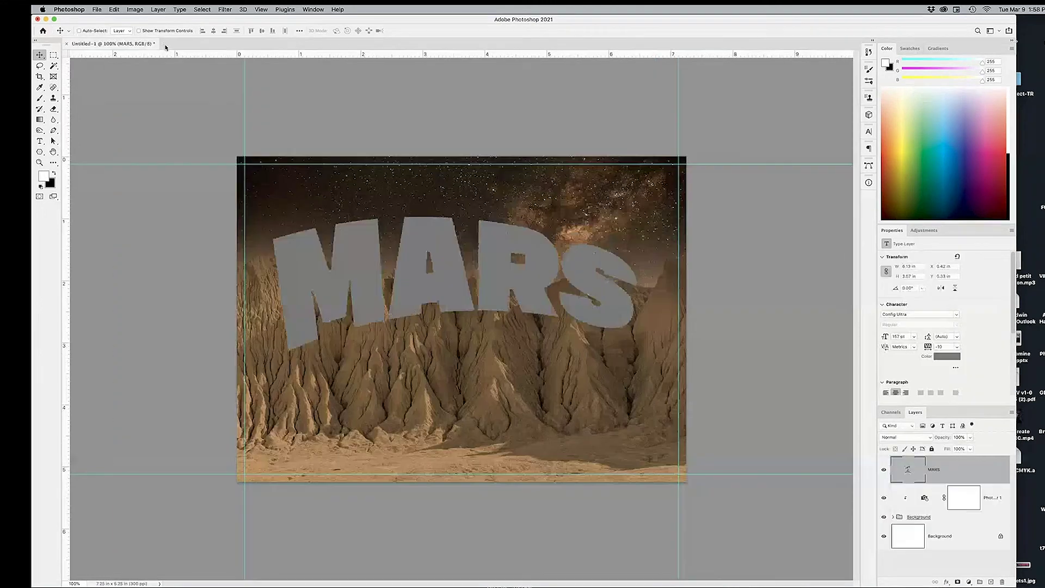
# - Switch to Finder, preview the space photos in the IMAGES folder and open the astronaut photo pexels-pixabay-41162.jpg in Photoshop
pyautogui.press('super+Tab')
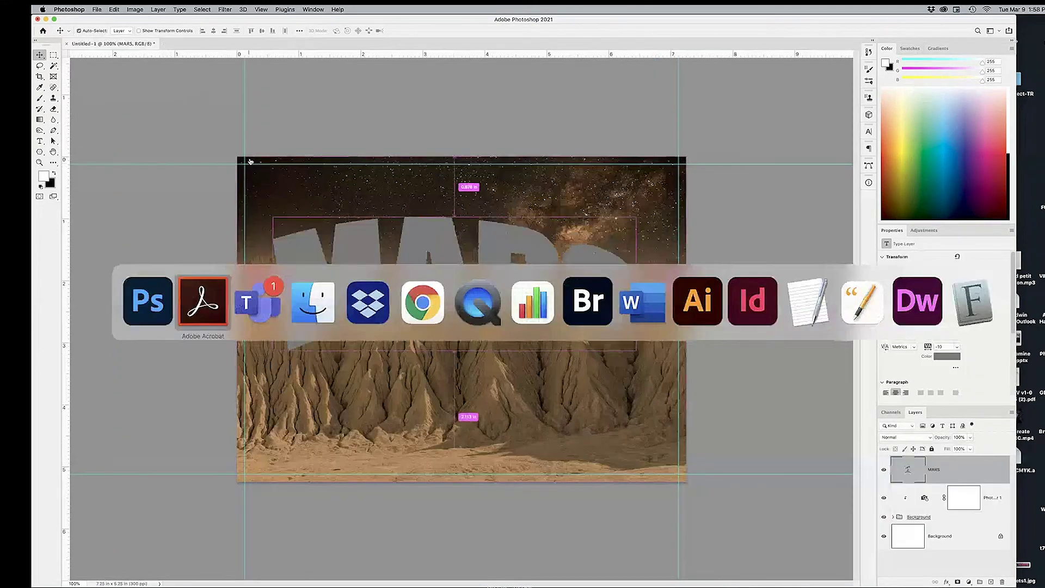
pyautogui.click(292, 314)
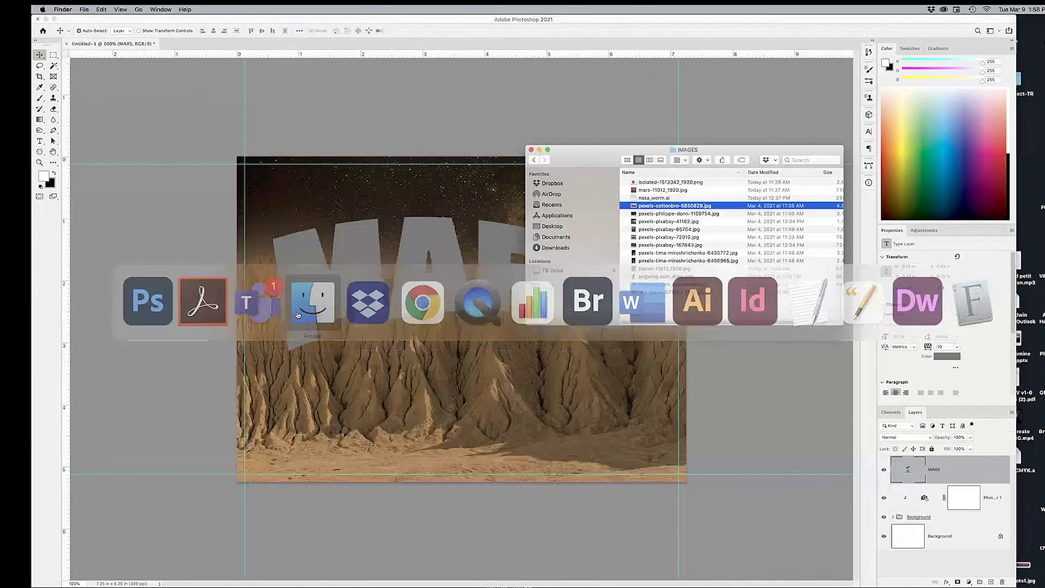
pyautogui.click(686, 214)
pyautogui.press('space')
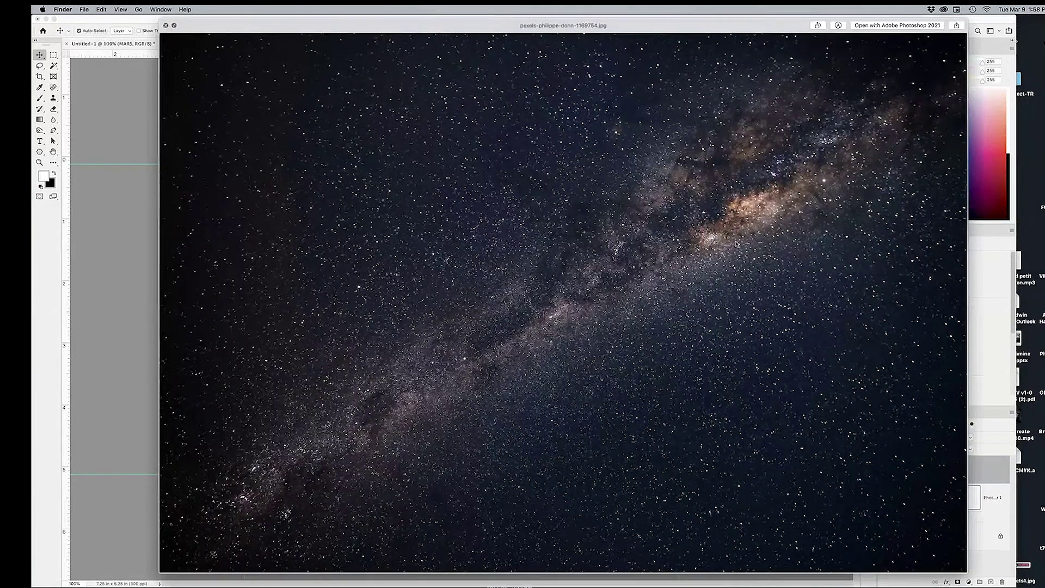
pyautogui.press('Down')
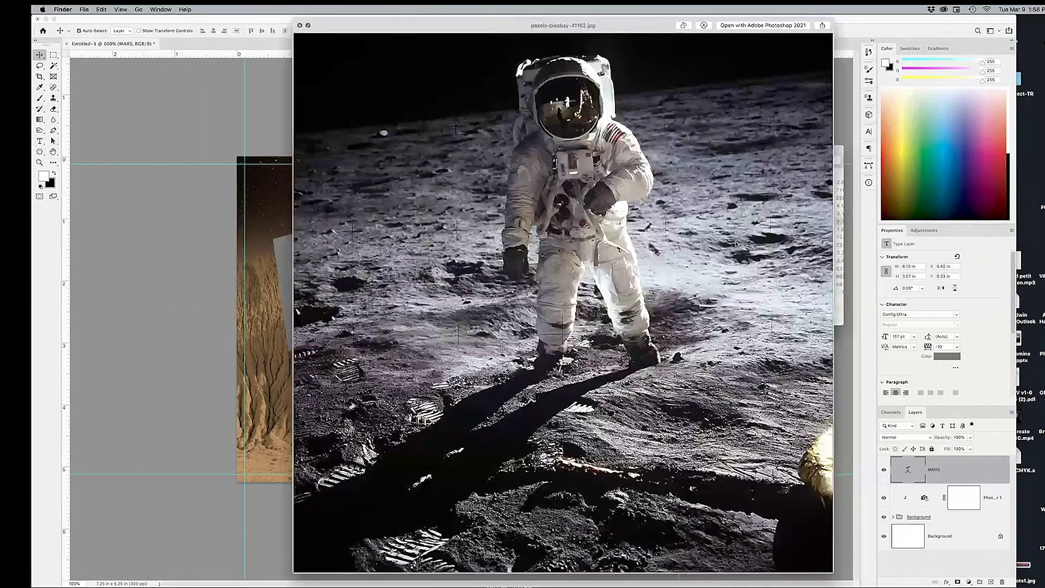
pyautogui.press('space')
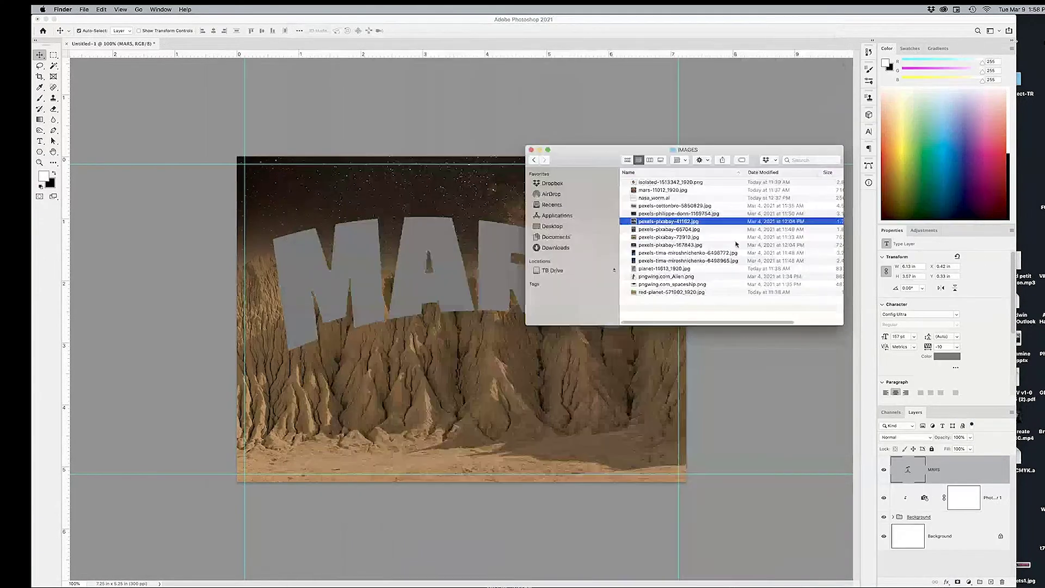
pyautogui.doubleClick(634, 222)
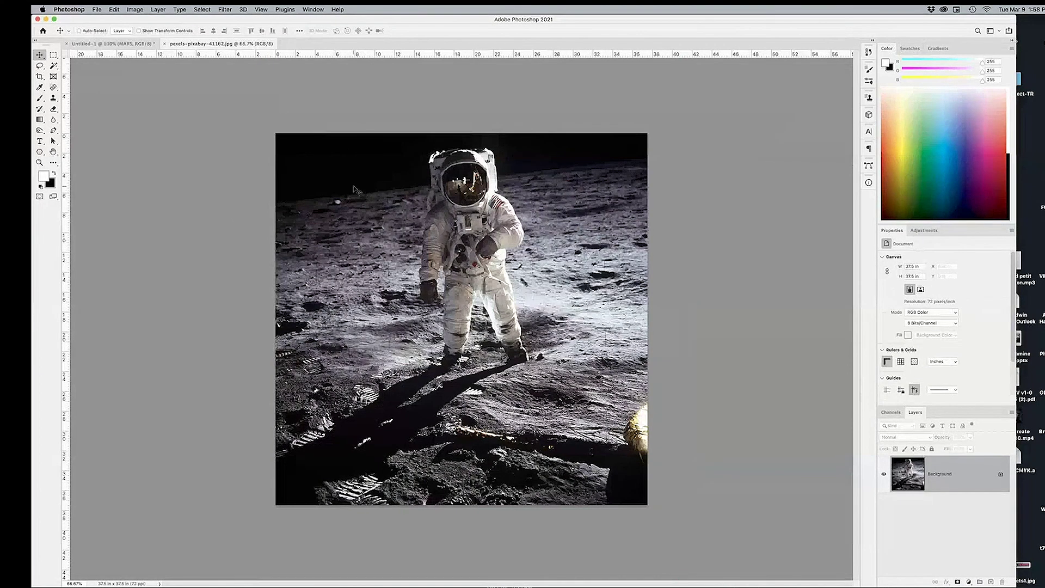
# - Place pexels-pixabay-41162.jpg from Finder's IMAGES folder into the post card document above the MARS text layer
pyautogui.press('super+Tab')
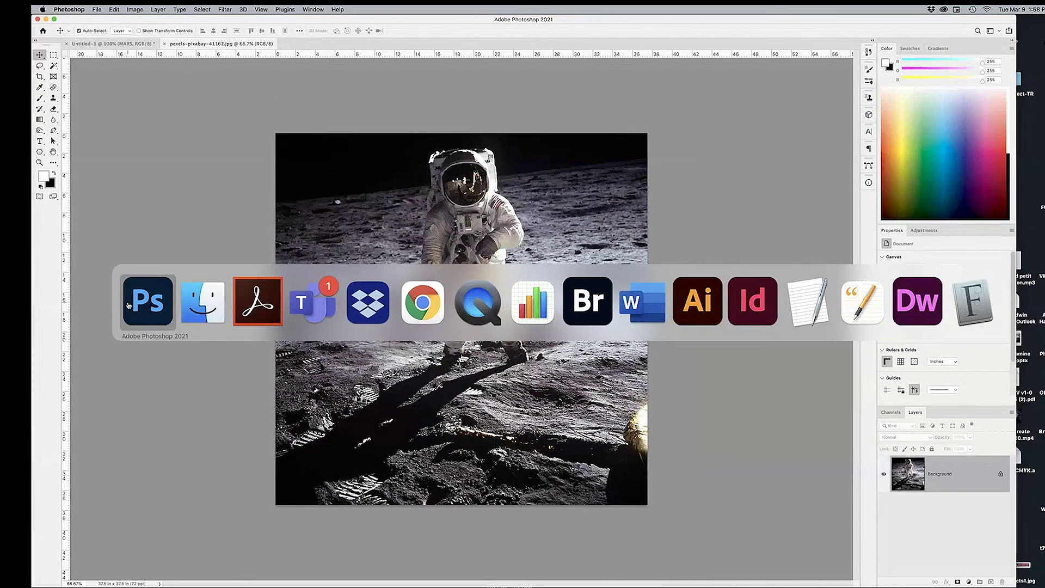
pyautogui.click(93, 45)
pyautogui.press('super+Tab')
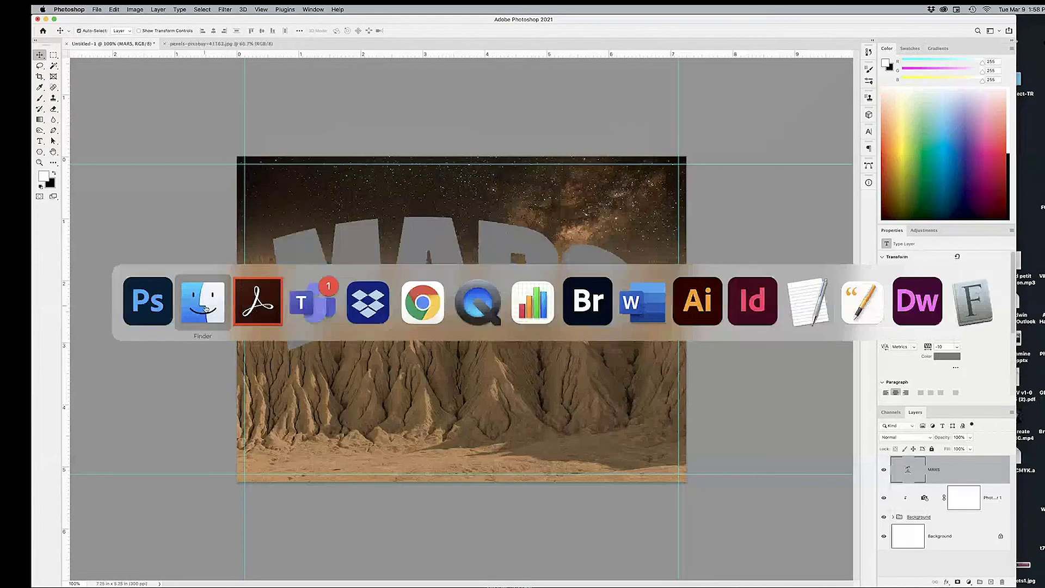
pyautogui.moveTo(622, 226); pyautogui.dragTo(371, 291)
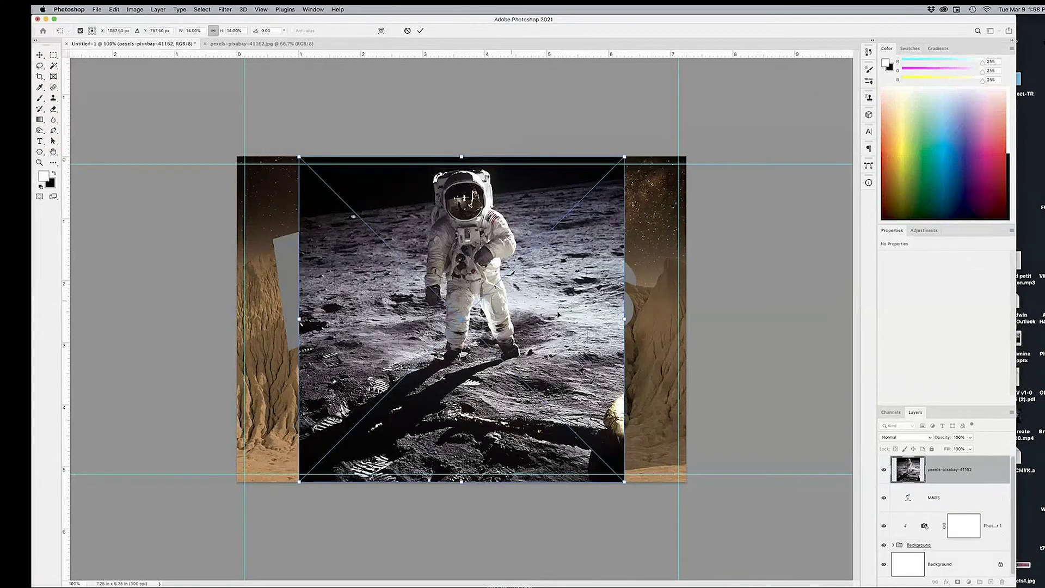
pyautogui.press('Return')
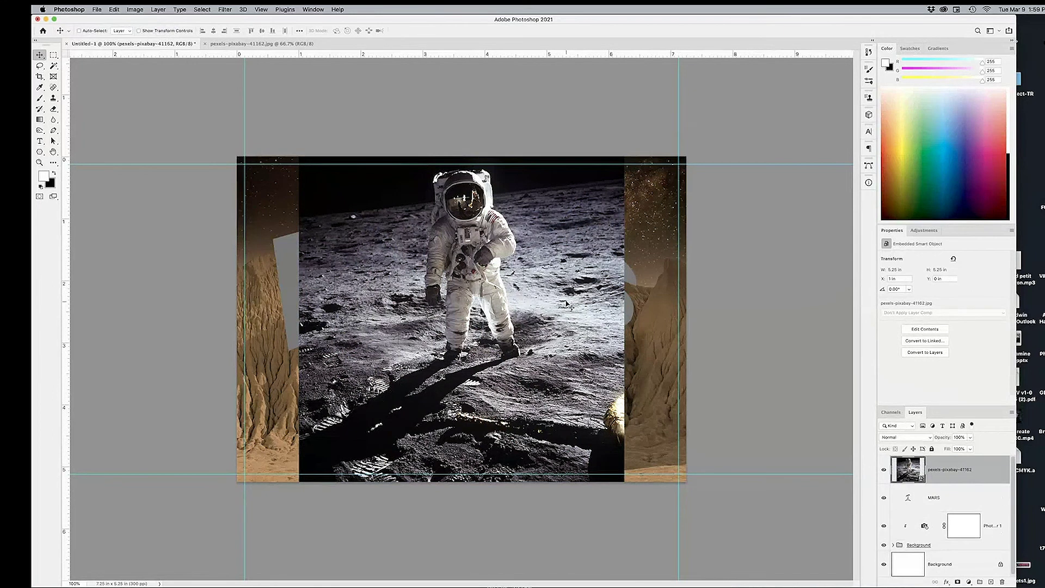
# - Scale the astronaut image down to about 3.36 in wide and position it over the letter M of MARS
pyautogui.moveTo(561, 299); pyautogui.dragTo(477, 298)
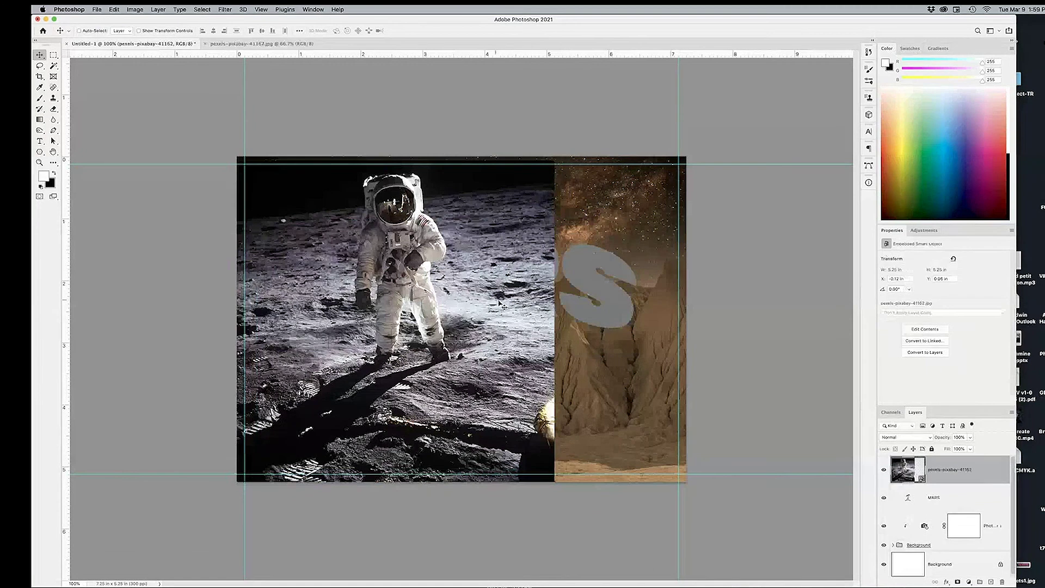
pyautogui.press('super+t')
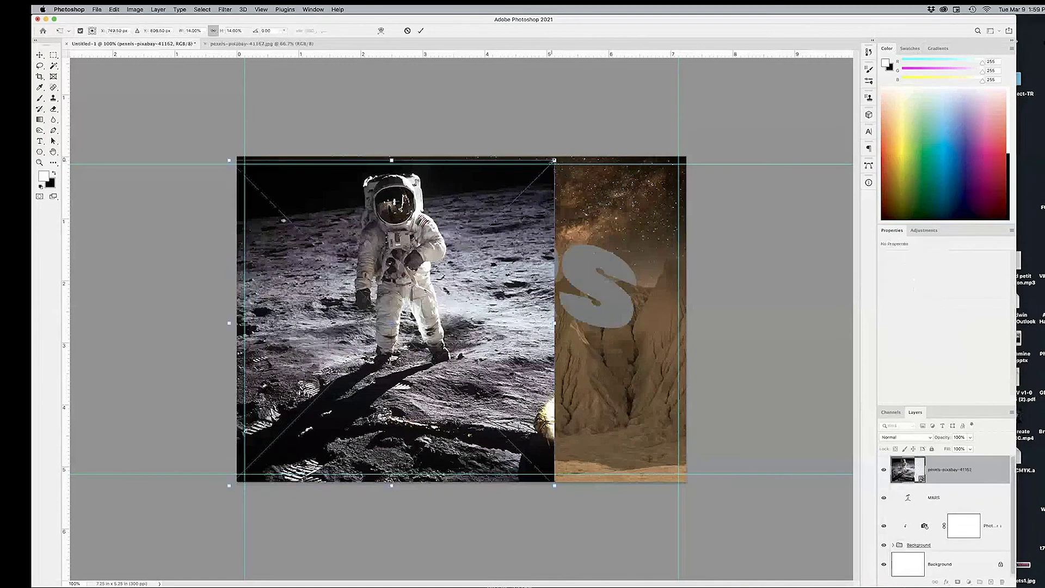
pyautogui.moveTo(553, 162); pyautogui.dragTo(429, 274)
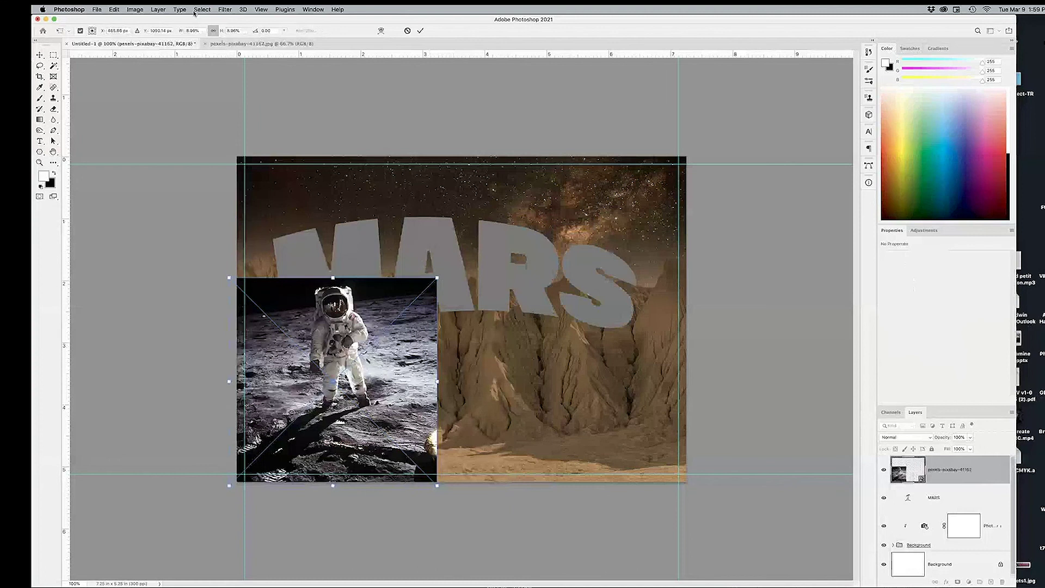
pyautogui.moveTo(375, 361); pyautogui.dragTo(370, 294)
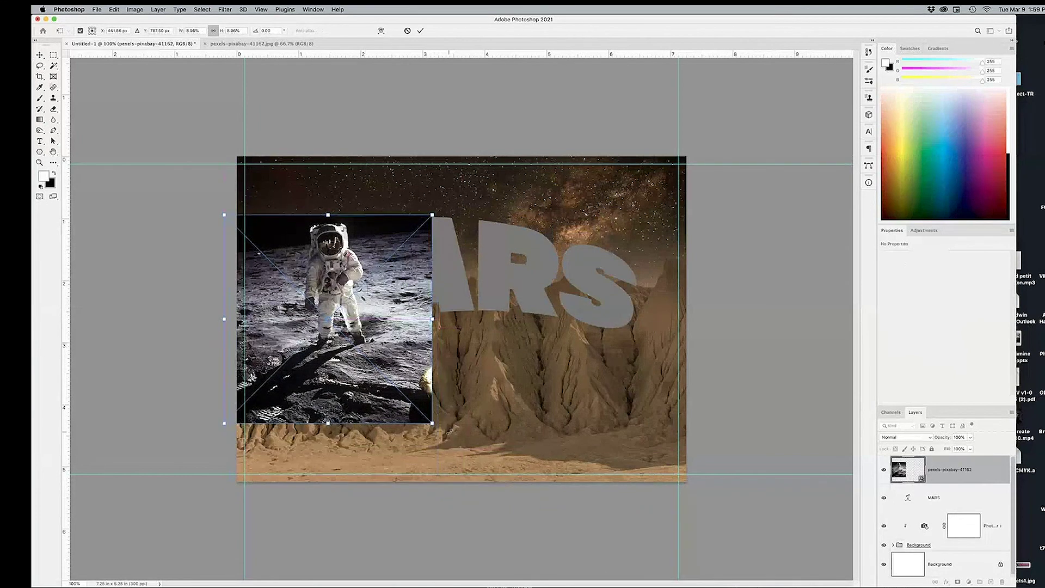
pyautogui.press('Return')
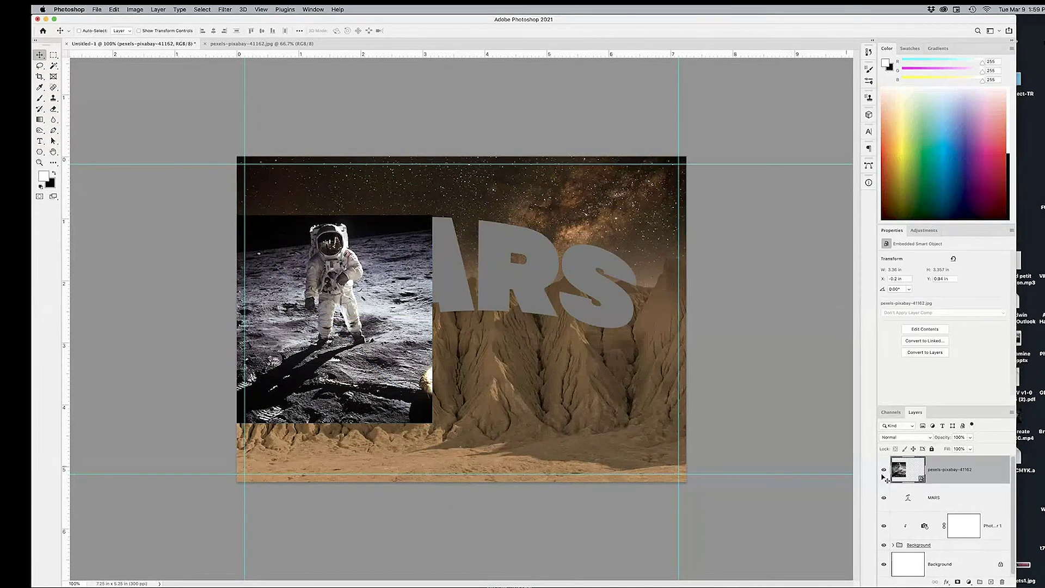
# - Clip the astronaut image to the MARS text and shift it slightly right inside the letters
pyautogui.rightClick(943, 477)
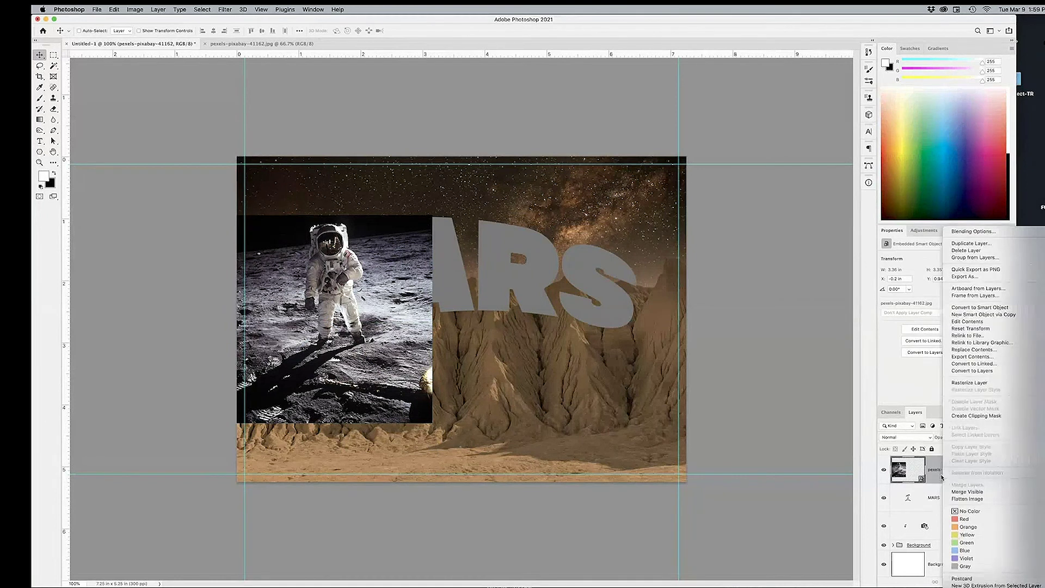
pyautogui.click(976, 415)
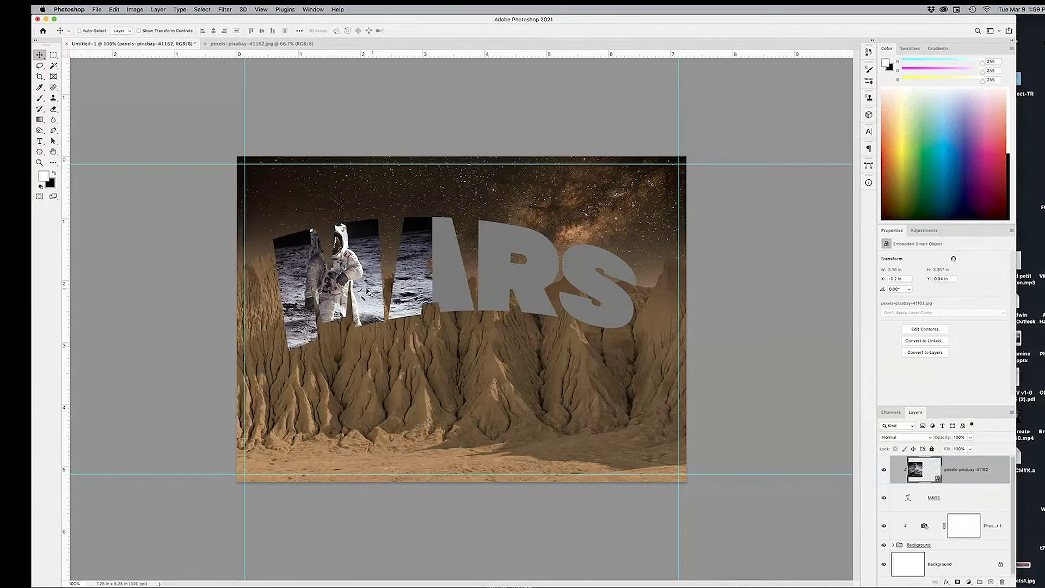
pyautogui.moveTo(361, 288); pyautogui.dragTo(387, 278)
# - Rotate the clipped astronaut image about -5.63°, enlarge it to about 5.09 in wide and frame the astronaut inside the letter M
pyautogui.press('super+t')
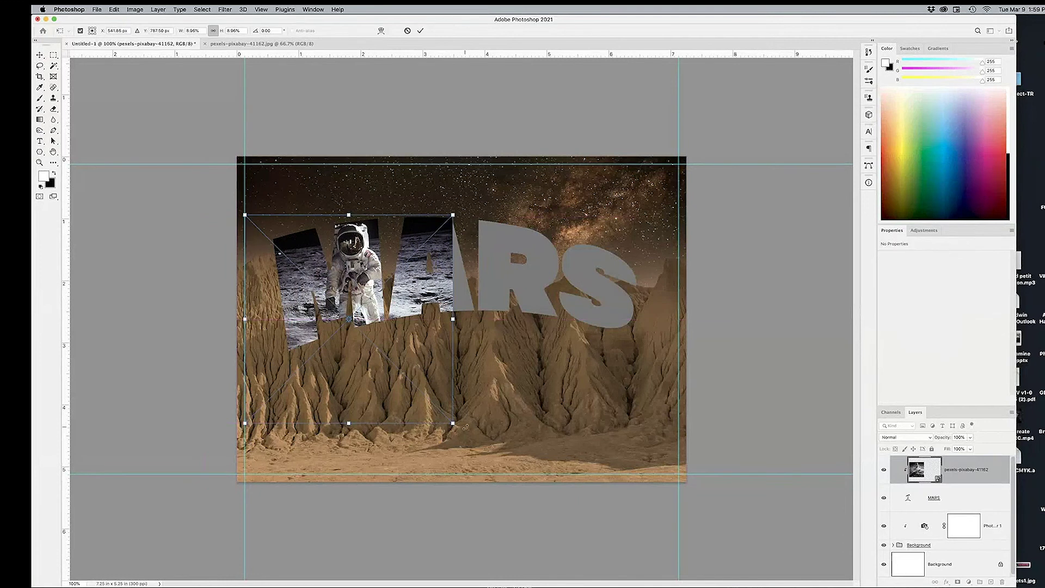
pyautogui.moveTo(466, 427); pyautogui.dragTo(492, 410)
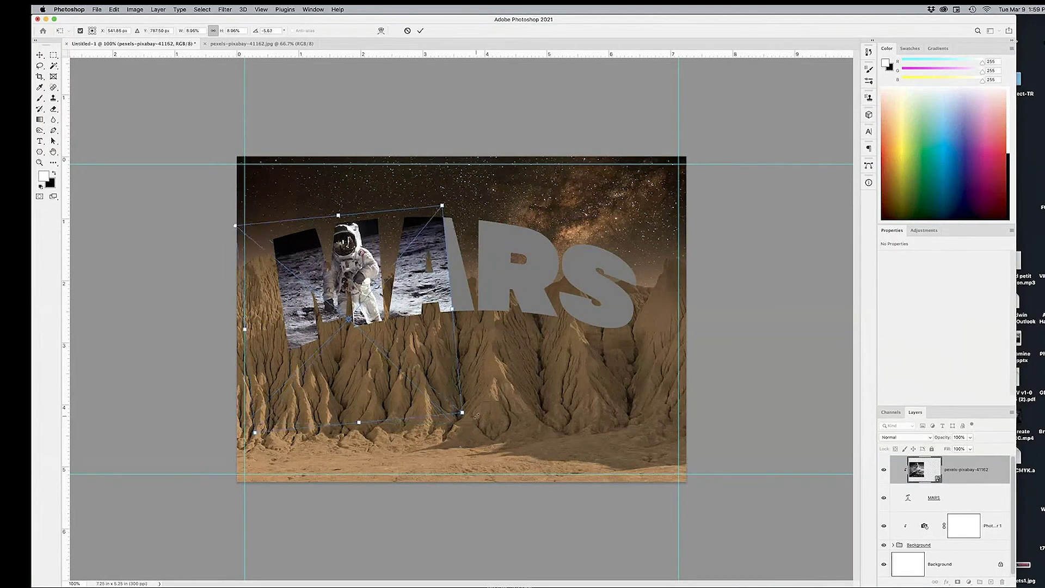
pyautogui.moveTo(413, 313); pyautogui.dragTo(383, 332)
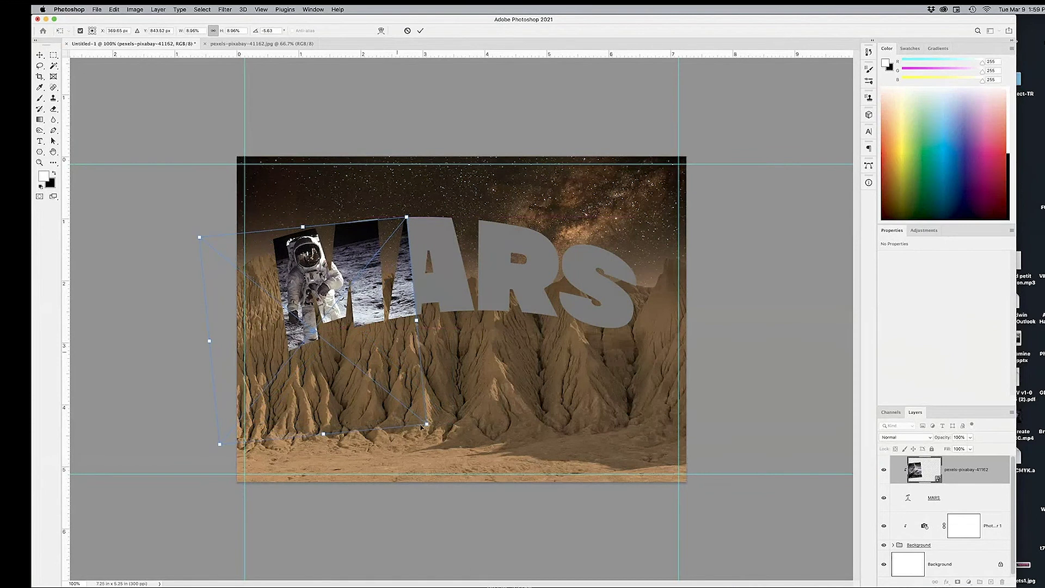
pyautogui.moveTo(427, 424); pyautogui.dragTo(515, 496)
pyautogui.moveTo(405, 372); pyautogui.dragTo(379, 364)
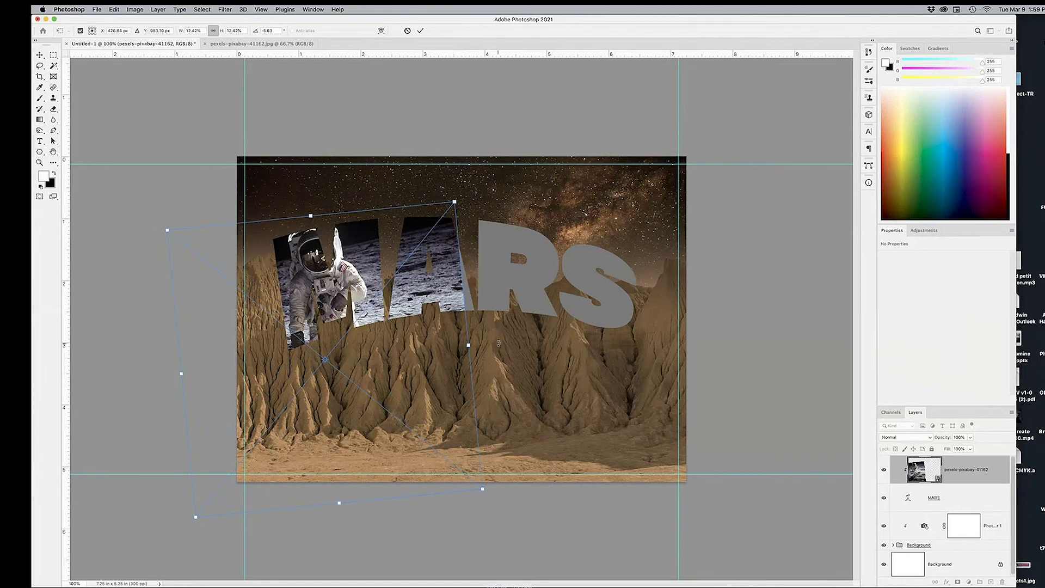
pyautogui.press('Return')
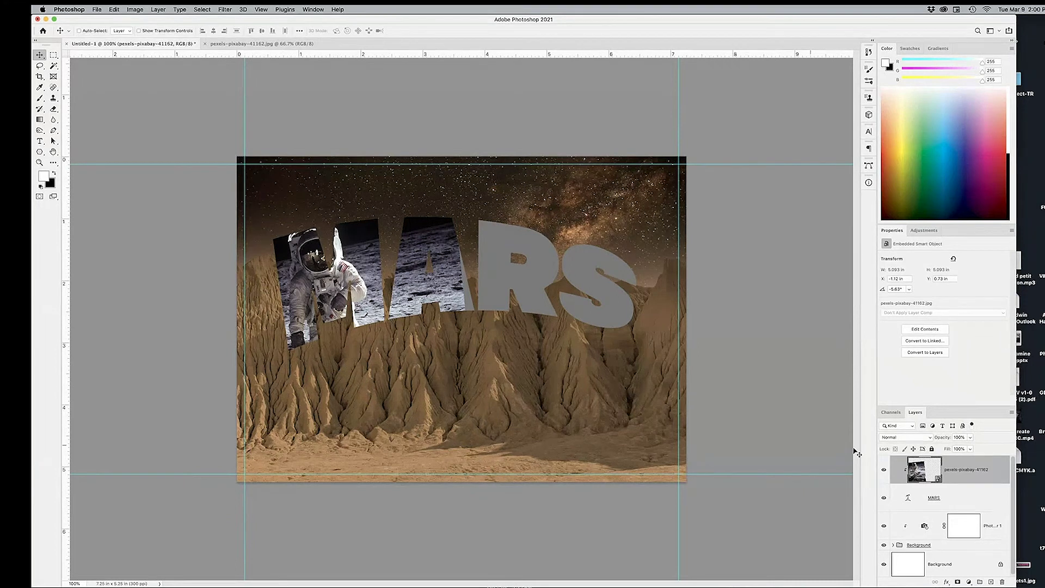
# - Add a layer mask to the astronaut image and try hiding the image over the letters ARS with a rectangular selection
pyautogui.click(958, 582)
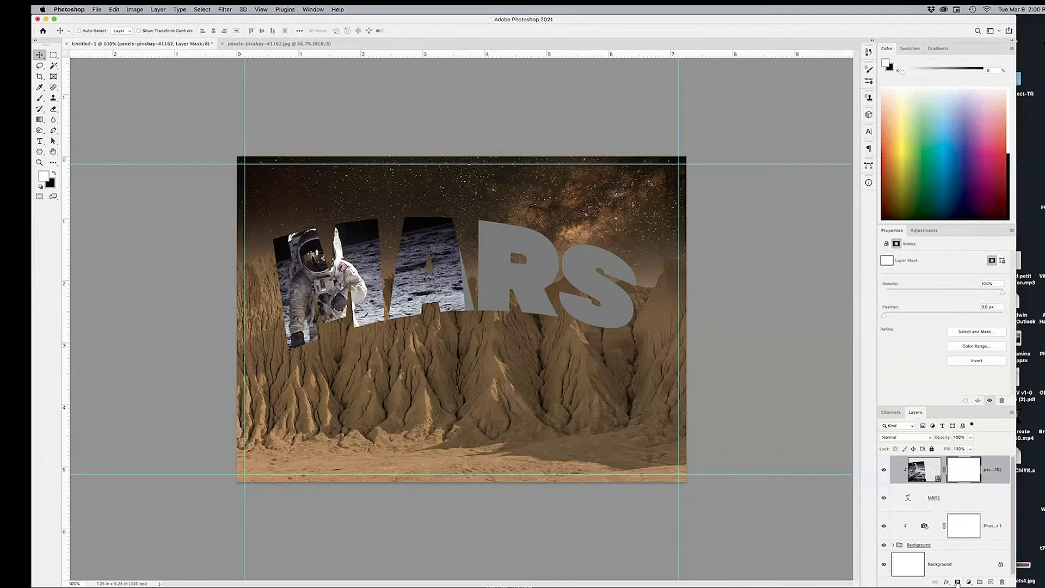
pyautogui.click(53, 55)
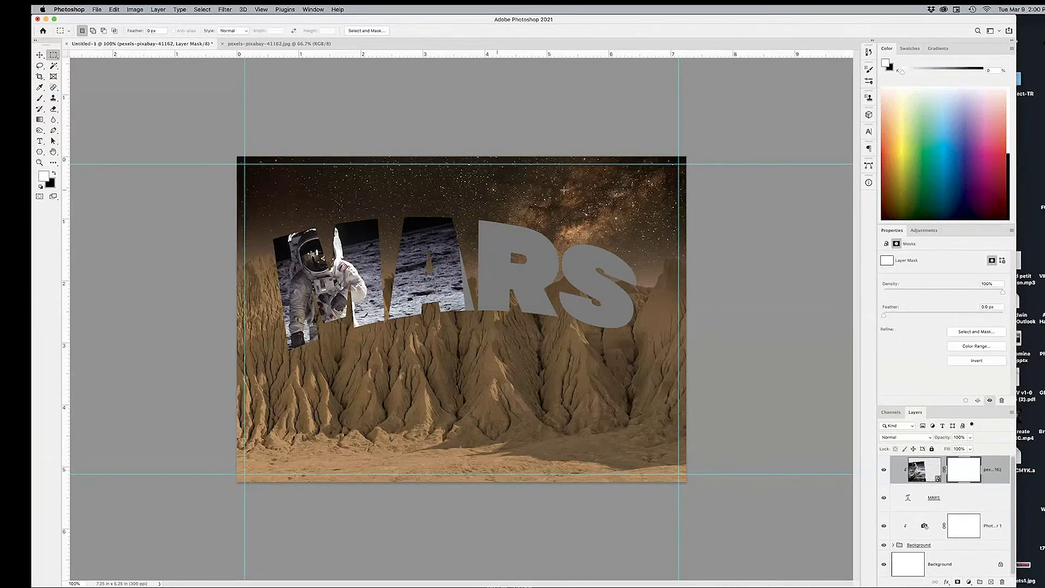
pyautogui.moveTo(628, 163); pyautogui.dragTo(386, 360)
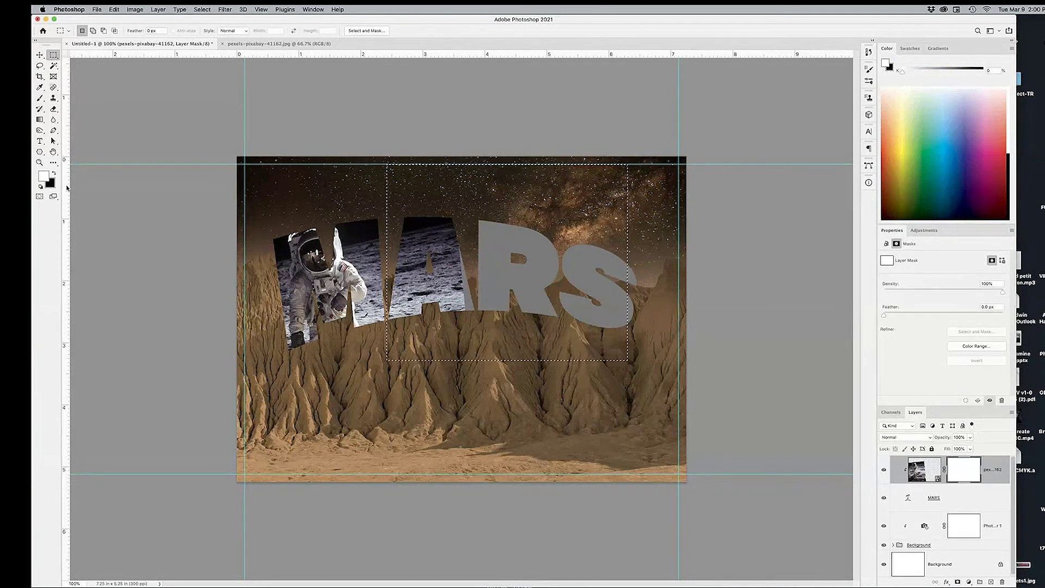
pyautogui.press('BackSpace')
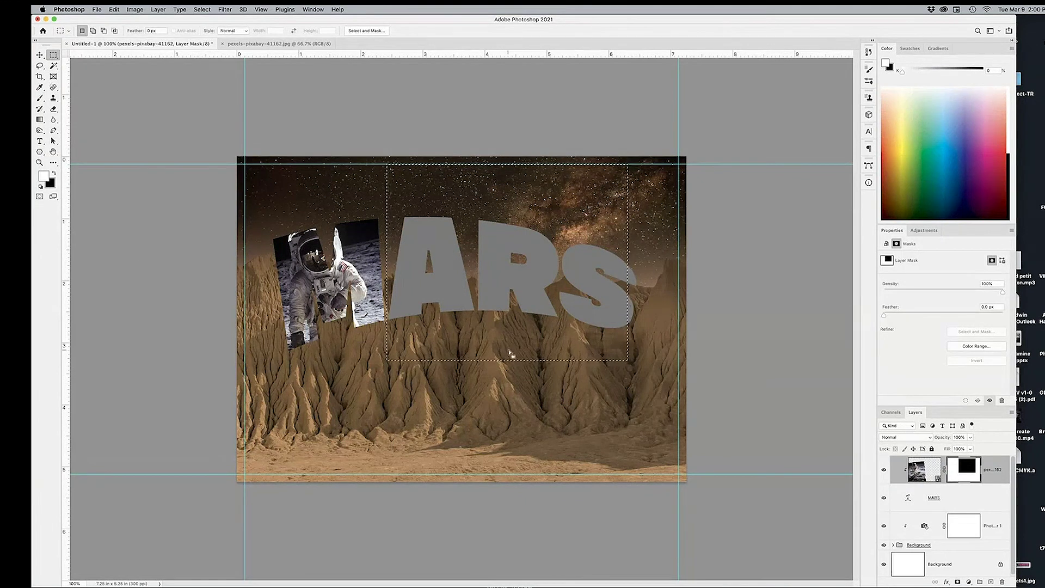
pyautogui.click(543, 366)
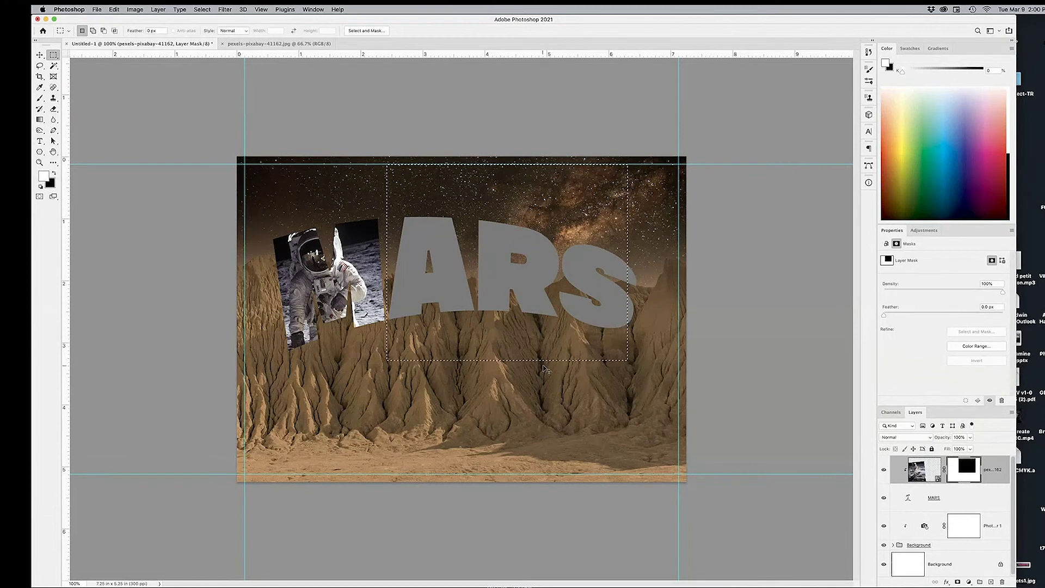
pyautogui.hotkey('alt', 'BackSpace')
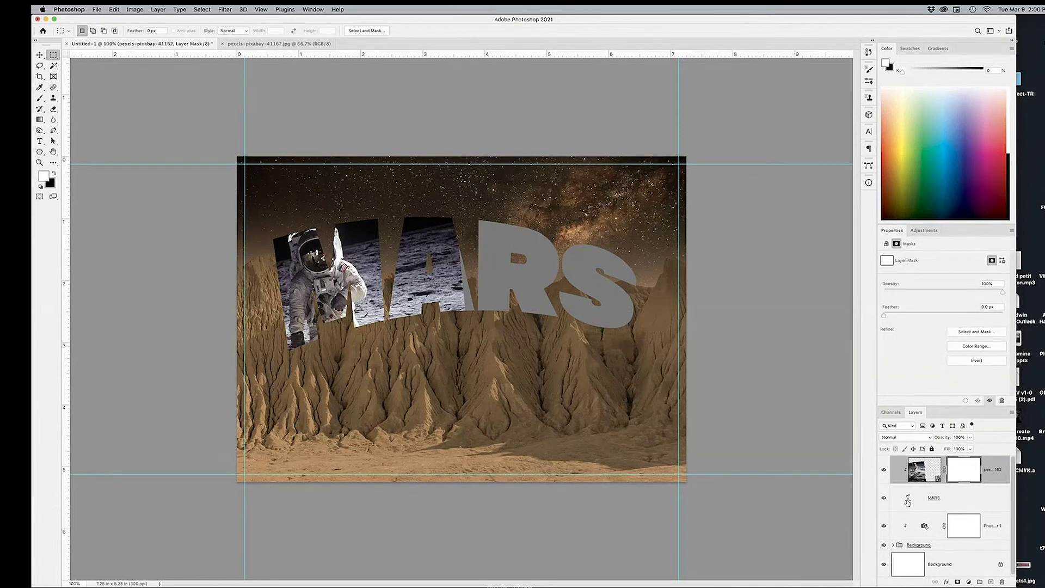
# - Load the MARS text outline as a selection, deselect it and delete the astronaut image's layer mask
pyautogui.click(908, 501)
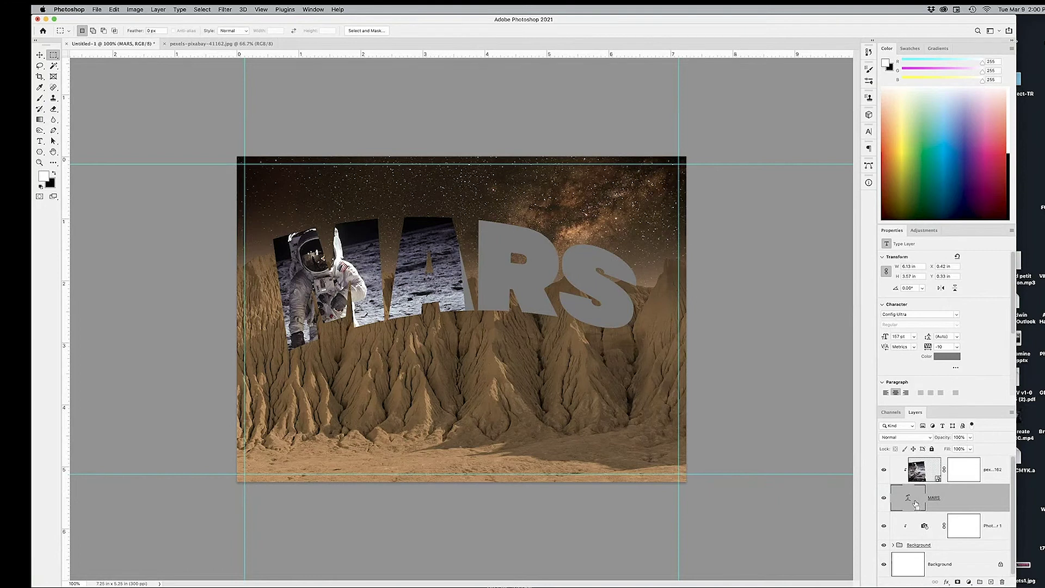
pyautogui.keyDown('super'); pyautogui.click(916, 504); pyautogui.keyUp('super')
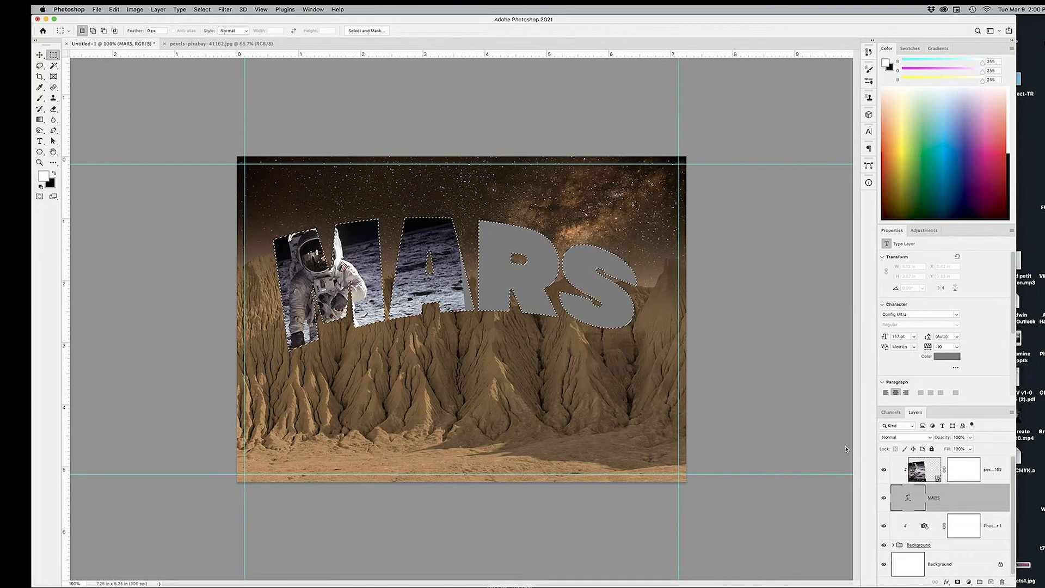
pyautogui.press('super+d')
pyautogui.moveTo(953, 471); pyautogui.dragTo(1002, 582)
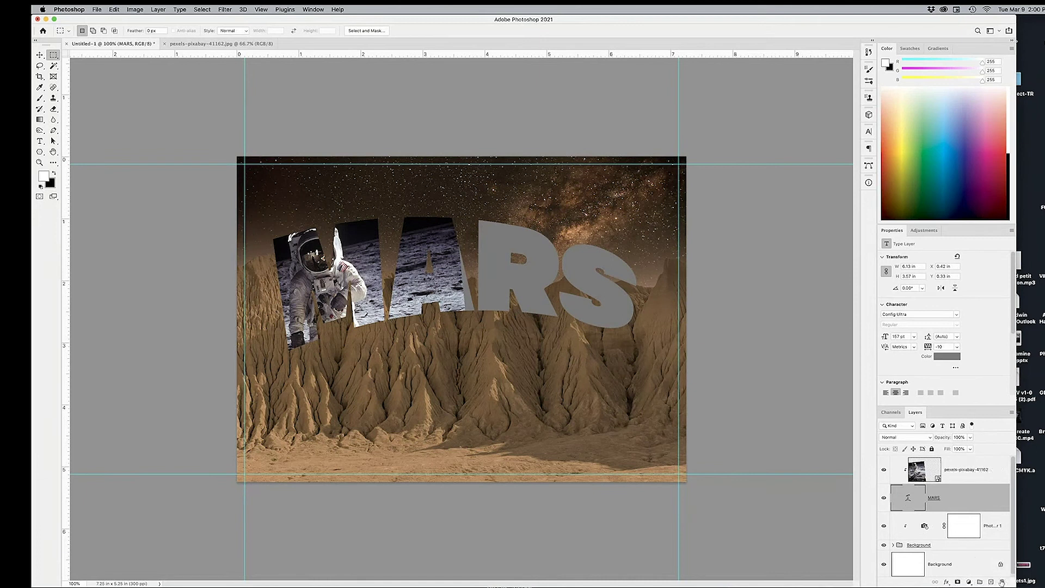
# - Mask the astronaut image with the MARS text outline, then remove the letters ARS from that layer mask
pyautogui.keyDown('super'); pyautogui.click(918, 501); pyautogui.keyUp('super')
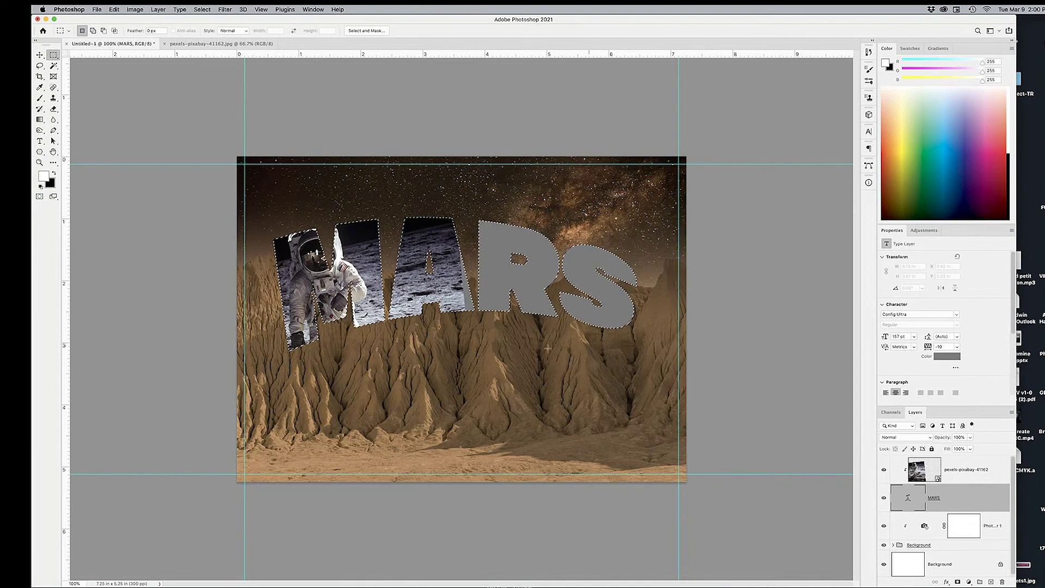
pyautogui.click(931, 475)
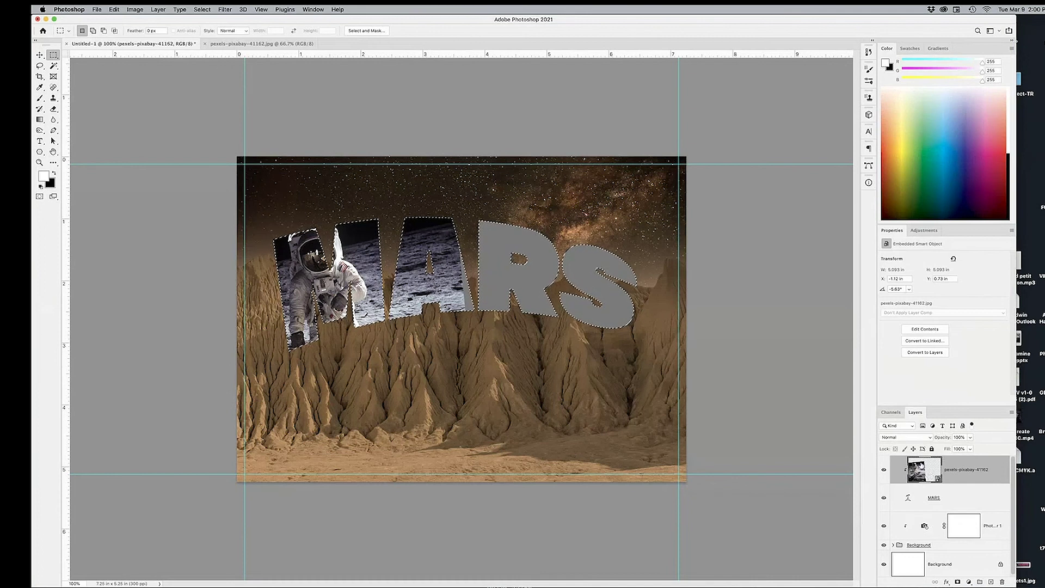
pyautogui.click(958, 582)
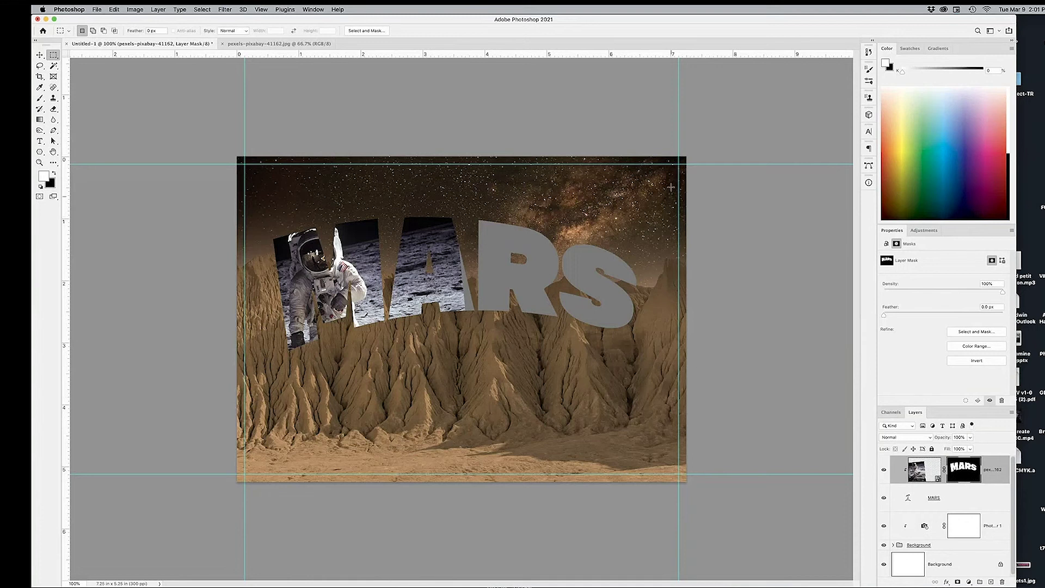
pyautogui.moveTo(670, 185); pyautogui.dragTo(388, 361)
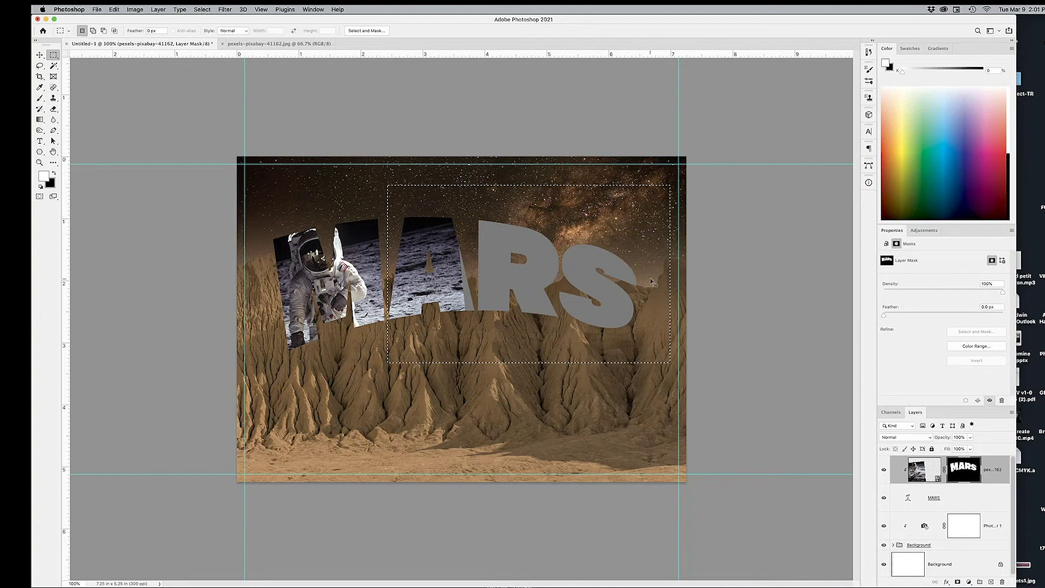
pyautogui.press('BackSpace')
pyautogui.press('super+d')
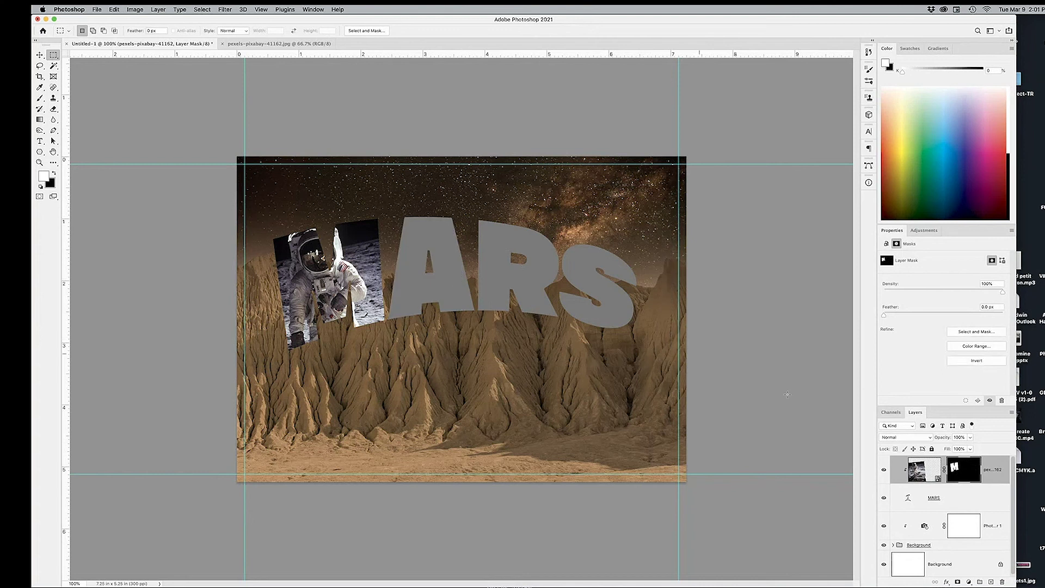
# - Unlink the astronaut image from its layer mask and move the image slightly left within the letter M
pyautogui.click(935, 478)
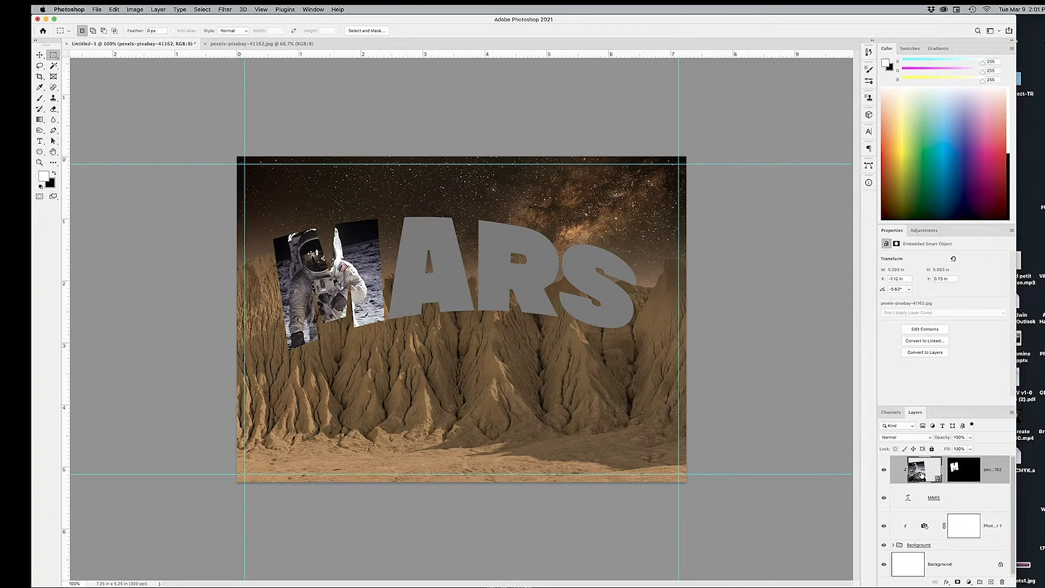
pyautogui.click(945, 470)
pyautogui.press('v')
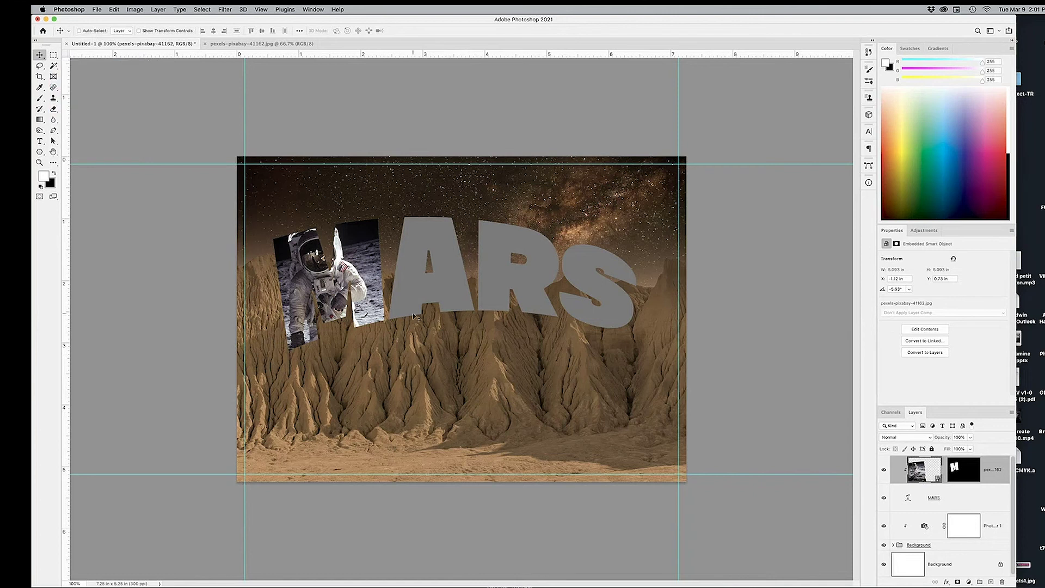
pyautogui.moveTo(373, 301)
pyautogui.mouseDown()
pyautogui.moveTo(388, 296)
pyautogui.moveTo(397, 274)
pyautogui.moveTo(340, 307)
pyautogui.moveTo(359, 296)
pyautogui.mouseUp()
# - Scale the astronaut image down to about 2.88 in wide and frame the full astronaut figure inside the letter M
pyautogui.hotkey('ctrl', 't')
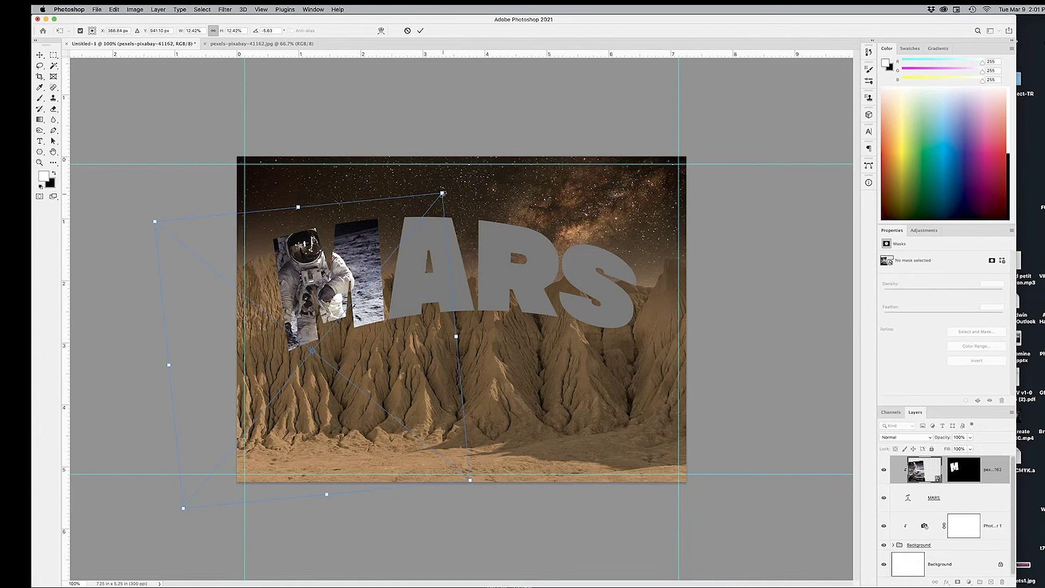
pyautogui.moveTo(441, 193); pyautogui.dragTo(308, 357)
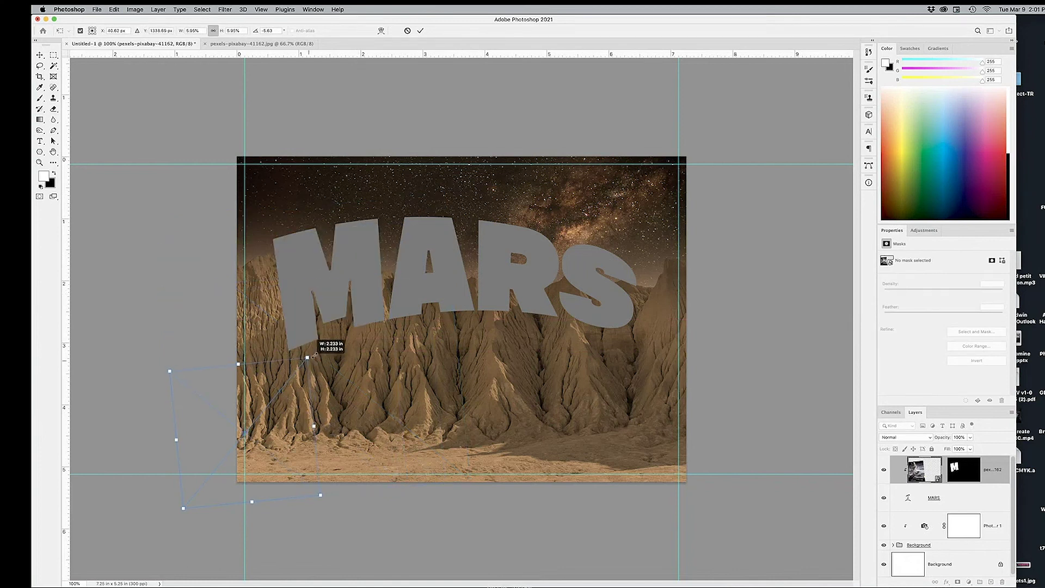
pyautogui.moveTo(265, 451); pyautogui.dragTo(337, 315)
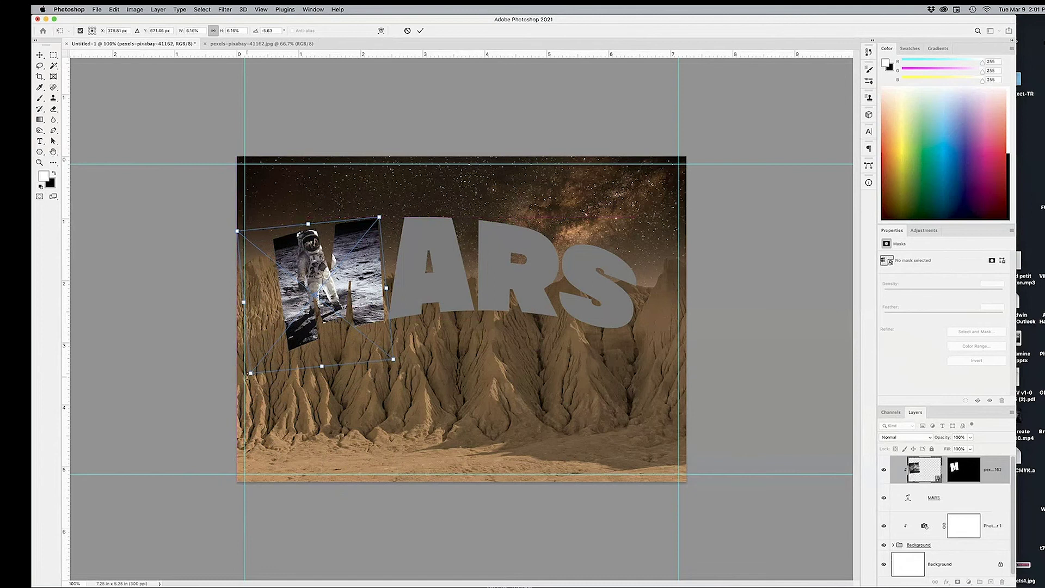
pyautogui.moveTo(250, 374); pyautogui.dragTo(233, 395)
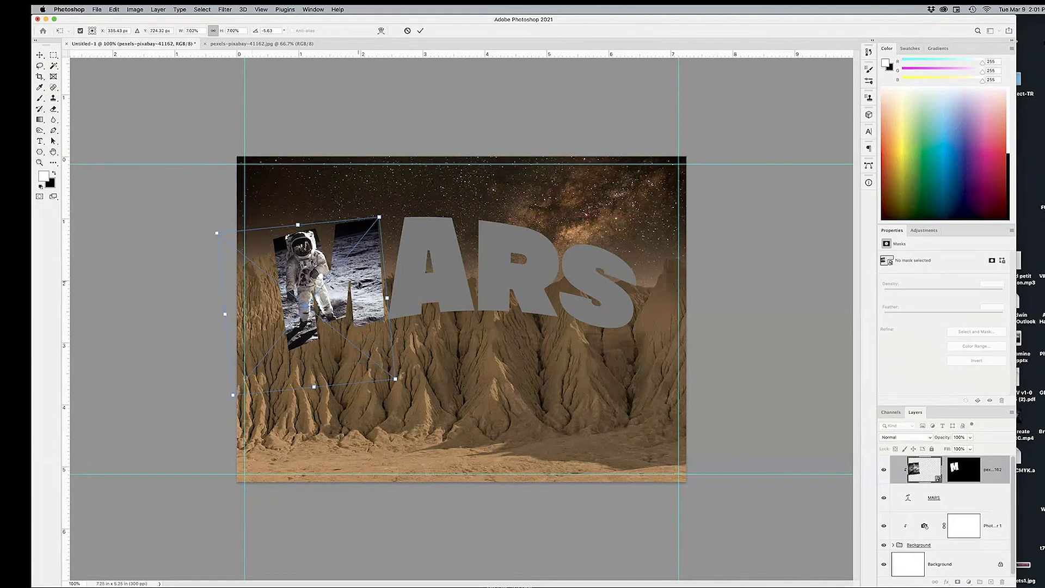
pyautogui.moveTo(357, 284)
pyautogui.mouseDown()
pyautogui.moveTo(418, 278)
pyautogui.moveTo(354, 284)
pyautogui.moveTo(366, 282)
pyautogui.mouseUp()
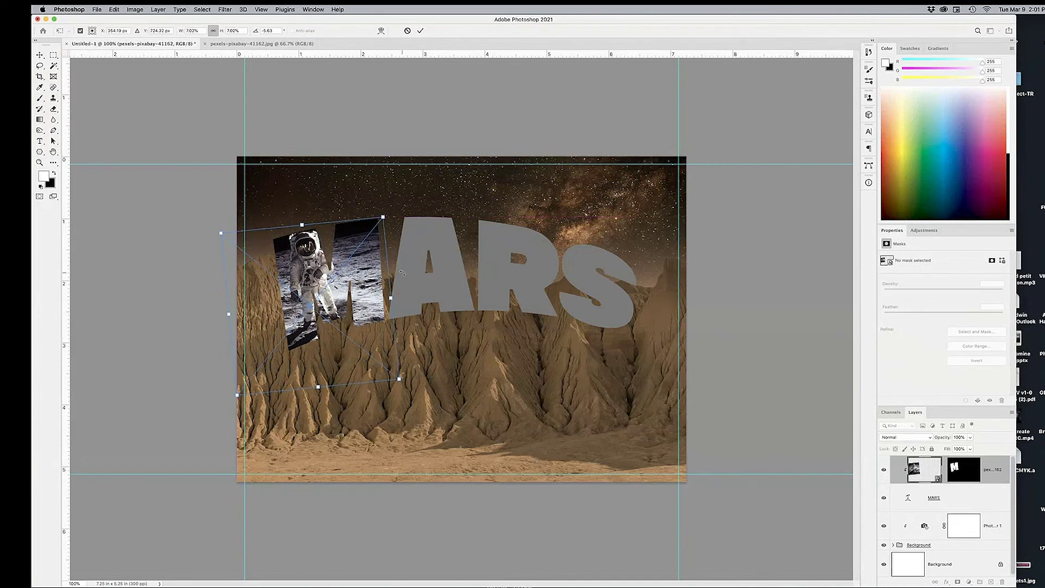
pyautogui.press('Return')
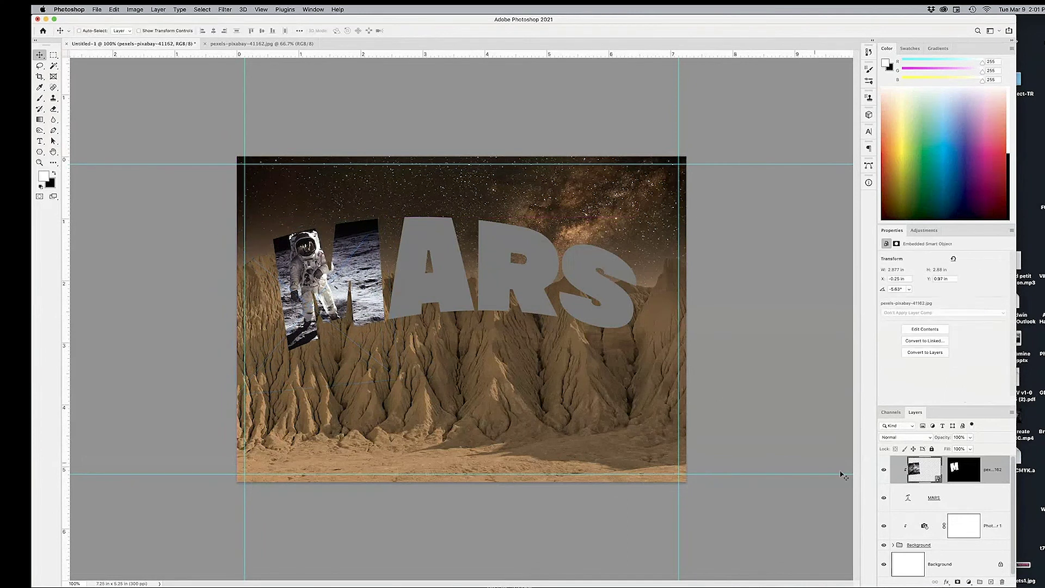
# - Close the separate pexels-pixabay-41162.jpg document
pyautogui.press('super+Tab')
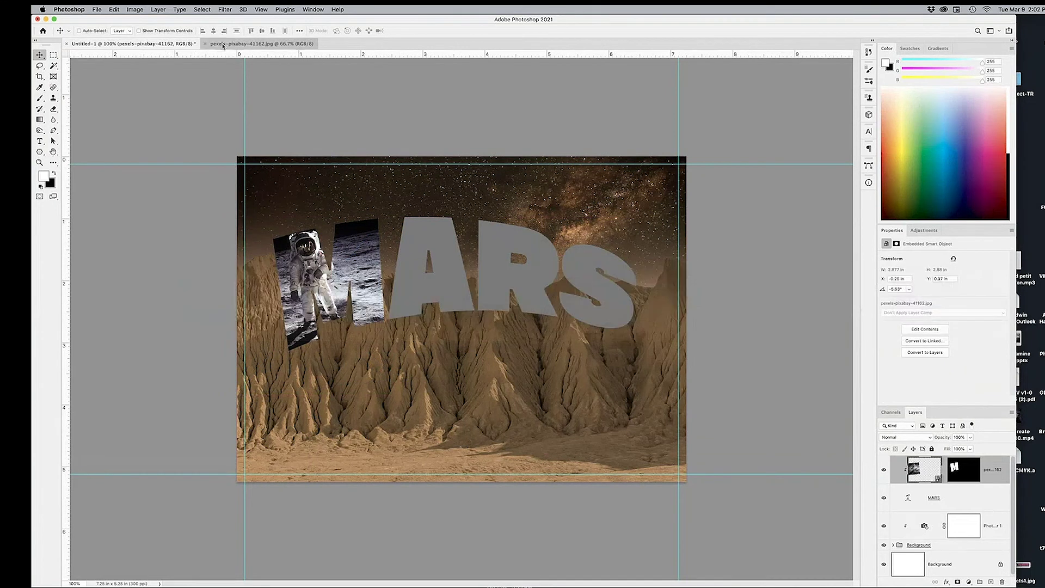
pyautogui.click(204, 45)
pyautogui.click(204, 44)
# - Switch to Finder, preview the rocket photo pexels-pixabay-65704.jpg in the IMAGES folder and place it in the post card document
pyautogui.press('super+Tab')
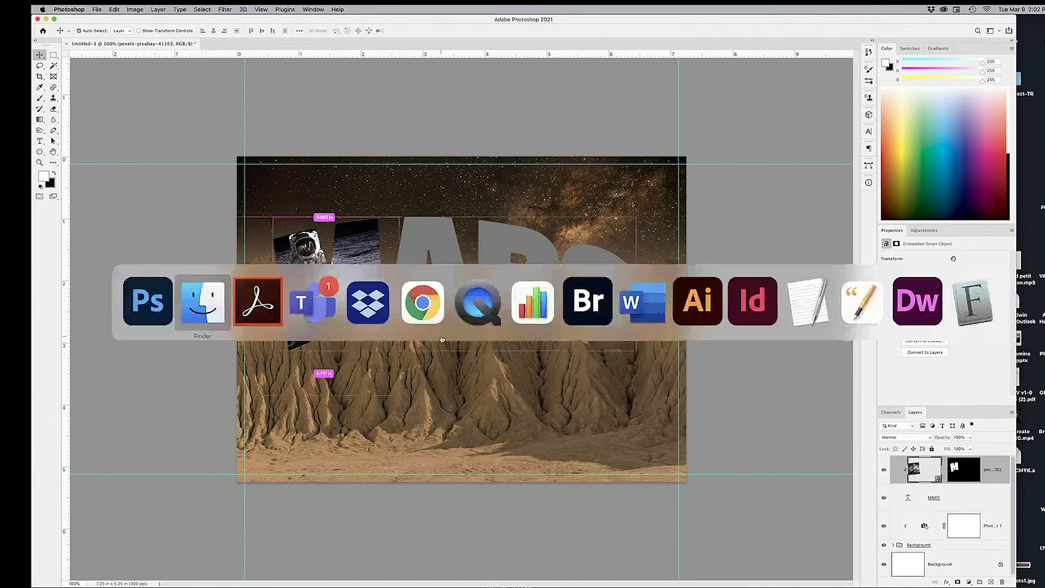
pyautogui.click(218, 305)
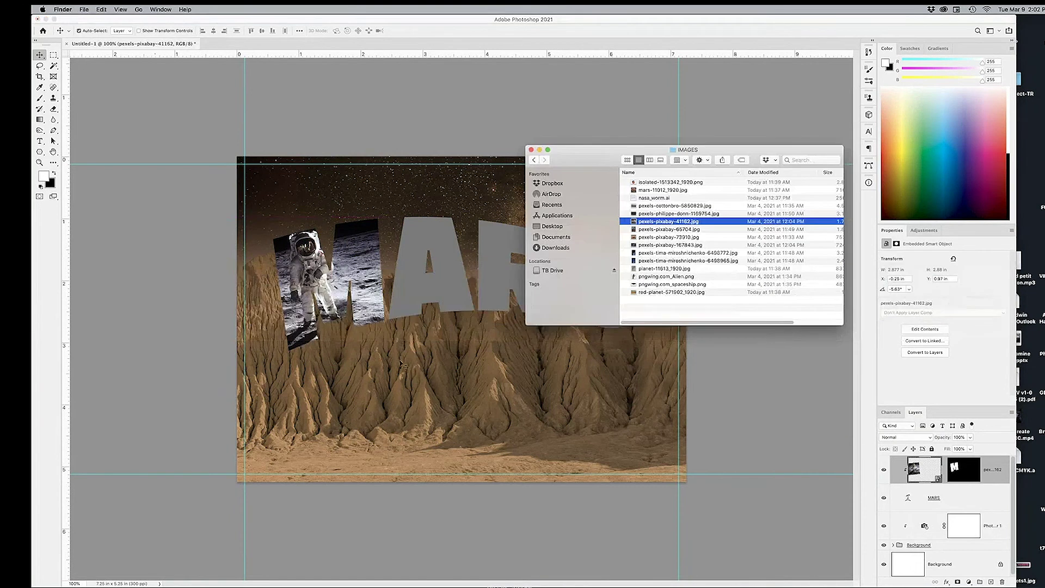
pyautogui.click(674, 231)
pyautogui.press('space')
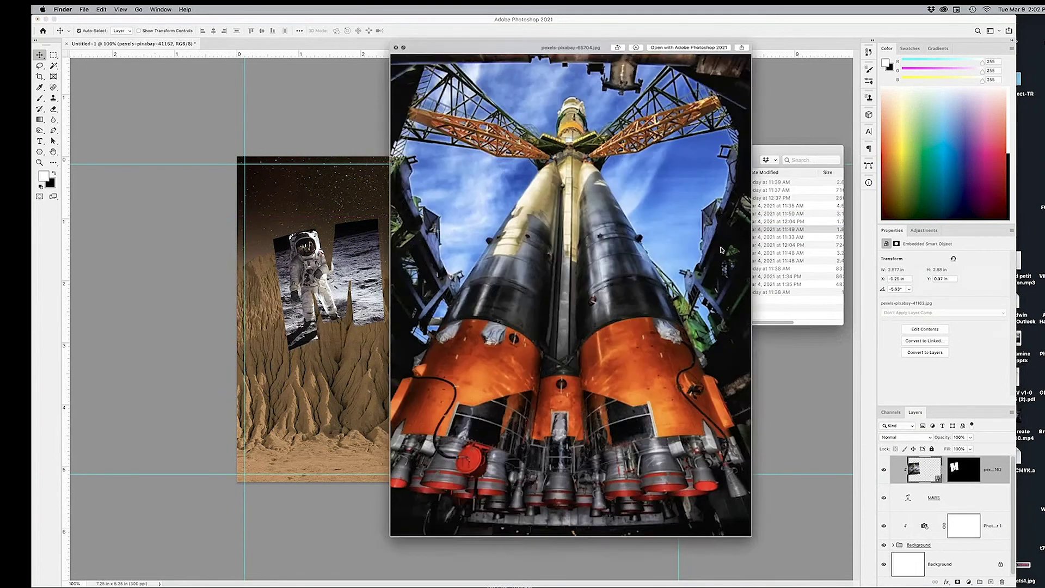
pyautogui.press('space')
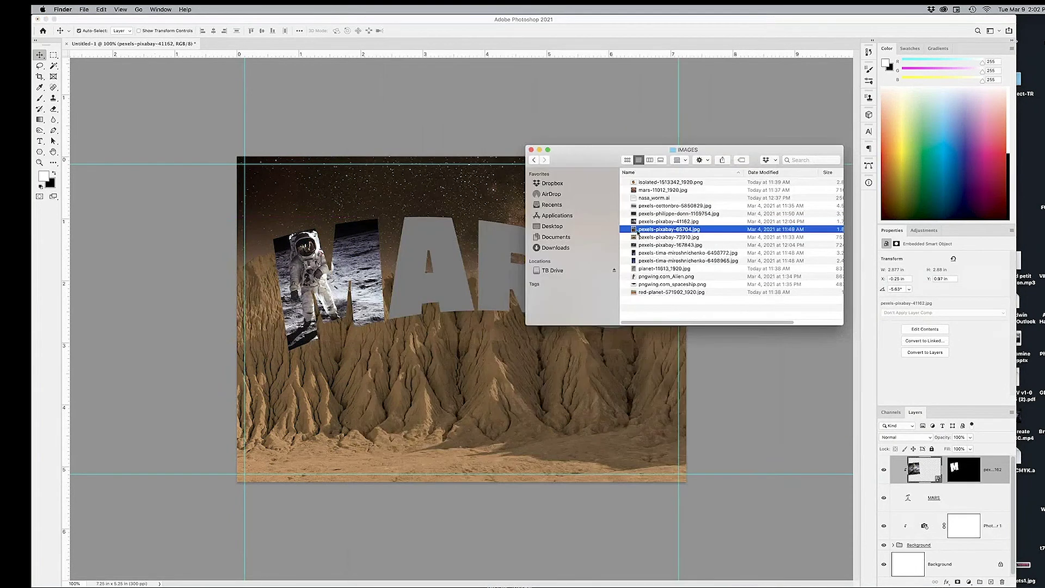
pyautogui.moveTo(633, 231); pyautogui.dragTo(467, 311)
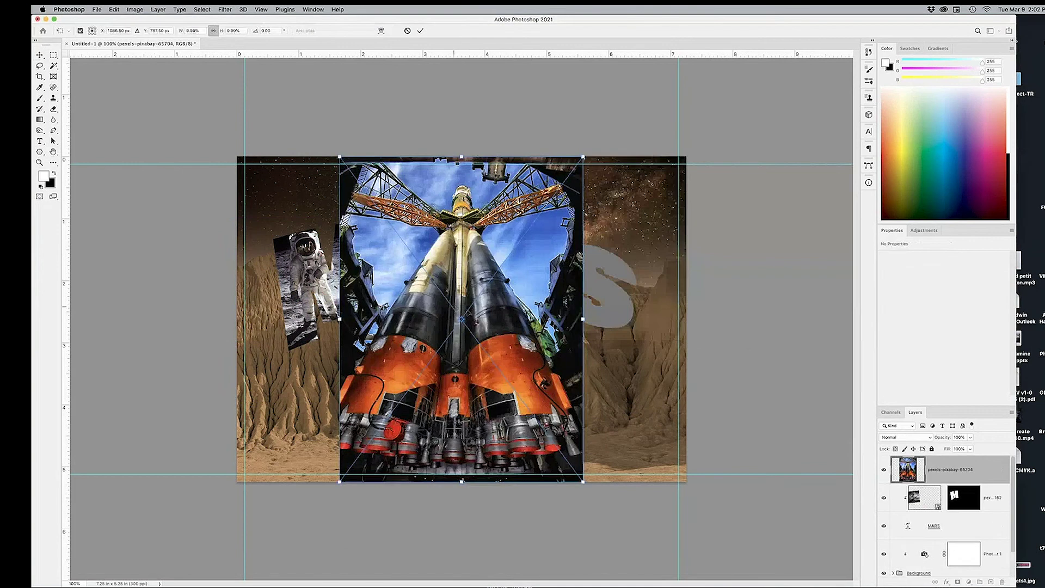
# - Scale the placed rocket image down to about 1.41 in wide and position it over the letter A
pyautogui.moveTo(583, 157); pyautogui.dragTo(443, 334)
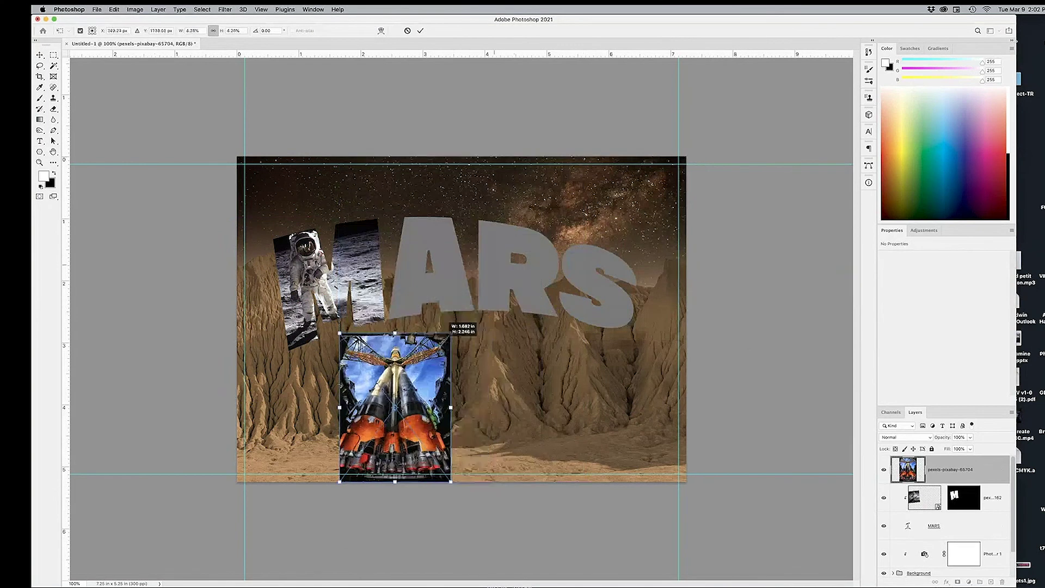
pyautogui.moveTo(409, 424); pyautogui.dragTo(454, 282)
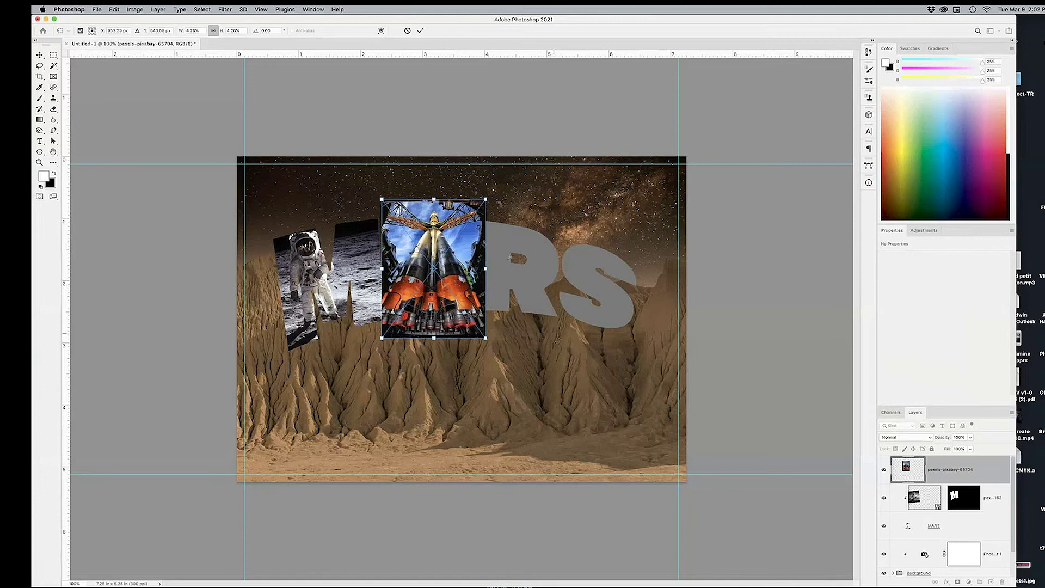
pyautogui.moveTo(486, 200); pyautogui.dragTo(468, 222)
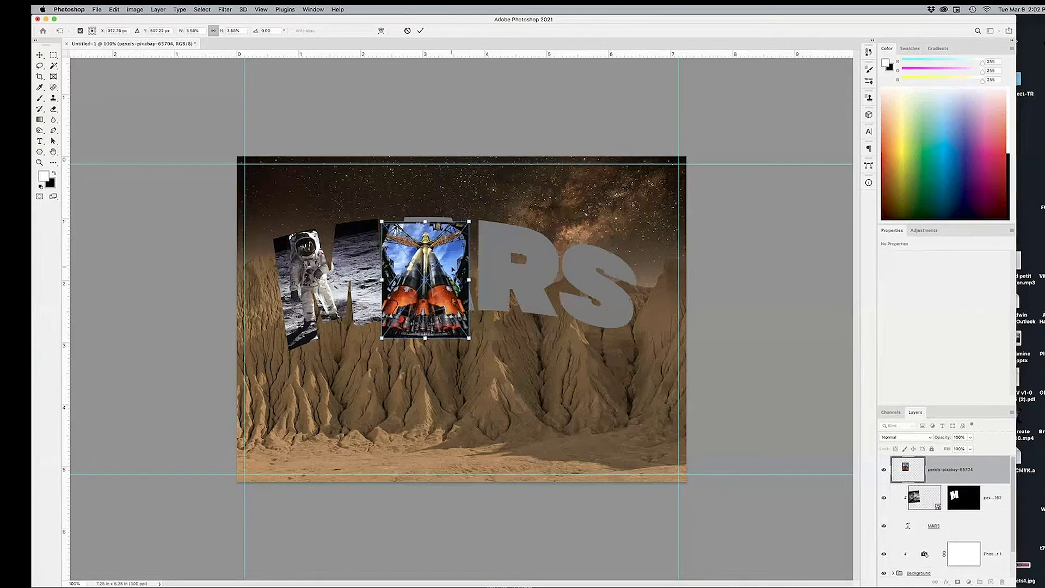
pyautogui.moveTo(453, 270); pyautogui.dragTo(459, 256)
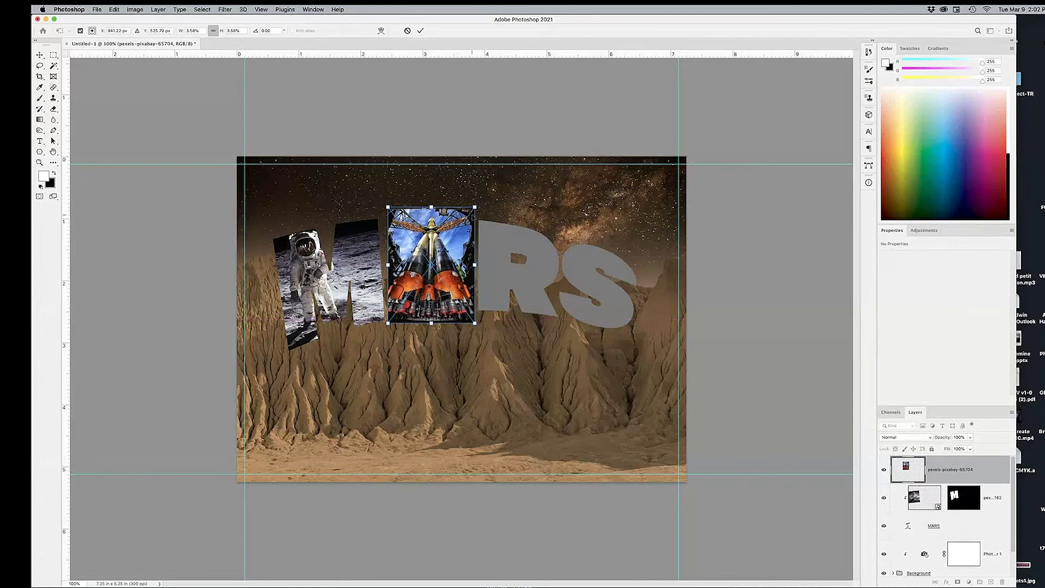
pyautogui.press('Return')
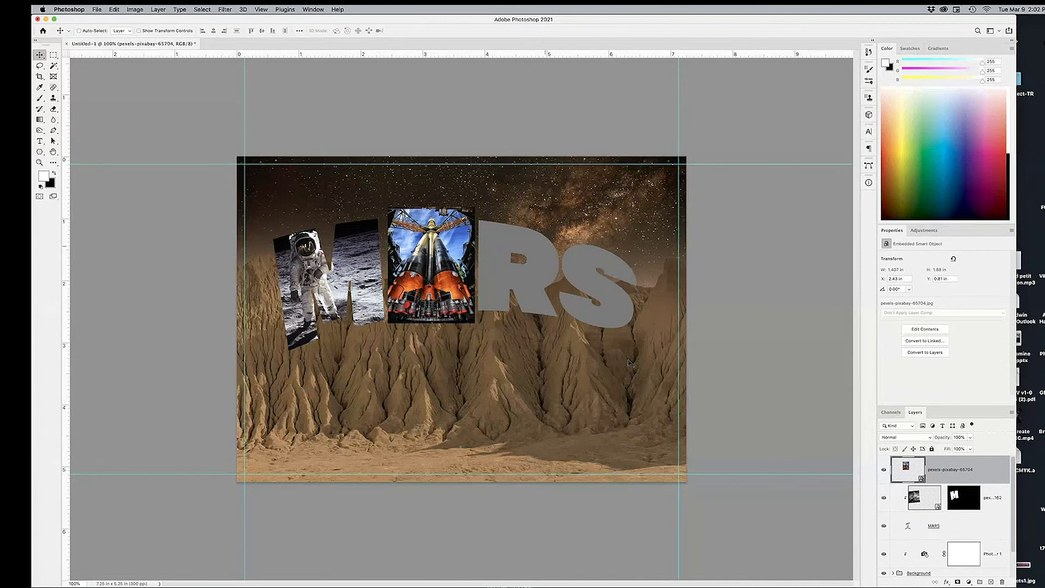
# - Clip the rocket image to the MARS text and inspect the filled letter A up close
pyautogui.rightClick(952, 468)
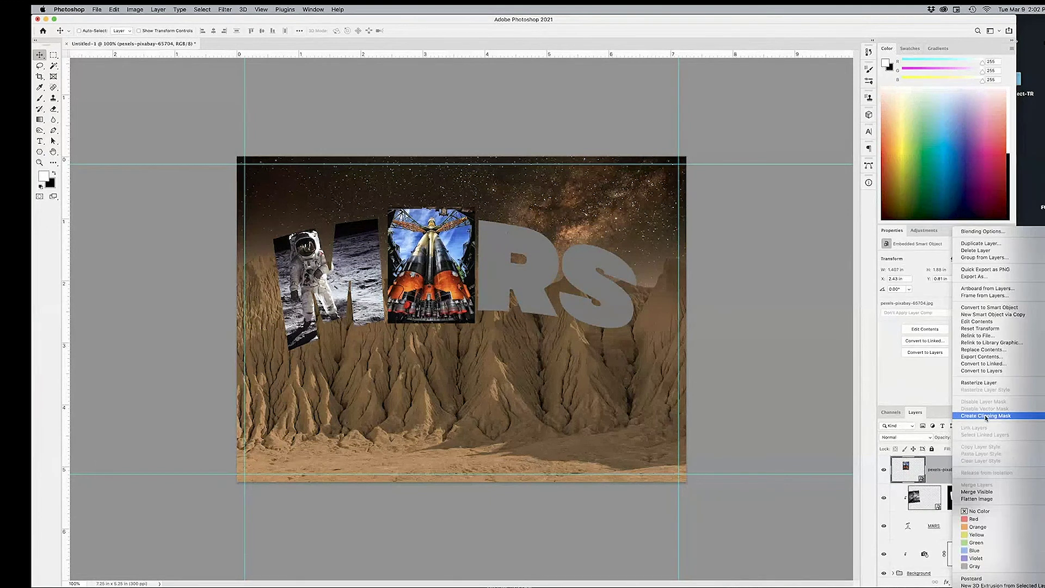
pyautogui.click(986, 416)
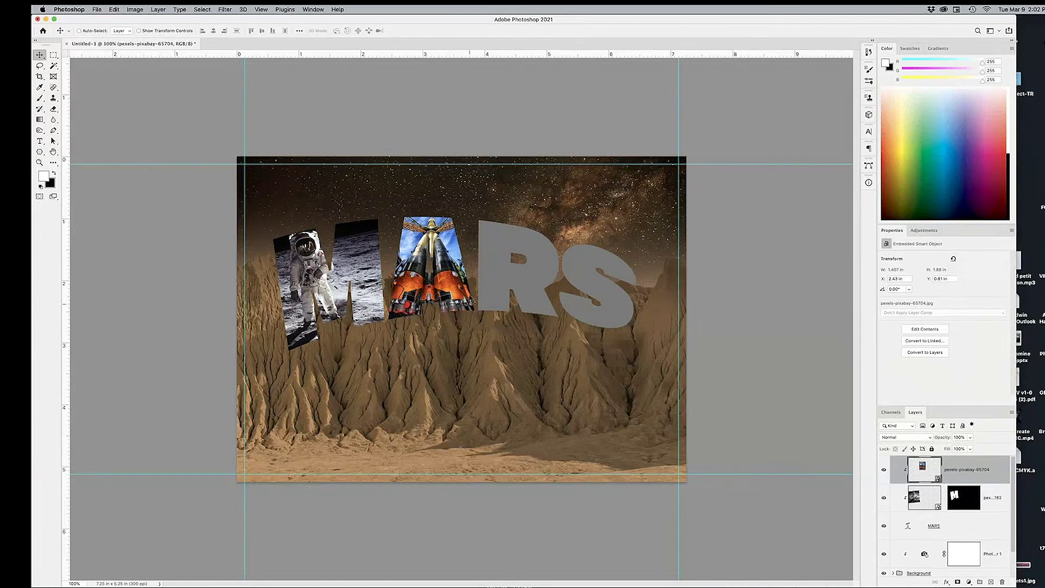
pyautogui.scroll(10, 426, 283)
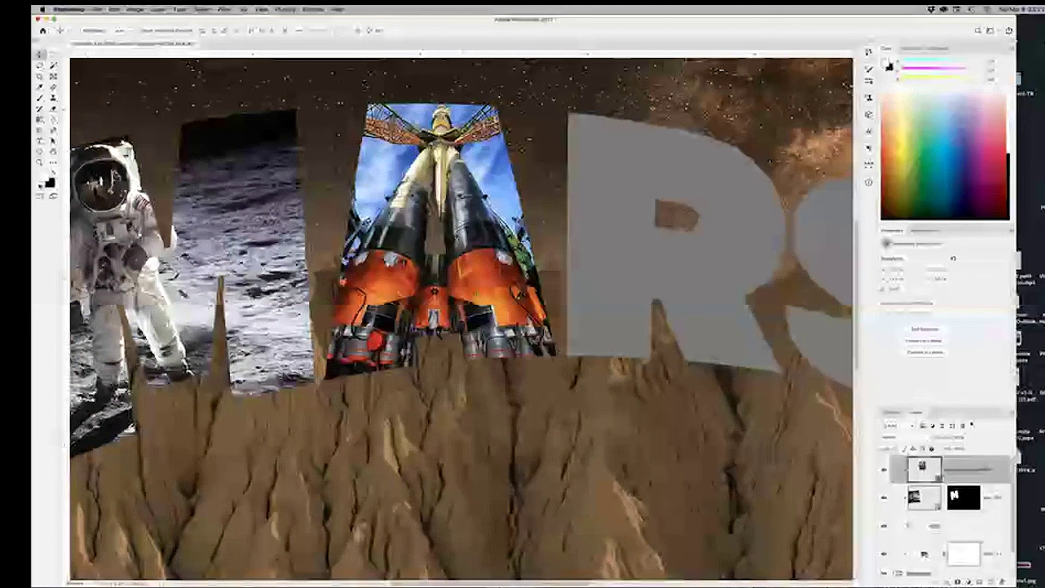
pyautogui.press('super+minus')
pyautogui.press('super+minus')
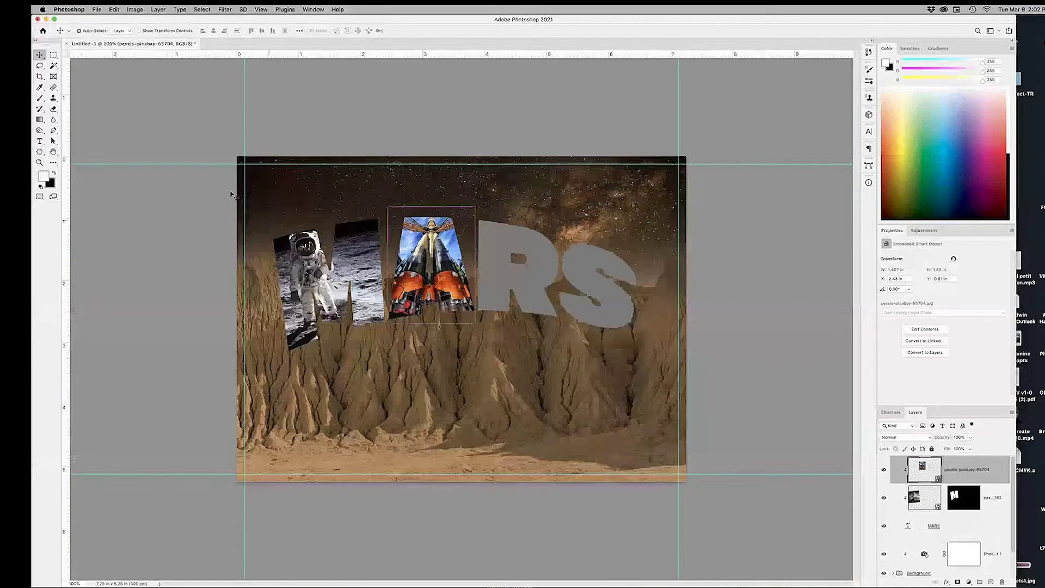
# - Switch to Finder and preview planet-11613_1920.jpg and the photos listed above it as candidates for the next letter
pyautogui.press('super+Tab')
pyautogui.click(221, 308)
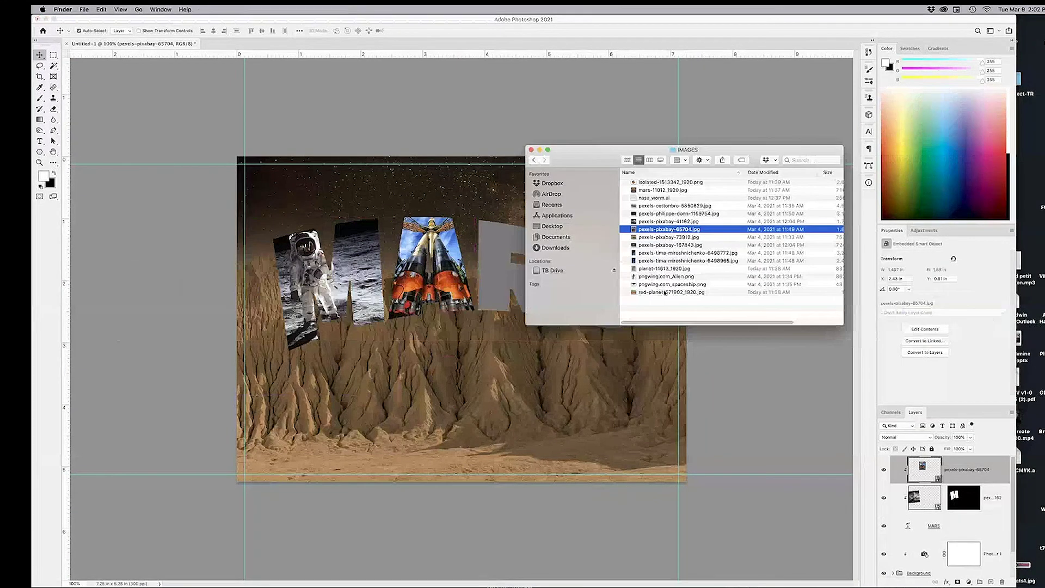
pyautogui.click(663, 269)
pyautogui.press('space')
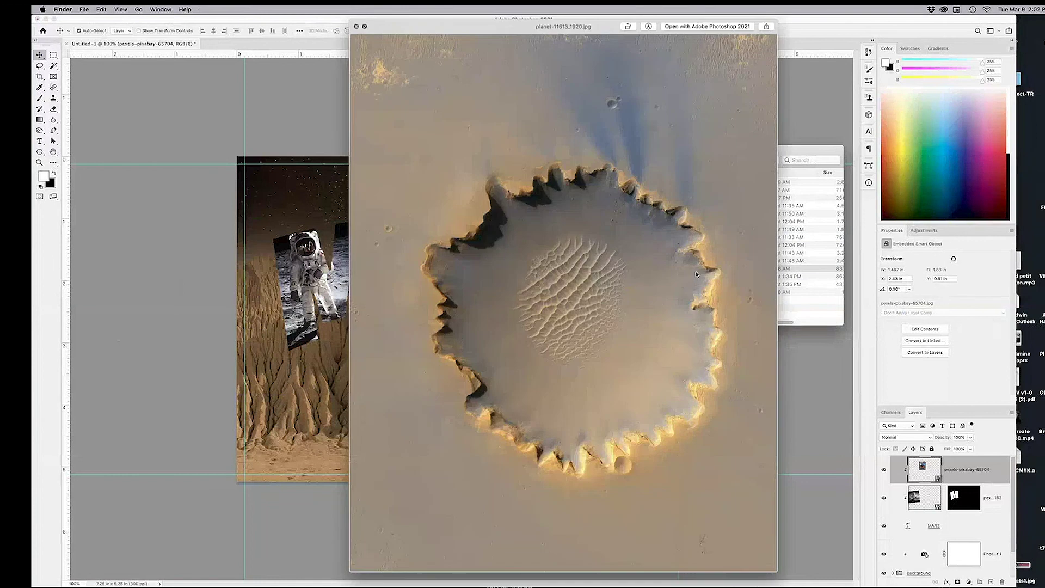
pyautogui.press('Up')
pyautogui.press('Up')
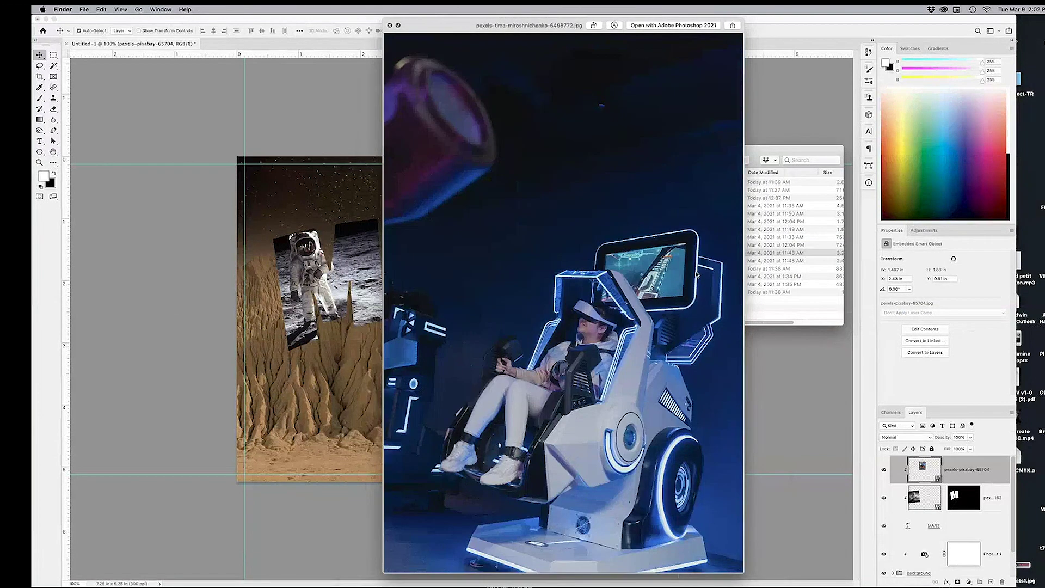
# - Place the selected VR simulator photo ending in 6498772 over the R and clip it to the MARS text
pyautogui.press('space')
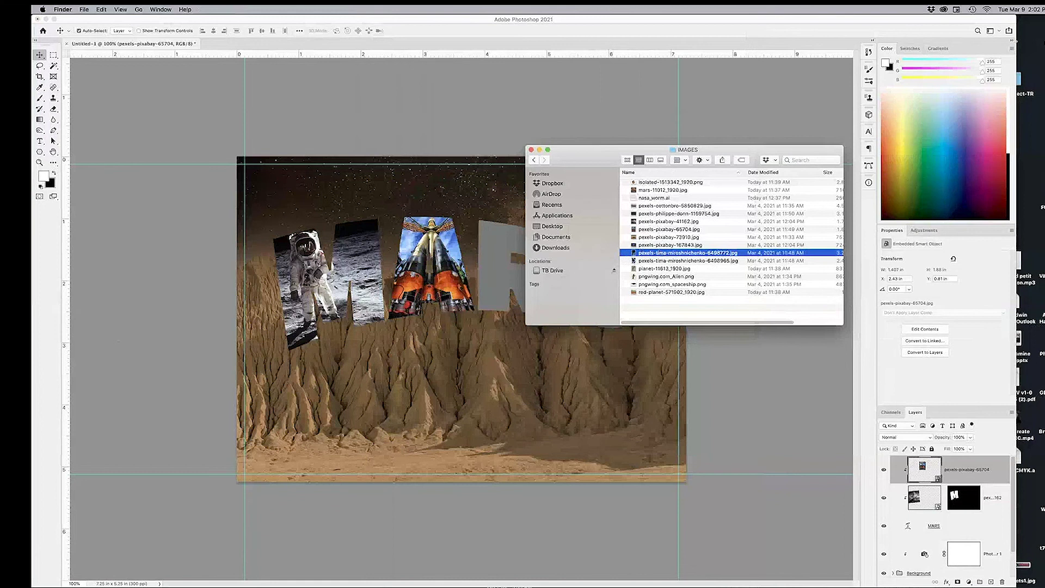
pyautogui.moveTo(633, 252); pyautogui.dragTo(450, 326)
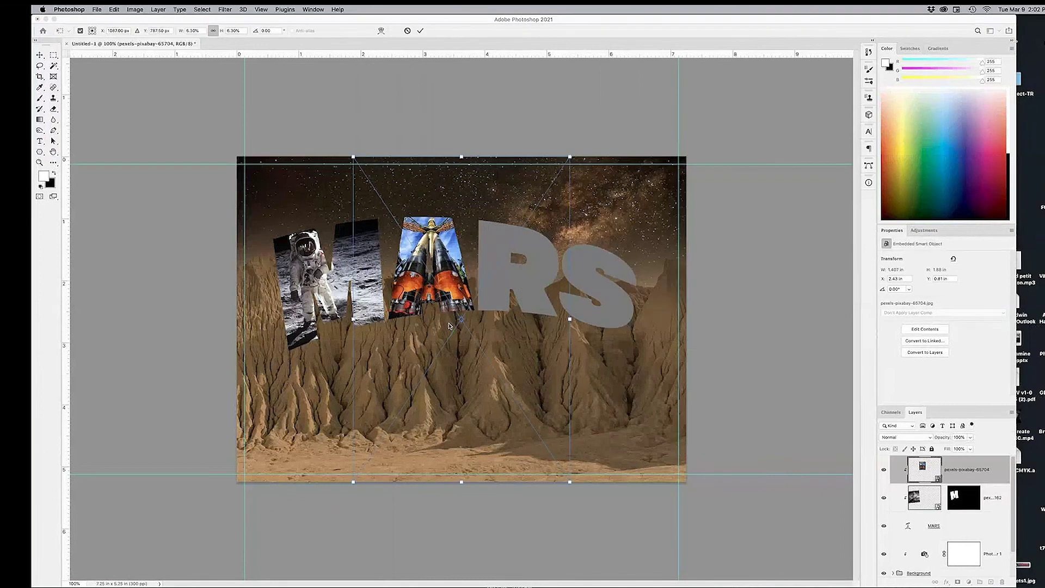
pyautogui.moveTo(519, 317); pyautogui.dragTo(565, 221)
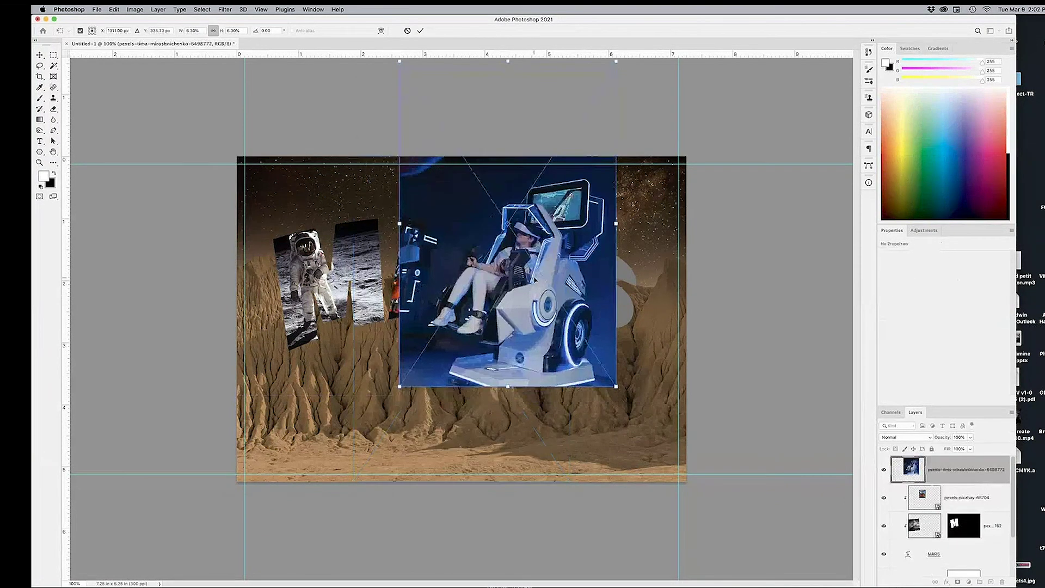
pyautogui.press('Return')
pyautogui.rightClick(963, 471)
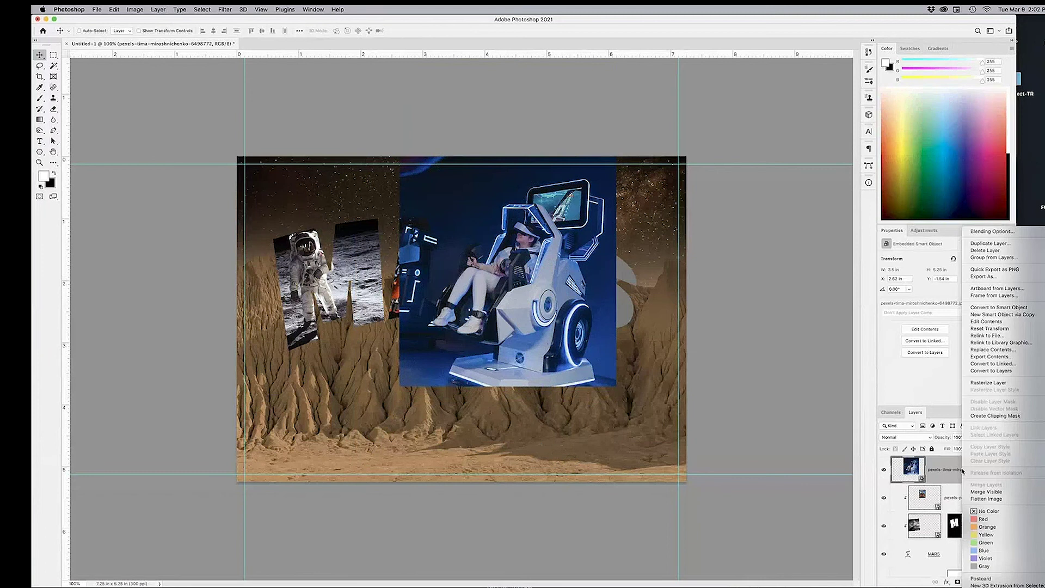
pyautogui.click(995, 415)
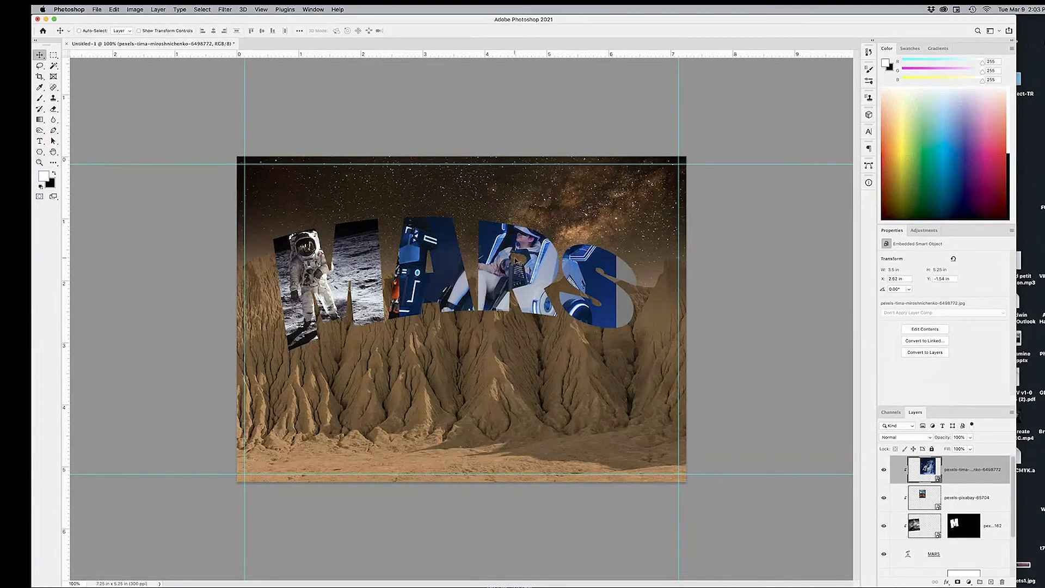
# - Scale the VR simulator photo down to about 2.54 by 3.8 in and position the seated person inside the letter R
pyautogui.hotkey('ctrl', 't')
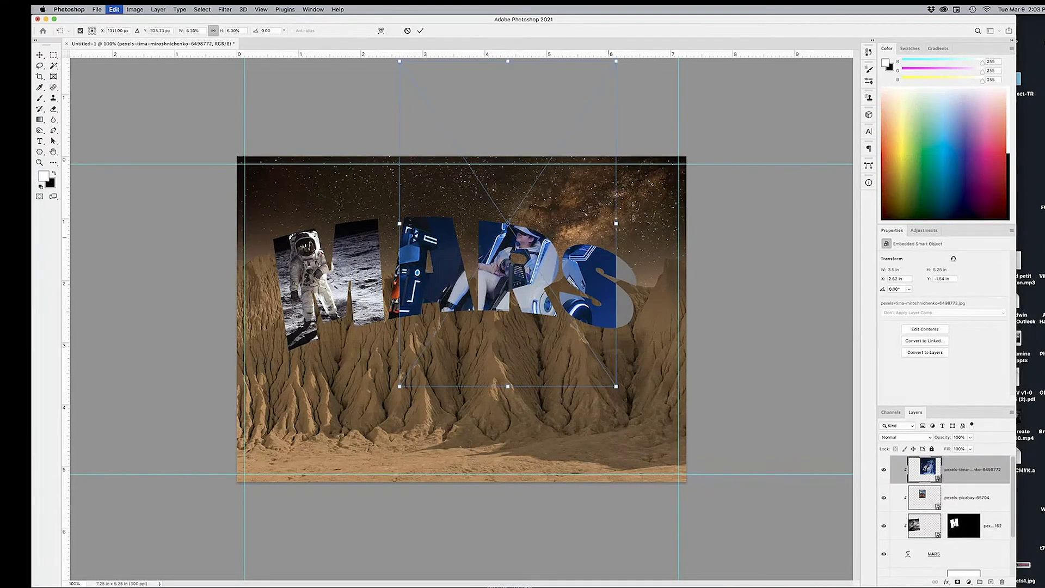
pyautogui.moveTo(617, 386); pyautogui.dragTo(556, 297)
pyautogui.moveTo(505, 203); pyautogui.dragTo(551, 276)
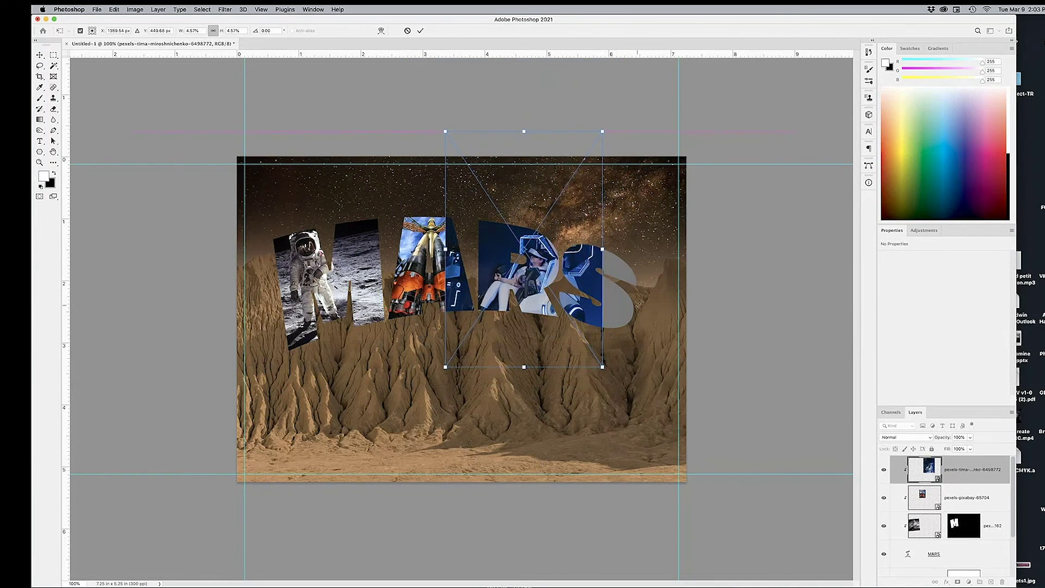
pyautogui.press('Return')
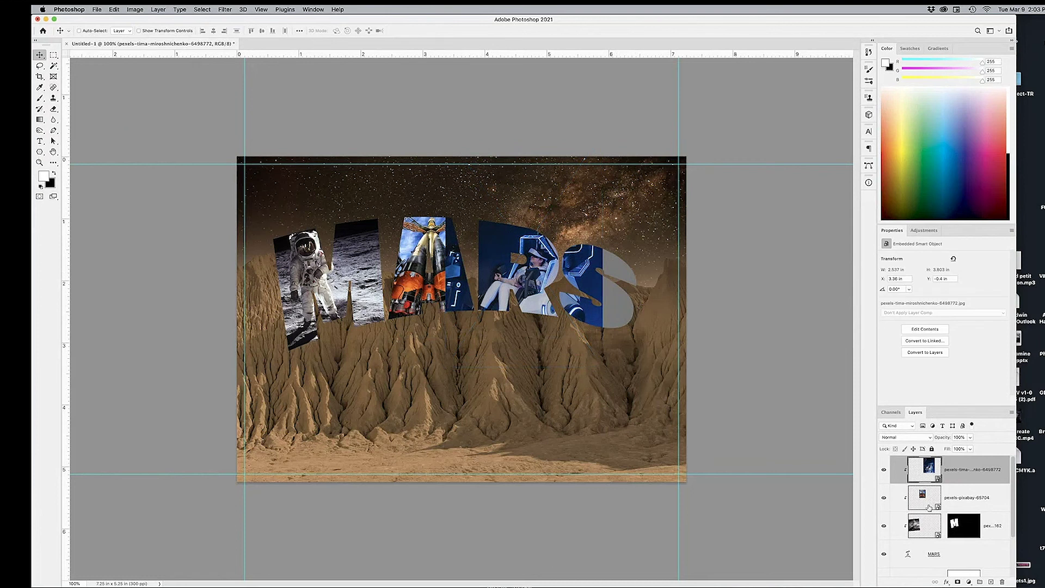
# - Load the MARS text outline as a selection and add it as a layer mask on the VR simulator layer
pyautogui.click(927, 556)
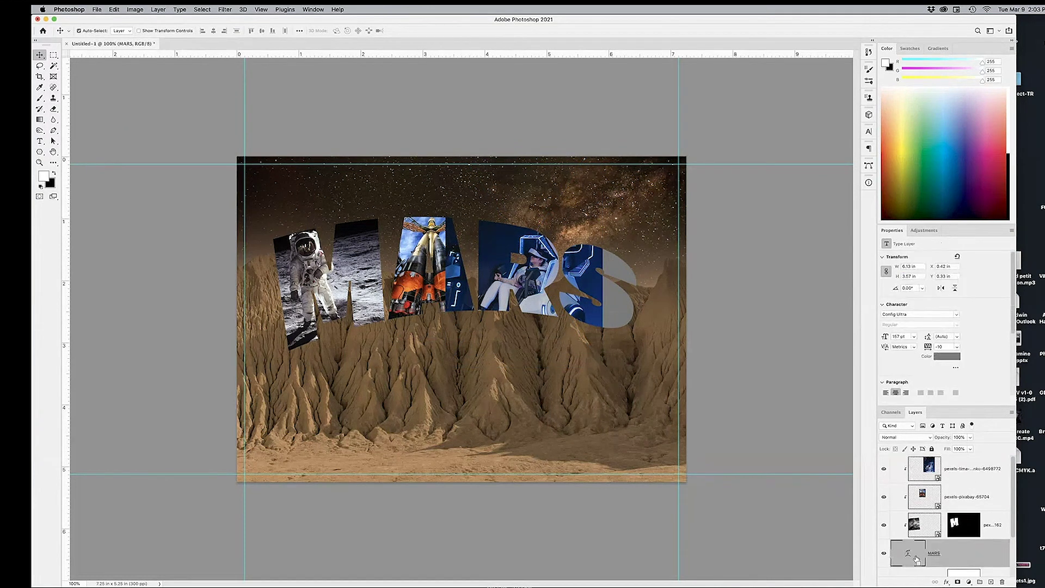
pyautogui.keyDown('super'); pyautogui.click(916, 559); pyautogui.keyUp('super')
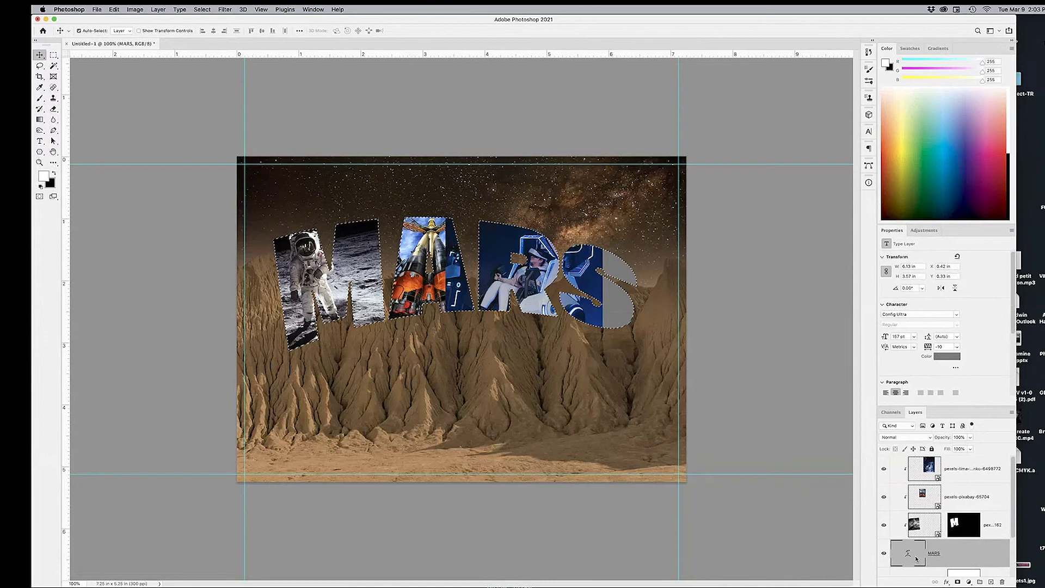
pyautogui.click(930, 467)
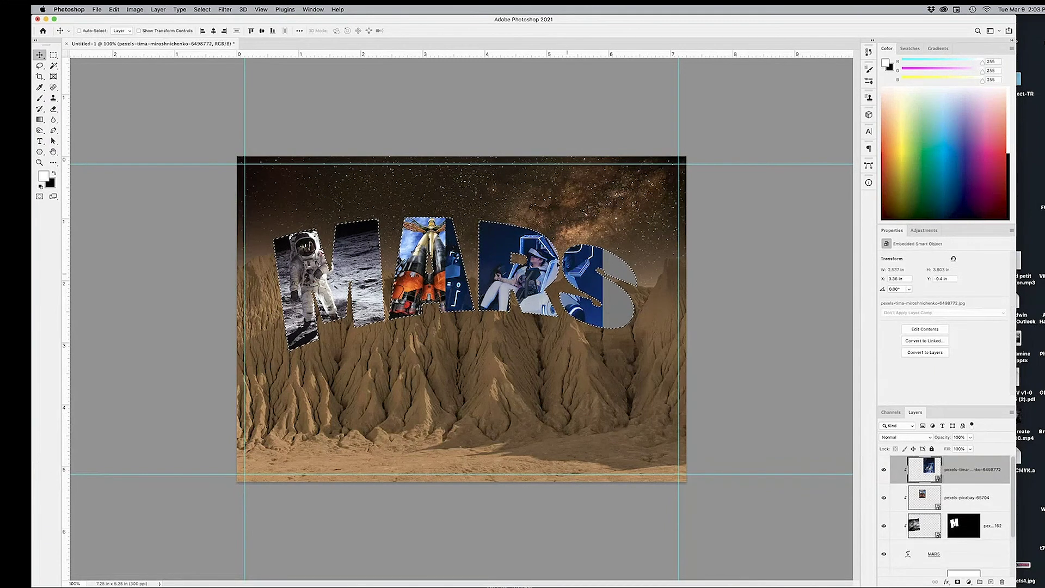
pyautogui.click(956, 582)
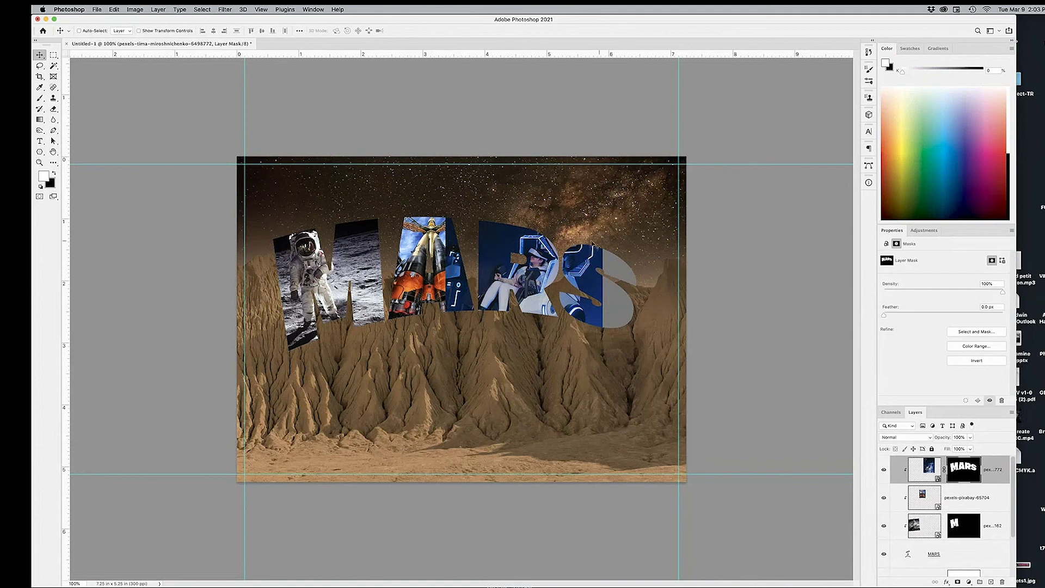
# - Select the area around the letter S with the Rectangular Marquee and clear it from the VR simulator layer's mask
pyautogui.keyDown('super'); pyautogui.click(537, 268); pyautogui.keyUp('super')
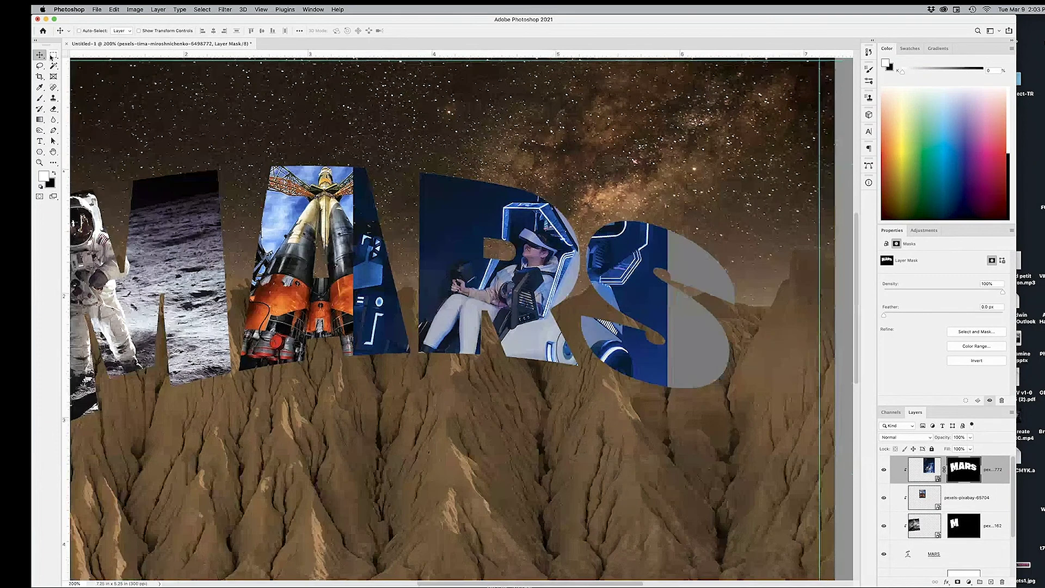
pyautogui.click(53, 55)
pyautogui.moveTo(778, 189); pyautogui.dragTo(580, 418)
pyautogui.press('Delete')
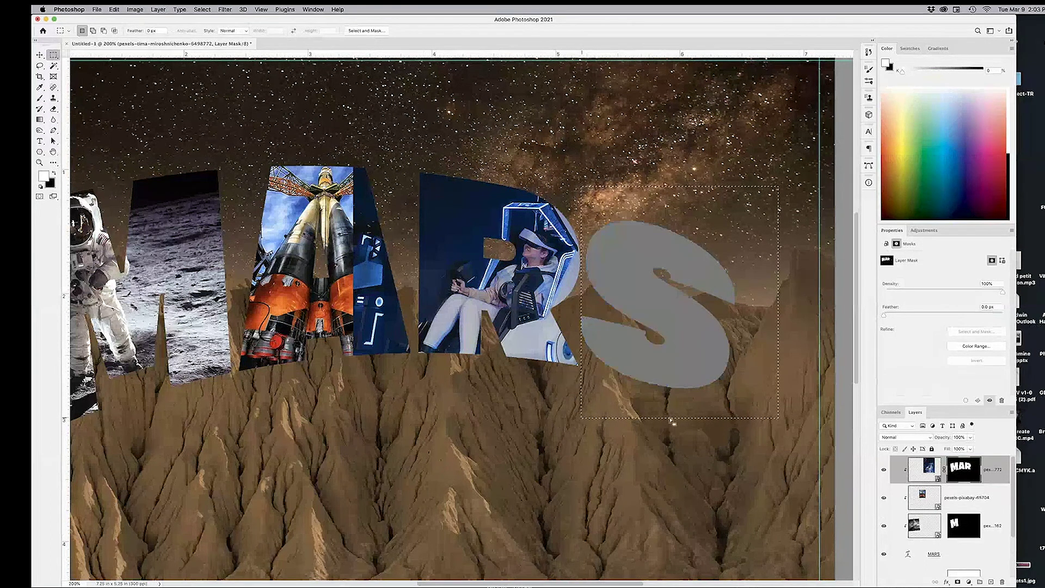
# - Clear the letters M and A from the VR simulator layer's mask so only the R remains, and deselect
pyautogui.moveTo(397, 154); pyautogui.dragTo(34, 515)
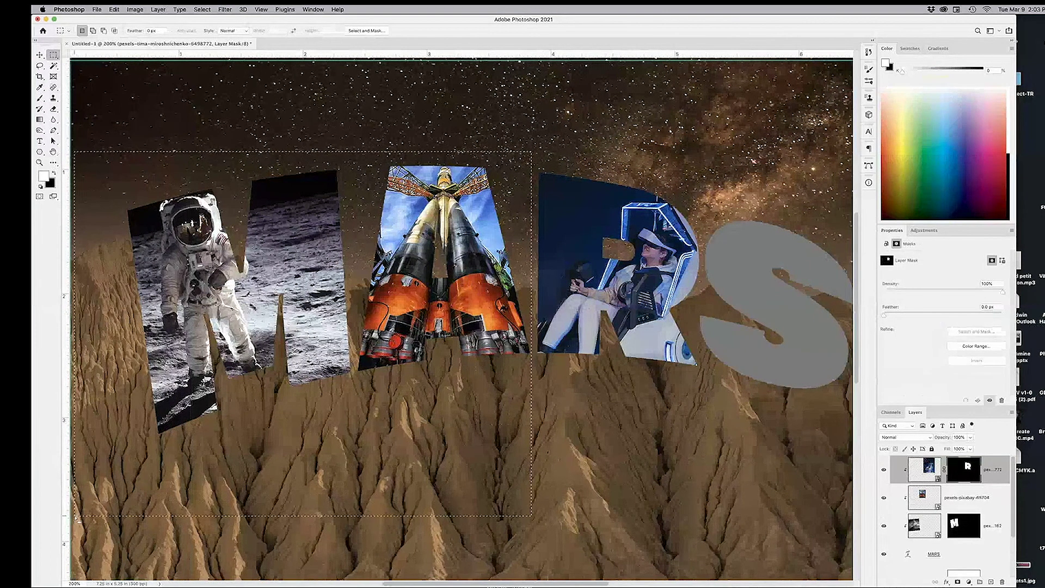
pyautogui.click(581, 445)
pyautogui.moveTo(626, 426); pyautogui.dragTo(536, 361)
pyautogui.press('super+minus')
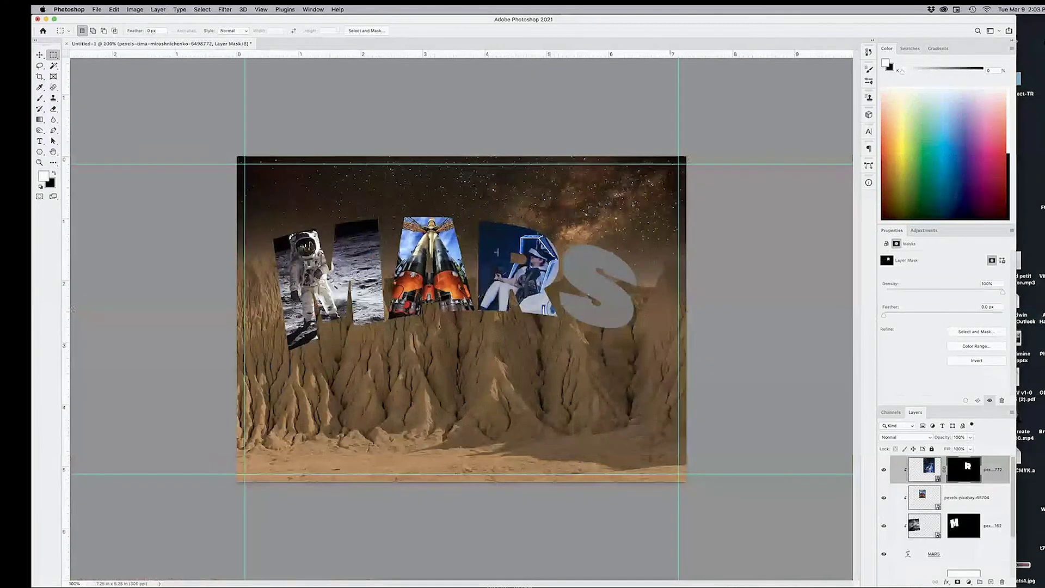
# - Switch to Finder and preview the photos in the IMAGES folder to find a fill for the letter S
pyautogui.press('super+Tab')
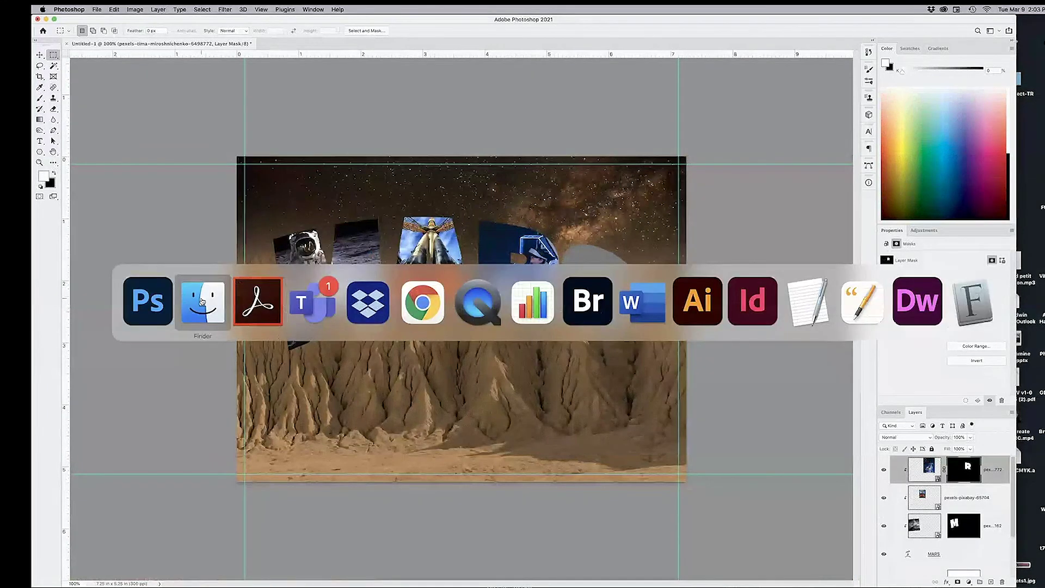
pyautogui.click(201, 301)
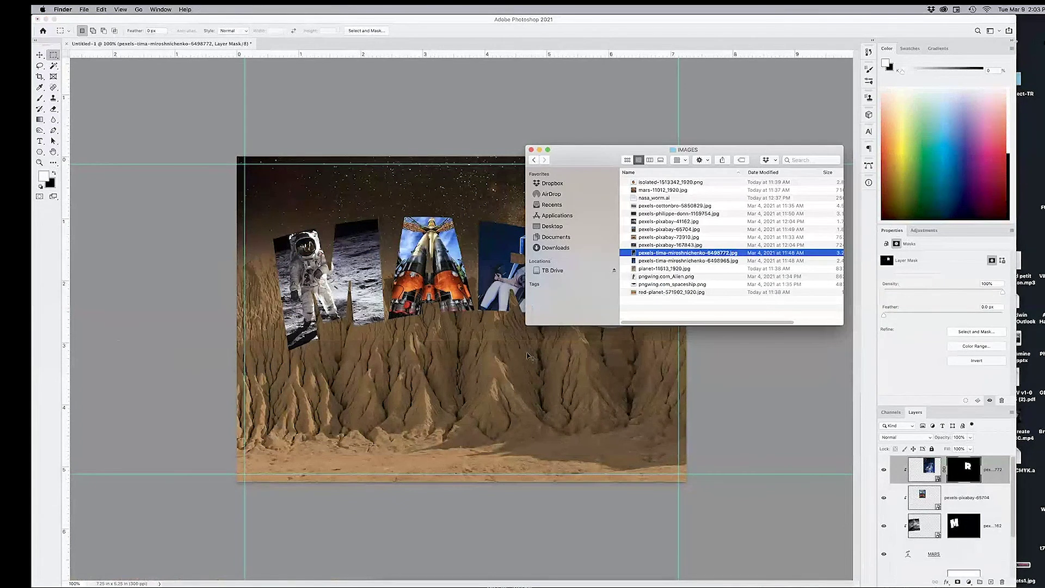
pyautogui.press('Down')
pyautogui.press('Up')
pyautogui.press('Up')
pyautogui.press('space')
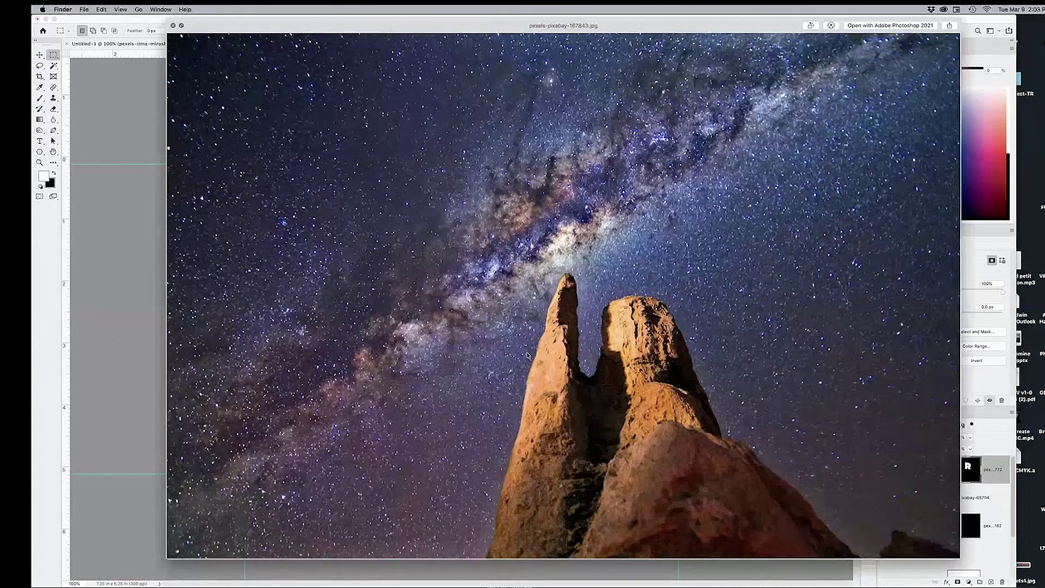
pyautogui.press('Up')
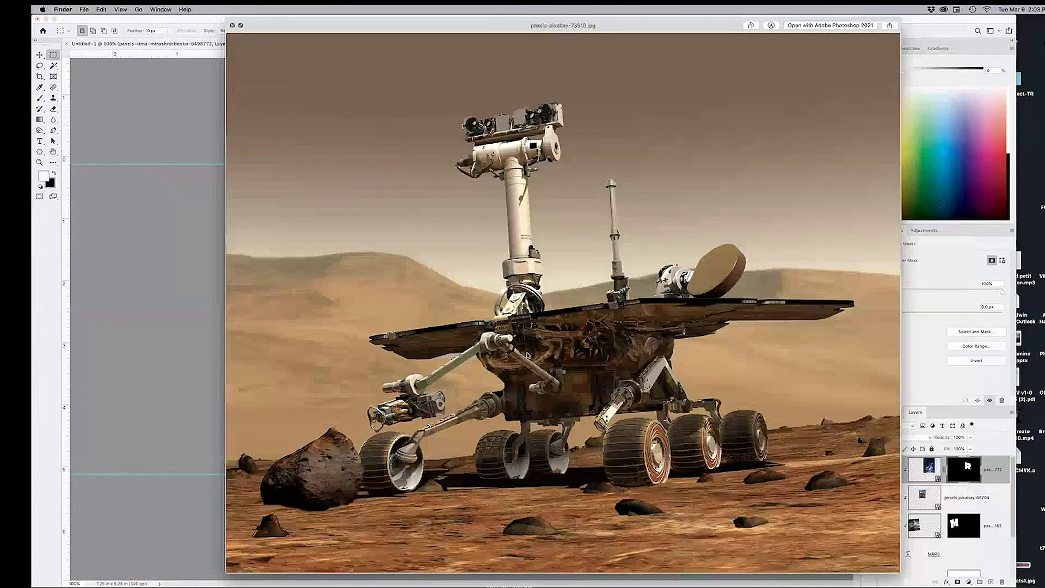
pyautogui.press('Up')
pyautogui.press('Up')
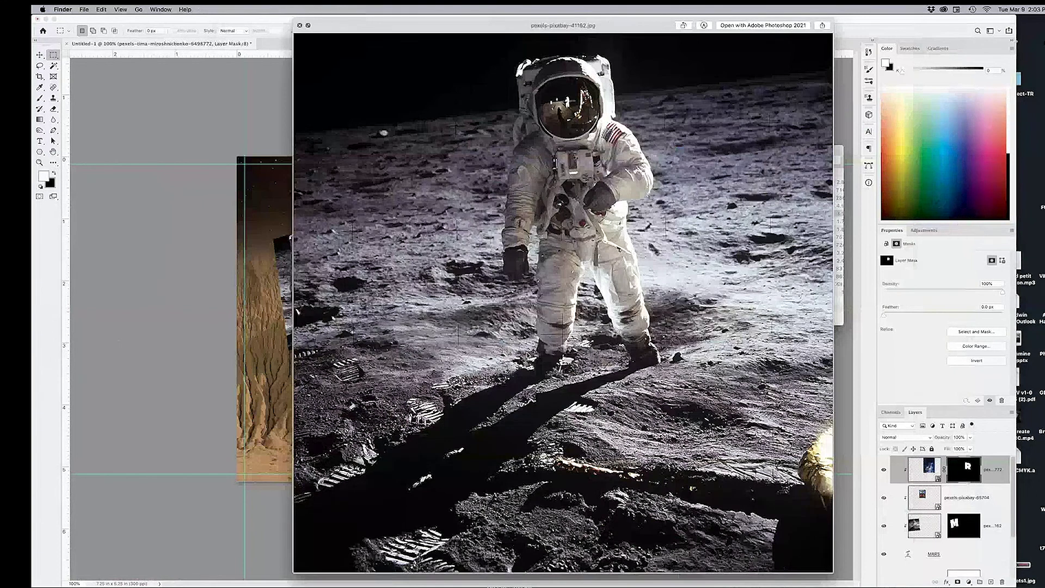
pyautogui.press('Up')
pyautogui.press('Up')
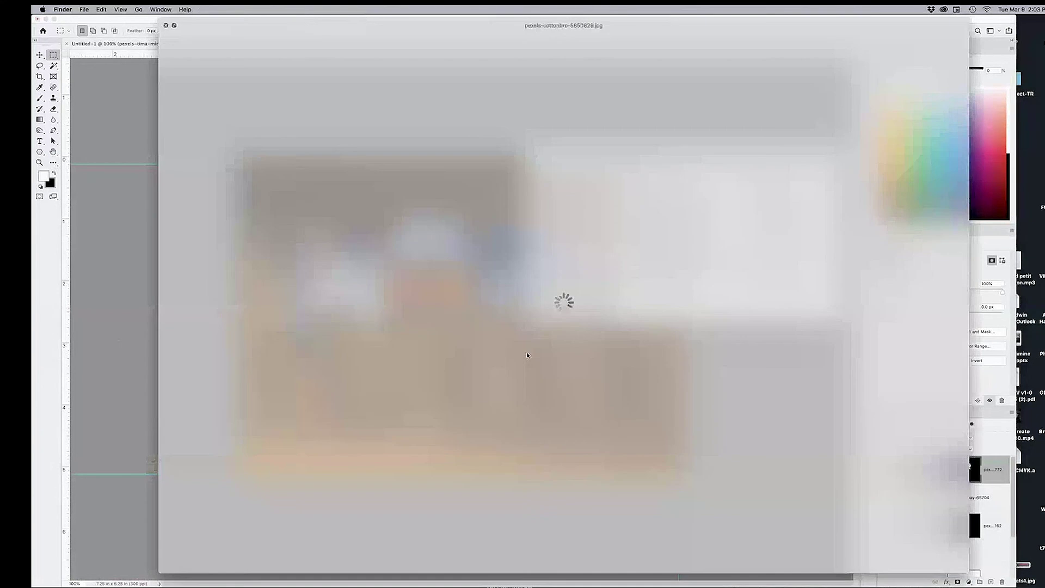
pyautogui.press('space')
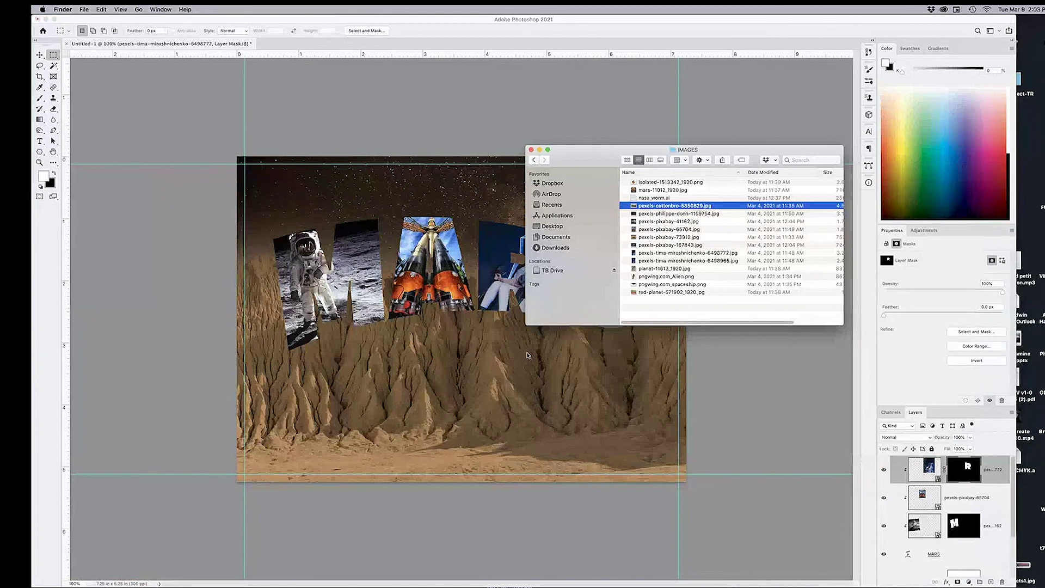
# - Preview mars-11012_1920.jpg and place it over the letter S, scaled down to about 1.7 in square
pyautogui.press('Up')
pyautogui.press('Up')
pyautogui.press('space')
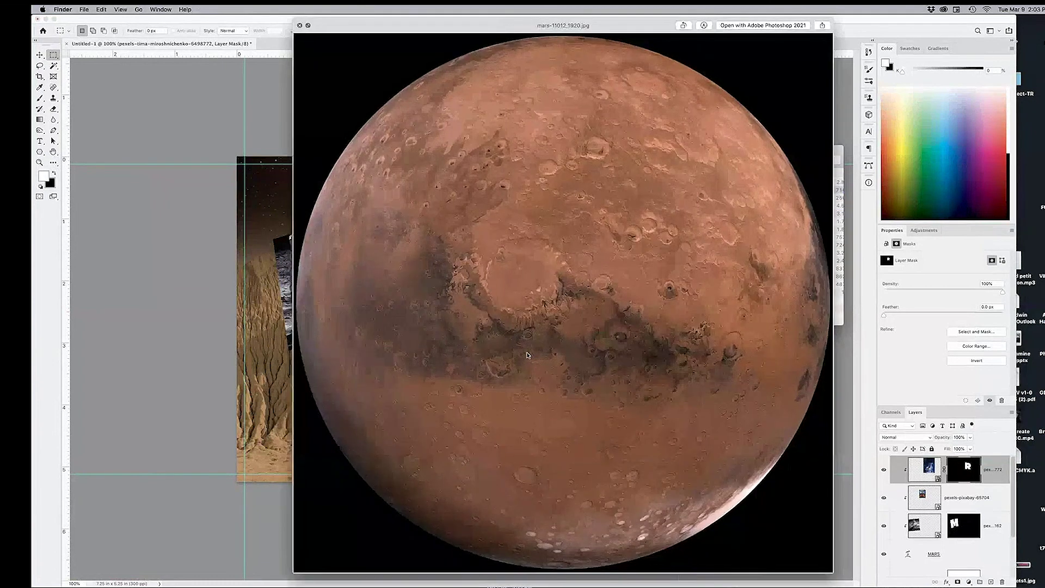
pyautogui.press('space')
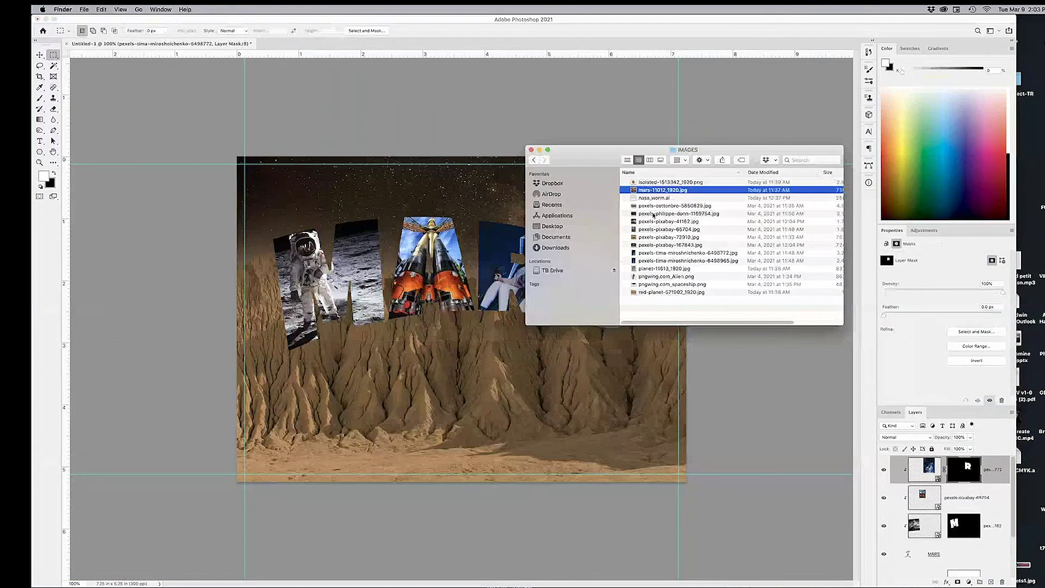
pyautogui.moveTo(633, 189); pyautogui.dragTo(441, 213)
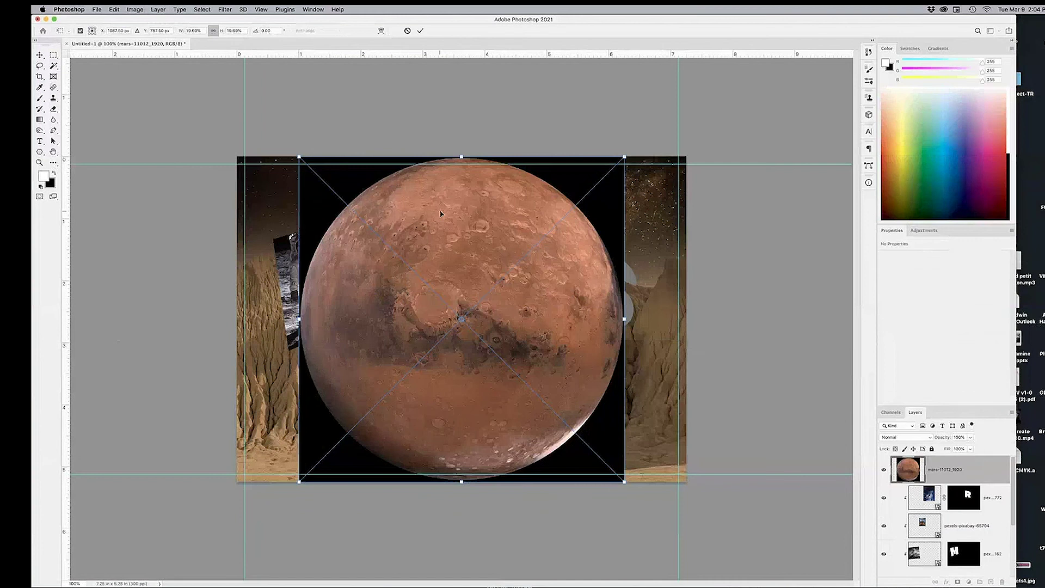
pyautogui.moveTo(624, 157); pyautogui.dragTo(444, 339)
pyautogui.moveTo(407, 390); pyautogui.dragTo(640, 284)
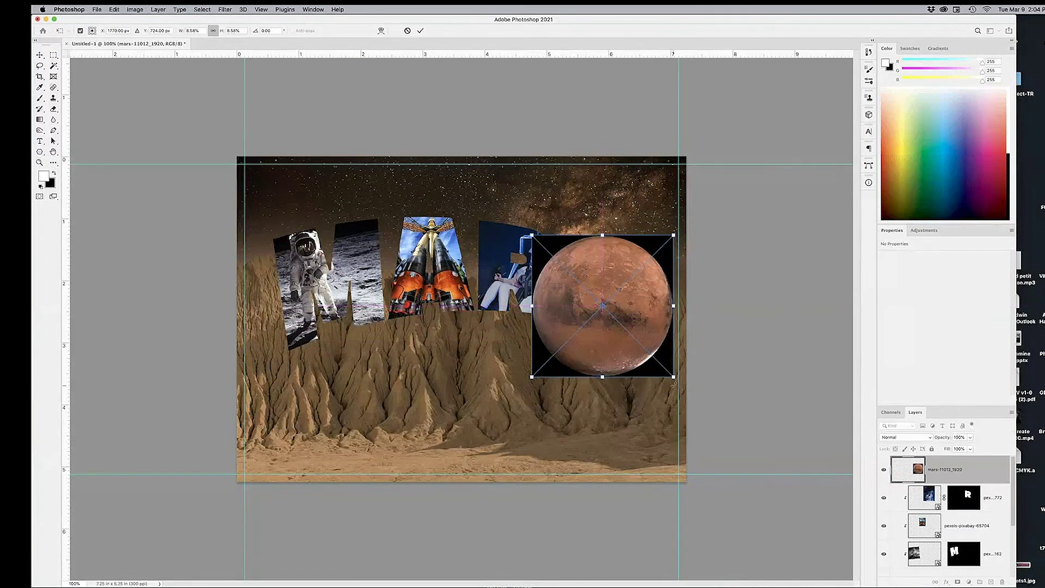
pyautogui.moveTo(674, 376); pyautogui.dragTo(647, 330)
pyautogui.press('Return')
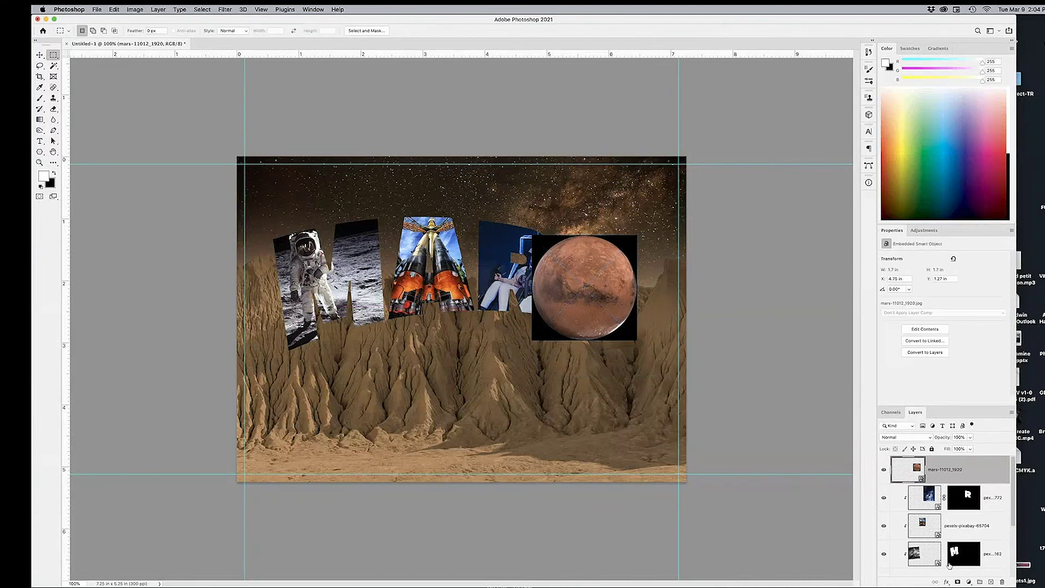
# - Clip the Mars planet layer to the MARS text and move it to about X 5.1 in, Y 1.2 in to fill the S
pyautogui.rightClick(983, 473)
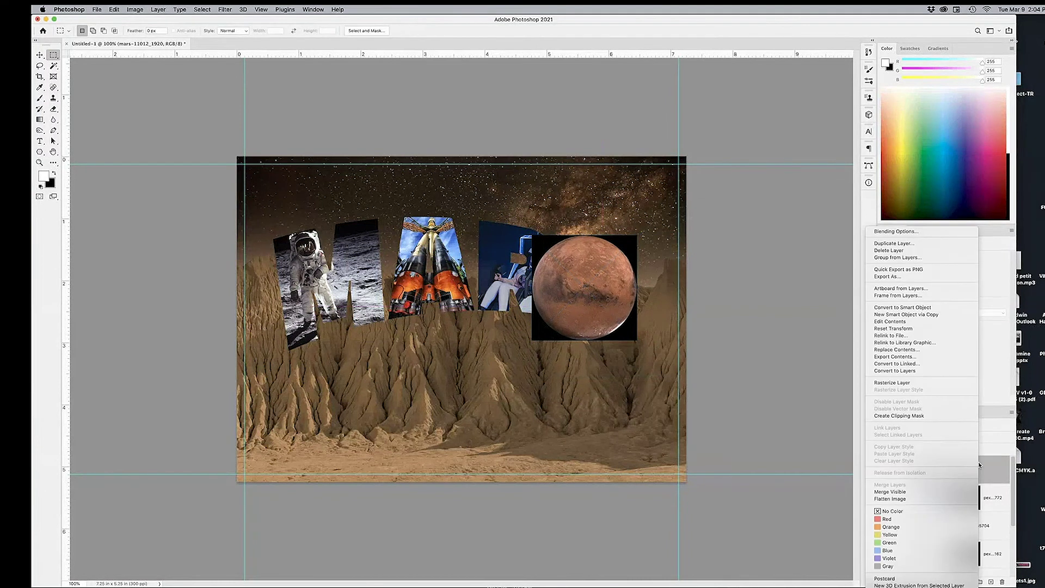
pyautogui.click(899, 416)
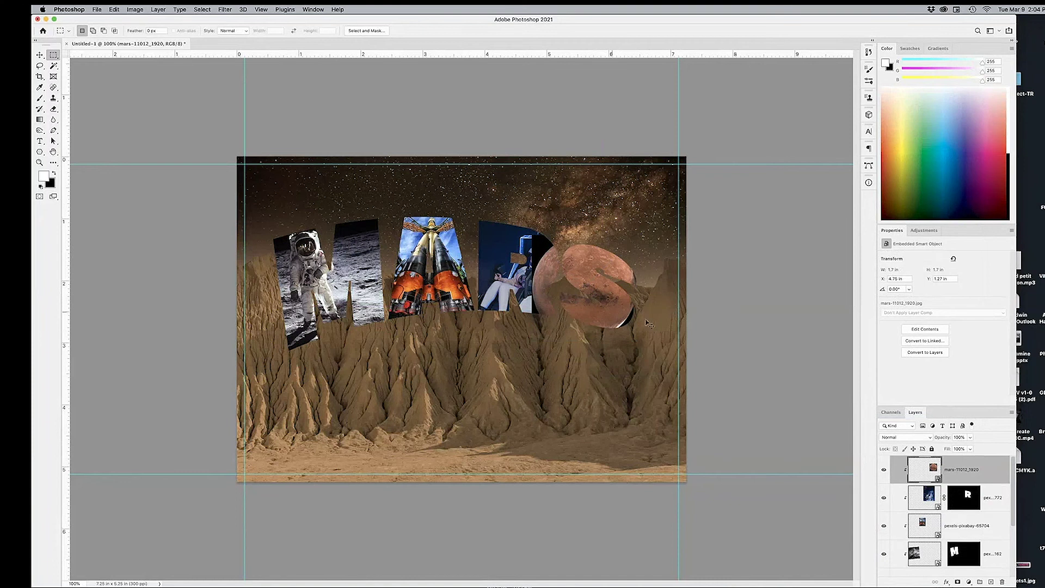
pyautogui.press('v')
pyautogui.moveTo(604, 311)
pyautogui.mouseDown()
pyautogui.moveTo(629, 295)
pyautogui.moveTo(600, 317)
pyautogui.moveTo(628, 312)
pyautogui.moveTo(616, 300)
pyautogui.moveTo(616, 310)
pyautogui.mouseUp()
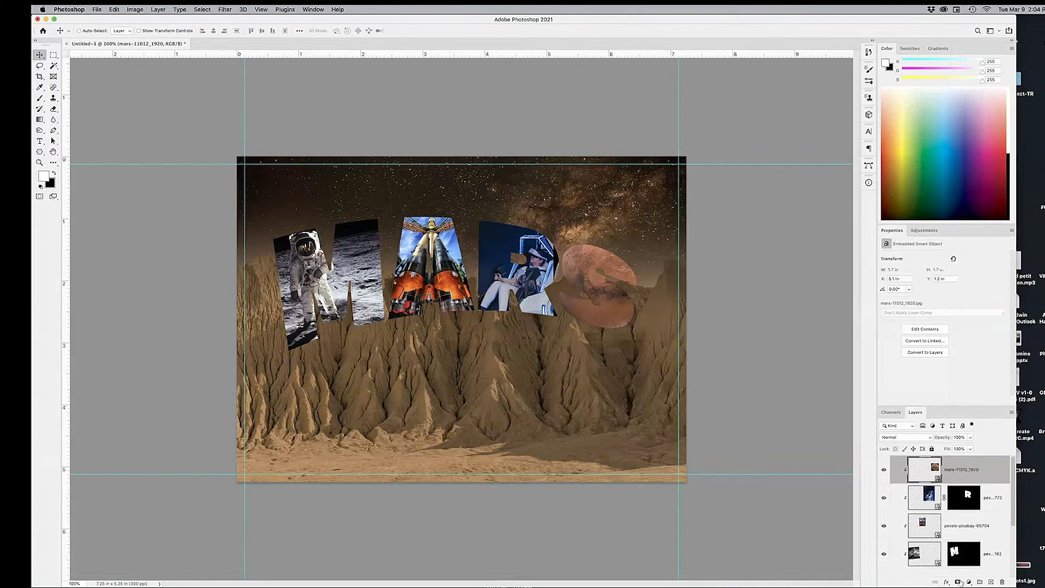
# - Add a mask from the MARS text outline to the Mars planet layer and activate the Rectangular Marquee tool
pyautogui.scroll(-2, 920, 544)
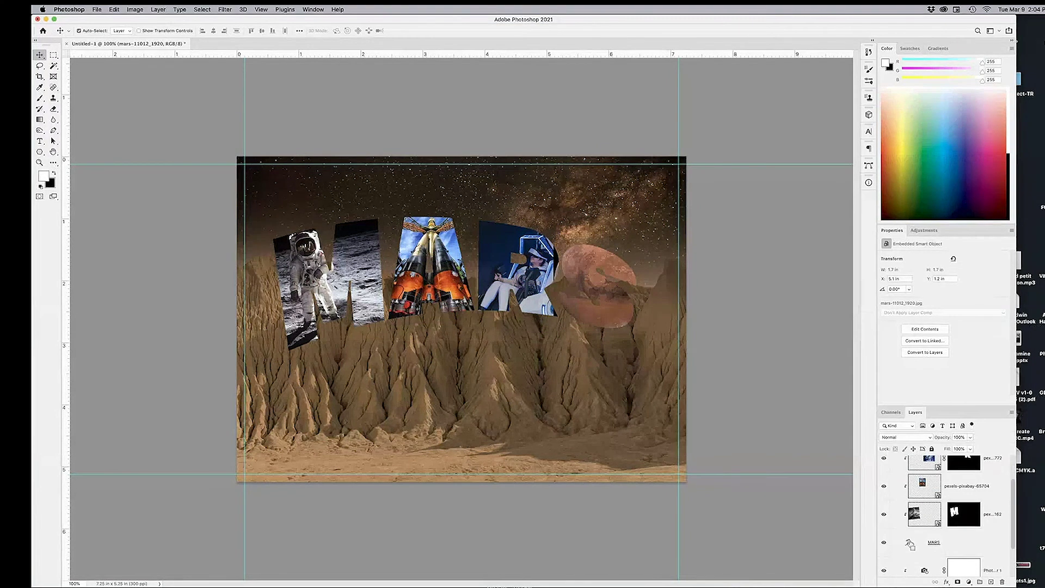
pyautogui.keyDown('super'); pyautogui.click(908, 541); pyautogui.keyUp('super')
pyautogui.scroll(2, 908, 541)
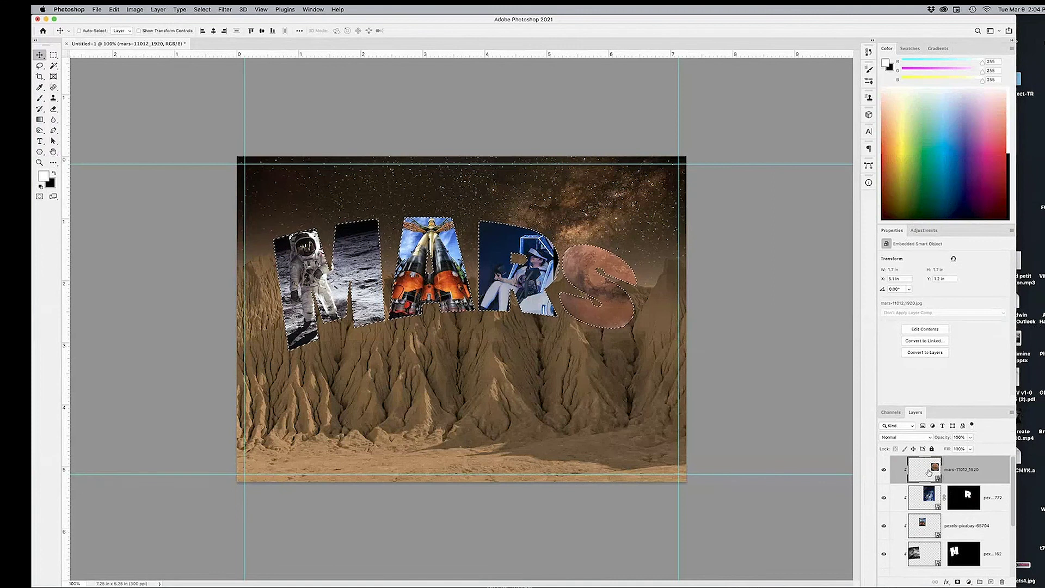
pyautogui.click(959, 581)
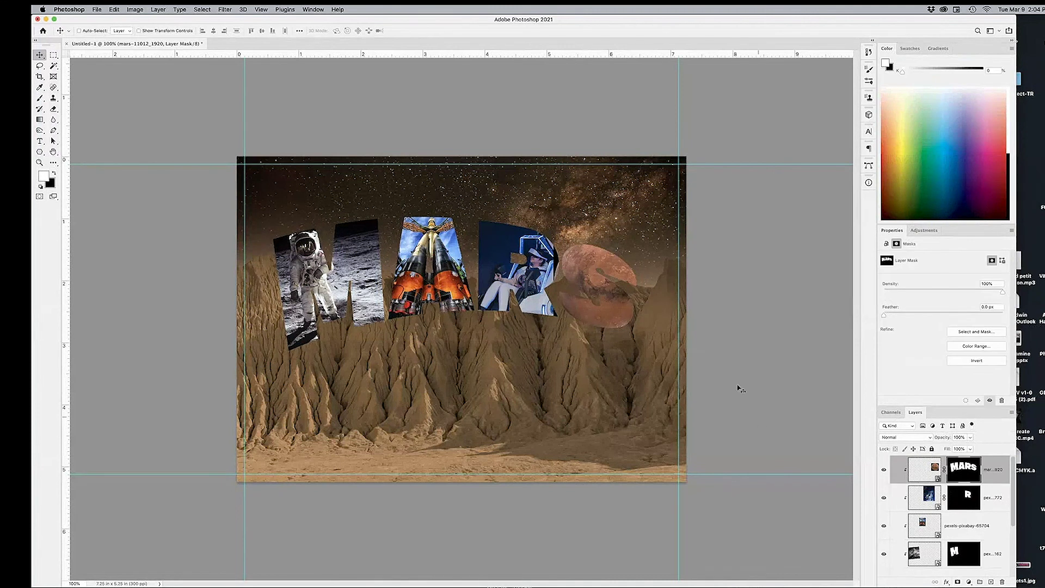
pyautogui.press('m')
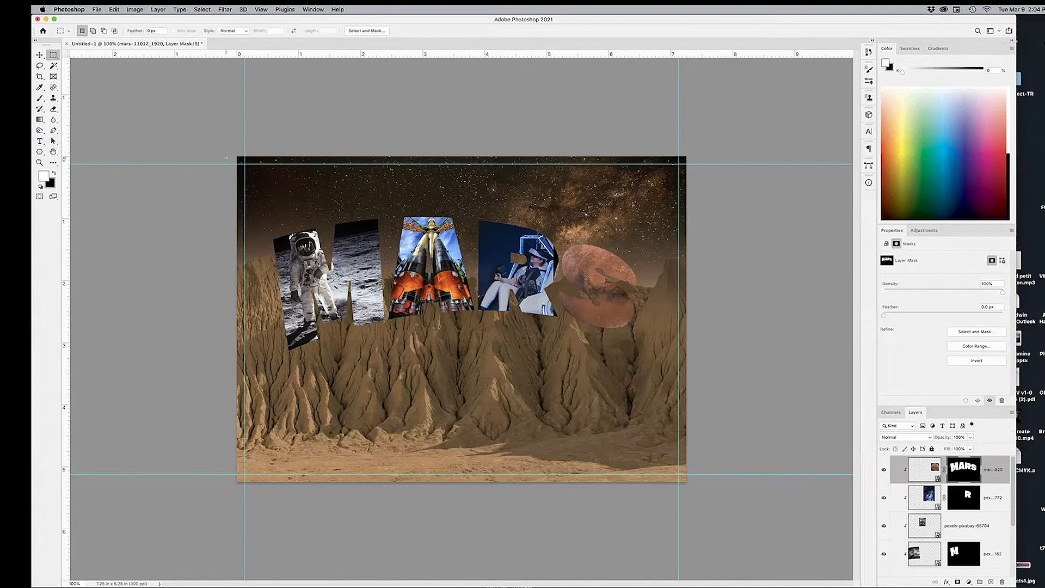
# - Clear the M, A and R areas from the Mars planet layer's mask so the planet fills only the S
pyautogui.moveTo(237, 157); pyautogui.dragTo(559, 408)
pyautogui.moveTo(523, 234); pyautogui.dragTo(488, 308)
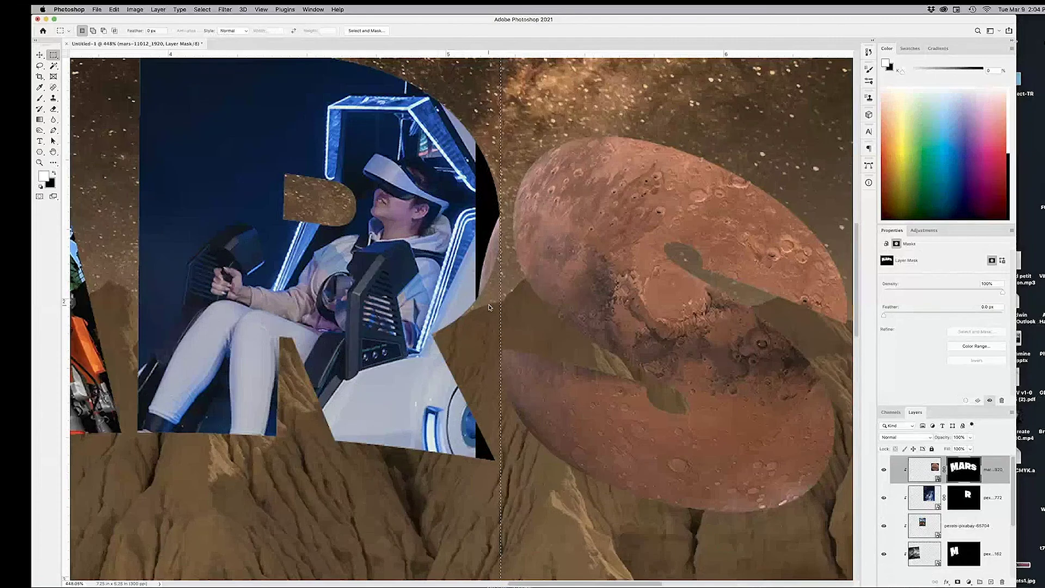
pyautogui.press('Delete')
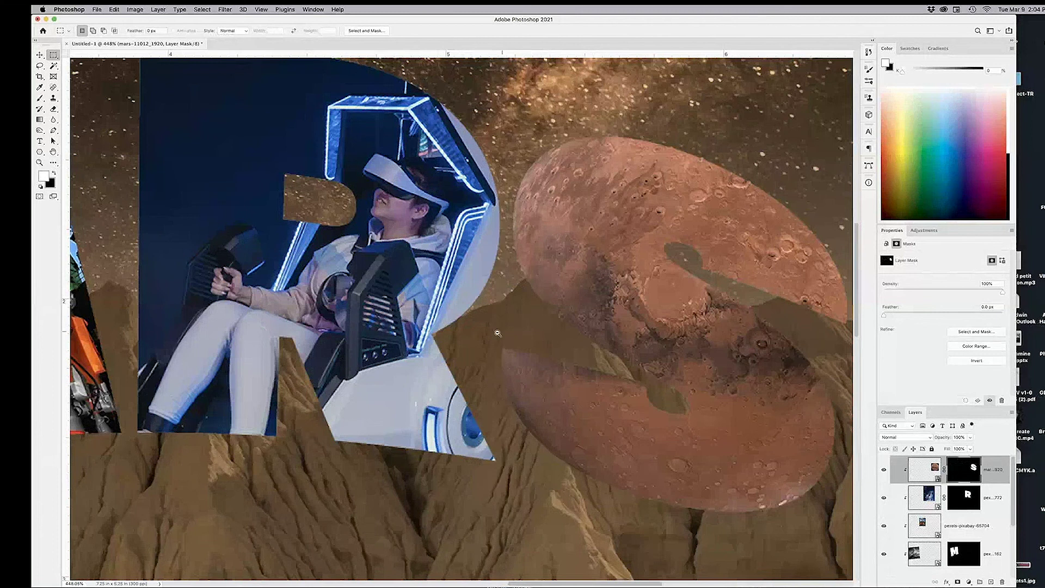
pyautogui.scroll(-10, 498, 332)
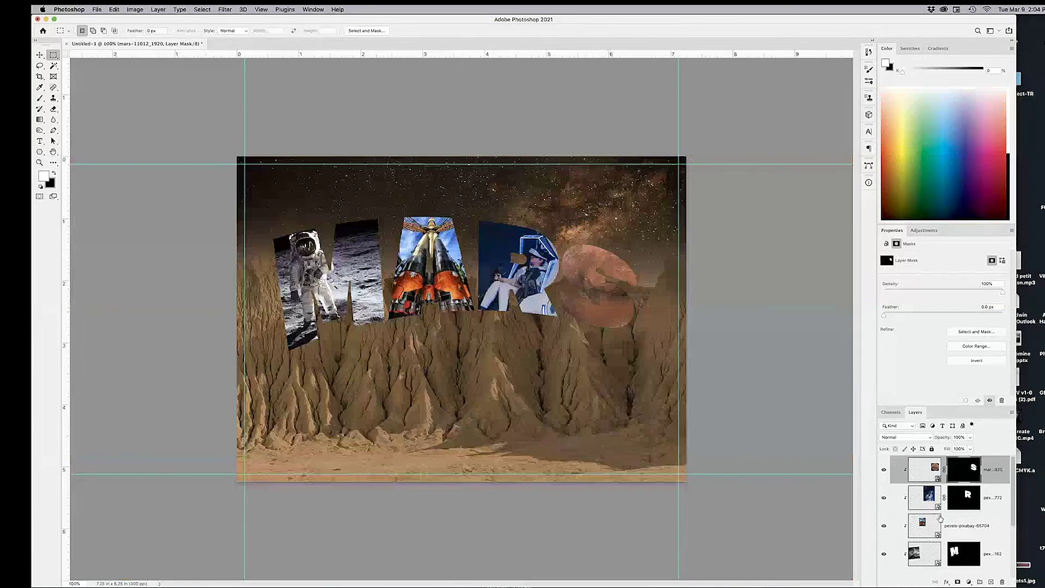
# - Add a Stroke layer style to the MARS text layer and move its settings dialog clear of the lettering
pyautogui.scroll(-3, 937, 539)
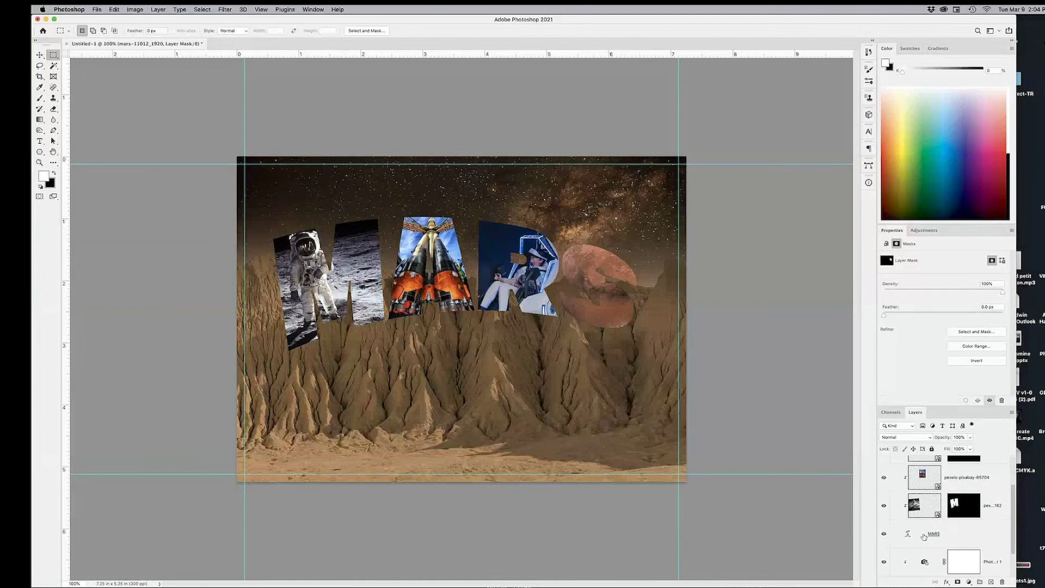
pyautogui.click(925, 538)
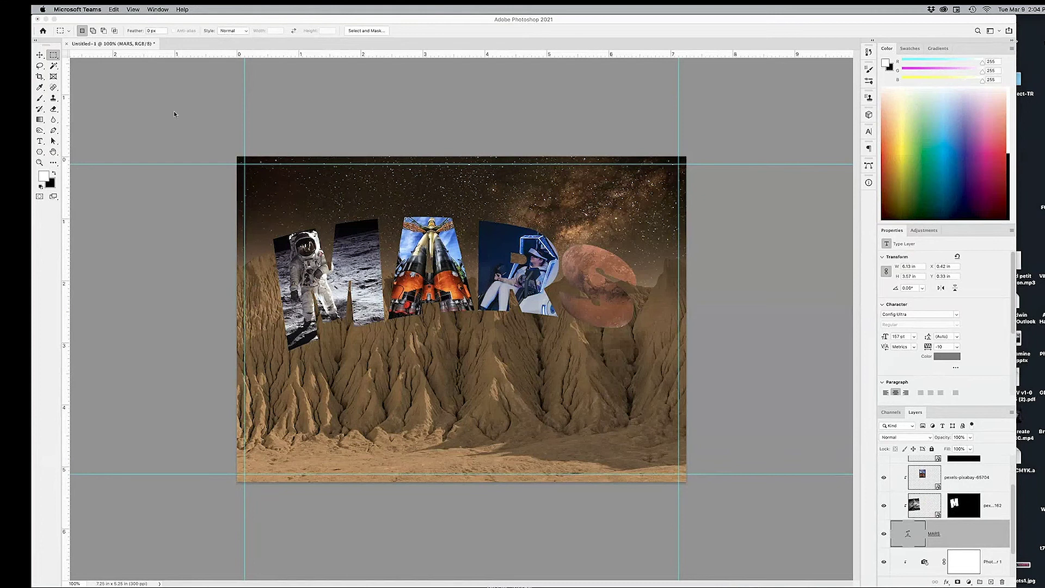
pyautogui.click(150, 20)
pyautogui.click(158, 10)
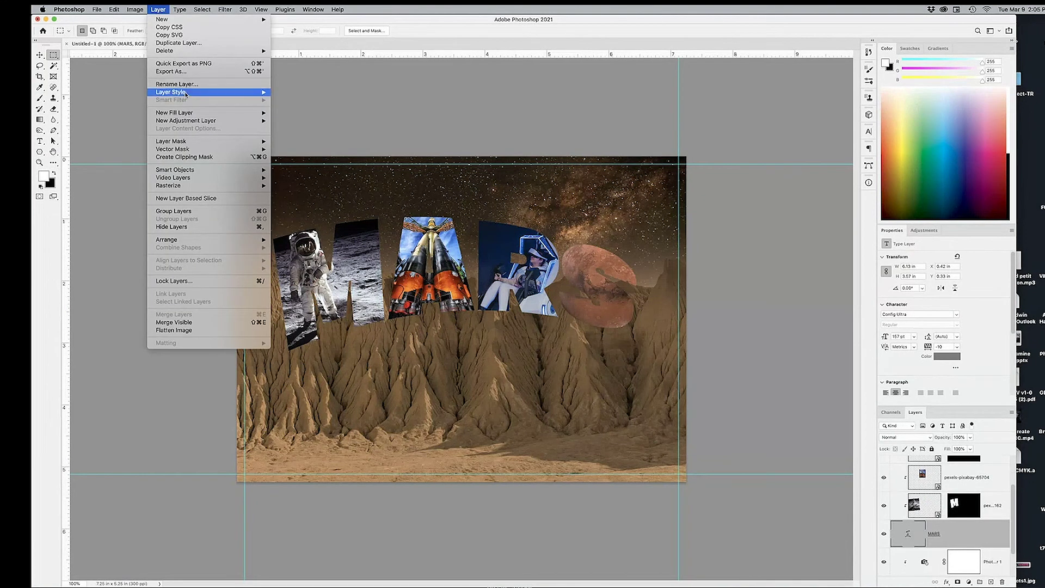
pyautogui.moveTo(256, 92)
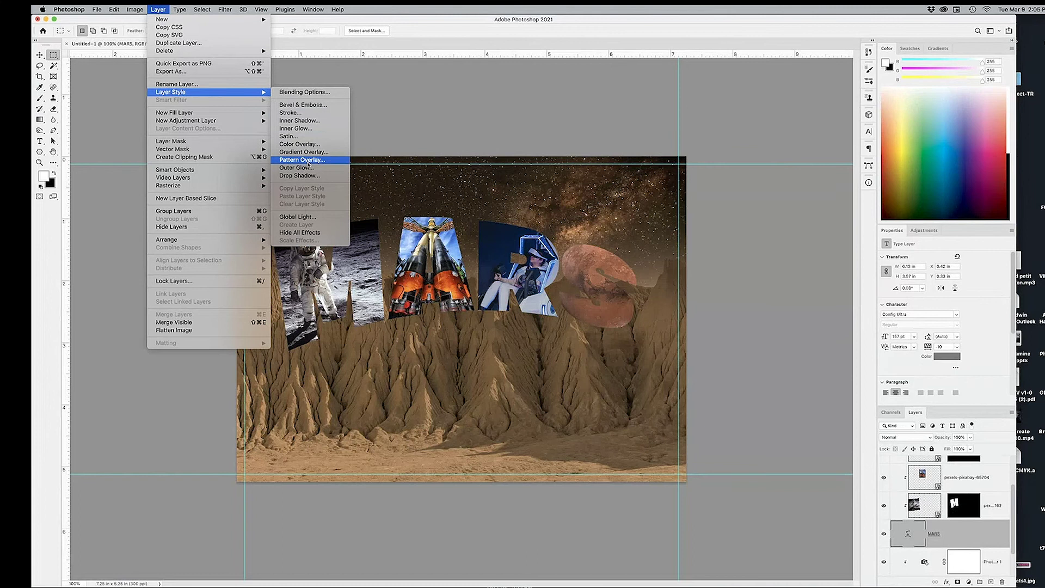
pyautogui.click(313, 112)
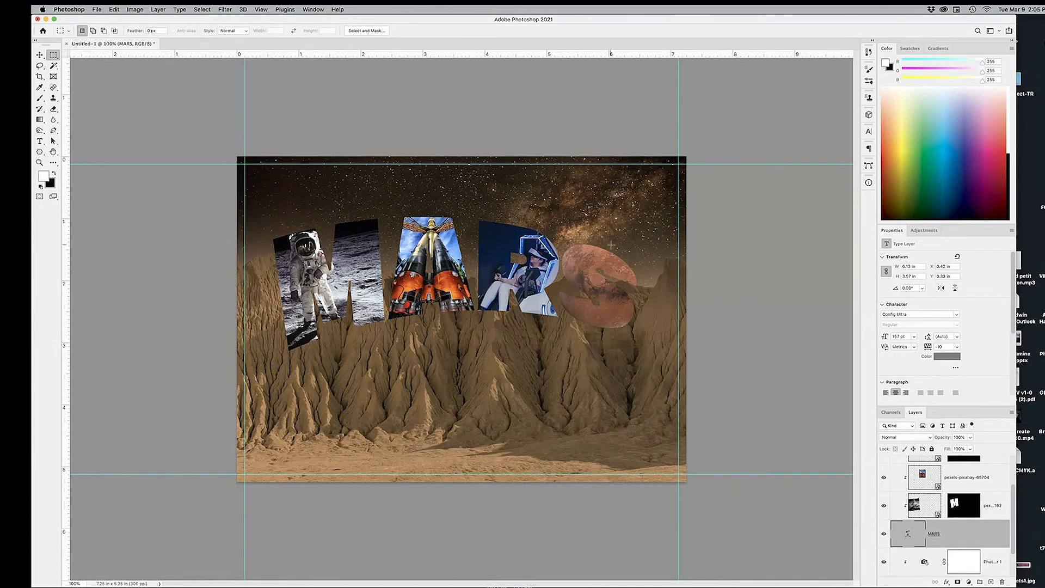
pyautogui.moveTo(608, 144); pyautogui.dragTo(591, 355)
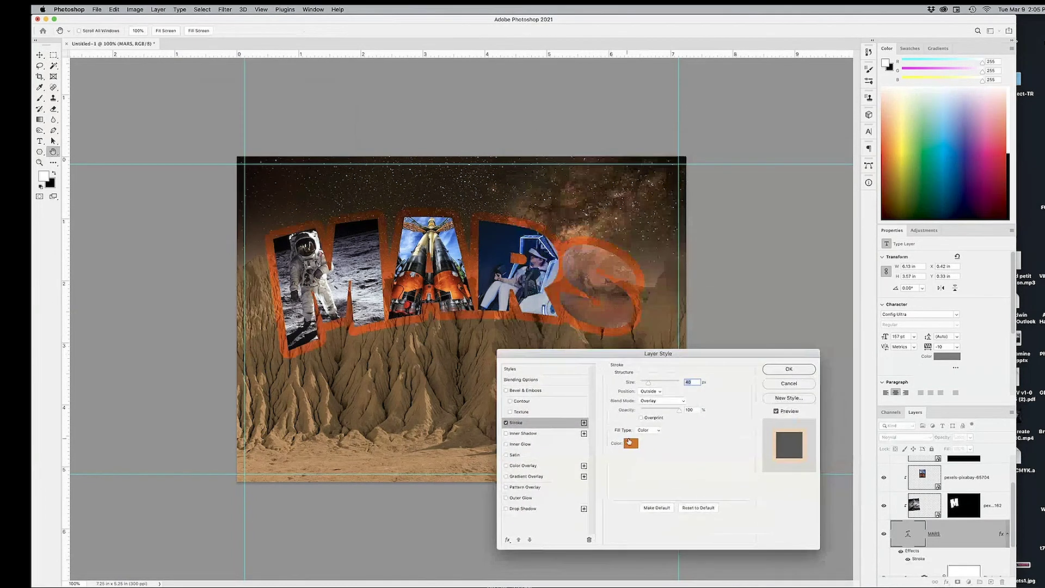
# - Try the Bevel & Emboss effect with Texture on the MARS text and switch both off again
pyautogui.click(528, 370)
pyautogui.click(521, 412)
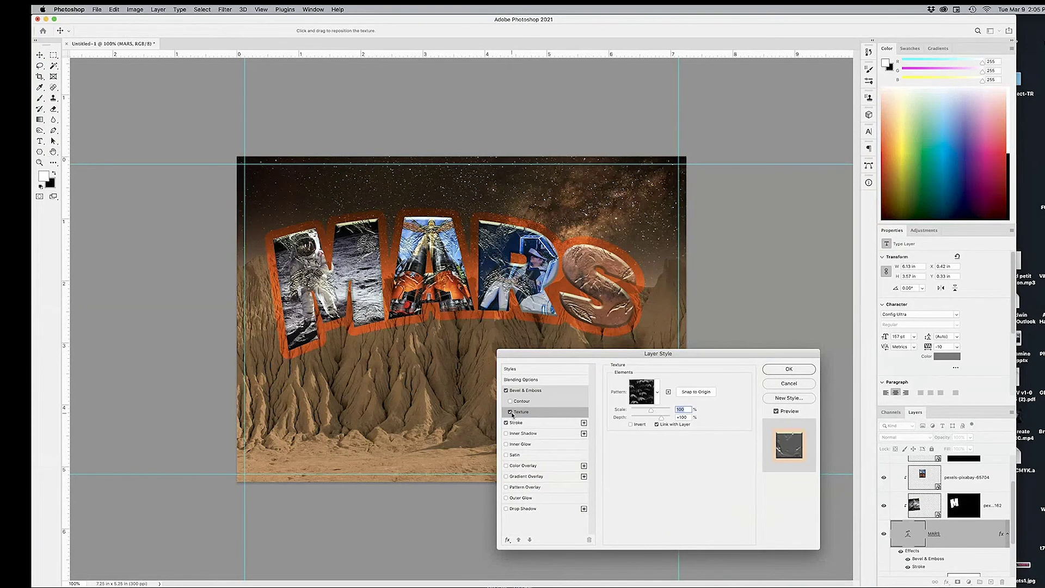
pyautogui.click(510, 412)
pyautogui.click(506, 390)
pyautogui.click(526, 391)
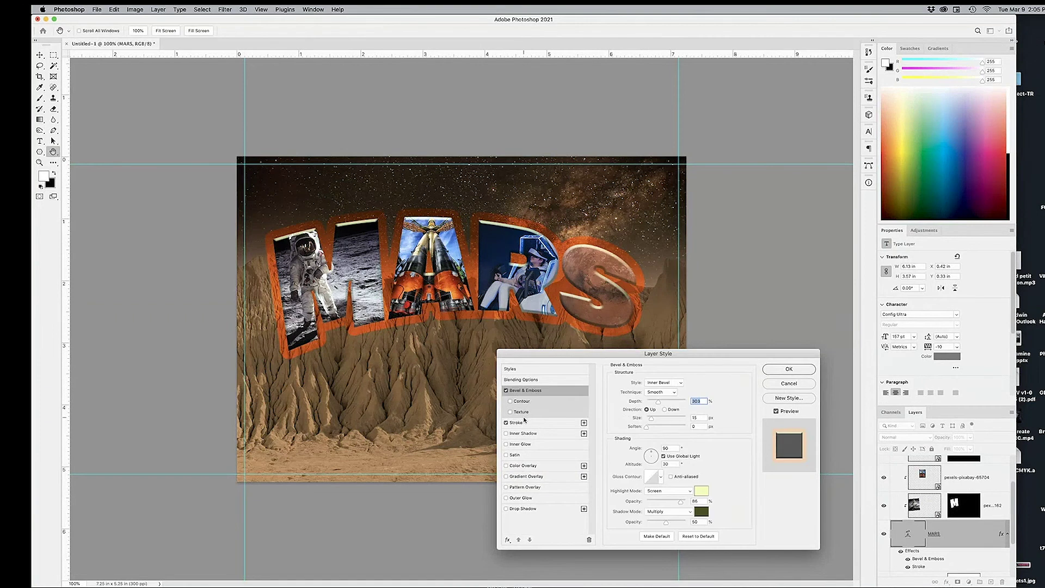
pyautogui.click(505, 390)
# - Change the colour of the MARS text's stroke to bright green, hex 3ce210
pyautogui.click(528, 423)
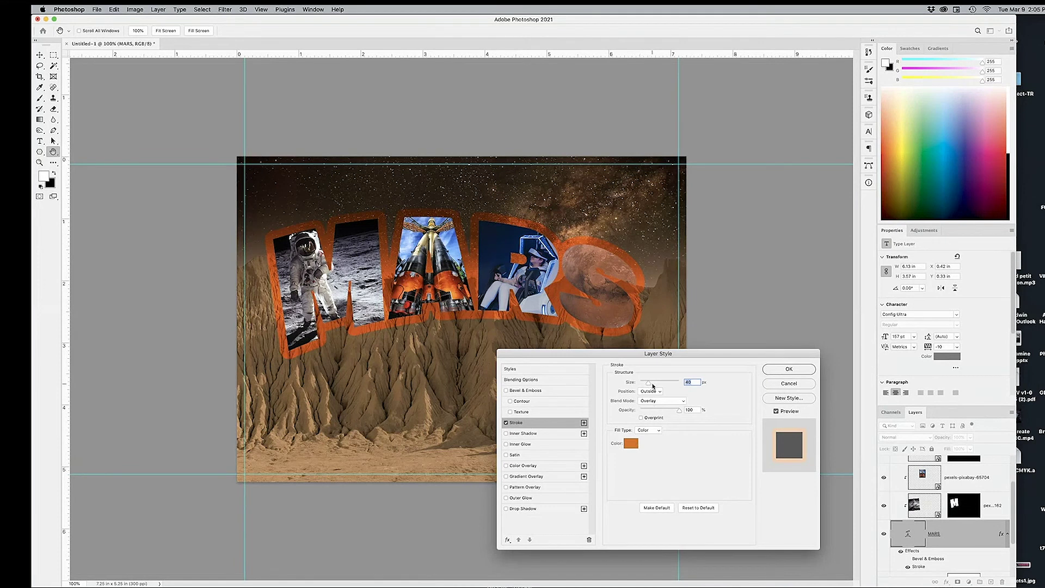
pyautogui.moveTo(650, 384); pyautogui.dragTo(654, 385)
pyautogui.click(631, 446)
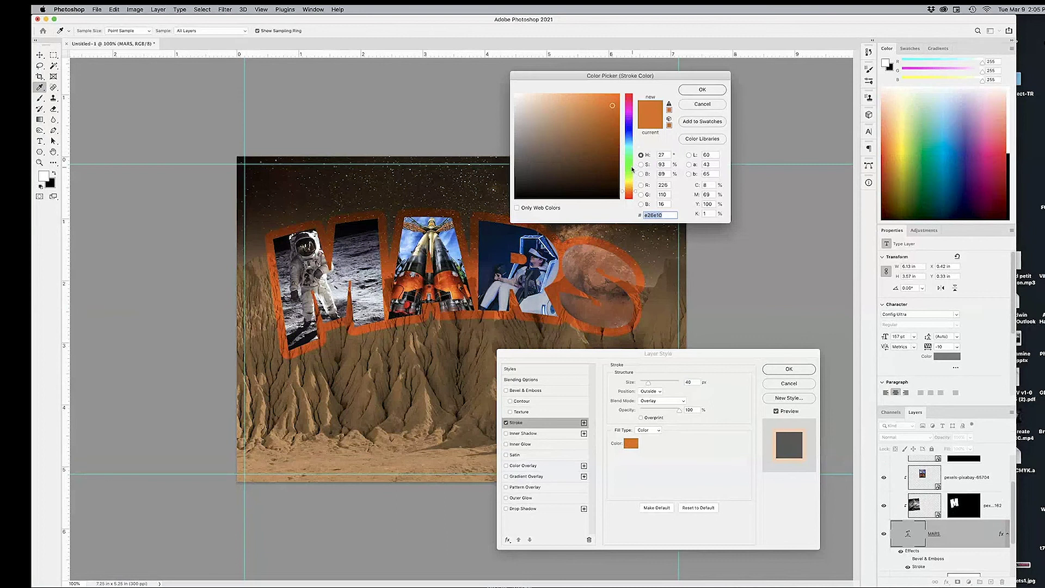
pyautogui.click(632, 169)
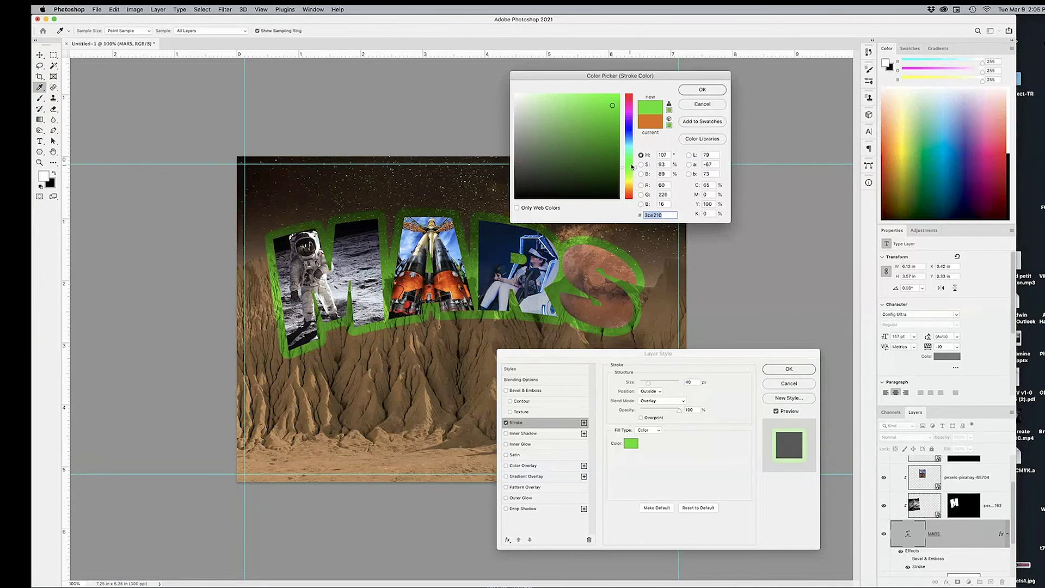
pyautogui.click(702, 89)
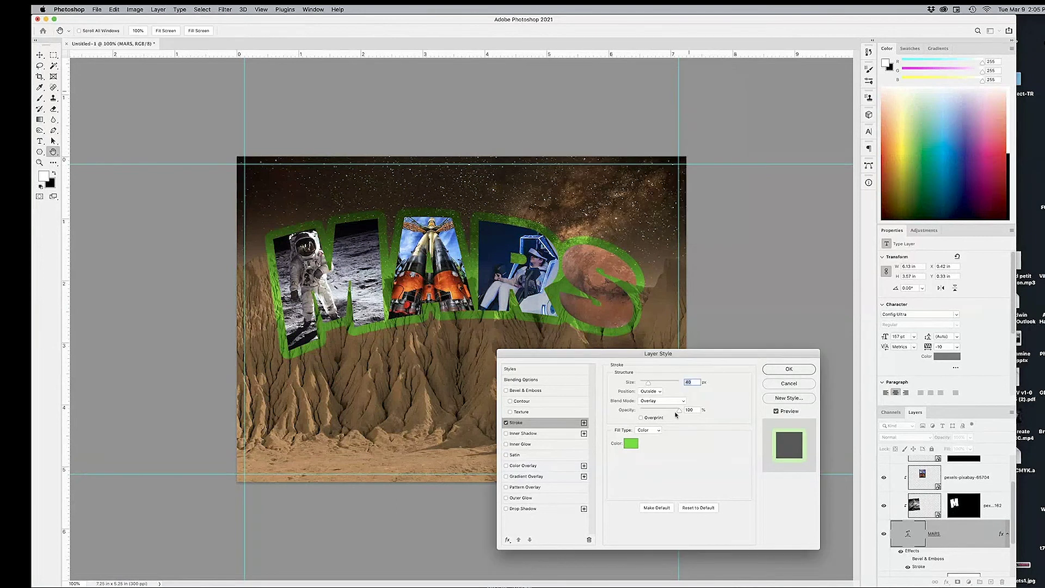
# - Try the Inside and Center positions for the green stroke and return it to Outside
pyautogui.click(652, 392)
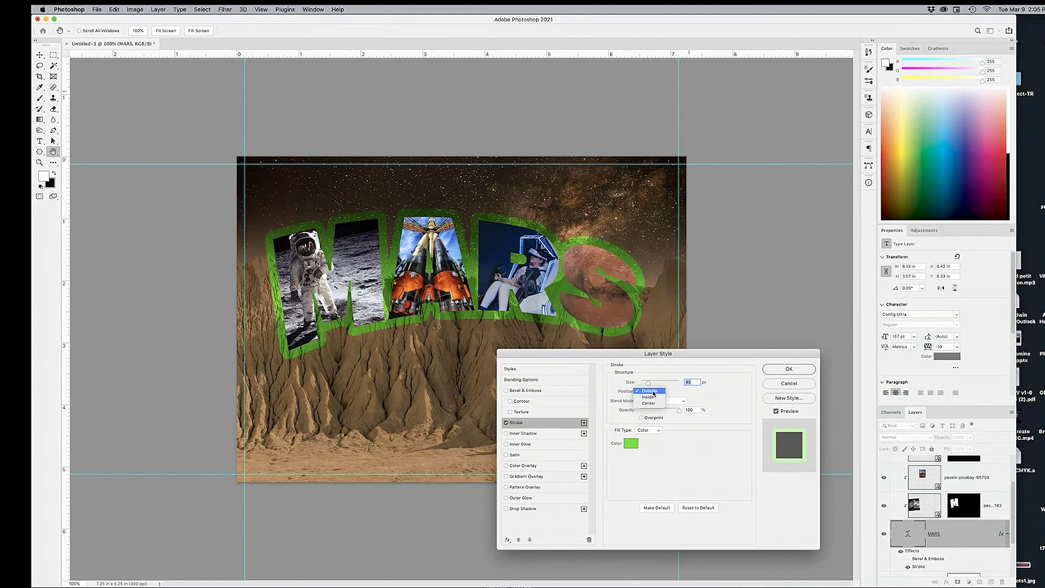
pyautogui.click(654, 398)
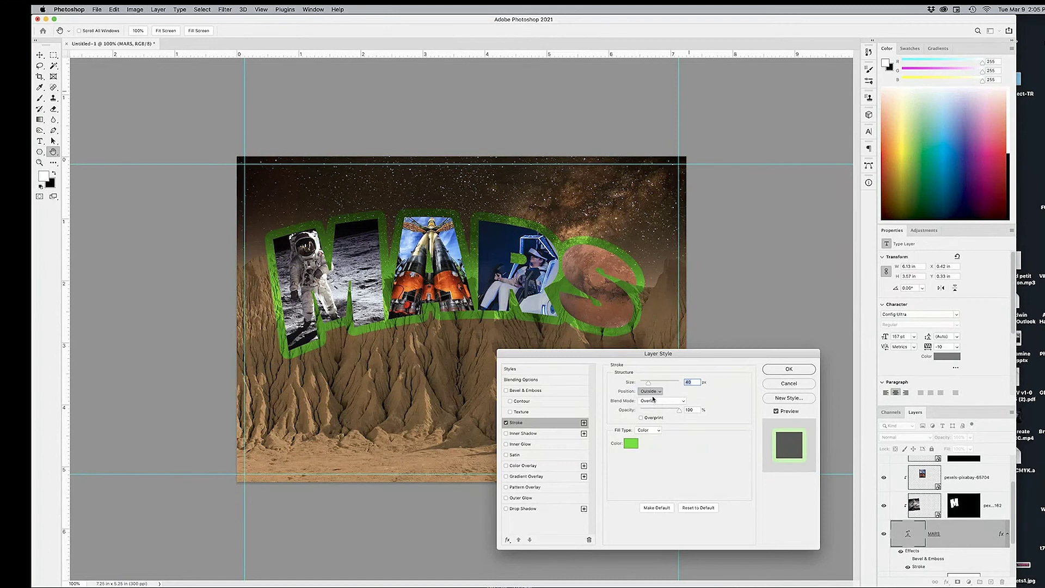
pyautogui.click(652, 392)
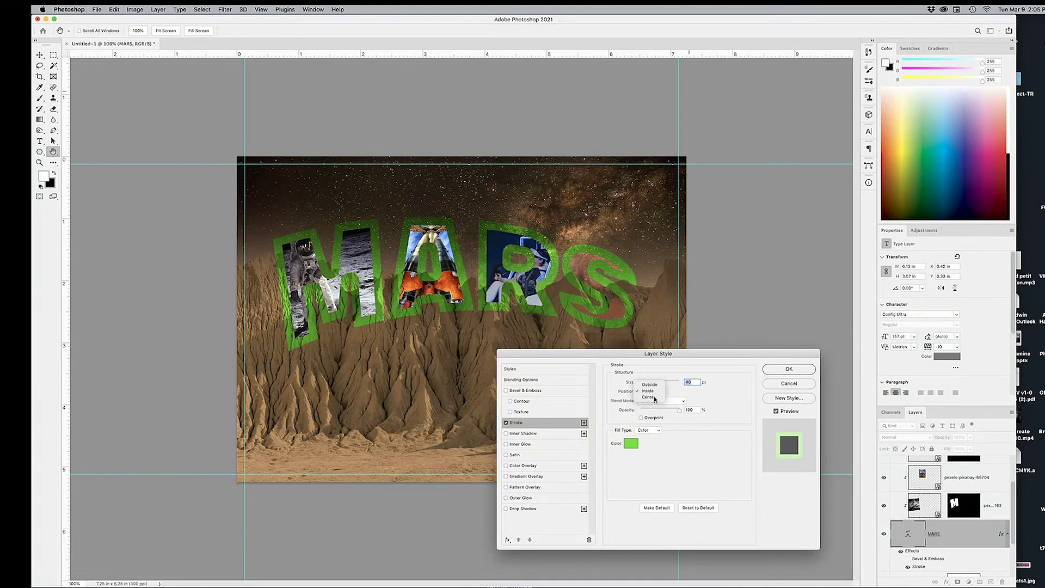
pyautogui.click(655, 400)
pyautogui.click(655, 391)
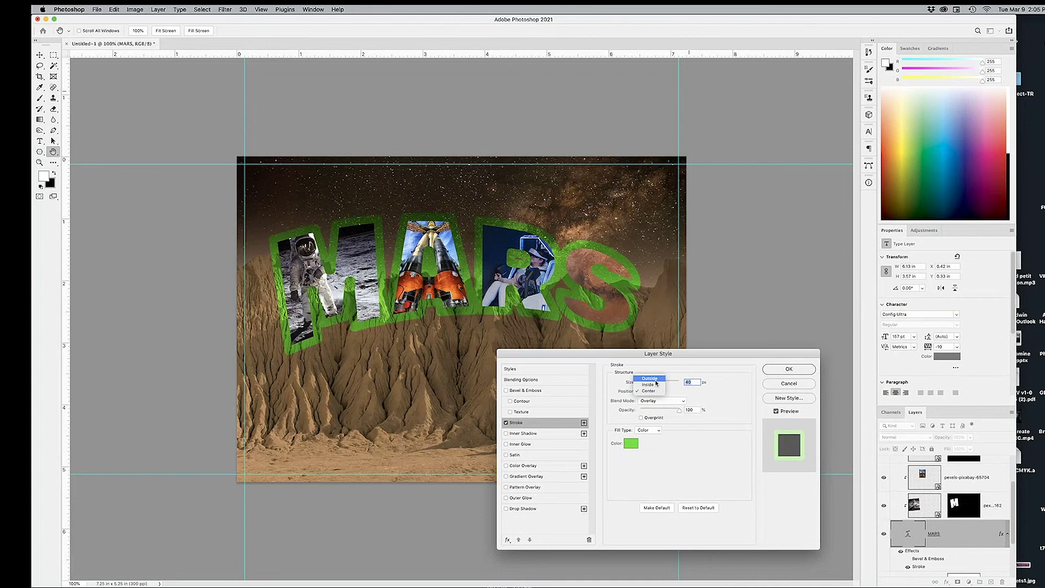
pyautogui.click(655, 383)
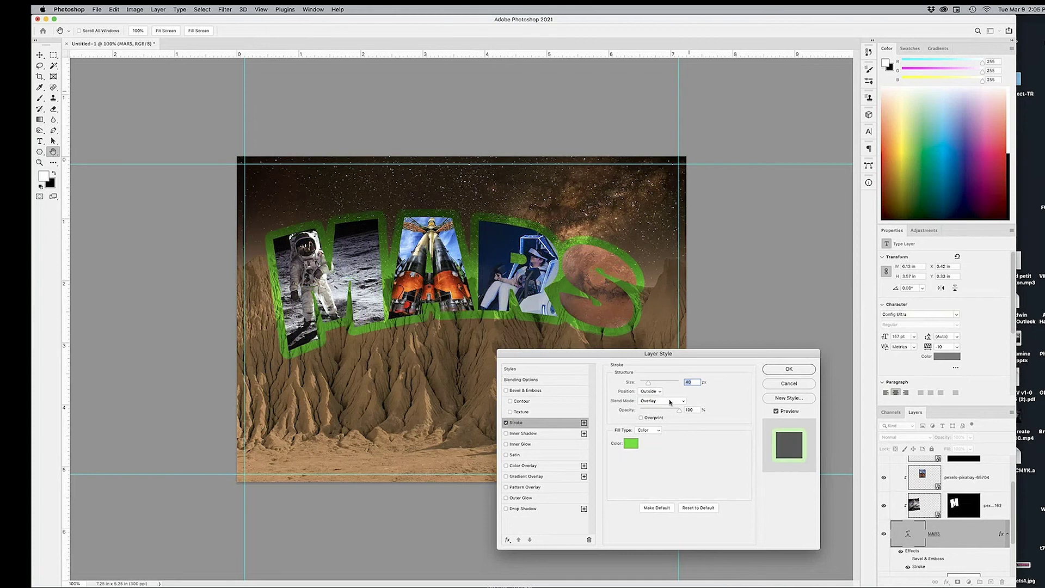
# - Try the Lighten, Darken, Luminosity, Exclusion, Linear Light and Soft Light blend modes on the stroke, and return it to Overlay at 100% opacity
pyautogui.click(670, 402)
pyautogui.click(670, 402)
pyautogui.click(668, 403)
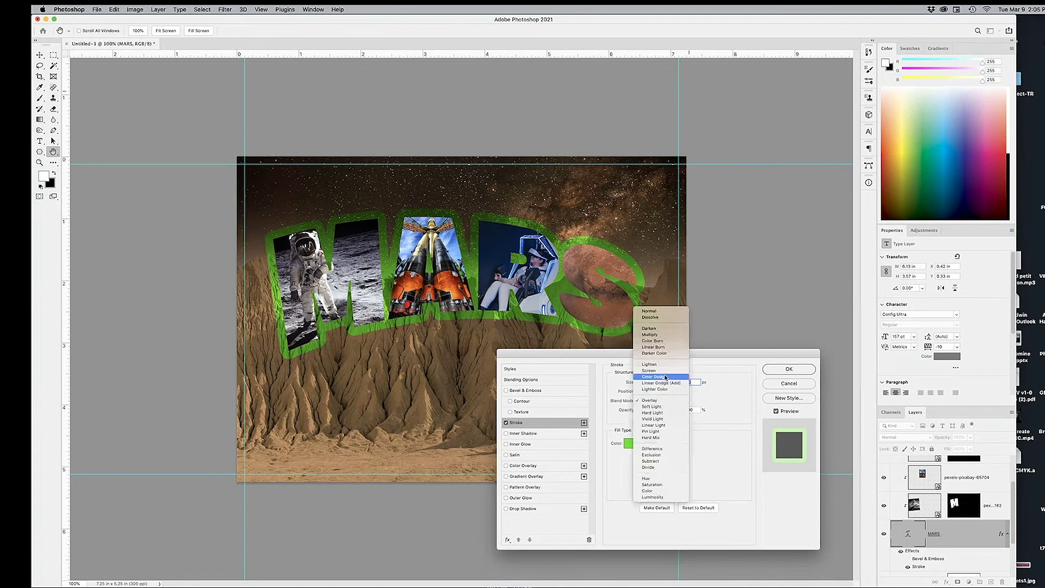
pyautogui.click(660, 365)
pyautogui.click(659, 401)
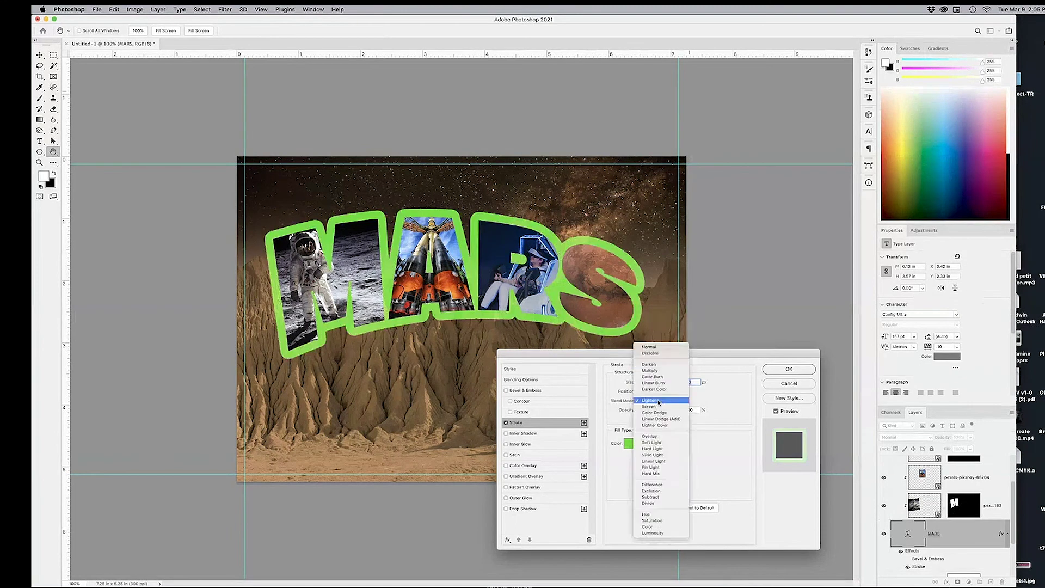
pyautogui.click(659, 369)
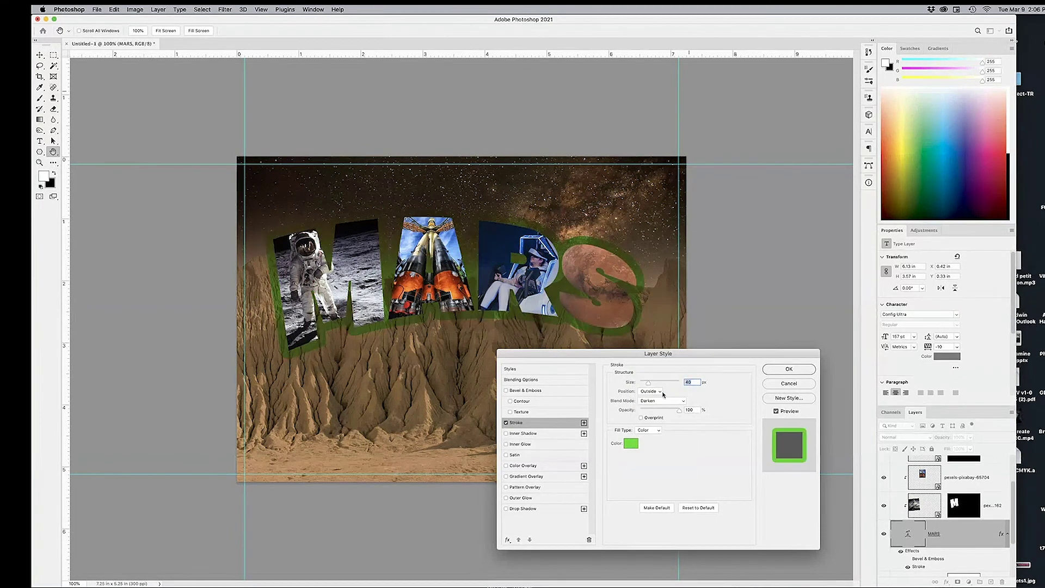
pyautogui.click(663, 402)
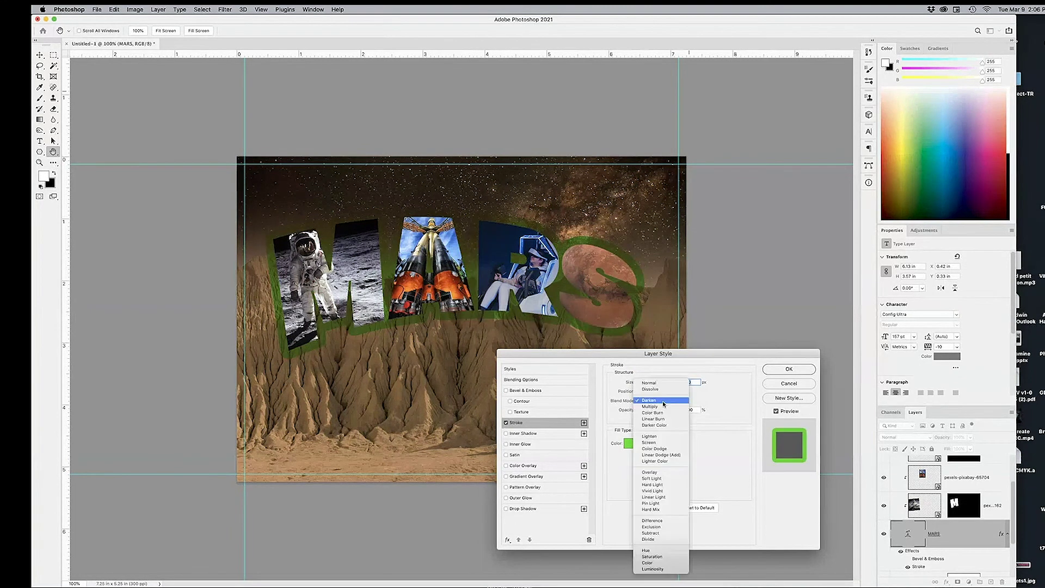
pyautogui.click(653, 570)
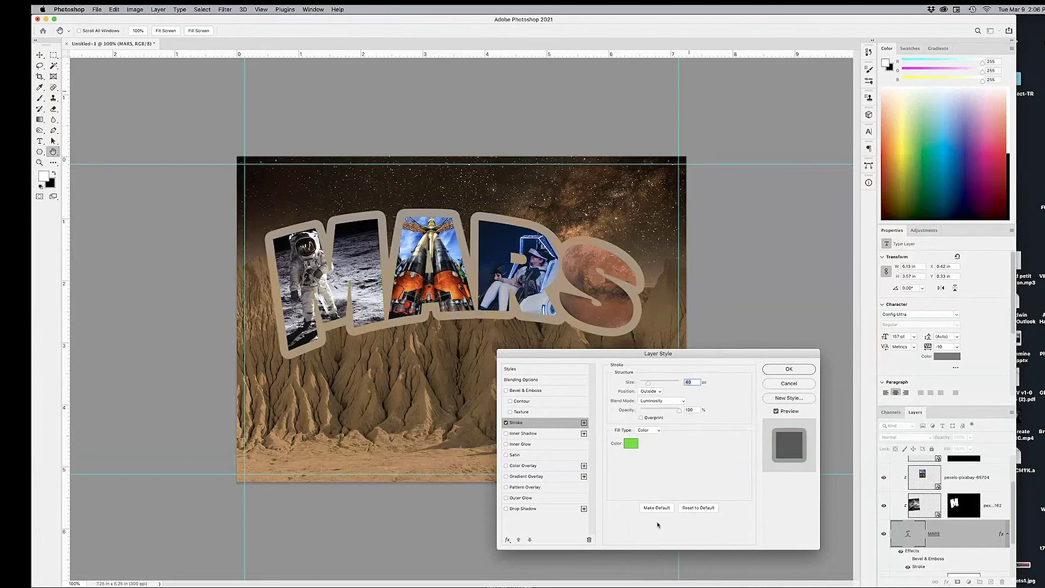
pyautogui.click(654, 402)
pyautogui.click(658, 362)
pyautogui.click(657, 401)
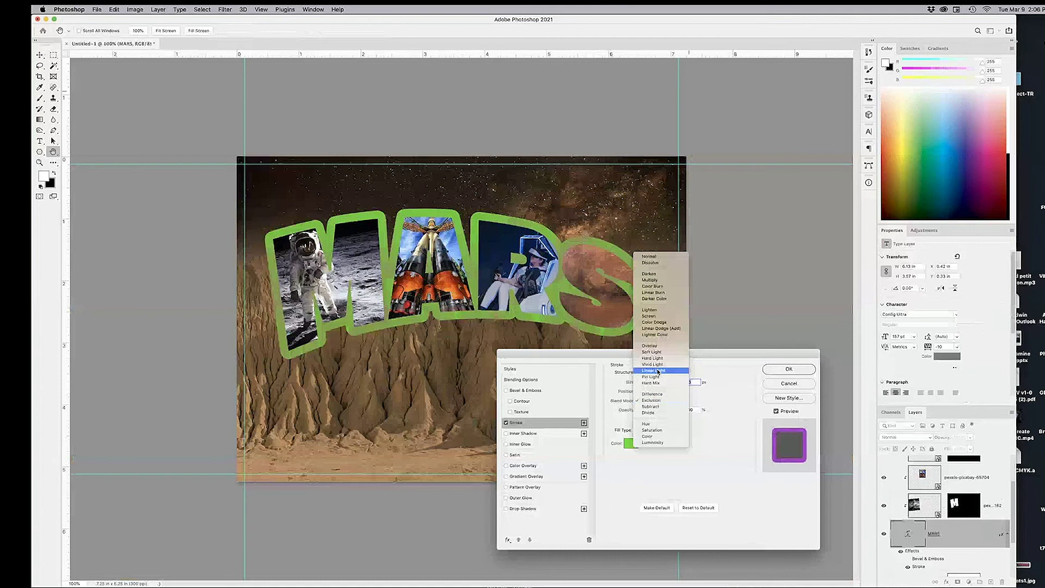
pyautogui.click(656, 375)
pyautogui.click(657, 400)
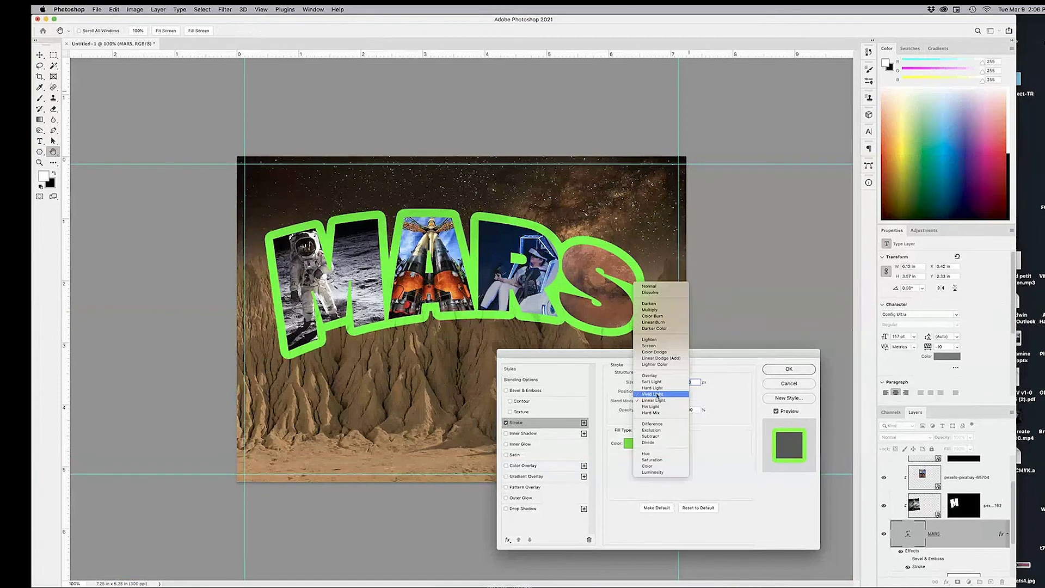
pyautogui.click(657, 385)
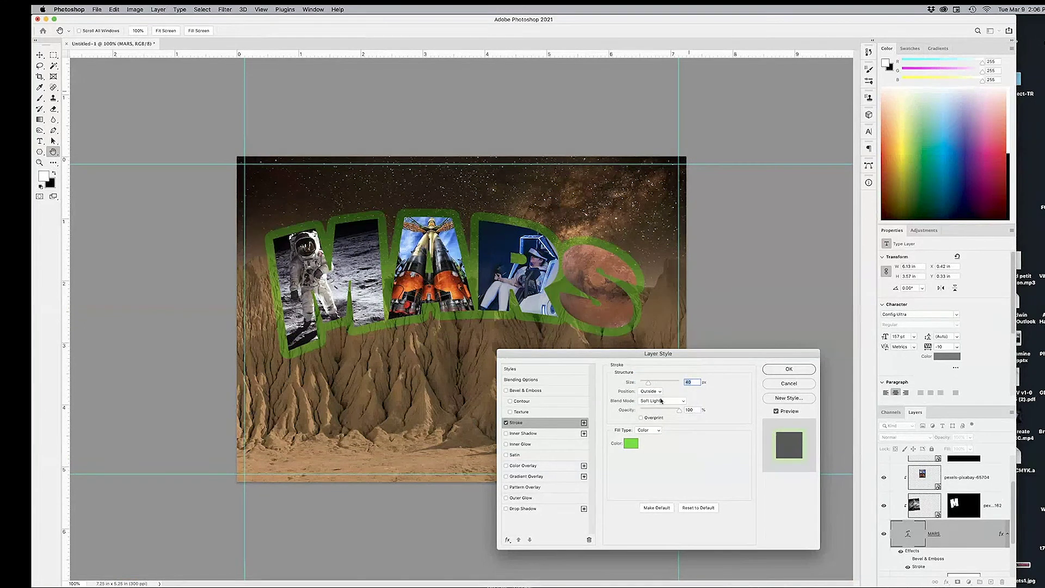
pyautogui.click(661, 401)
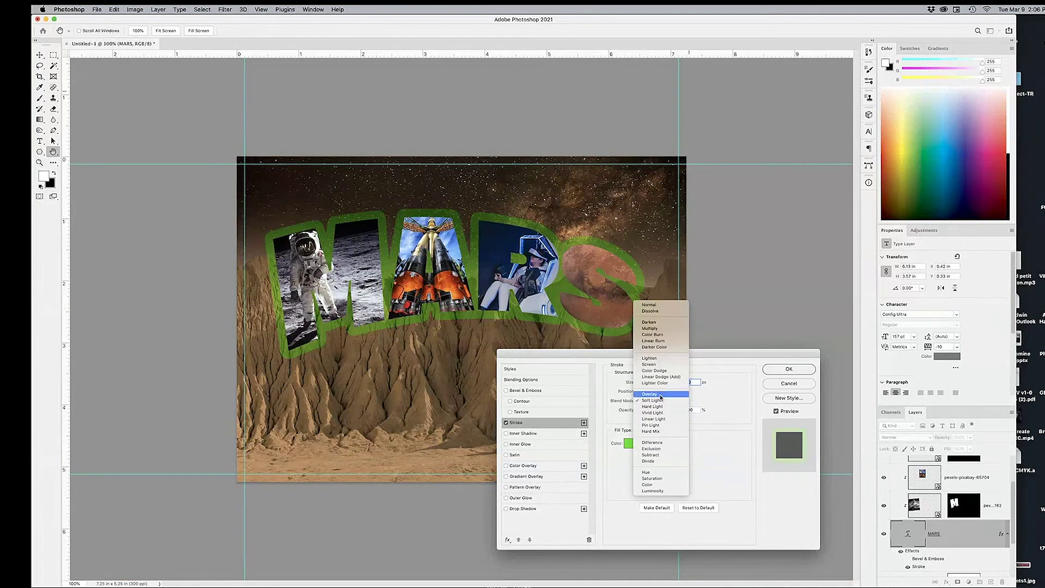
pyautogui.click(651, 394)
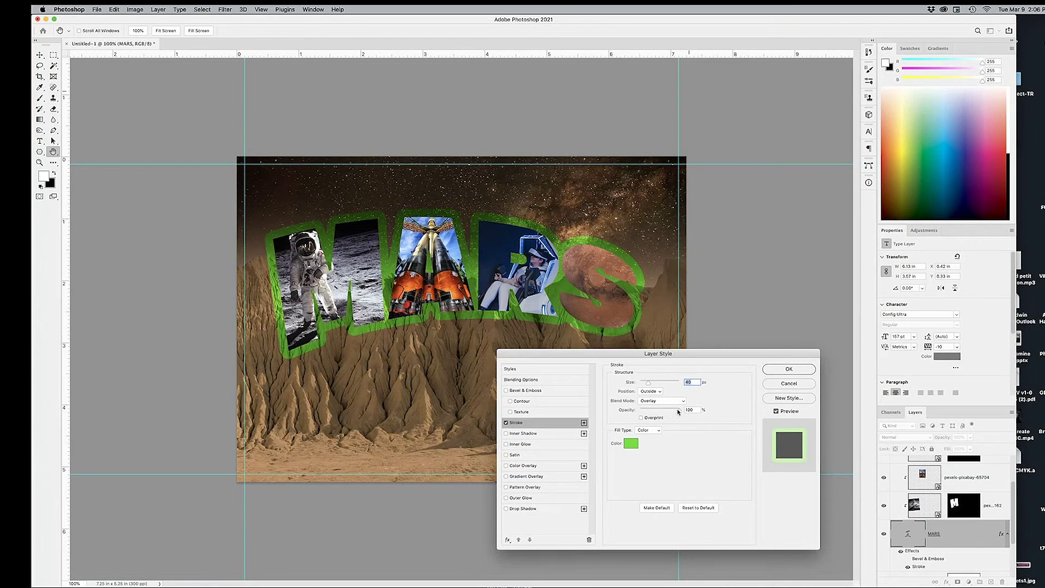
pyautogui.moveTo(677, 411)
pyautogui.mouseDown()
pyautogui.moveTo(663, 412)
pyautogui.moveTo(688, 413)
pyautogui.mouseUp()
# - Add a Drop Shadow effect to the MARS text
pyautogui.moveTo(544, 355); pyautogui.dragTo(534, 229)
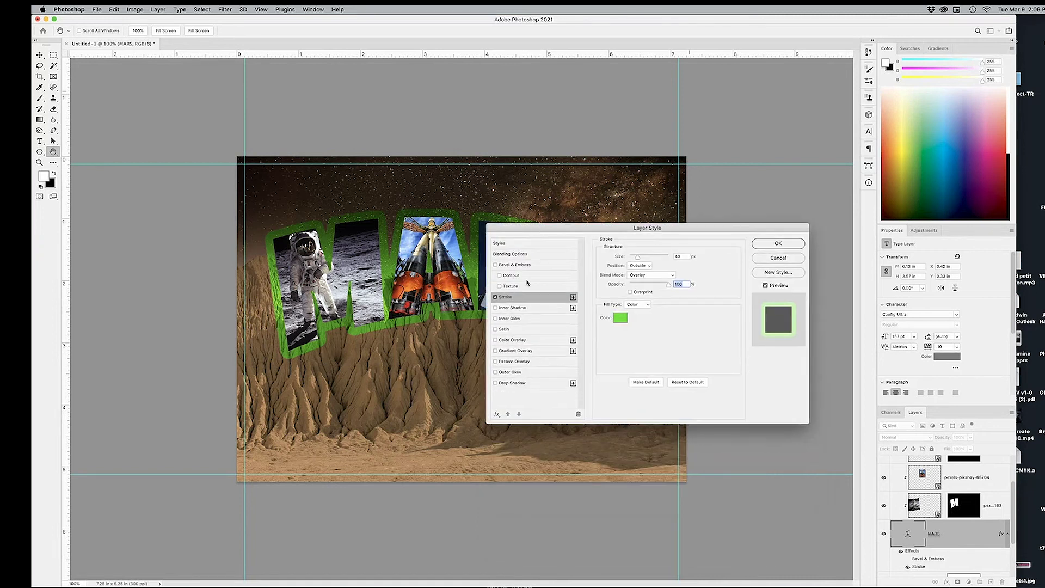
pyautogui.click(523, 383)
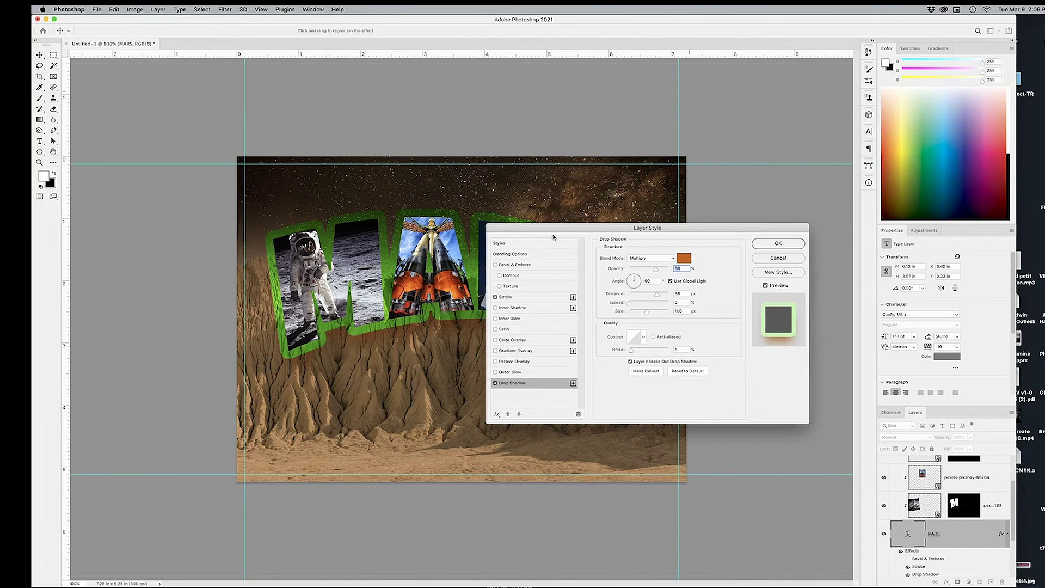
pyautogui.moveTo(551, 231); pyautogui.dragTo(600, 239)
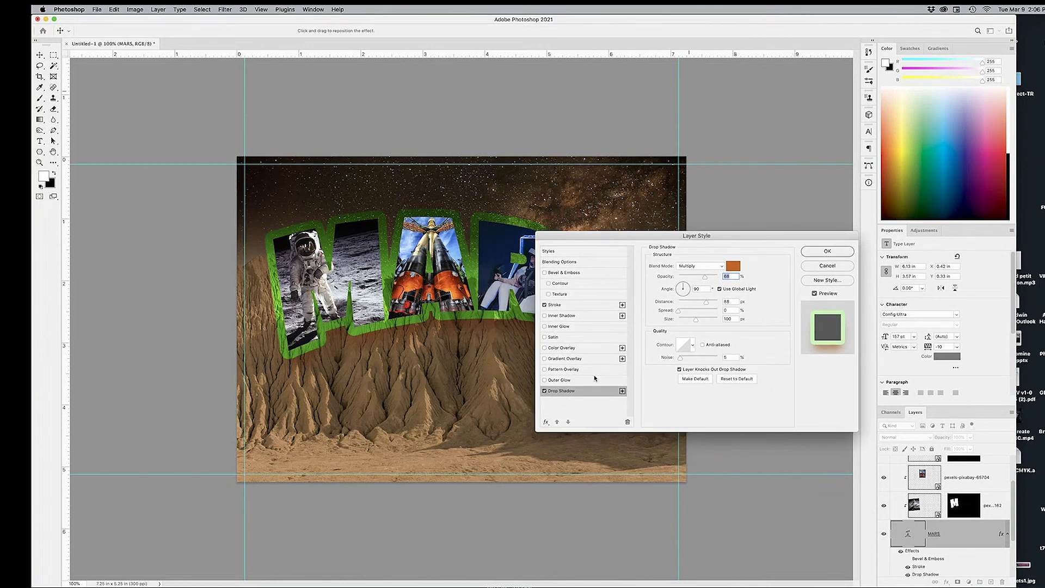
pyautogui.moveTo(720, 235); pyautogui.dragTo(749, 188)
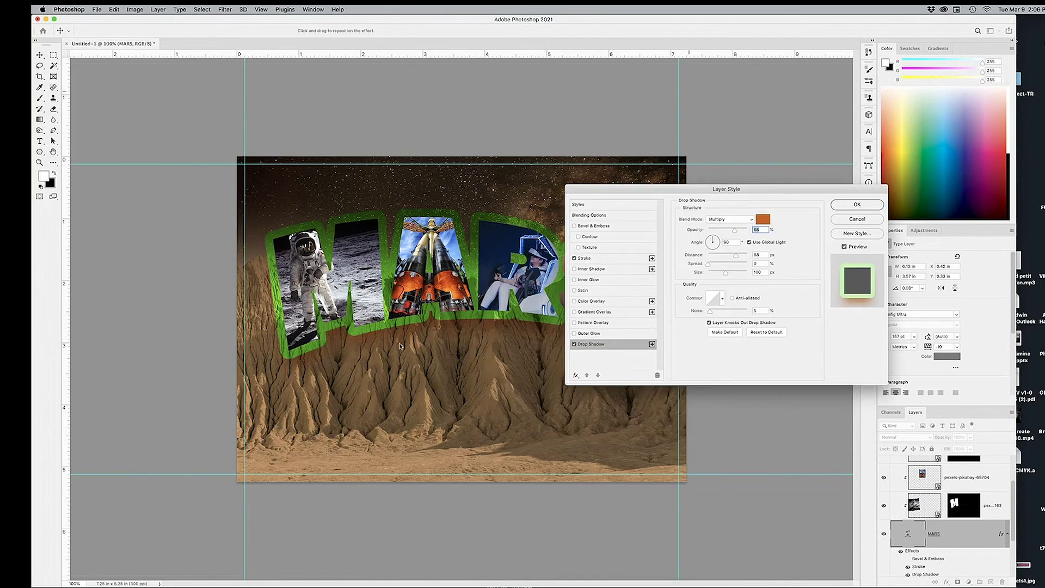
# - Change the drop shadow's colour to a very dark brown sampled from the postcard's night sky, hex 1c0f0b
pyautogui.click(763, 220)
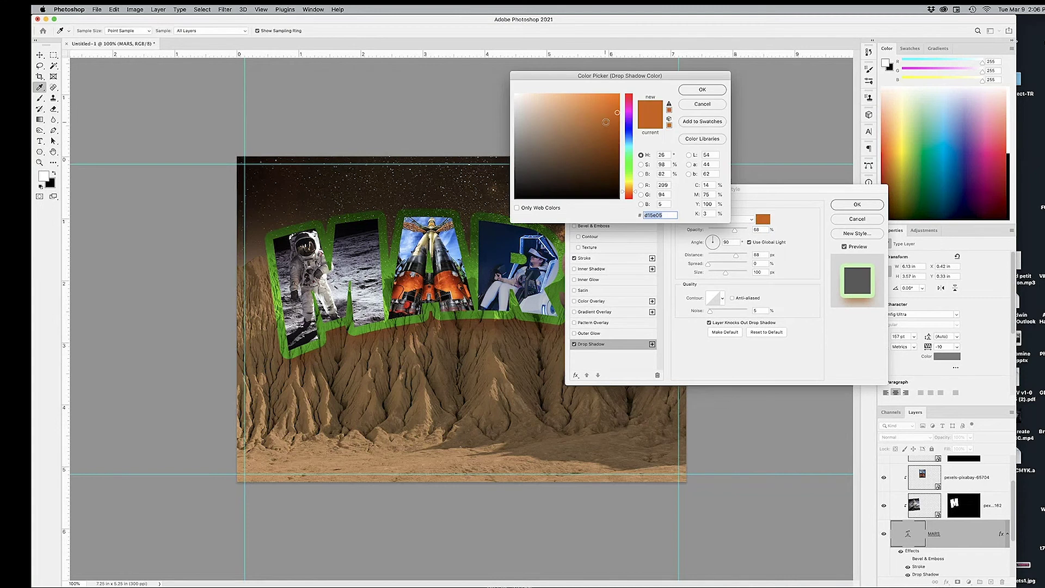
pyautogui.moveTo(633, 112)
pyautogui.mouseDown()
pyautogui.moveTo(631, 162)
pyautogui.moveTo(552, 142)
pyautogui.mouseUp()
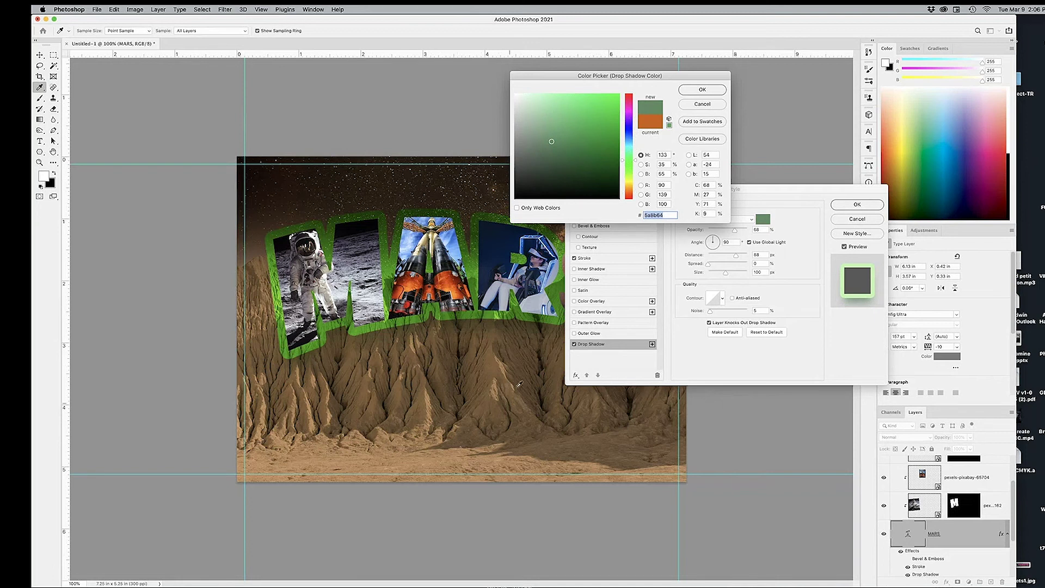
pyautogui.click(282, 184)
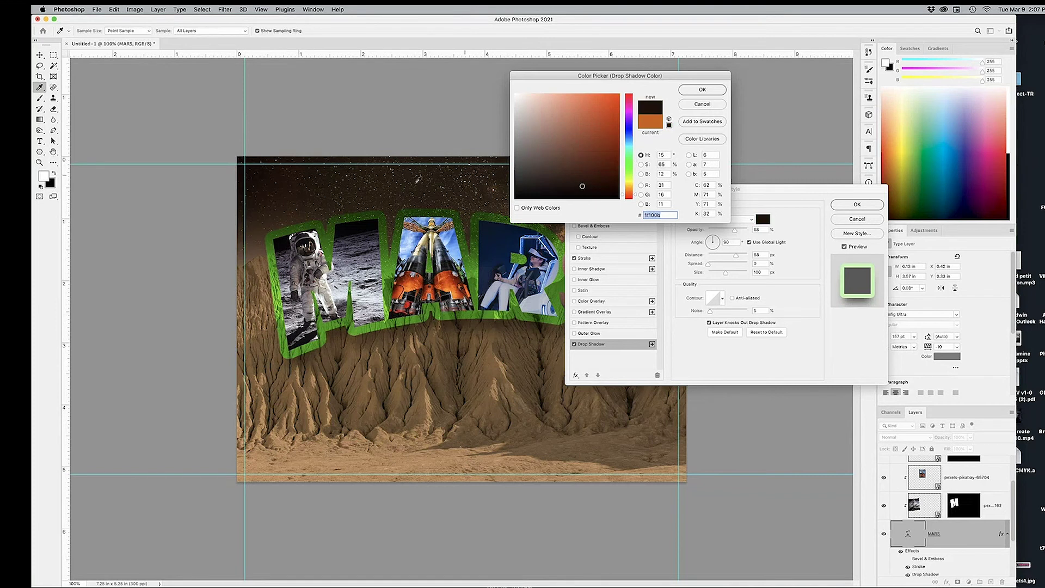
pyautogui.click(257, 229)
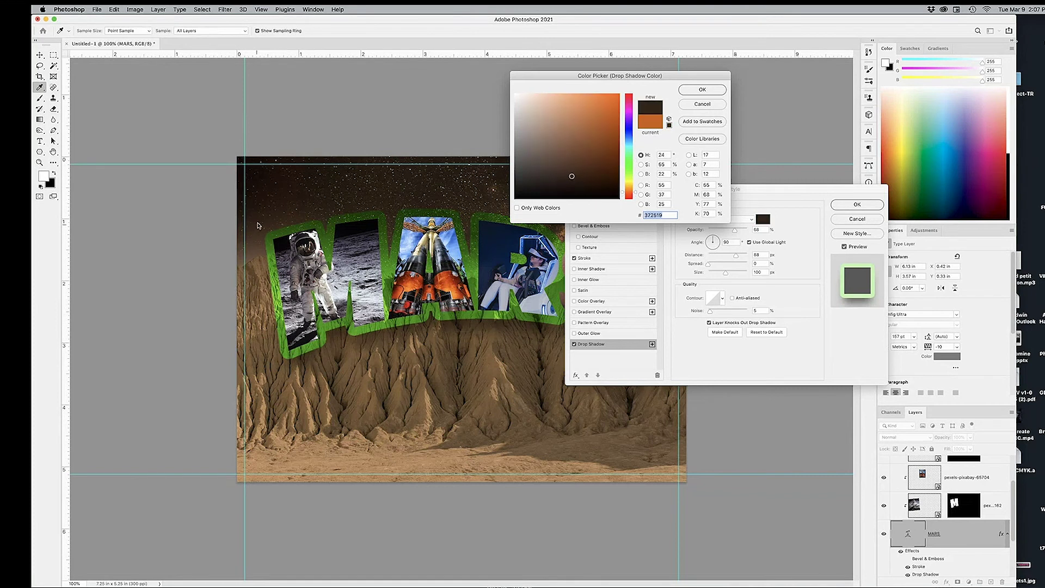
pyautogui.click(504, 335)
pyautogui.moveTo(504, 334); pyautogui.dragTo(251, 174)
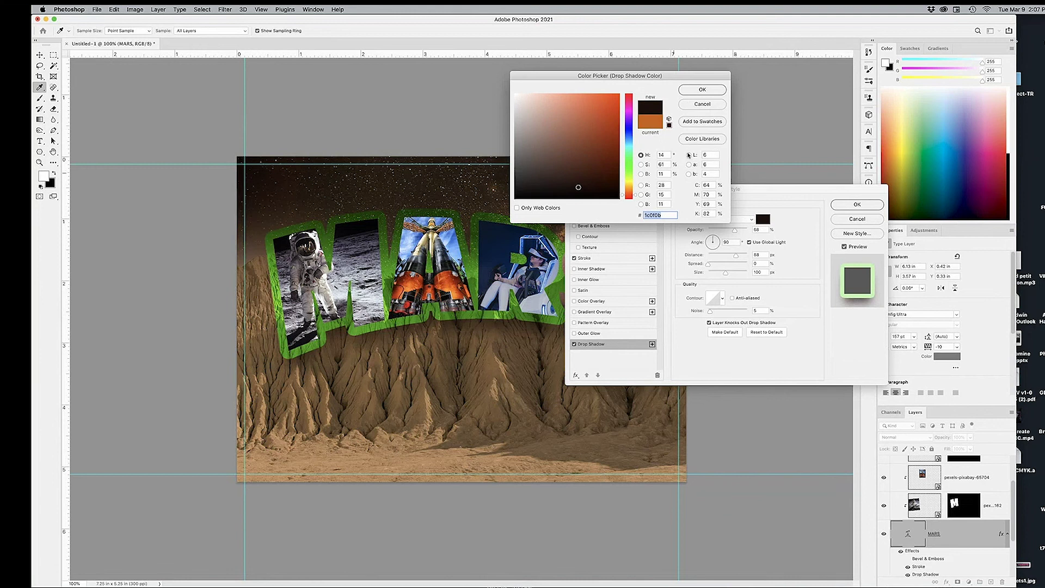
pyautogui.click(701, 90)
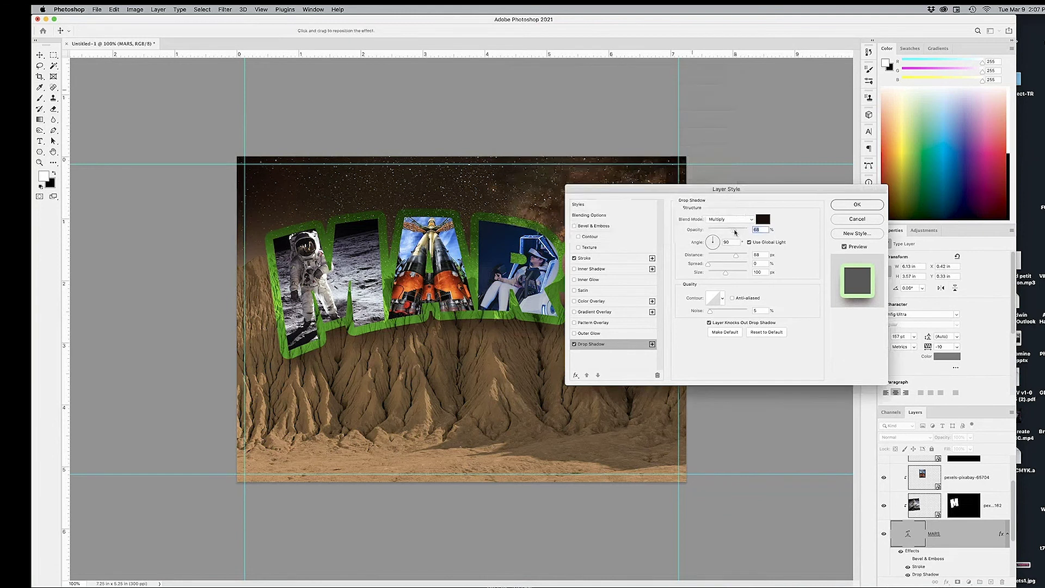
# - Set the drop shadow's opacity to 58%, distance to 39 px, spread to 61% and size to 84 px
pyautogui.moveTo(735, 231); pyautogui.dragTo(756, 231)
pyautogui.moveTo(648, 192); pyautogui.dragTo(705, 216)
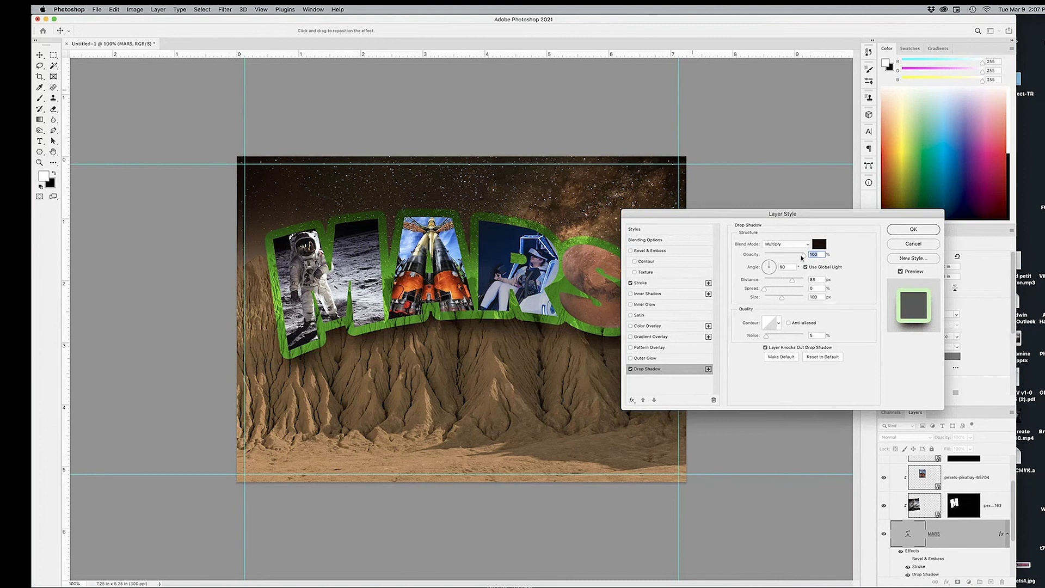
pyautogui.moveTo(801, 257); pyautogui.dragTo(777, 299)
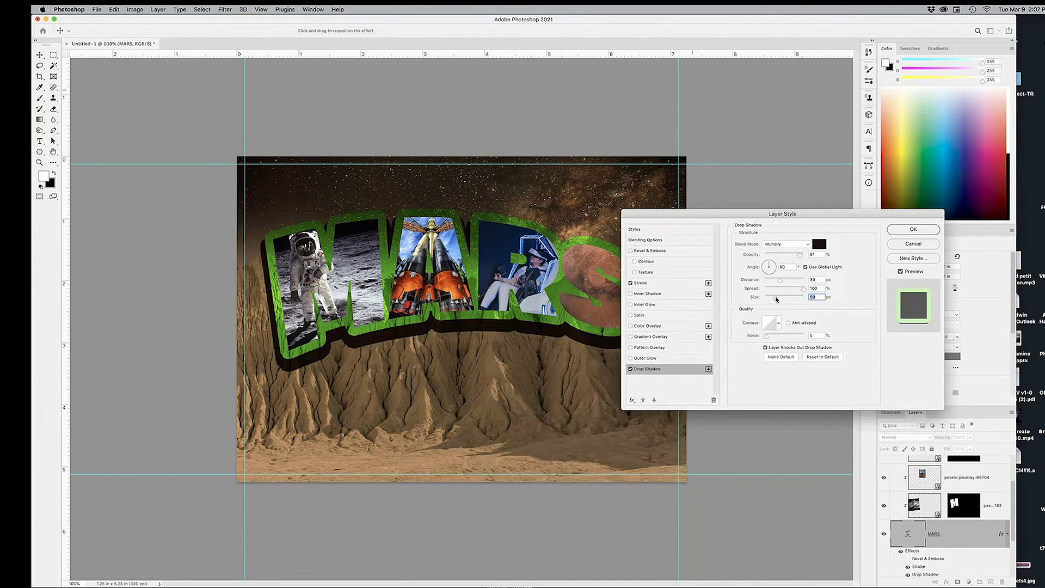
pyautogui.moveTo(700, 218); pyautogui.dragTo(746, 201)
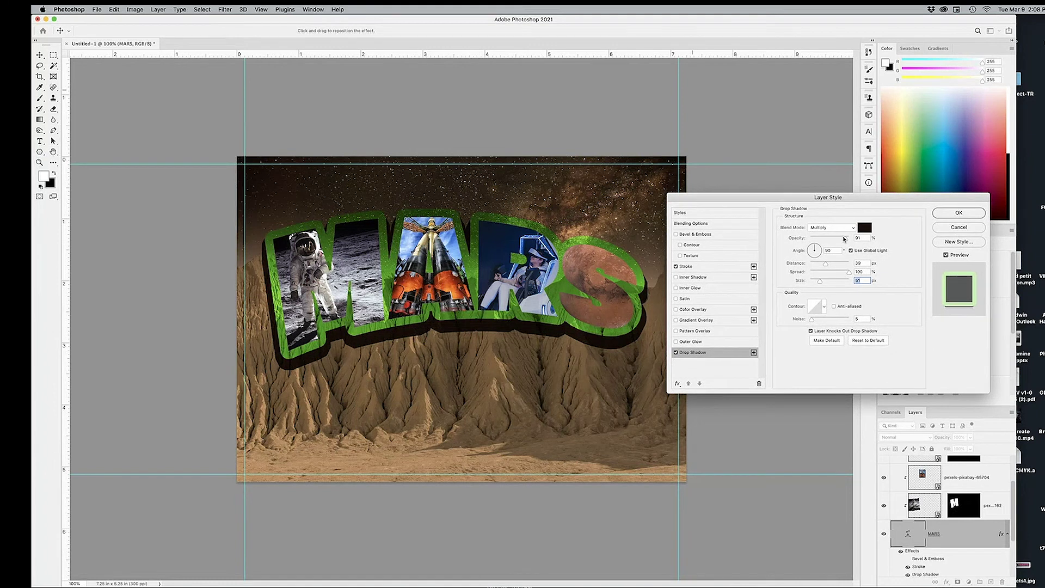
pyautogui.moveTo(844, 240); pyautogui.dragTo(831, 261)
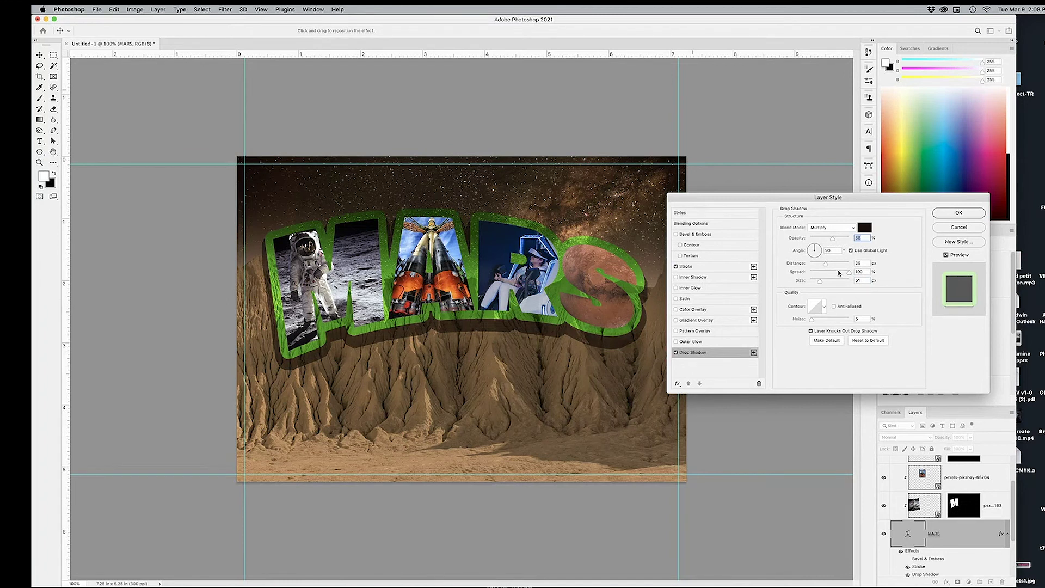
pyautogui.click(839, 273)
pyautogui.moveTo(829, 274); pyautogui.dragTo(835, 275)
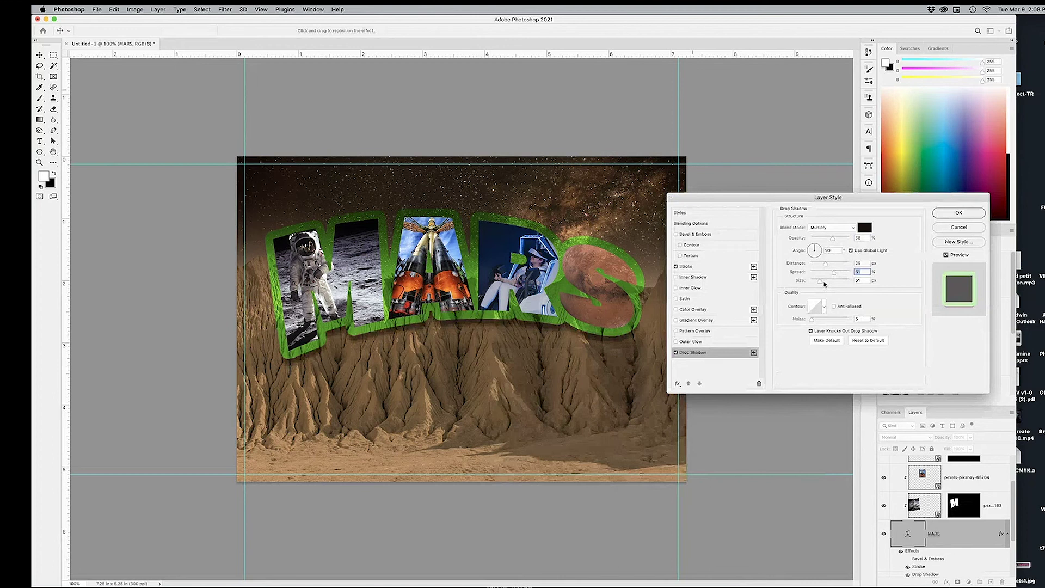
pyautogui.click(825, 281)
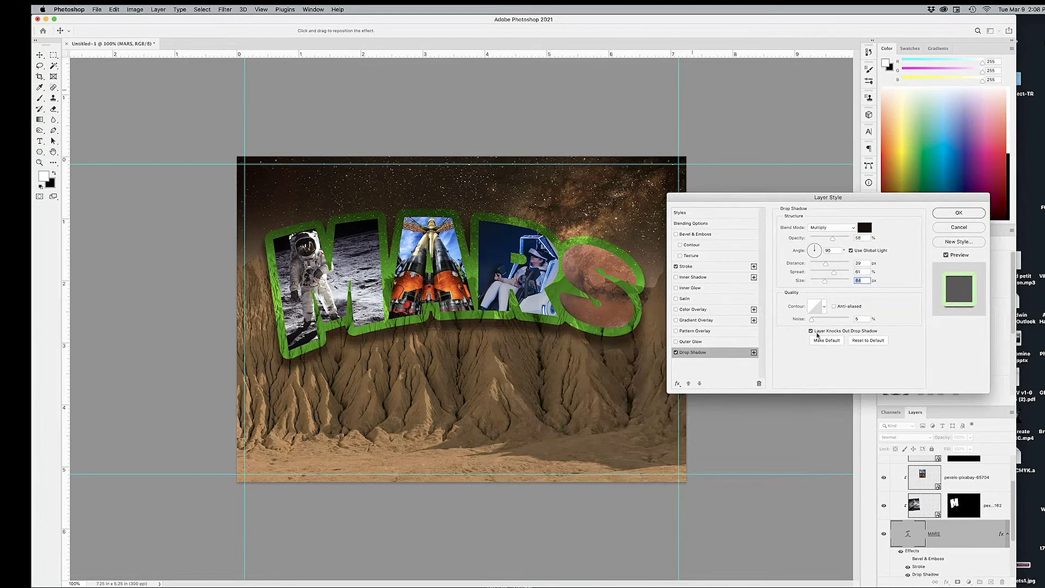
# - Compare noise levels on the drop shadow close up, keep a grainy shadow edge and apply the layer style
pyautogui.moveTo(815, 321); pyautogui.dragTo(824, 321)
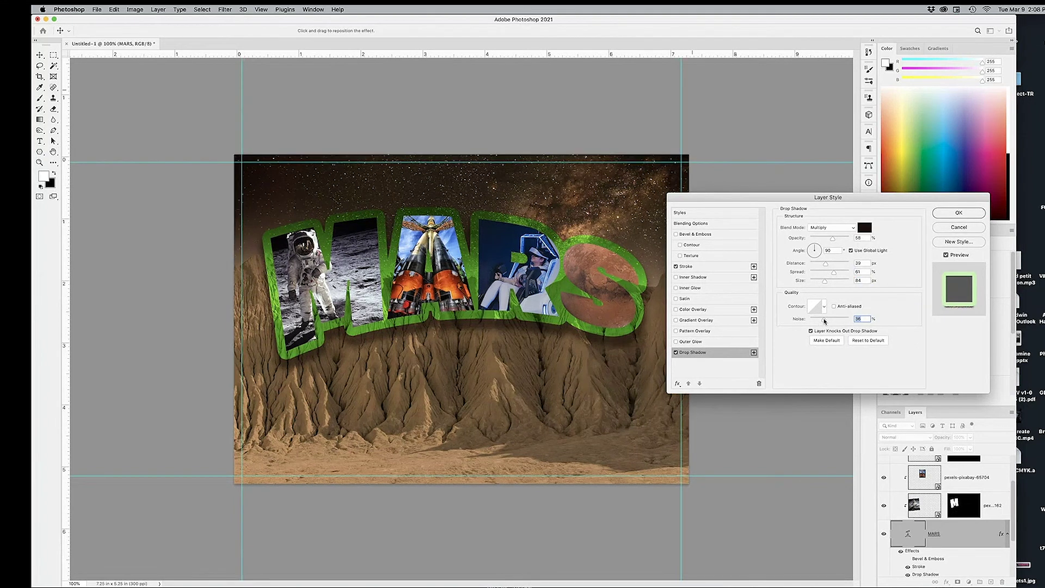
pyautogui.press('super+equal')
pyautogui.press('super+equal')
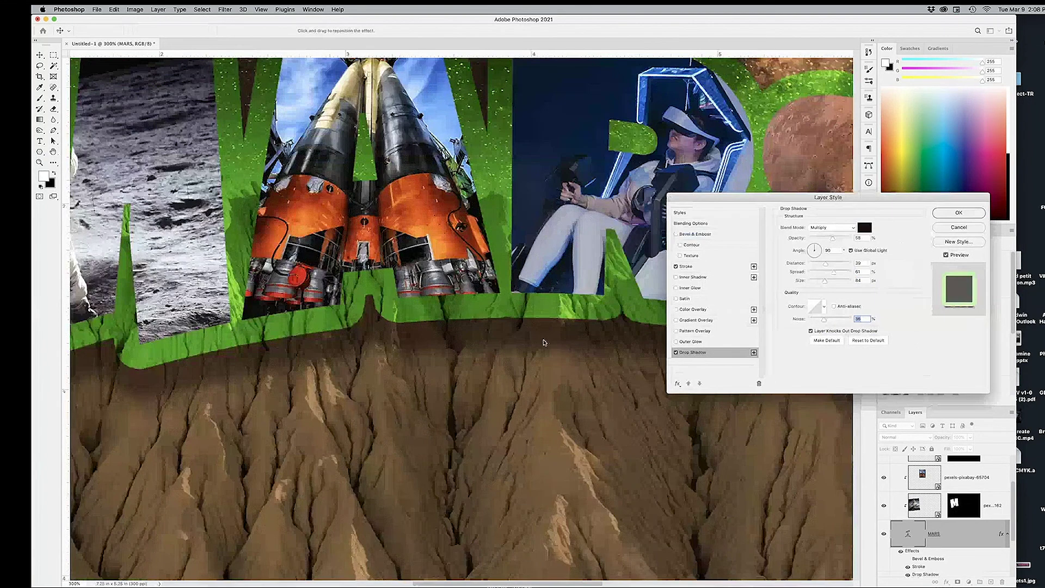
pyautogui.press('super+equal')
pyautogui.click(808, 319)
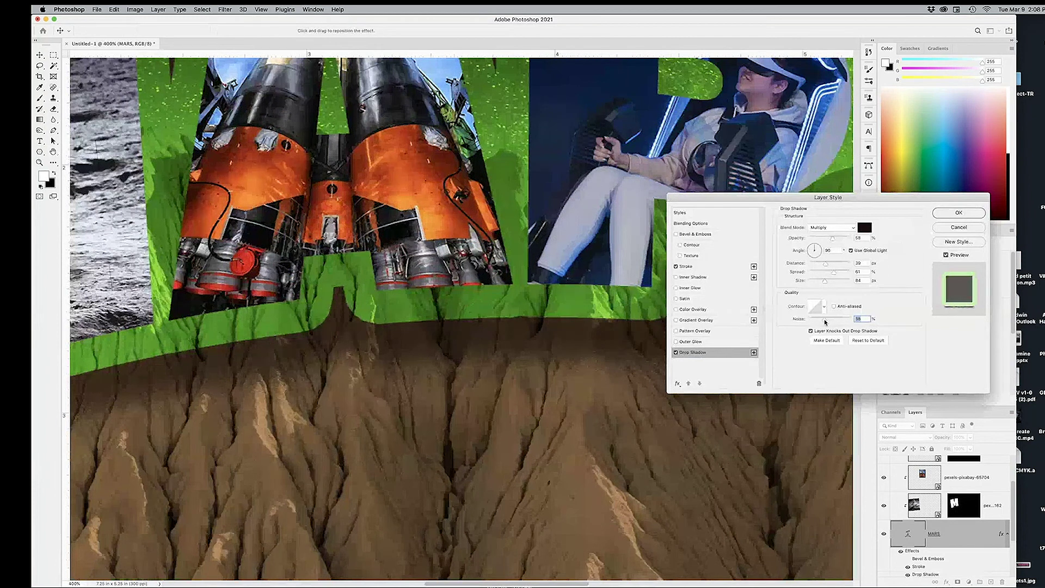
pyautogui.click(825, 321)
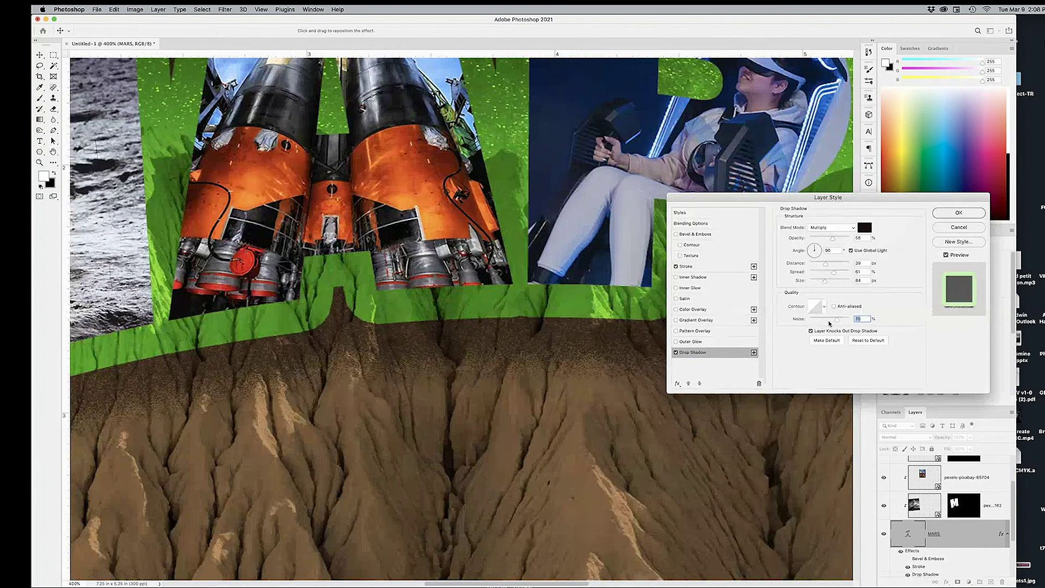
pyautogui.moveTo(828, 322); pyautogui.dragTo(821, 322)
pyautogui.click(958, 213)
pyautogui.press('super+0')
pyautogui.press('m')
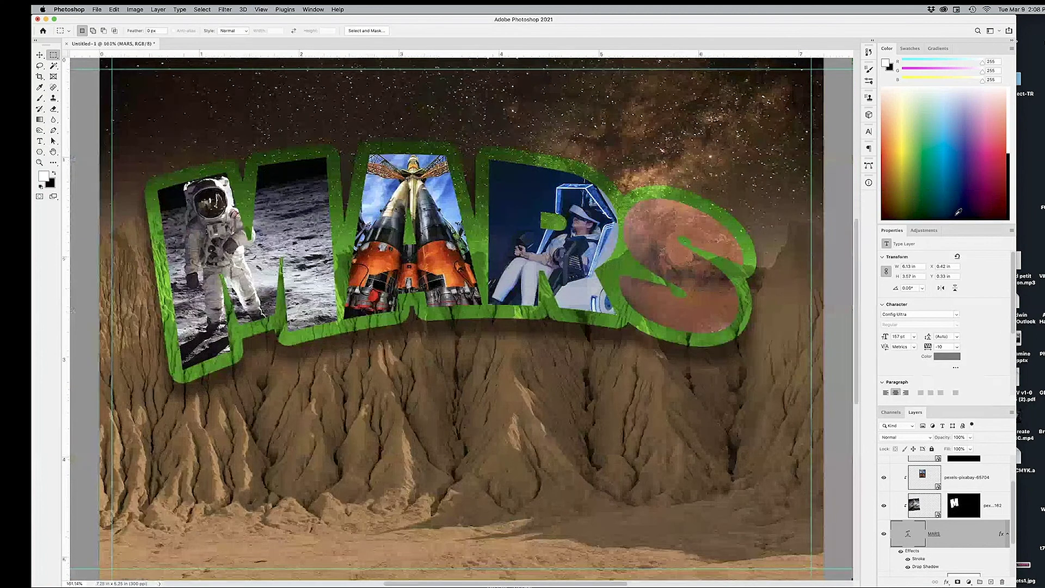
pyautogui.press('super+1')
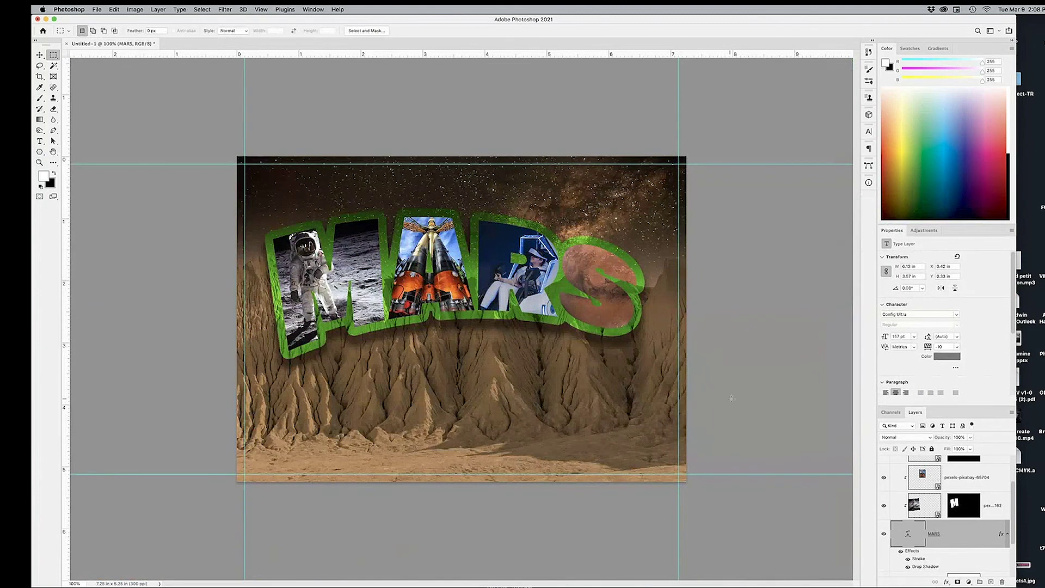
# - Group the four letter photo layers together with the MARS text layer and name the group Mars text
pyautogui.scroll(2, 920, 518)
pyautogui.click(926, 477)
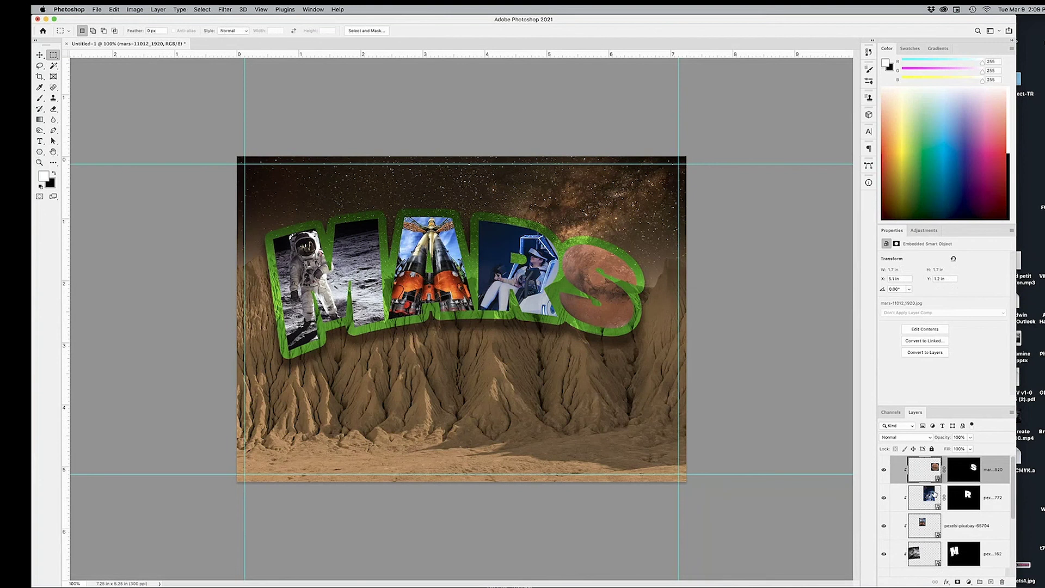
pyautogui.scroll(-4, 925, 527)
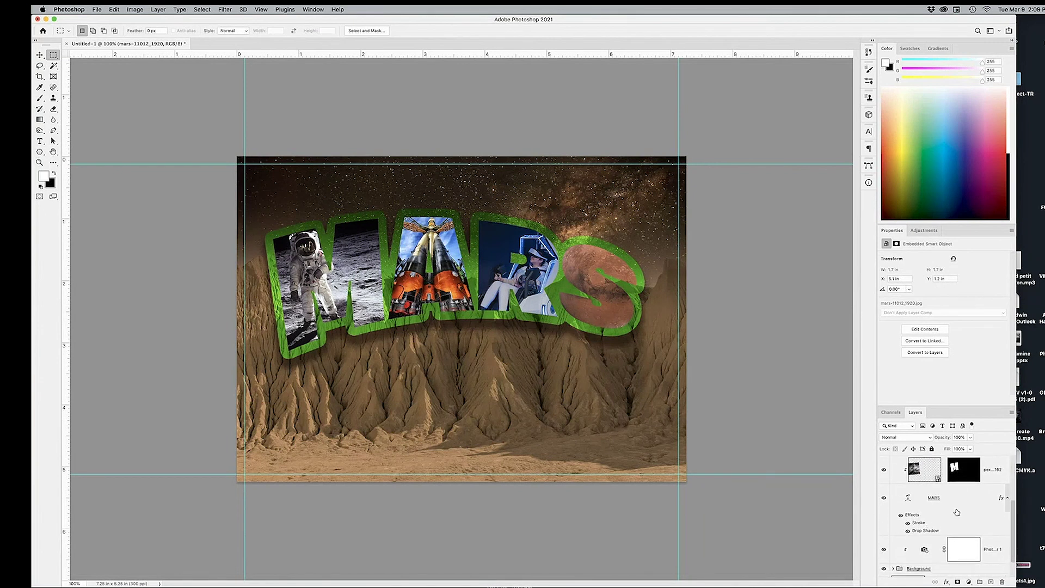
pyautogui.keyDown('shift'); pyautogui.click(953, 511); pyautogui.keyUp('shift')
pyautogui.scroll(-1, 954, 534)
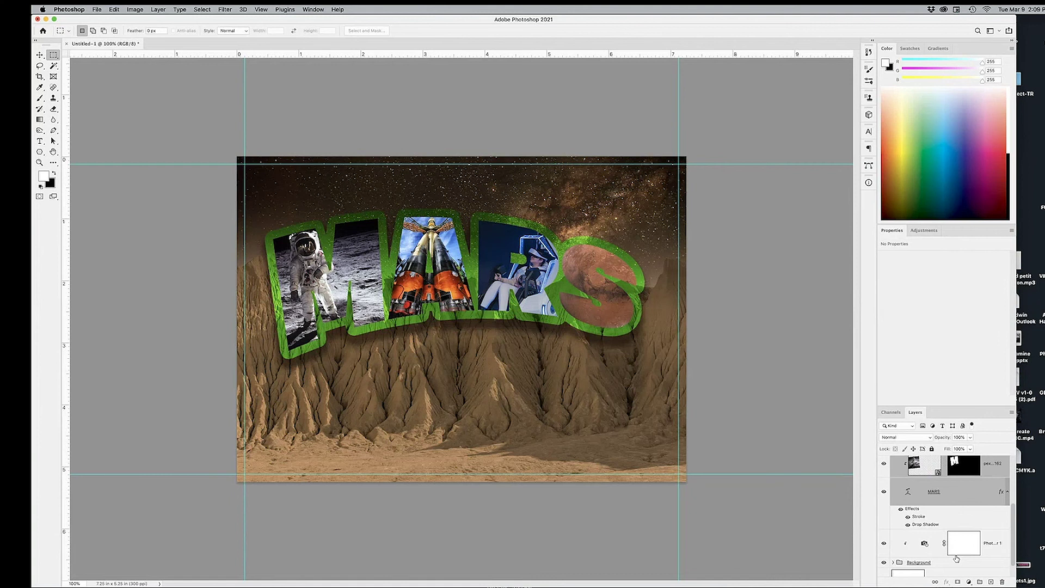
pyautogui.click(980, 581)
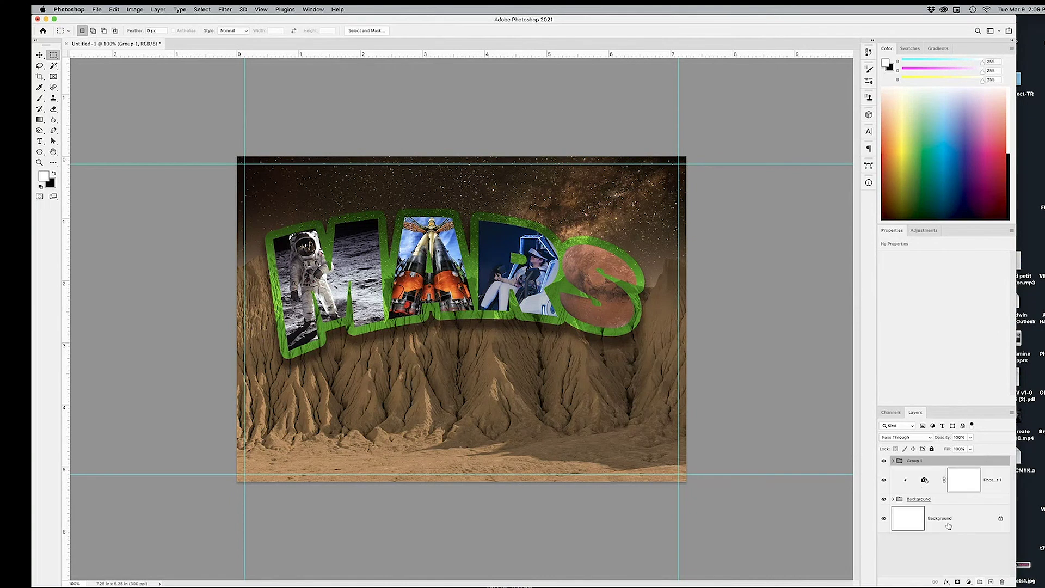
pyautogui.doubleClick(915, 461)
pyautogui.write('Mars text')
pyautogui.press('Return')
pyautogui.click(958, 535)
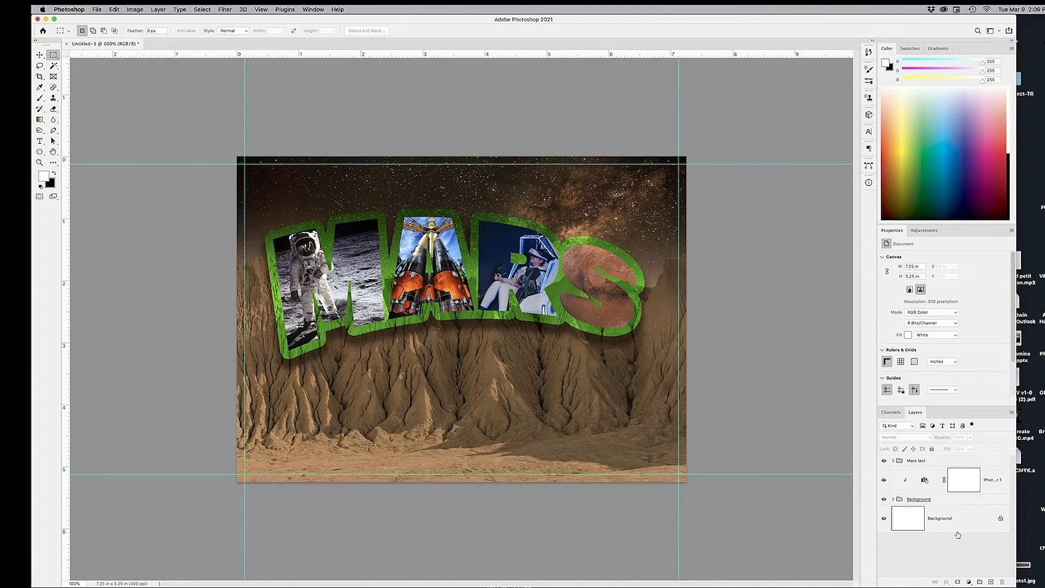
# - Start a new text layer just below the MARS lettering with a font size of 50 pt
pyautogui.click(991, 582)
pyautogui.press('super+z')
pyautogui.press('t')
pyautogui.click(427, 367)
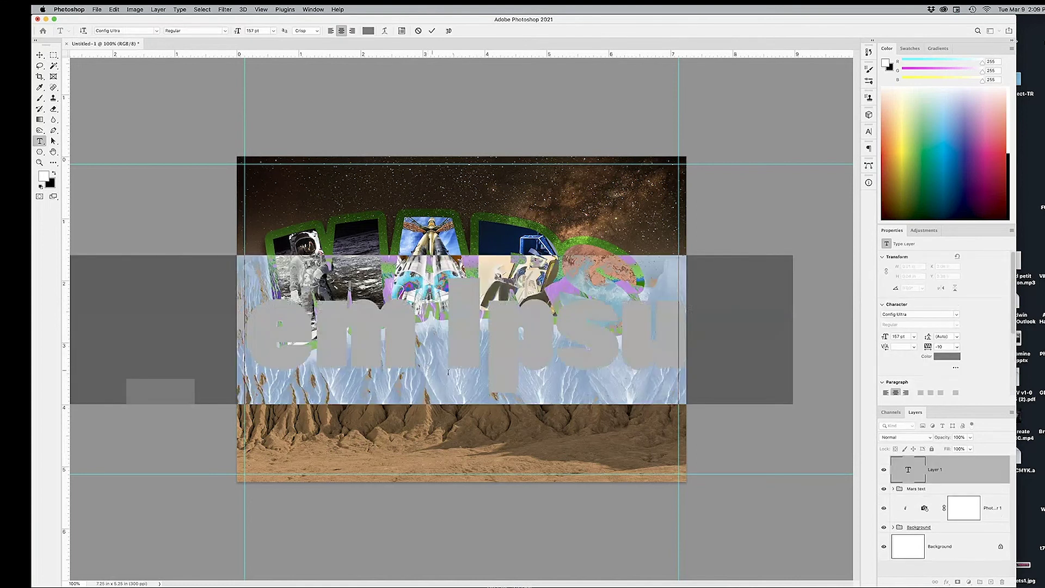
pyautogui.click(899, 336)
pyautogui.write('69')
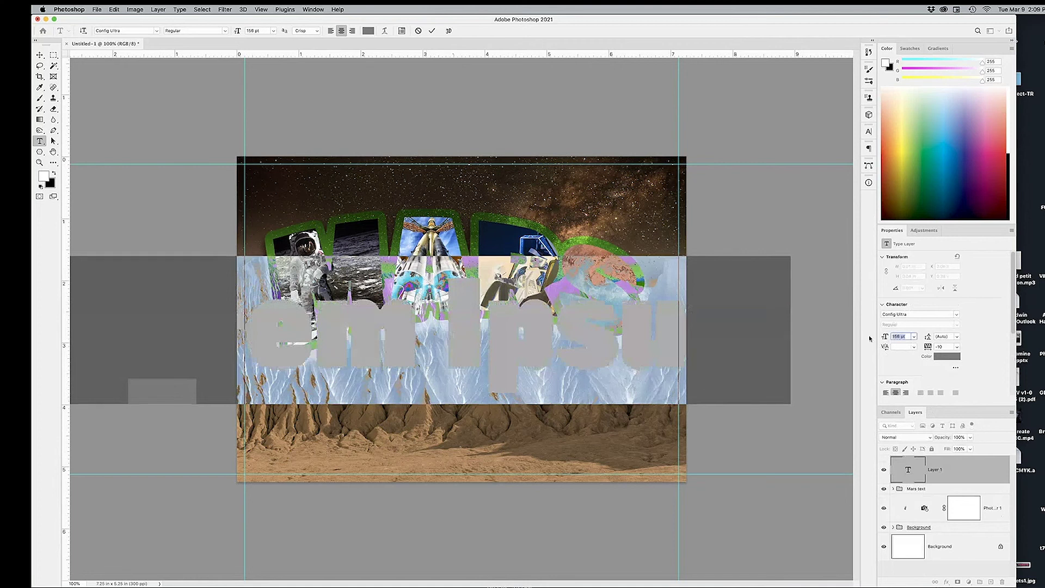
pyautogui.press('Return')
pyautogui.write('50')
pyautogui.press('Return')
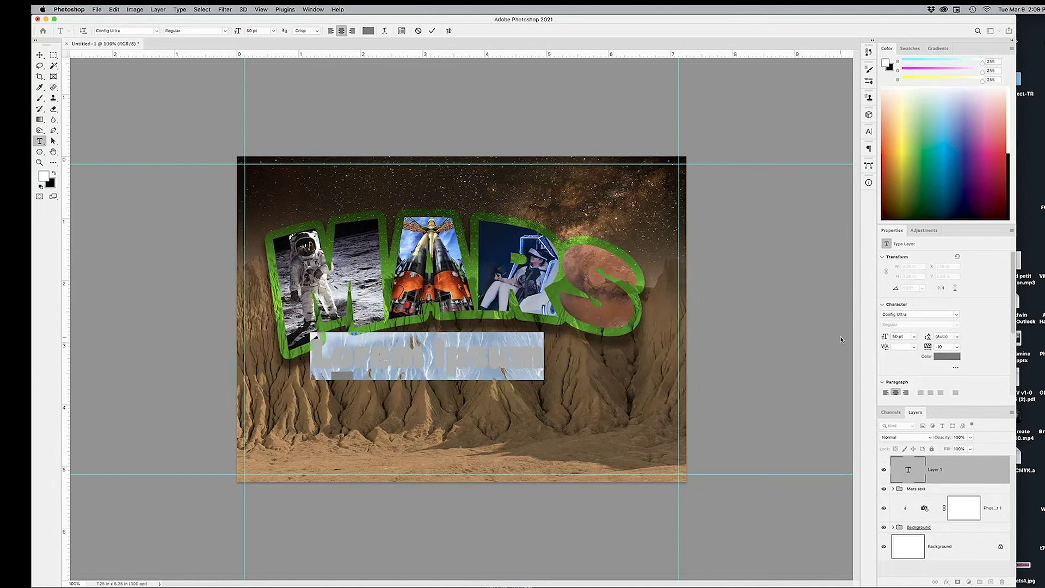
# - Enter the line "Wish you were here!" on the new text layer
pyautogui.write('Wish you')
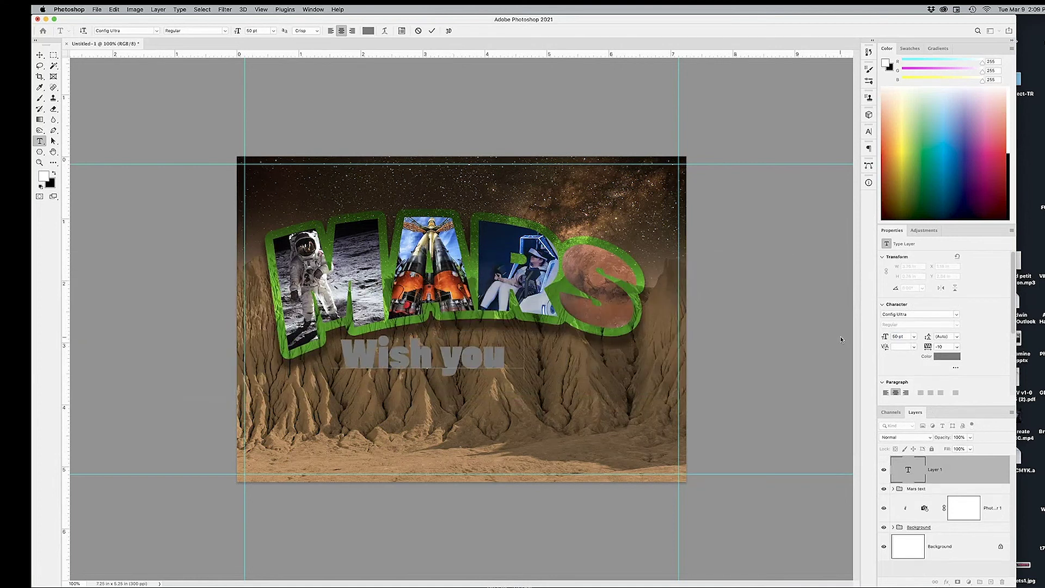
pyautogui.write(' we')
pyautogui.press('BackSpace')
pyautogui.write('were')
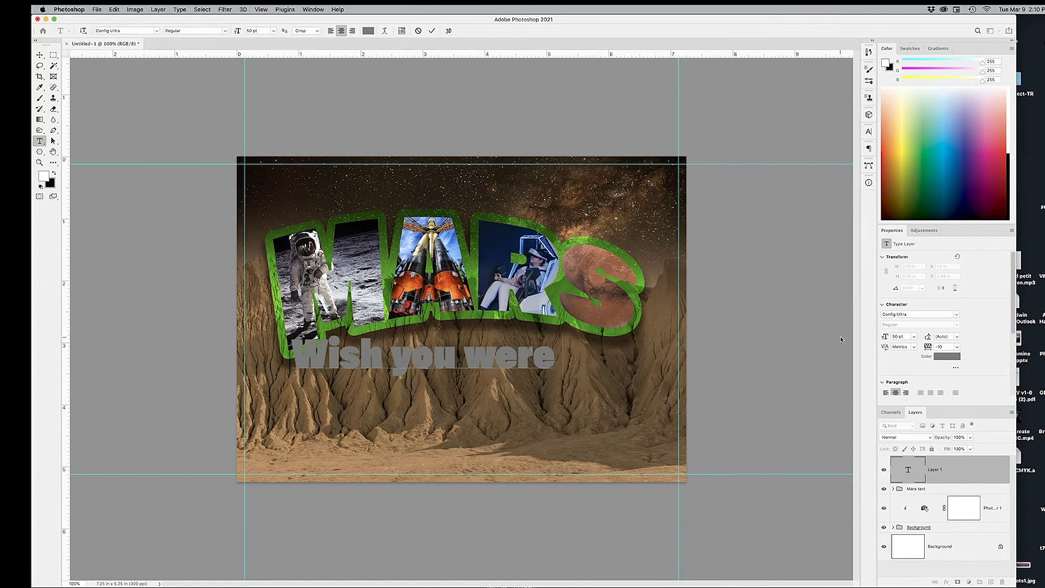
pyautogui.write(' here!')
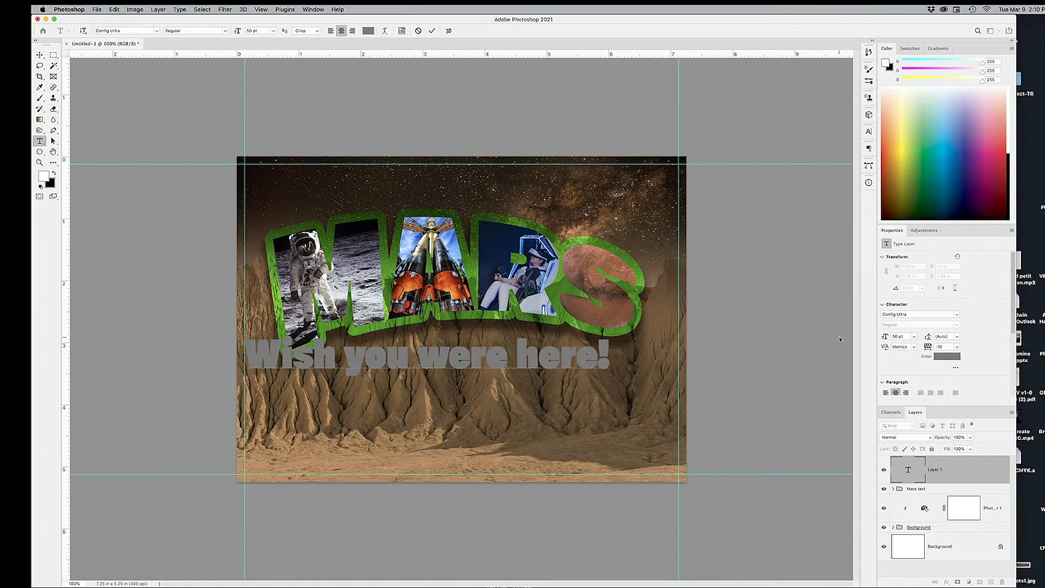
# - Change the font of the whole "Wish you were here!" line to Brush Script MT
pyautogui.press('super+a')
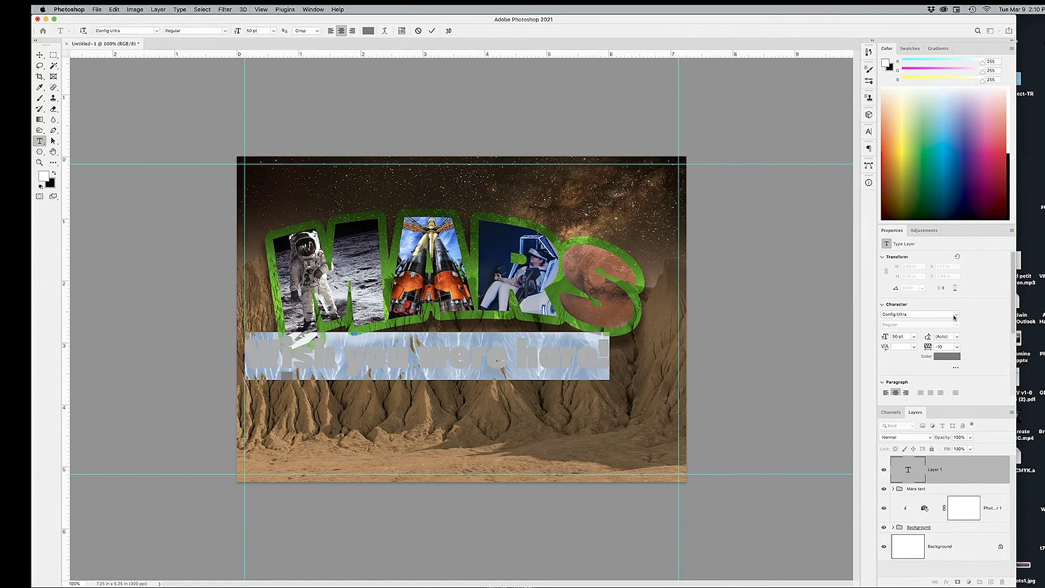
pyautogui.click(957, 316)
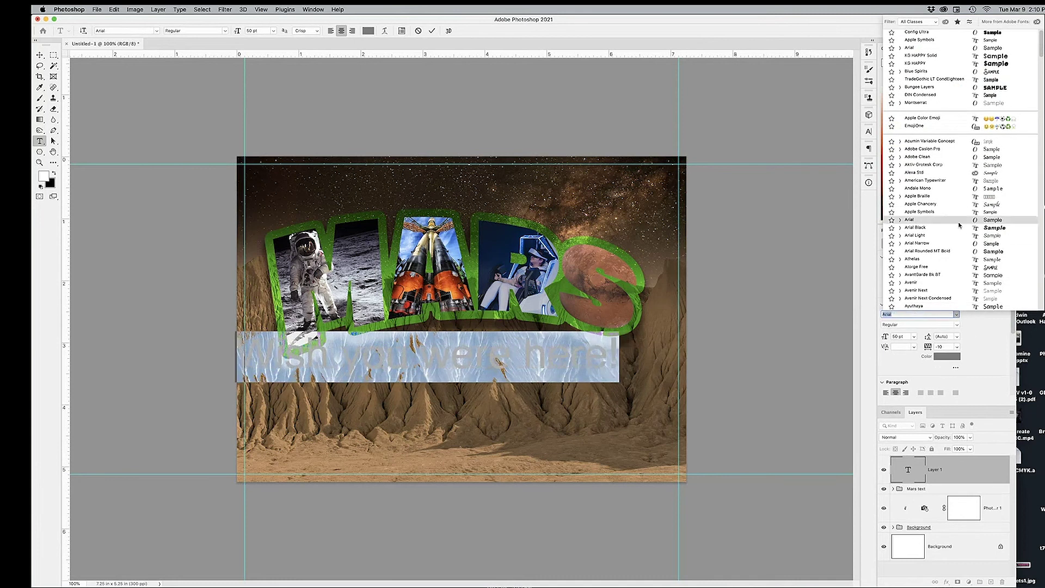
pyautogui.scroll(-5, 959, 224)
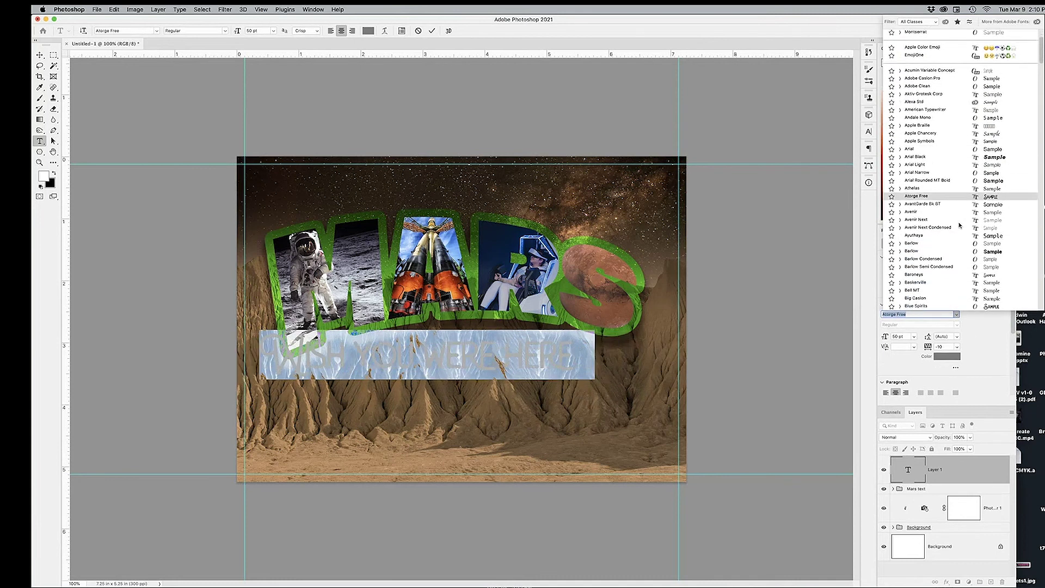
pyautogui.scroll(-5, 960, 224)
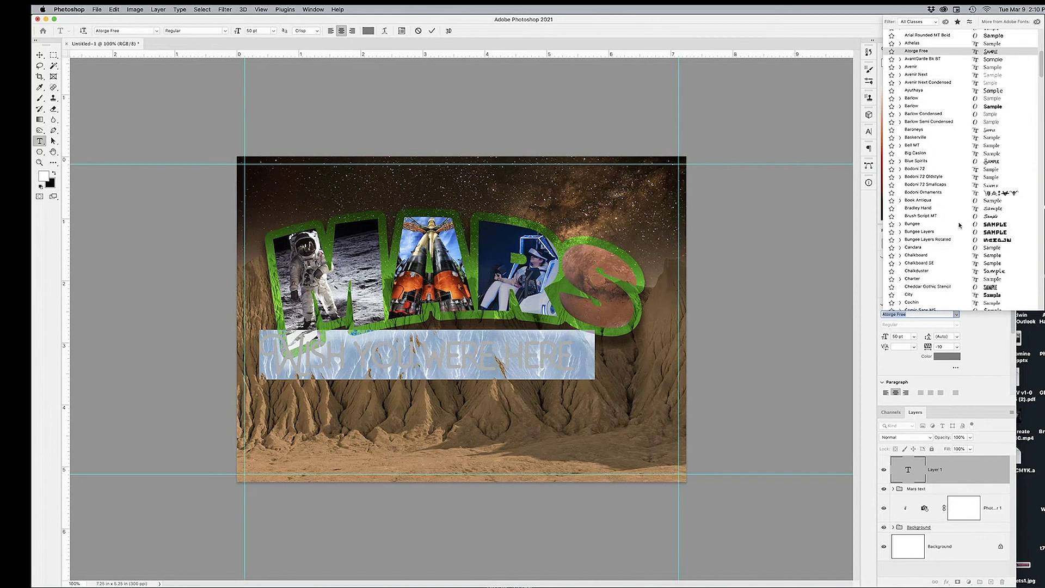
pyautogui.click(929, 216)
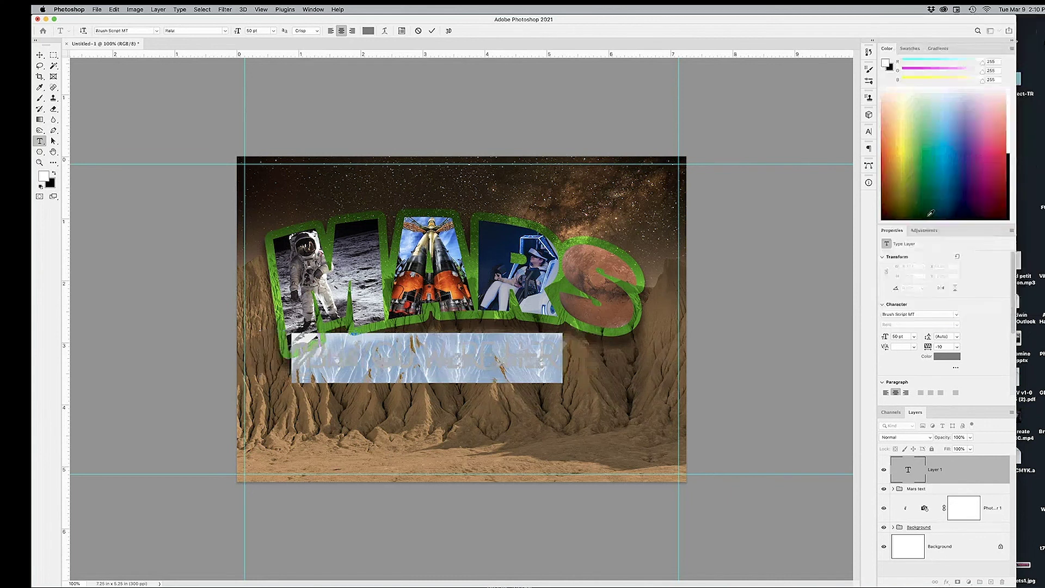
# - Set the color of the "Wish you were here!" text to light tan, hex f8d597
pyautogui.click(947, 356)
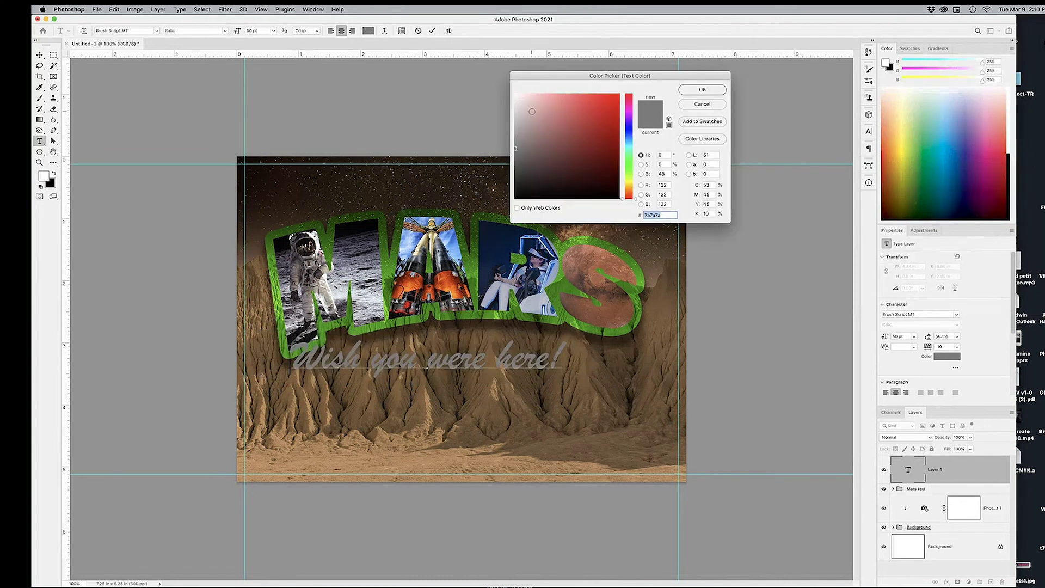
pyautogui.click(524, 104)
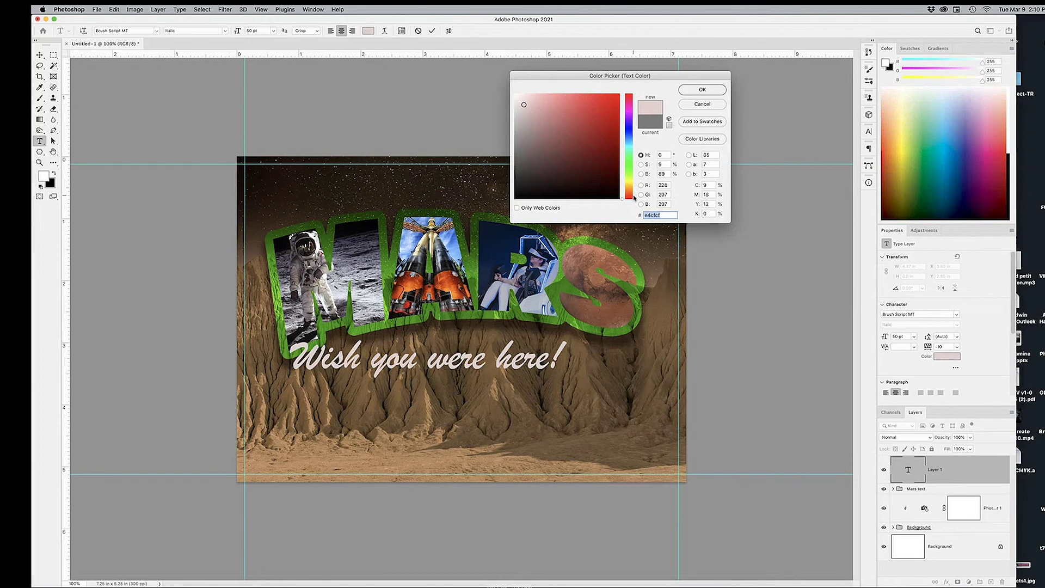
pyautogui.moveTo(633, 198); pyautogui.dragTo(633, 188)
pyautogui.click(556, 97)
pyautogui.click(692, 90)
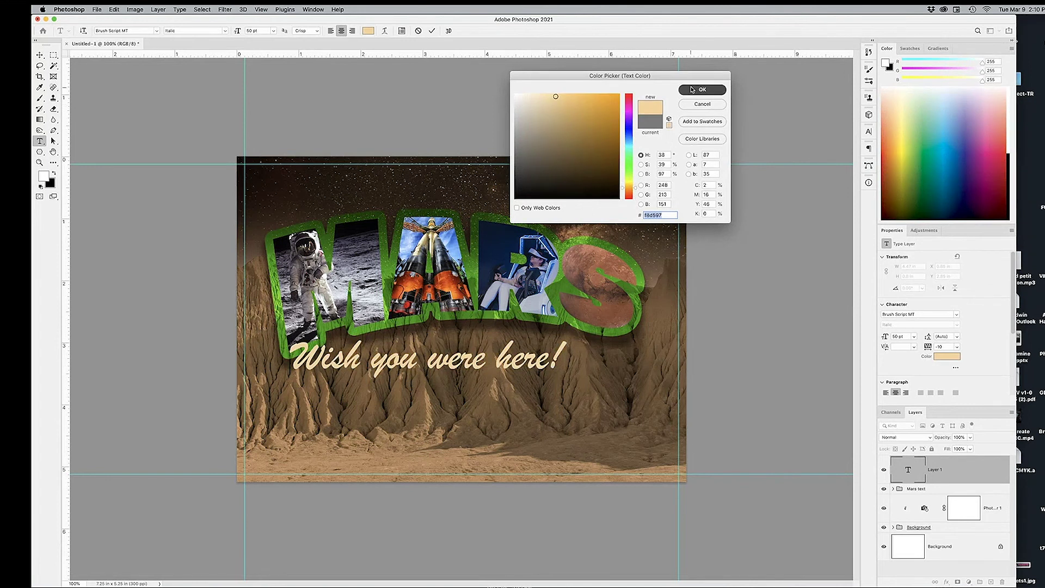
# - Warp the tagline with an Arch, +18% bend, +27% horizontal and -4% vertical distortion, and move it snugly beneath the right part of the MARS lettering
pyautogui.click(384, 31)
pyautogui.click(759, 278)
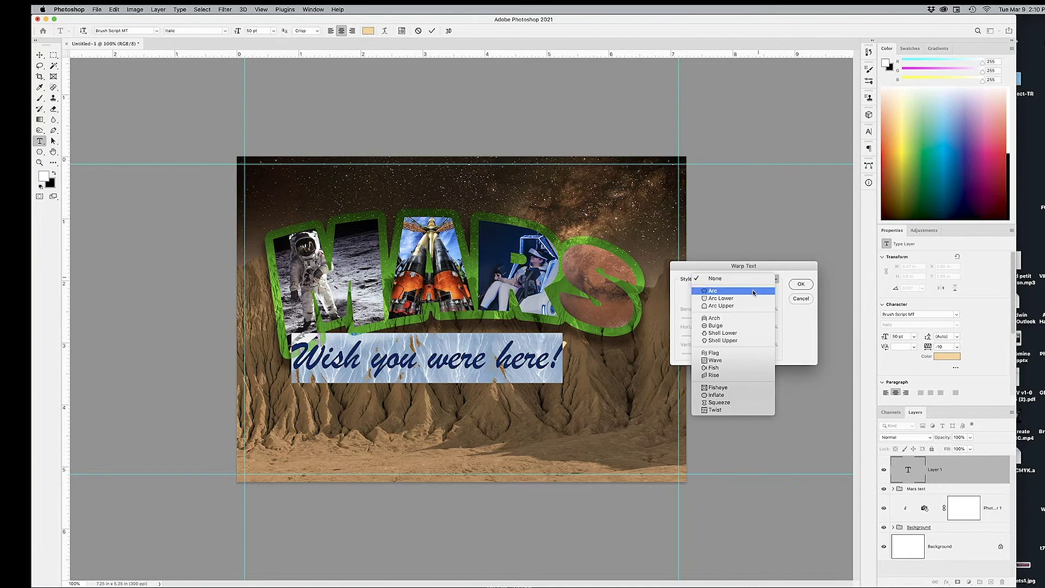
pyautogui.click(732, 321)
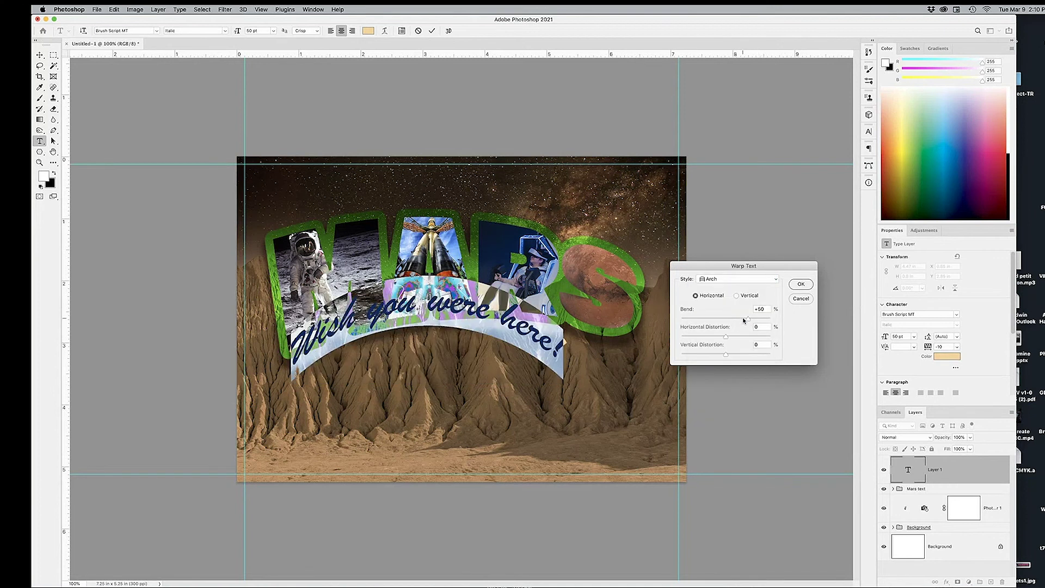
pyautogui.moveTo(748, 318); pyautogui.dragTo(724, 356)
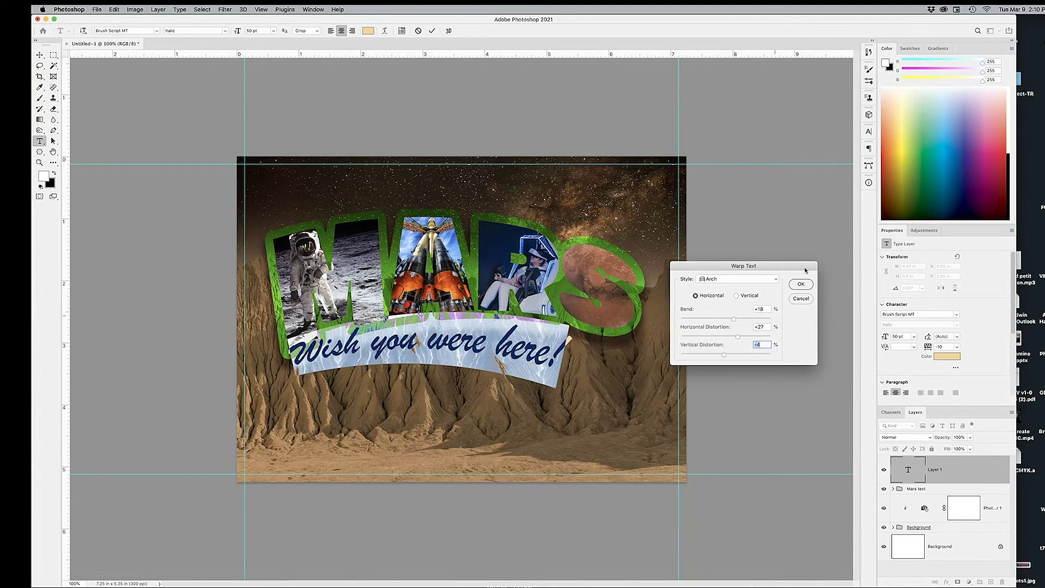
pyautogui.click(800, 284)
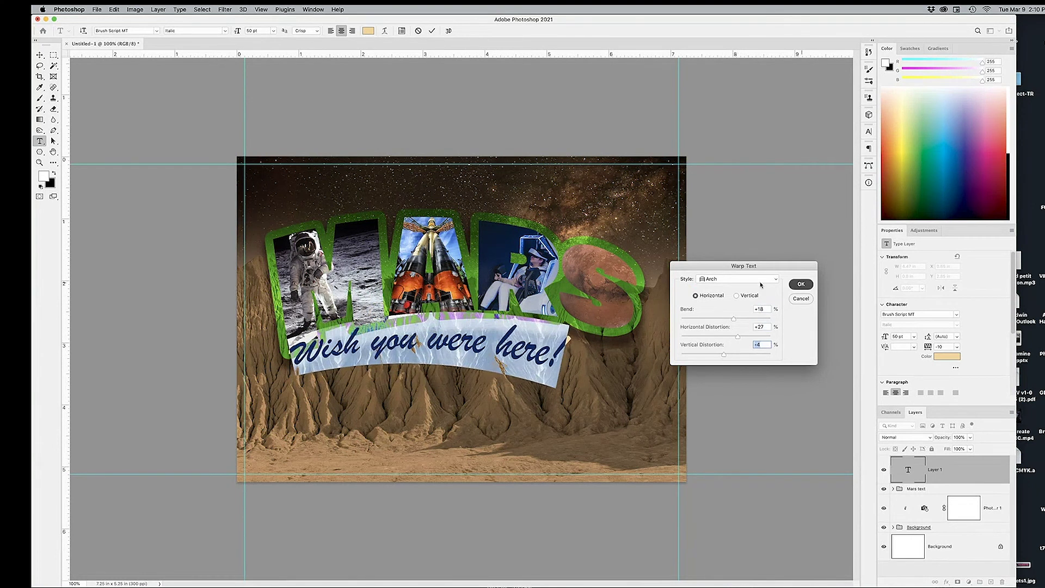
pyautogui.click(39, 56)
pyautogui.moveTo(461, 334); pyautogui.dragTo(525, 343)
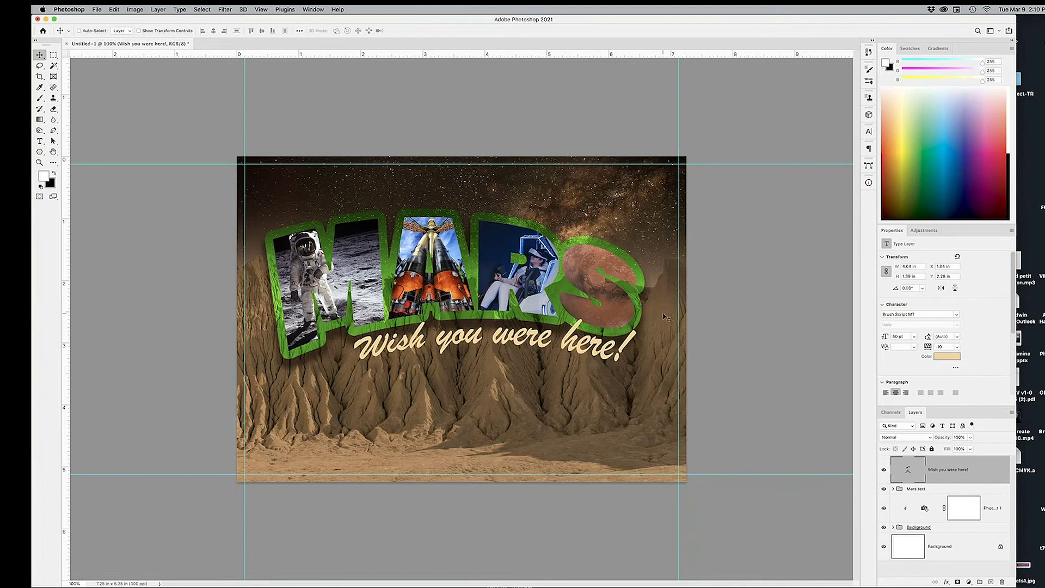
# - Switch to Finder, preview nasa_worm.ai in the IMAGES folder and place it on the postcard as a smart object cropped to its bounding box
pyautogui.press('super+Tab')
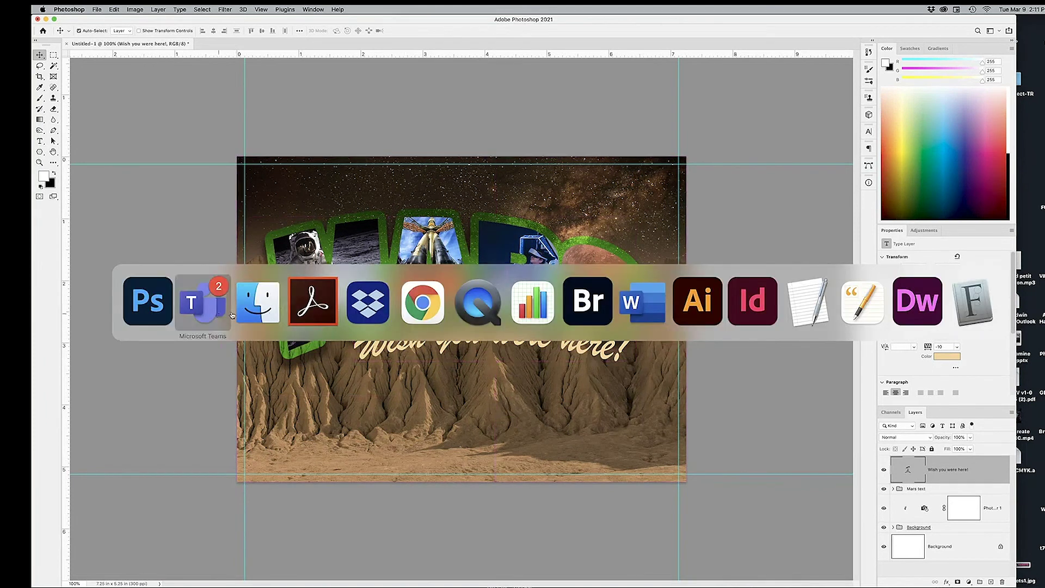
pyautogui.press('super+Tab')
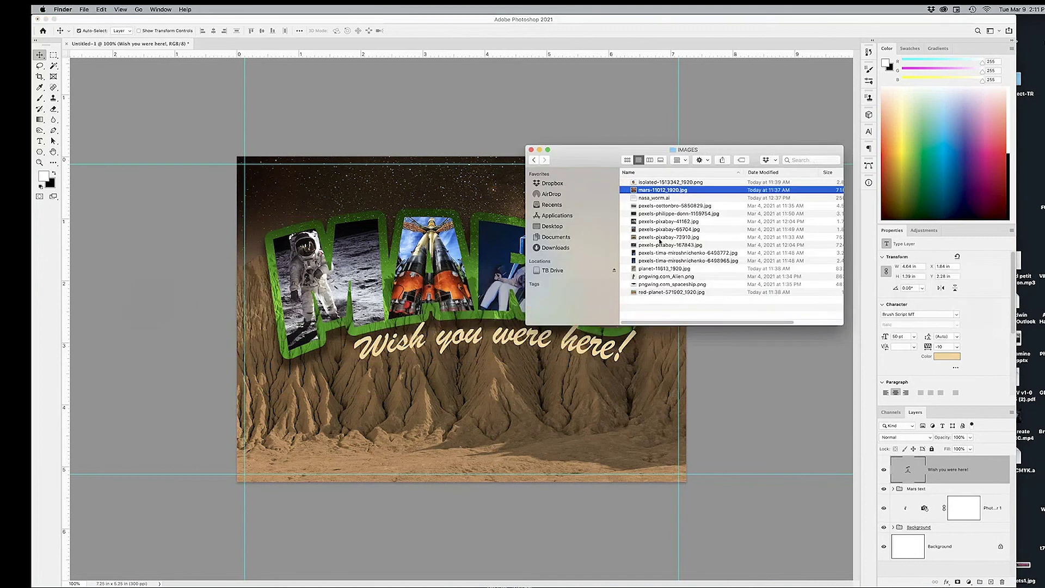
pyautogui.click(679, 198)
pyautogui.press('space')
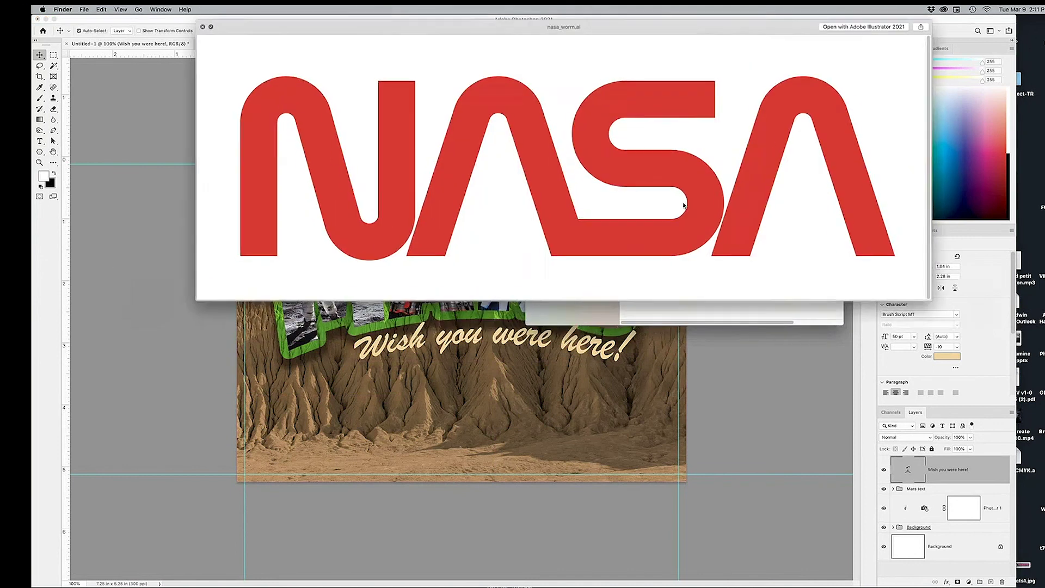
pyautogui.press('space')
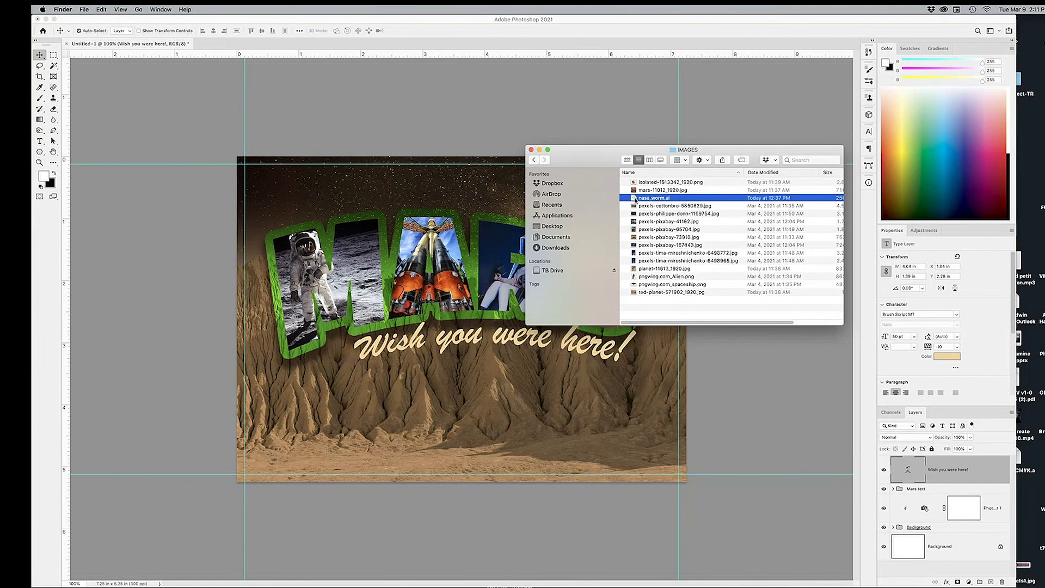
pyautogui.moveTo(618, 199); pyautogui.dragTo(462, 400)
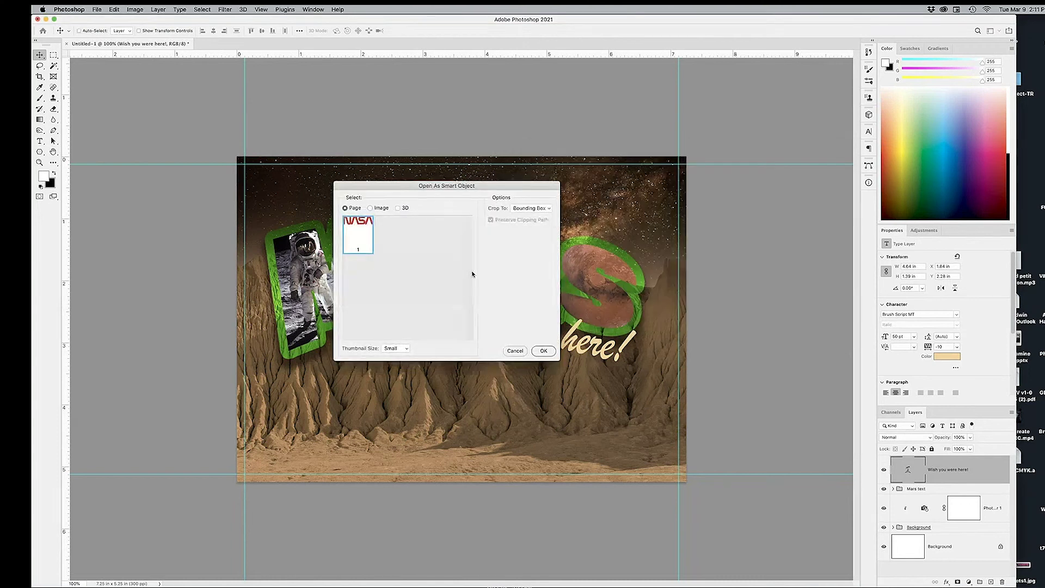
pyautogui.click(543, 351)
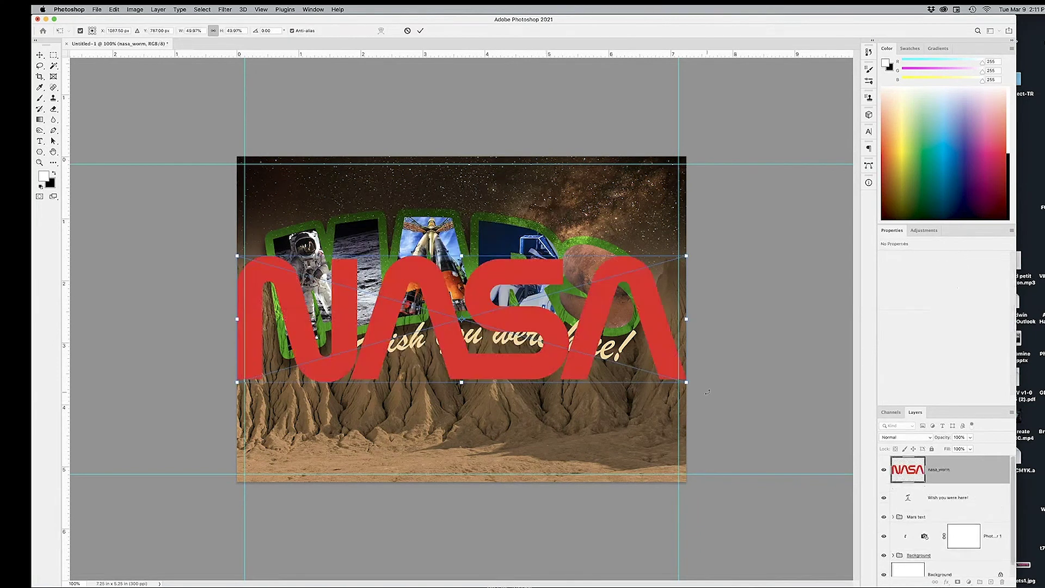
pyautogui.press('Return')
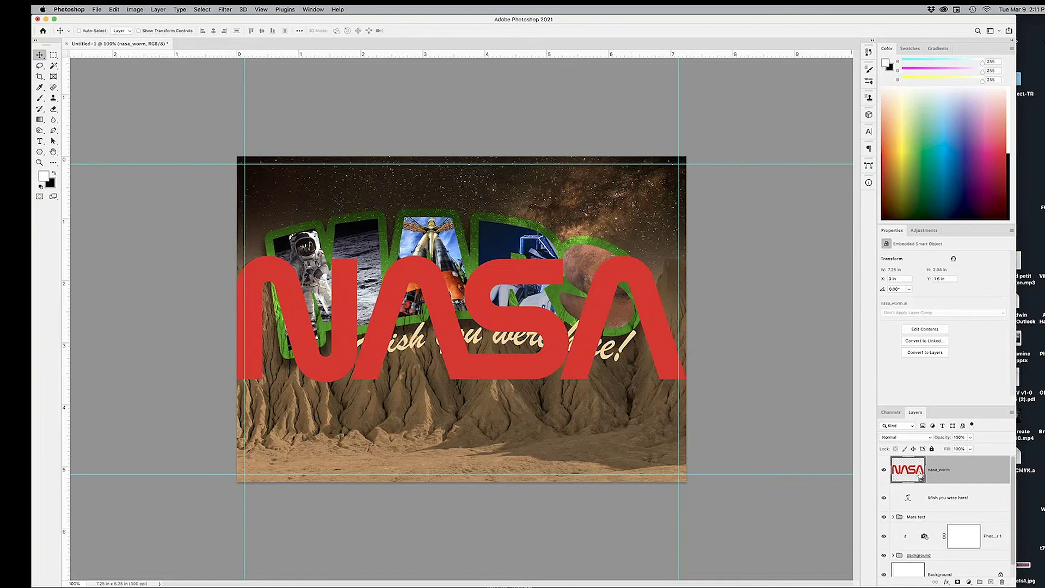
# - Scale the NASA logo proportionally to about 6%, 0.87 in wide, and place it in the postcard's lower-right corner inside the guides
pyautogui.press('super+t')
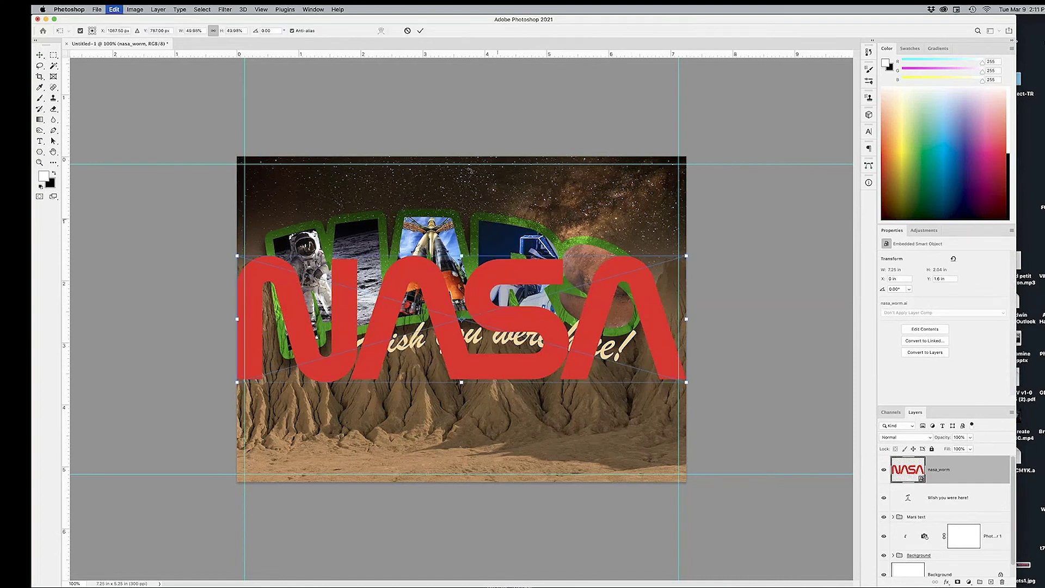
pyautogui.click(195, 31)
pyautogui.hotkey('shift', 'Down')
pyautogui.hotkey('shift', 'Down')
pyautogui.hotkey('shift', 'Down')
pyautogui.hotkey('shift', 'Down')
pyautogui.hotkey('shift', 'Down')
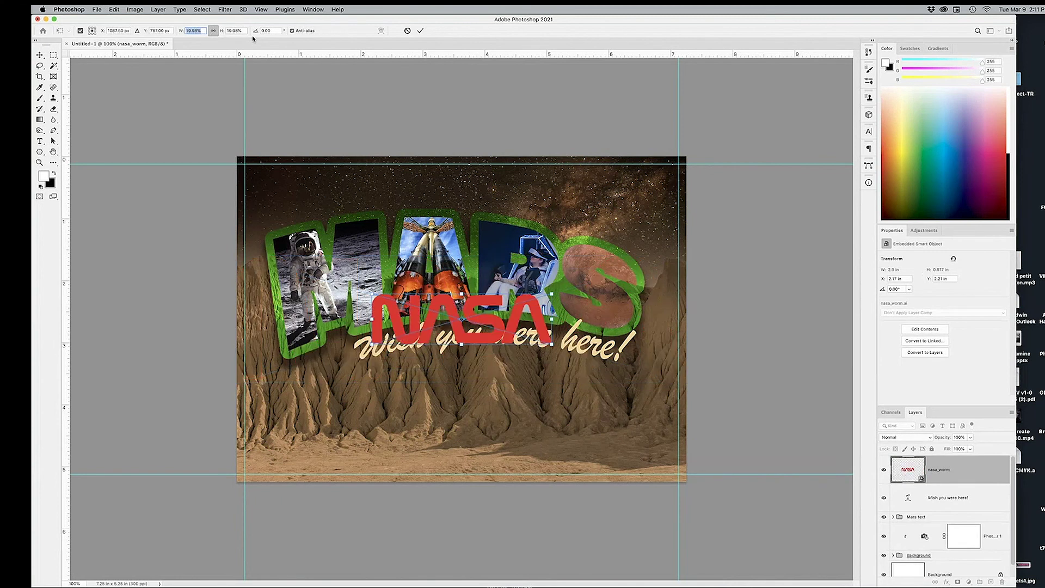
pyautogui.press('Up')
pyautogui.press('Up')
pyautogui.press('Up')
pyautogui.press('Up')
pyautogui.press('Up')
pyautogui.press('Up')
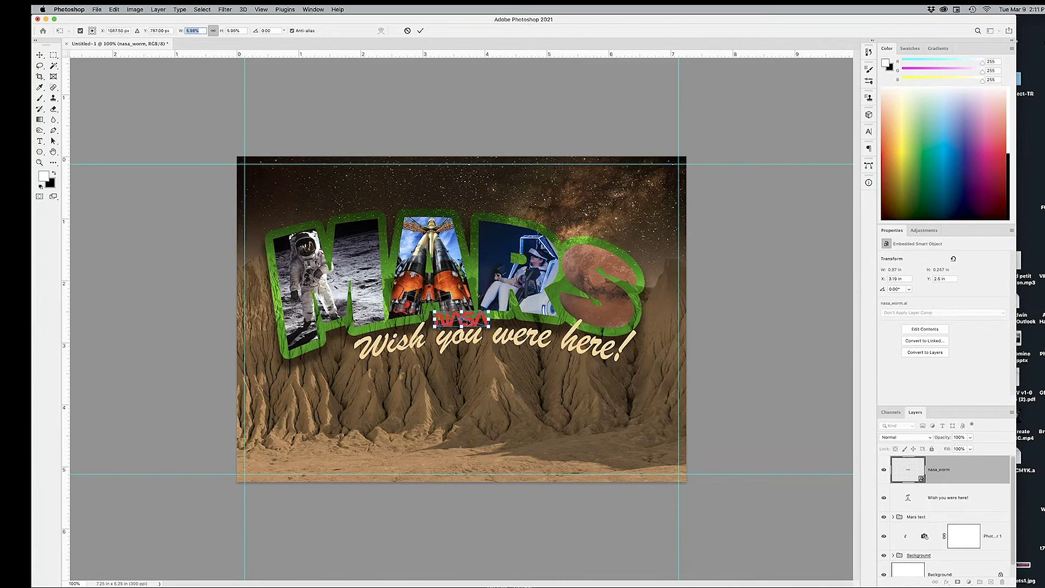
pyautogui.moveTo(476, 325); pyautogui.dragTo(653, 462)
pyautogui.press('Return')
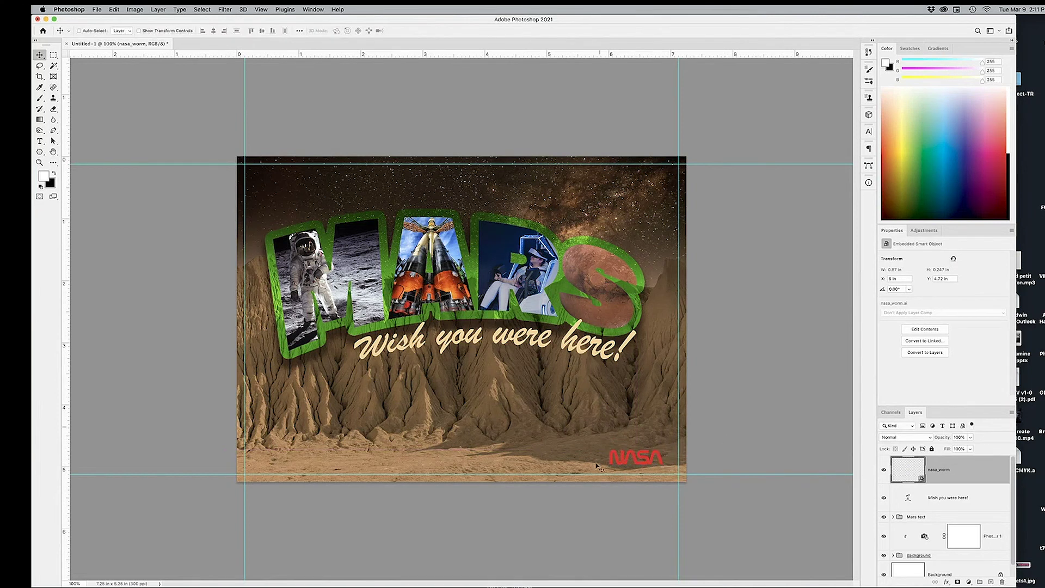
# - Open the NASA smart object's contents in Illustrator, preserving Illustrator editing capabilities, and fill all the lettering with the White swatch
pyautogui.doubleClick(912, 472)
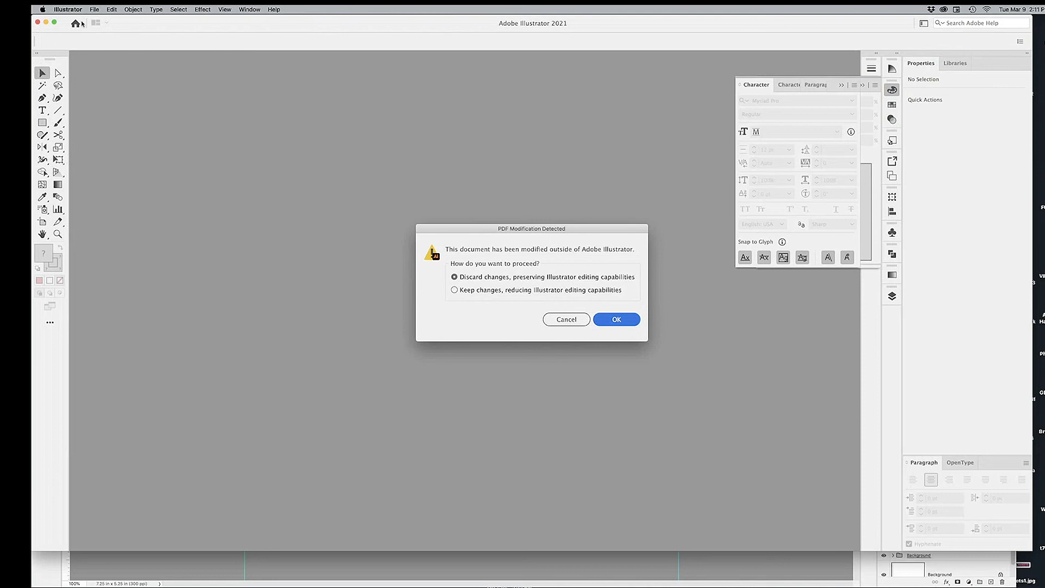
pyautogui.click(617, 320)
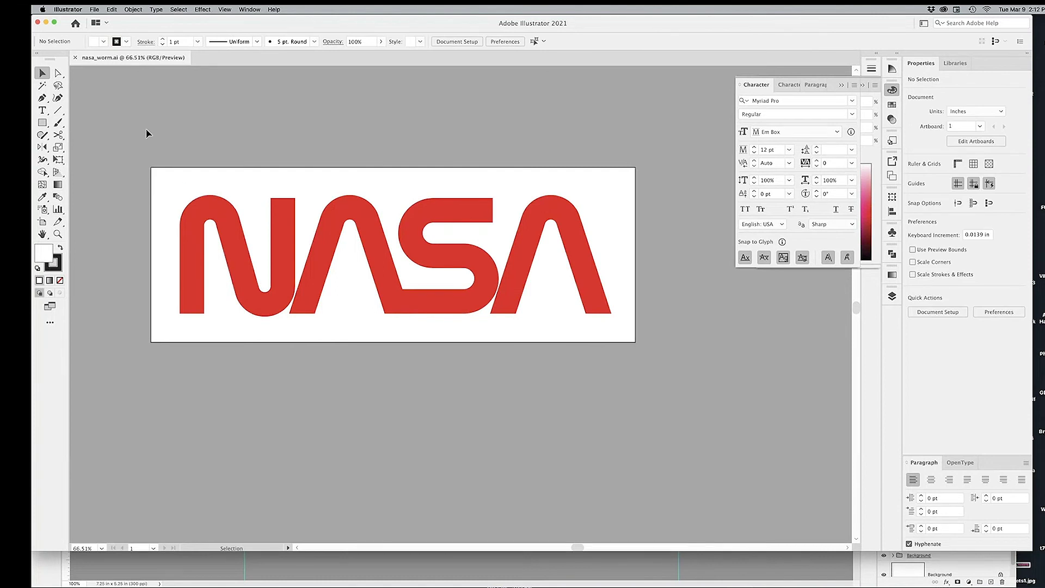
pyautogui.moveTo(154, 145); pyautogui.dragTo(639, 367)
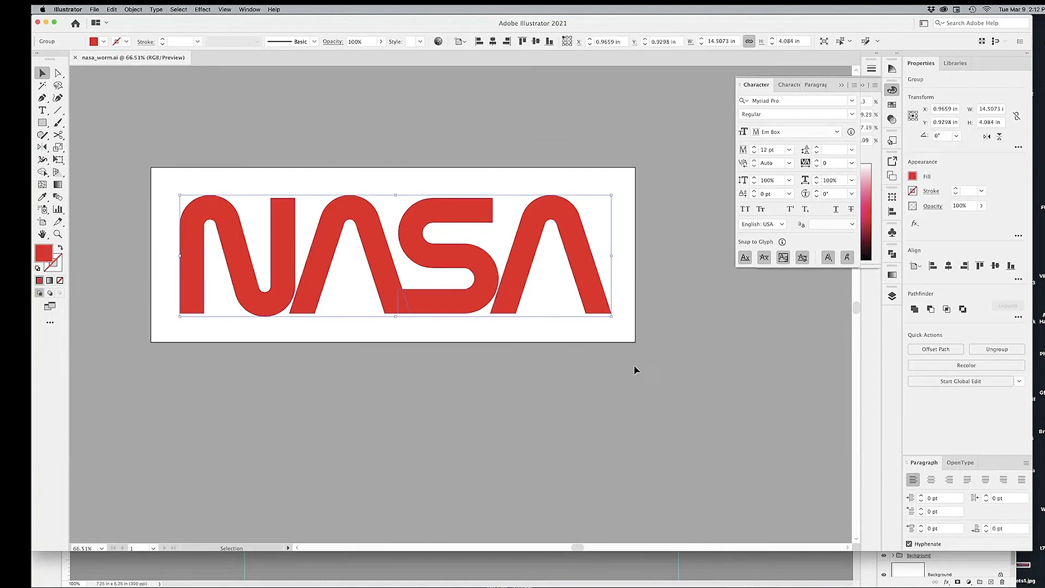
pyautogui.click(841, 85)
pyautogui.click(862, 87)
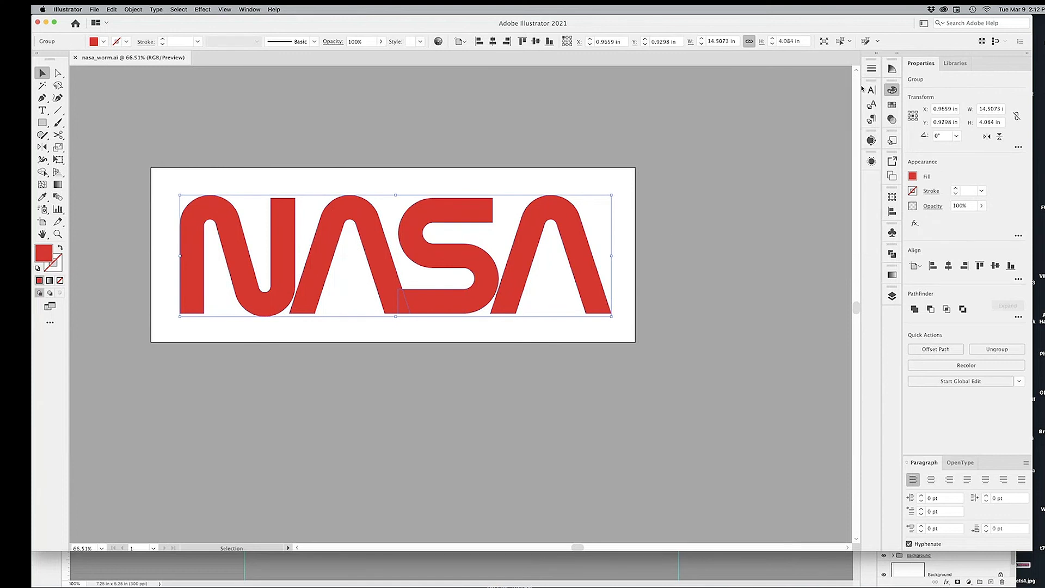
pyautogui.click(891, 104)
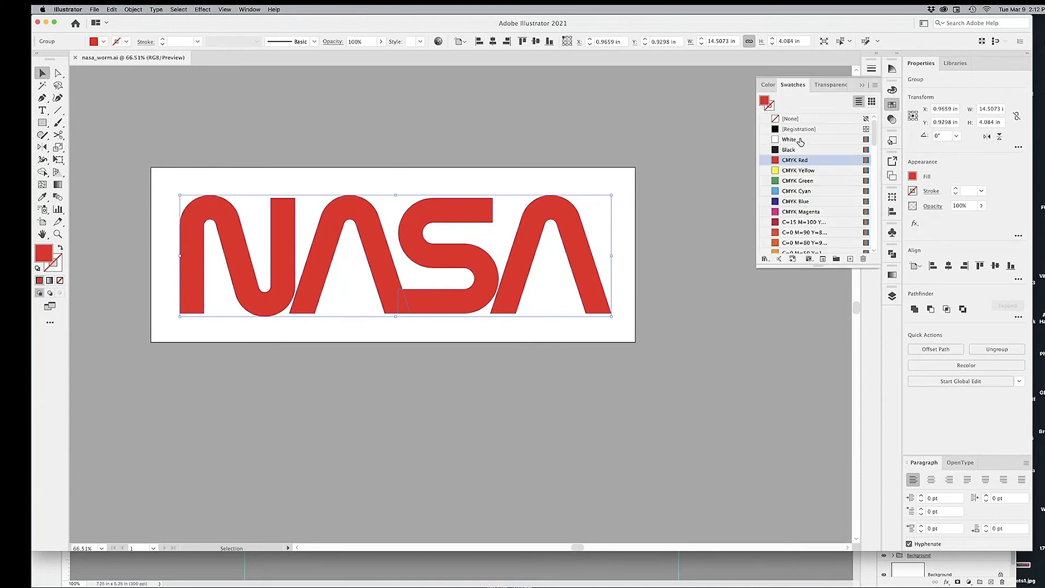
pyautogui.click(800, 140)
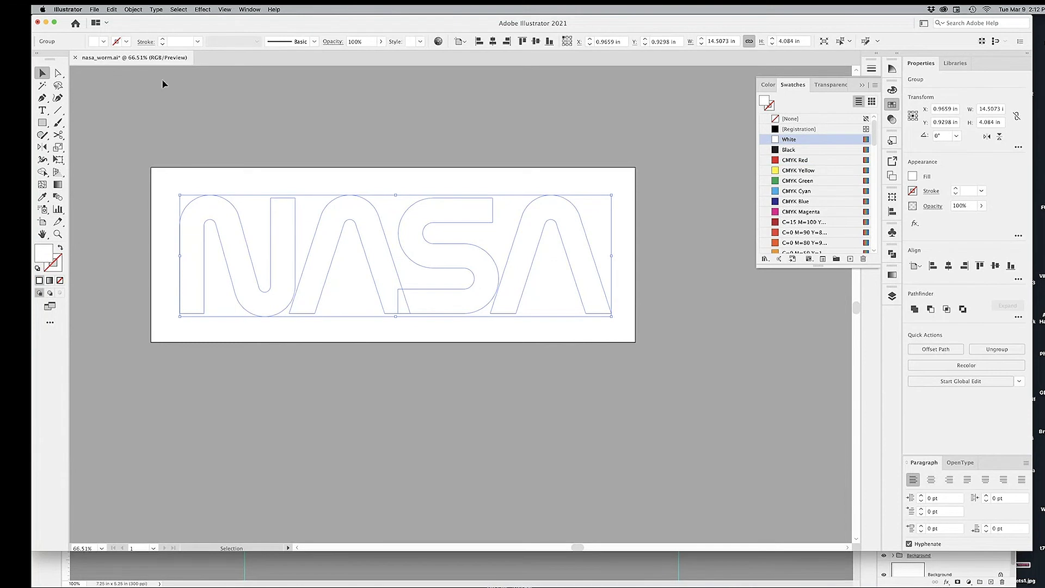
# - Deselect the logo lettering and save nasa_worm.ai, agreeing to keep the legacy format
pyautogui.click(154, 107)
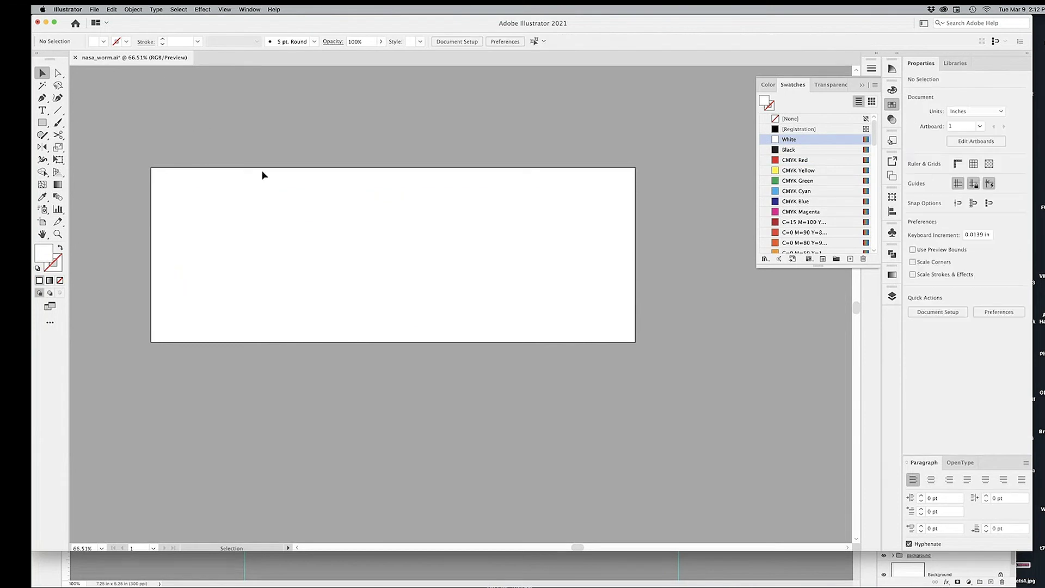
pyautogui.moveTo(262, 171); pyautogui.dragTo(645, 391)
pyautogui.click(645, 382)
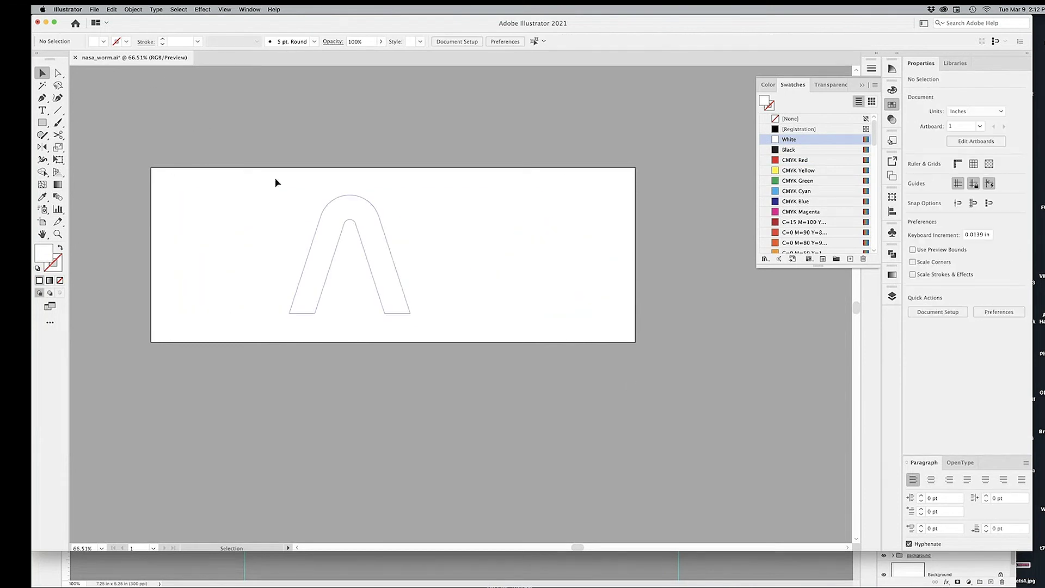
pyautogui.press('a')
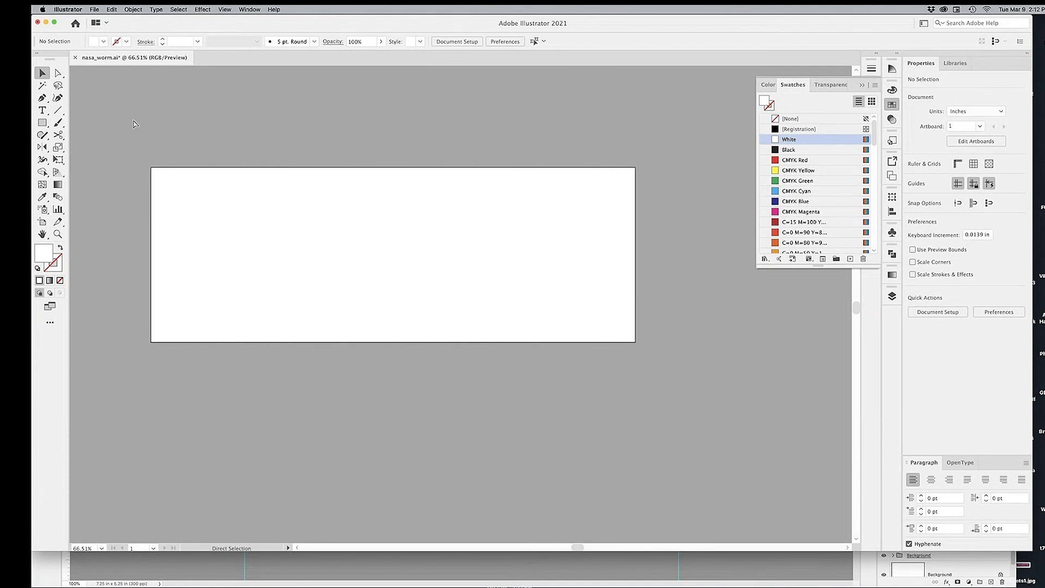
pyautogui.hotkey('ctrl', 's')
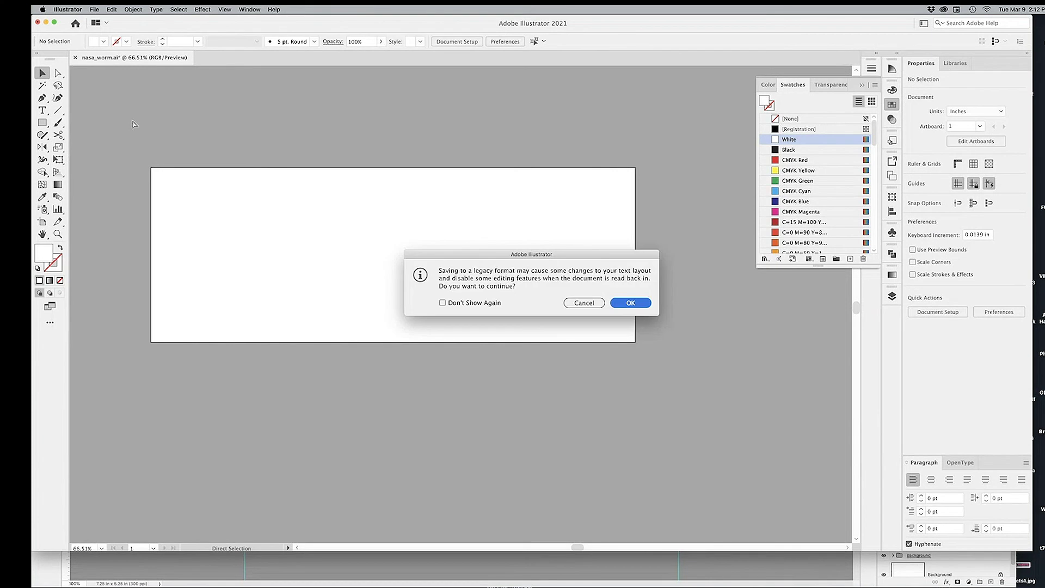
pyautogui.click(636, 305)
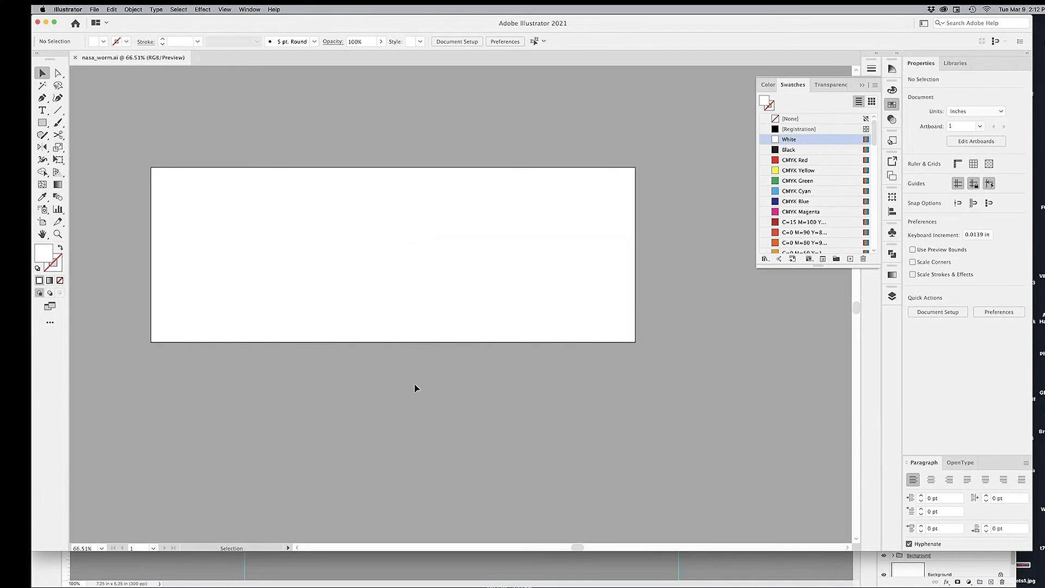
# - Close nasa_worm.ai, switch back to Photoshop and nudge the NASA logo up to Y 4.6 in
pyautogui.press('super+w')
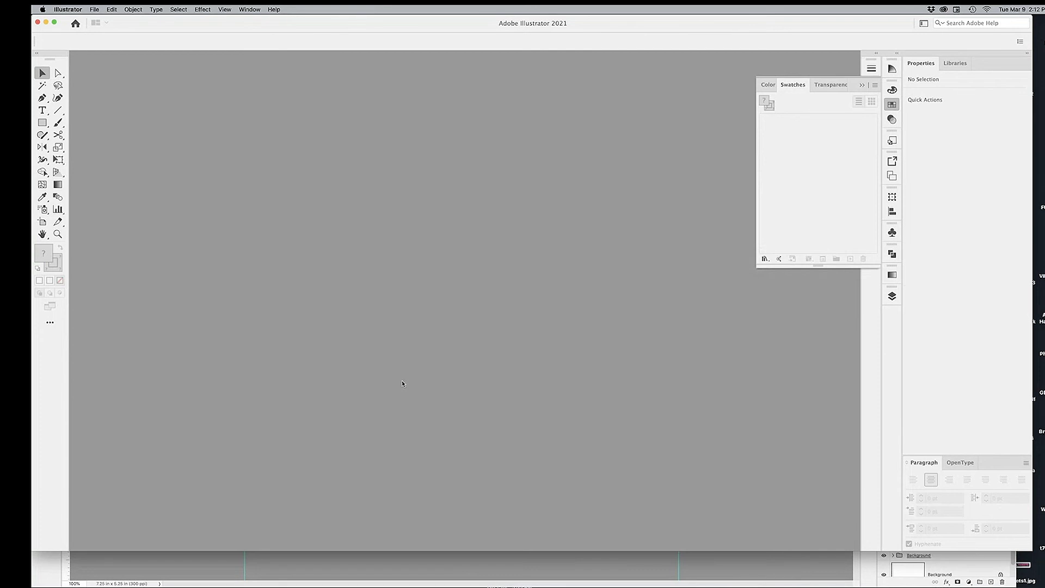
pyautogui.press('super+Tab')
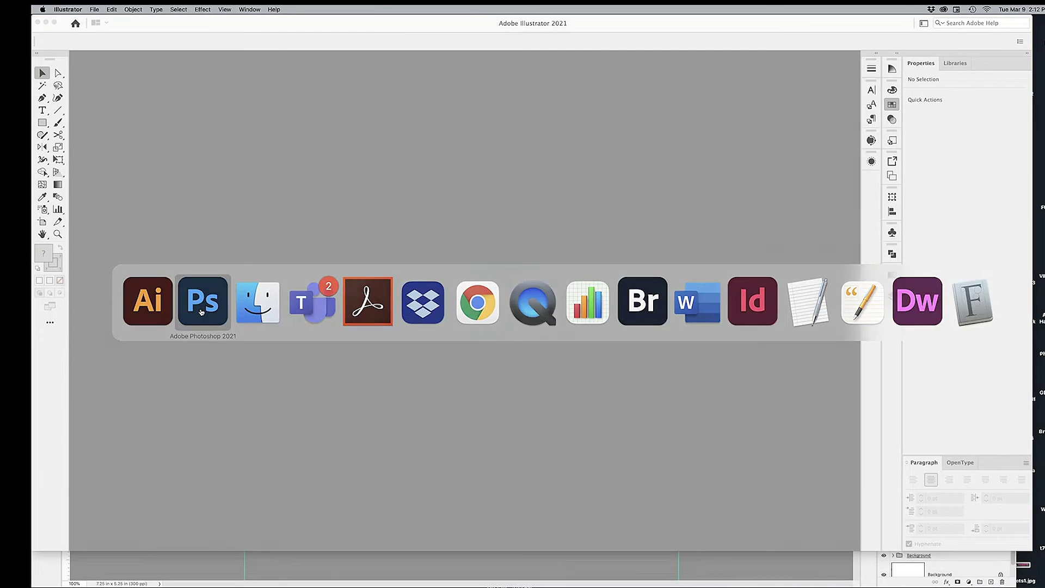
pyautogui.click(201, 312)
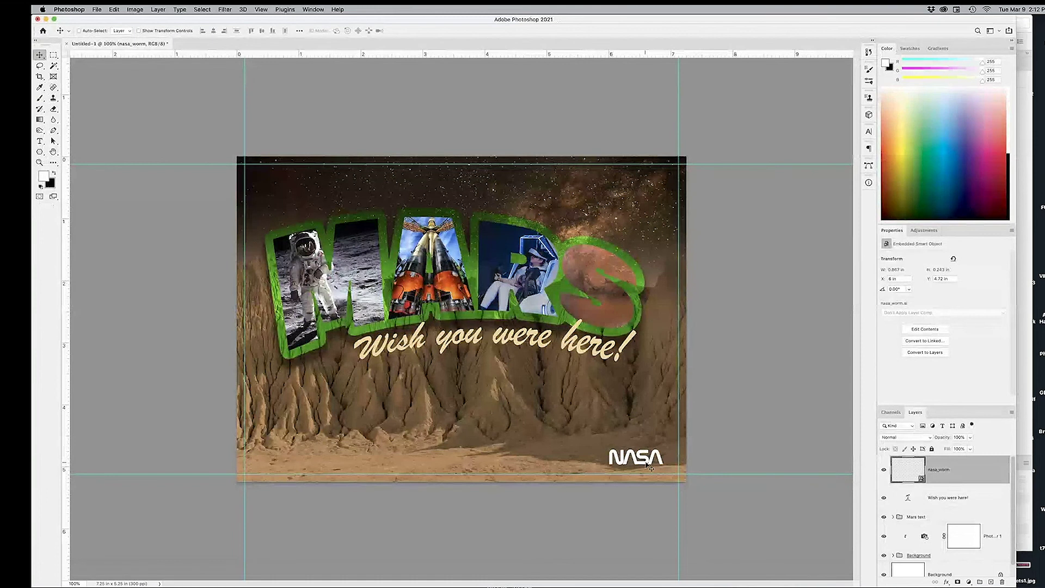
pyautogui.moveTo(648, 466); pyautogui.dragTo(646, 460)
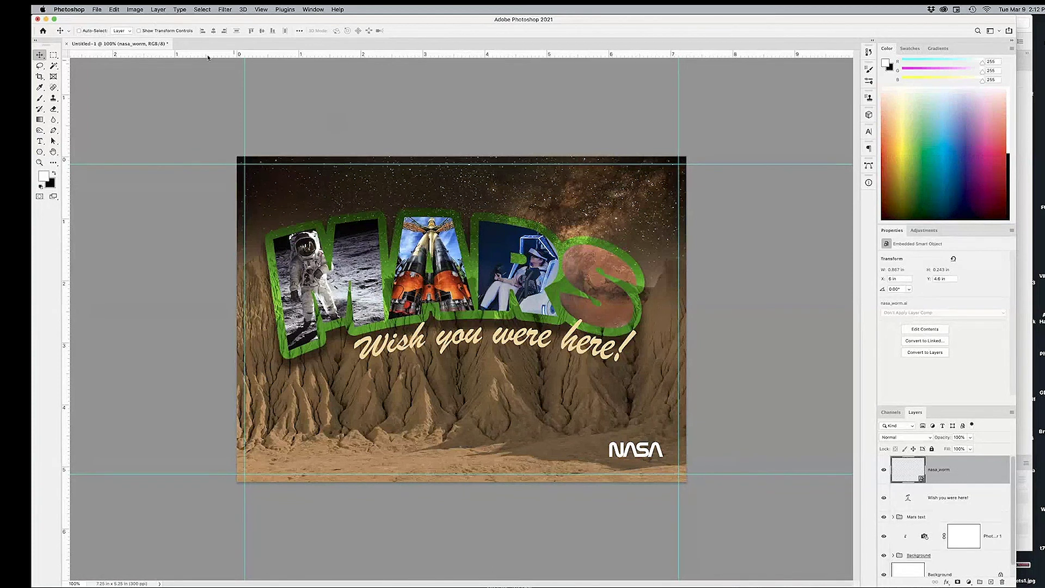
# - Add an Outer Glow layer style to the NASA logo in bright green, colour 77fd1e
pyautogui.click(157, 9)
pyautogui.moveTo(197, 92)
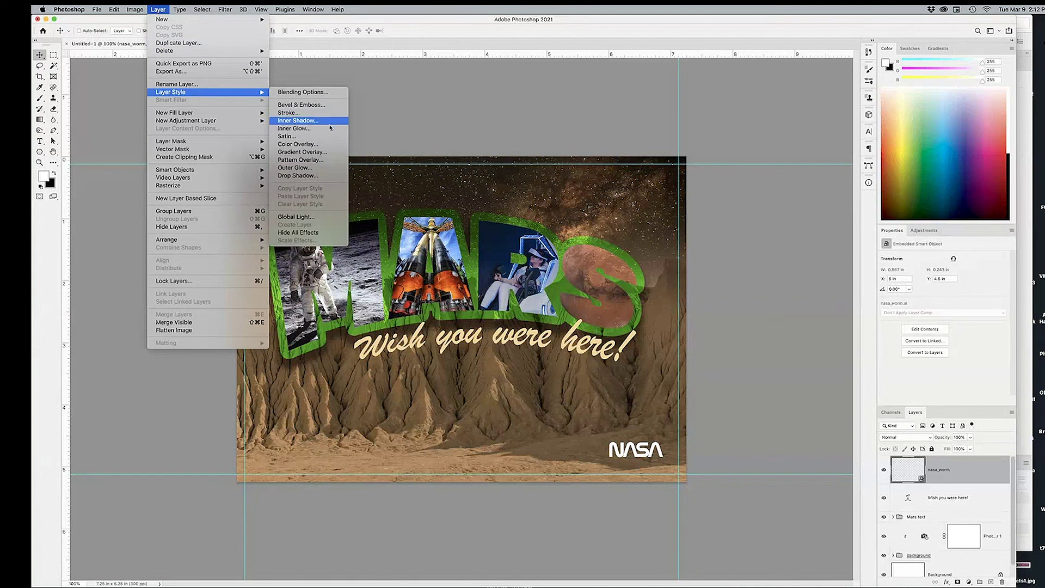
pyautogui.click(294, 168)
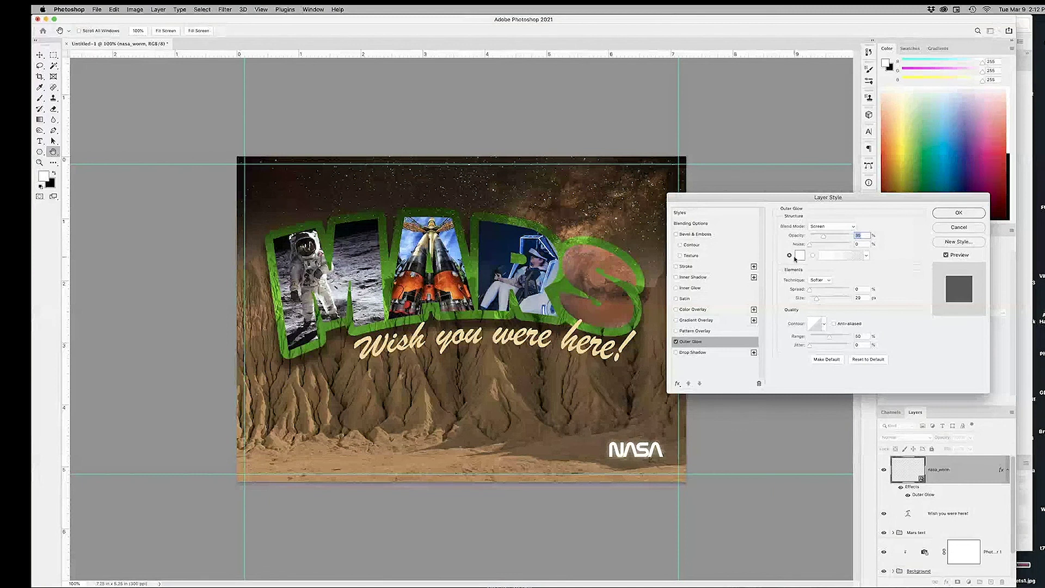
pyautogui.click(800, 255)
pyautogui.write('78fe1f')
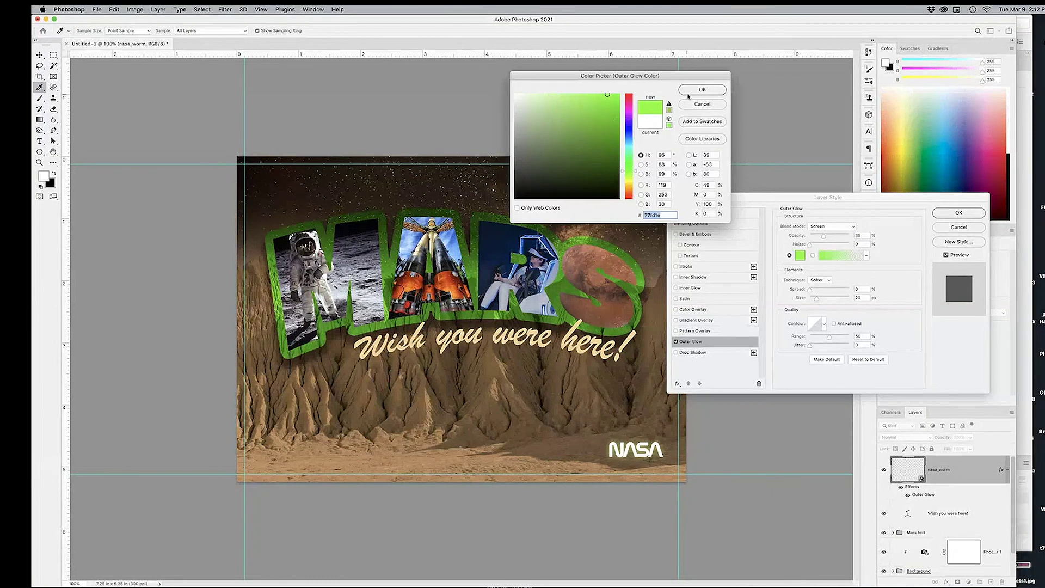
pyautogui.press('Return')
pyautogui.click(958, 213)
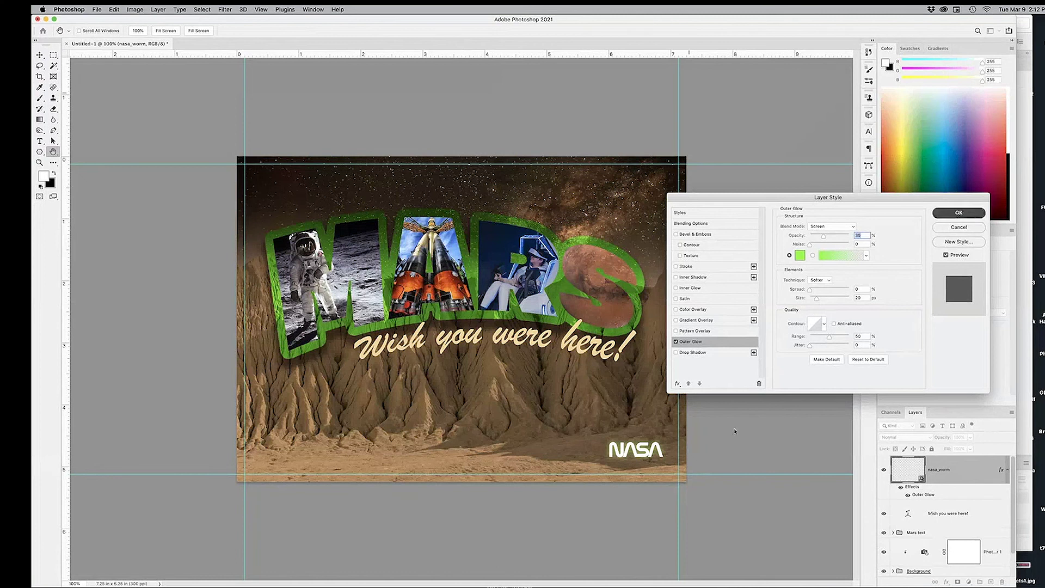
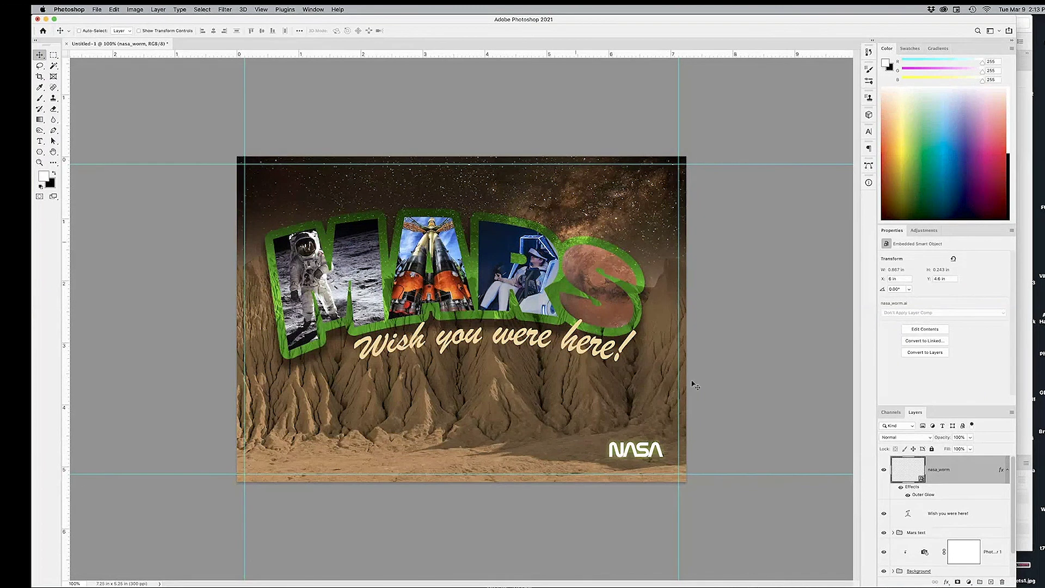
pyautogui.click(907, 516)
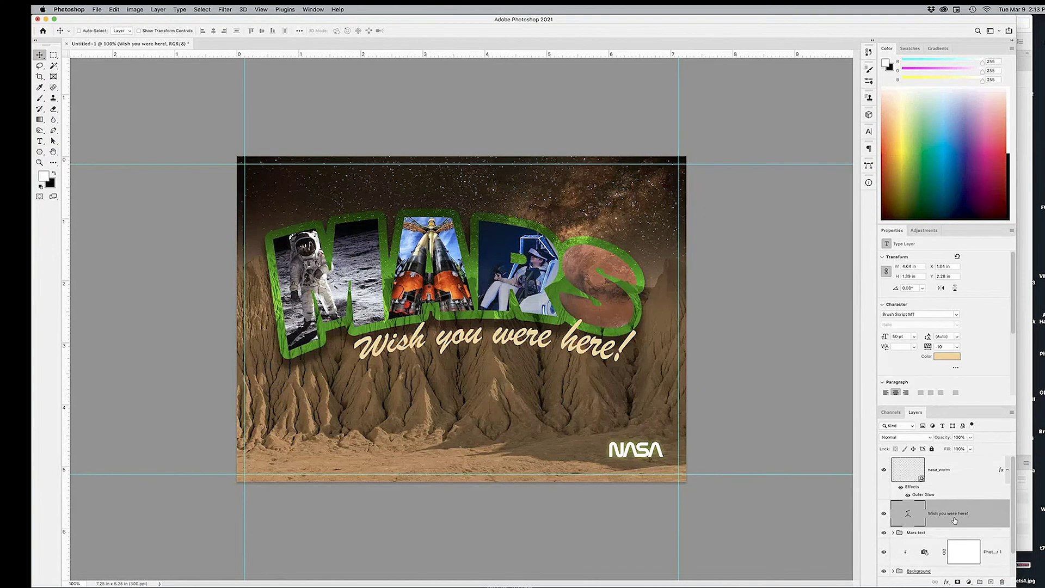
pyautogui.click(884, 513)
pyautogui.click(884, 513)
pyautogui.click(1008, 471)
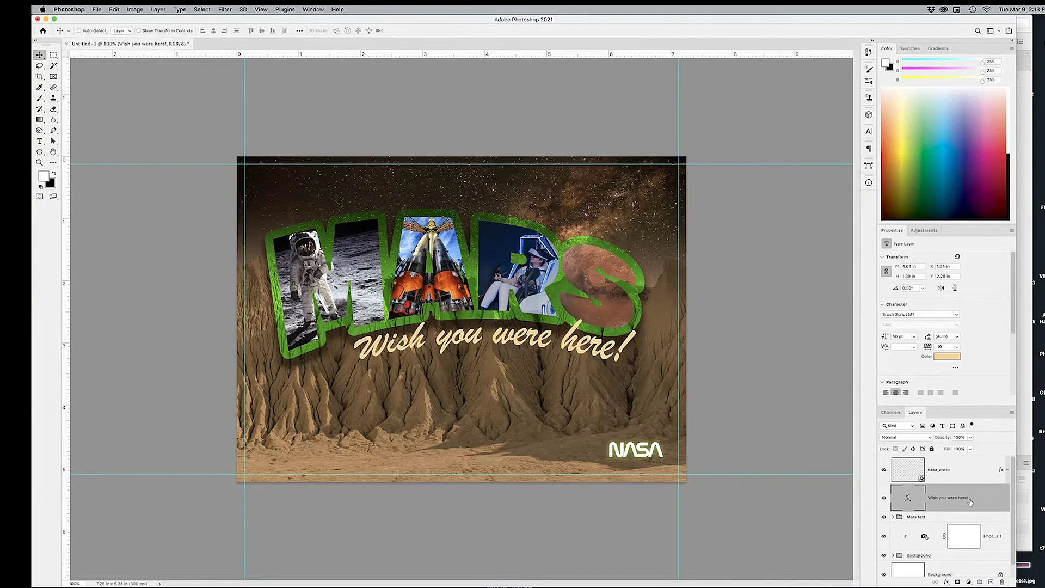
pyautogui.click(1007, 471)
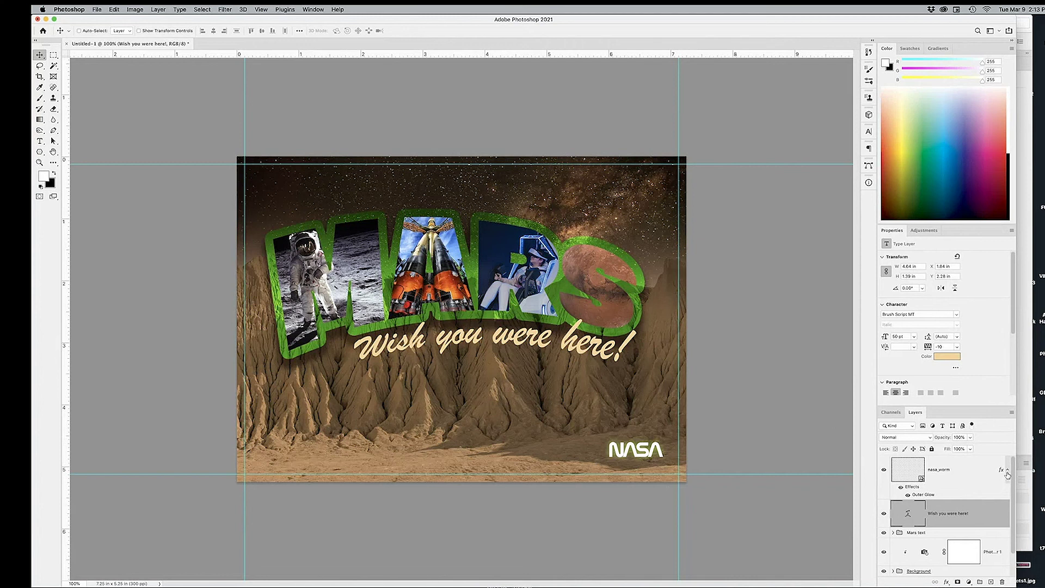
# - Copy the NASA logo's layer style and paste it onto the "Wish you were here!" text layer
pyautogui.rightClick(1007, 475)
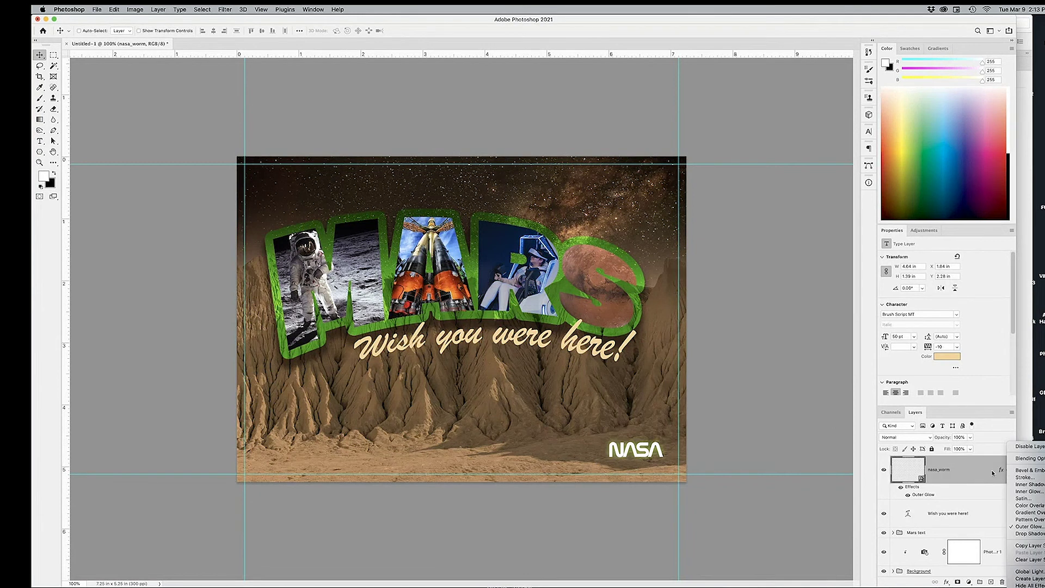
pyautogui.click(990, 473)
pyautogui.rightClick(988, 473)
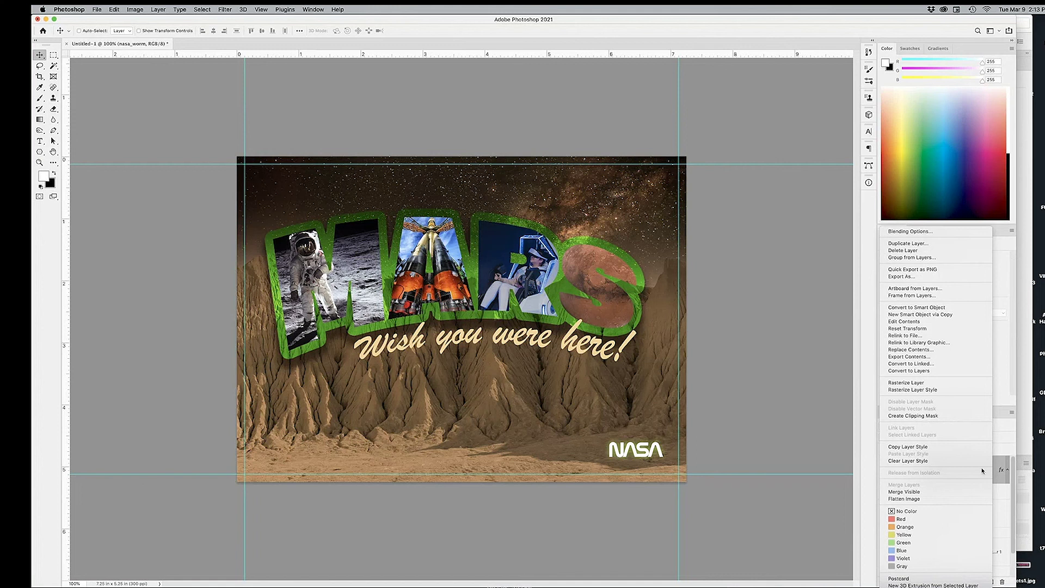
pyautogui.click(897, 449)
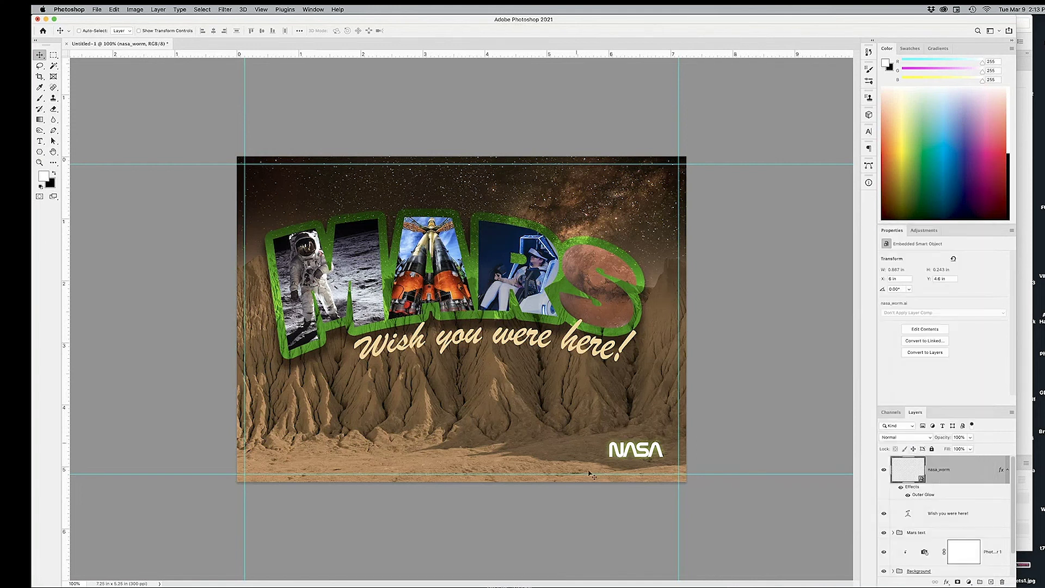
pyautogui.click(980, 521)
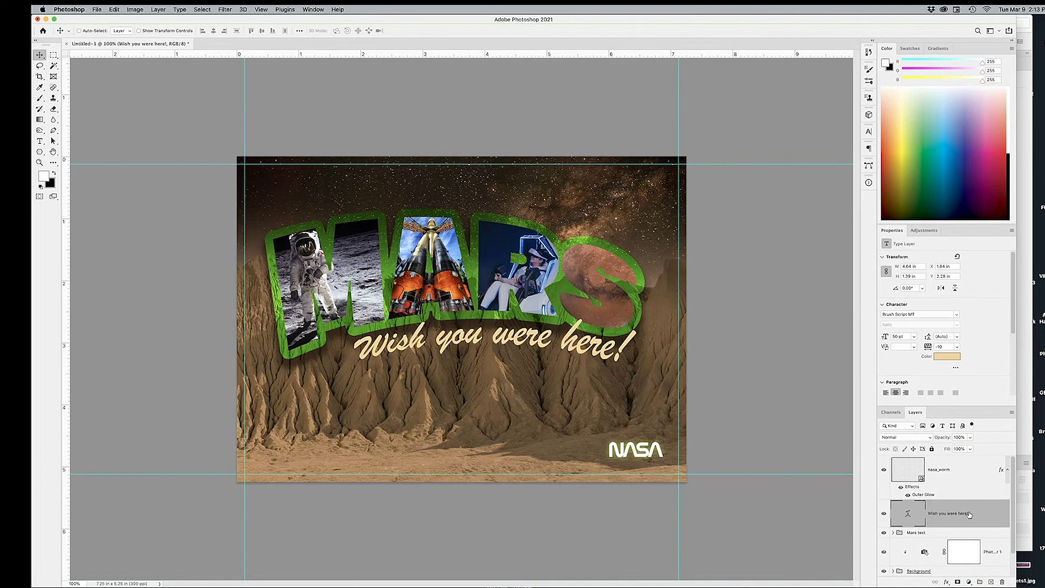
pyautogui.rightClick(980, 514)
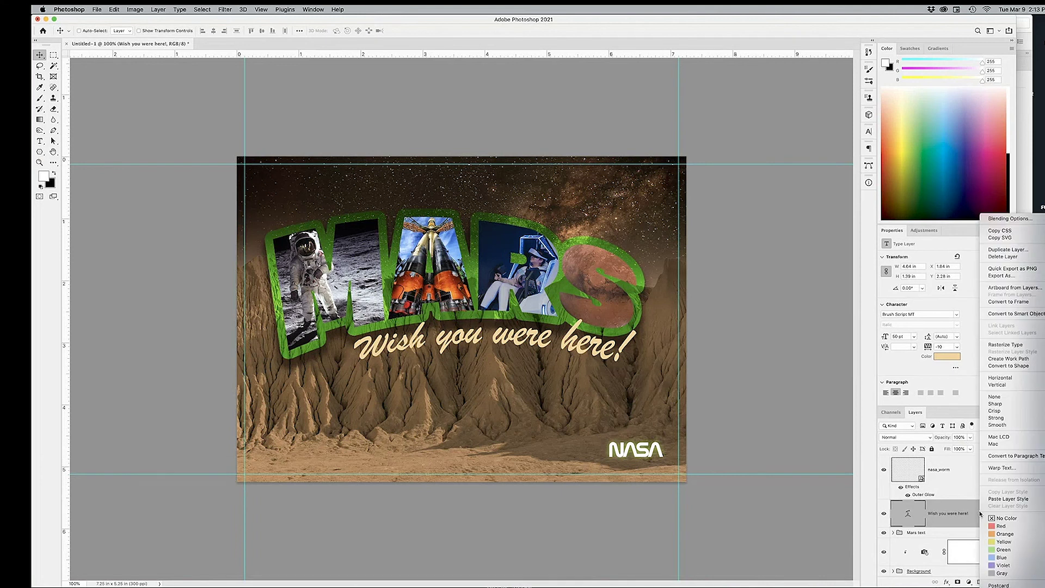
pyautogui.click(996, 499)
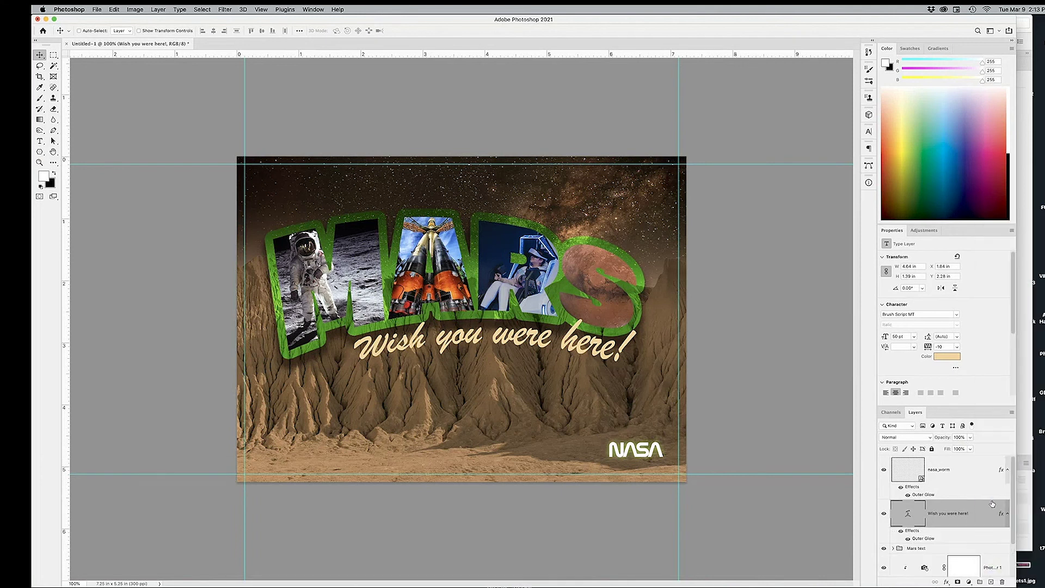
# - Recolour the NASA logo's outer glow to light blue and collapse the effects lists of the logo and text layers
pyautogui.click(913, 472)
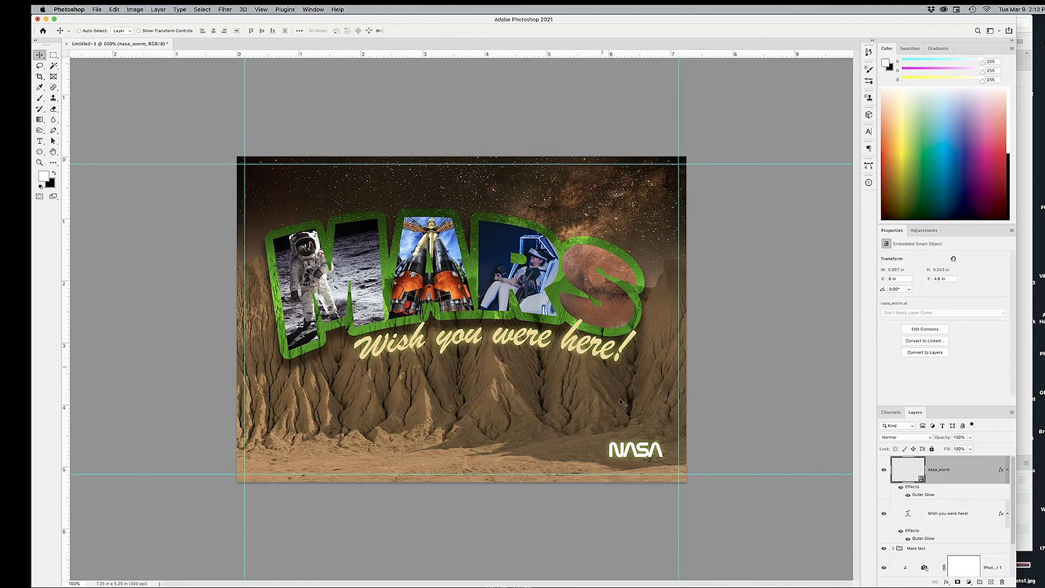
pyautogui.doubleClick(926, 497)
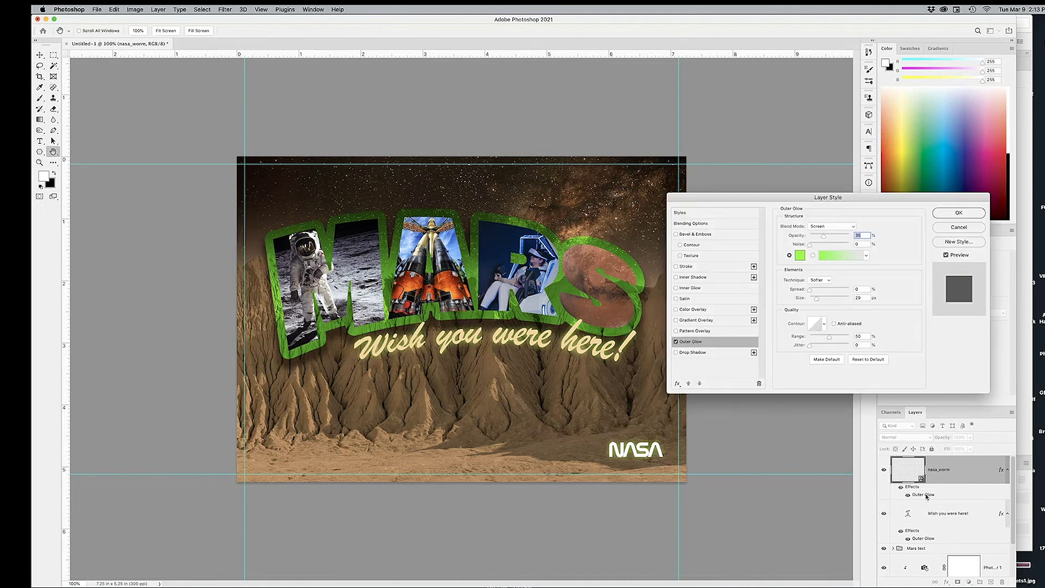
pyautogui.click(800, 255)
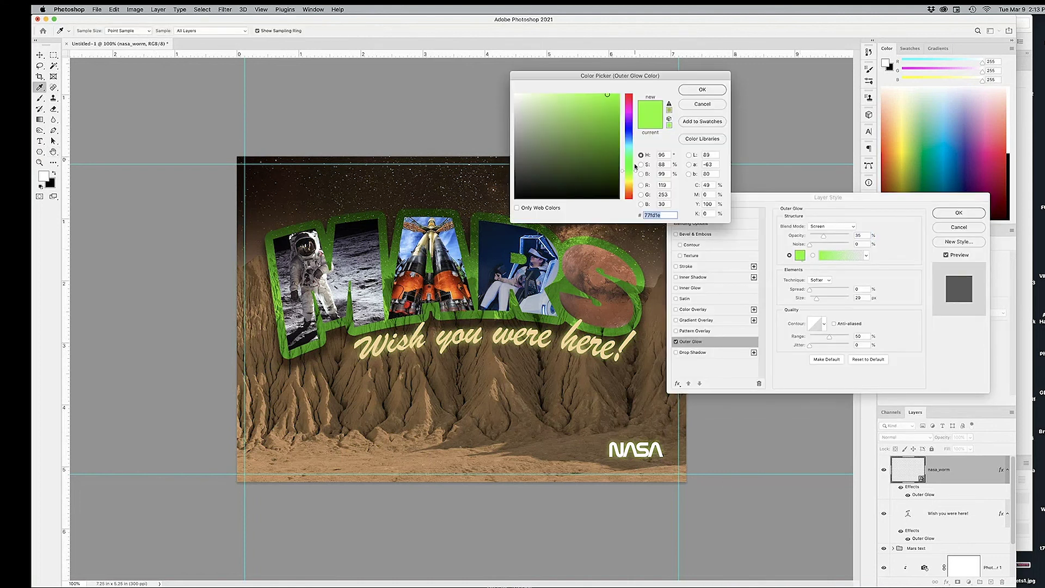
pyautogui.moveTo(634, 172); pyautogui.dragTo(635, 189)
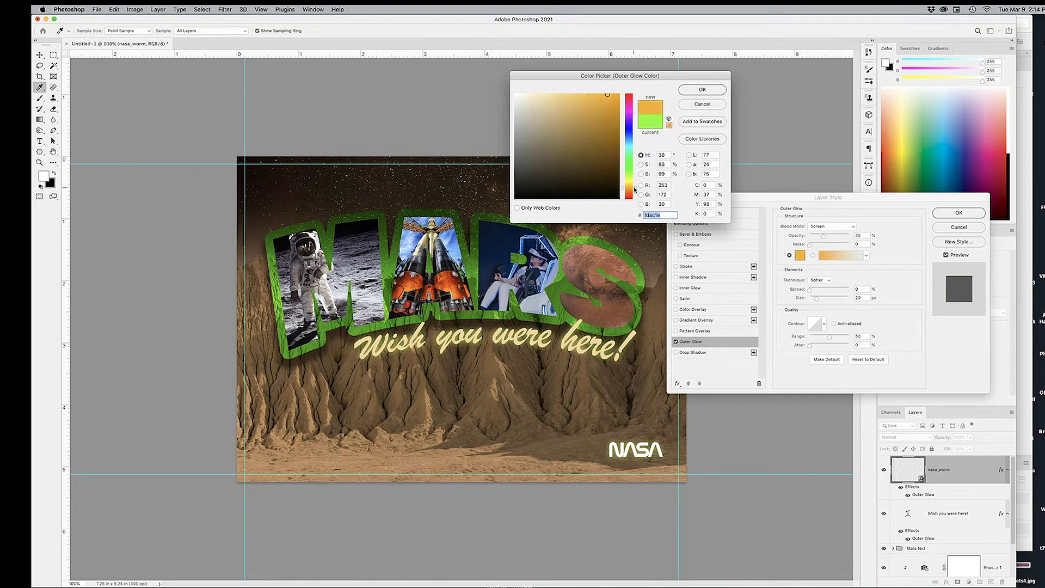
pyautogui.moveTo(608, 98); pyautogui.dragTo(619, 94)
pyautogui.moveTo(636, 189); pyautogui.dragTo(634, 143)
pyautogui.press('Return')
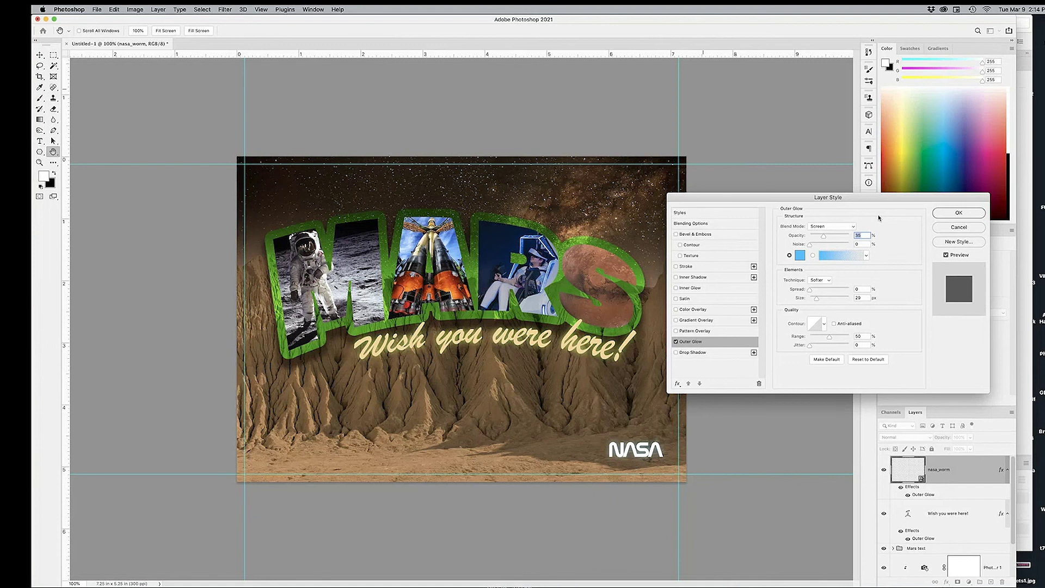
pyautogui.click(958, 213)
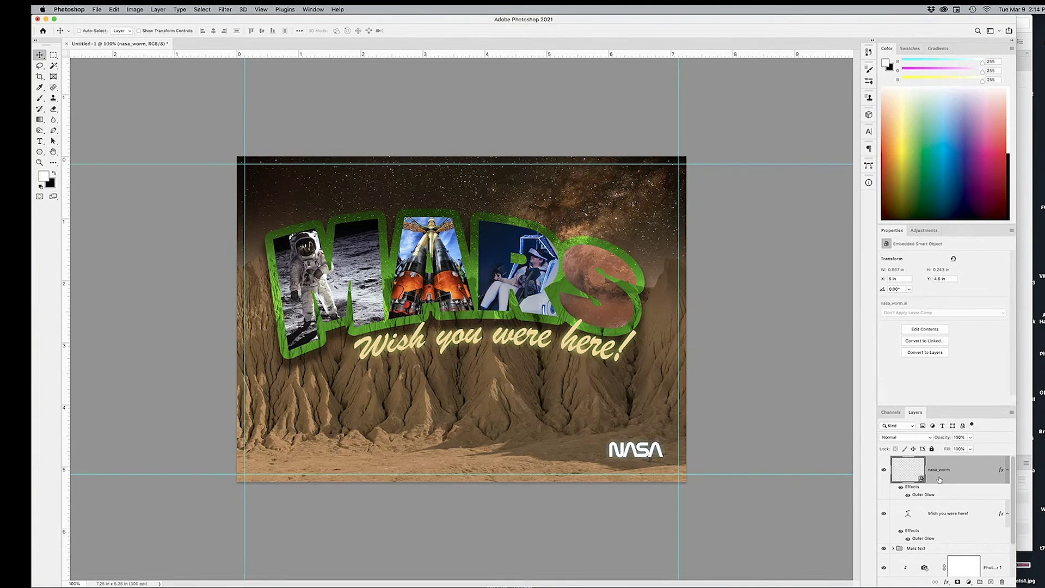
pyautogui.click(1006, 470)
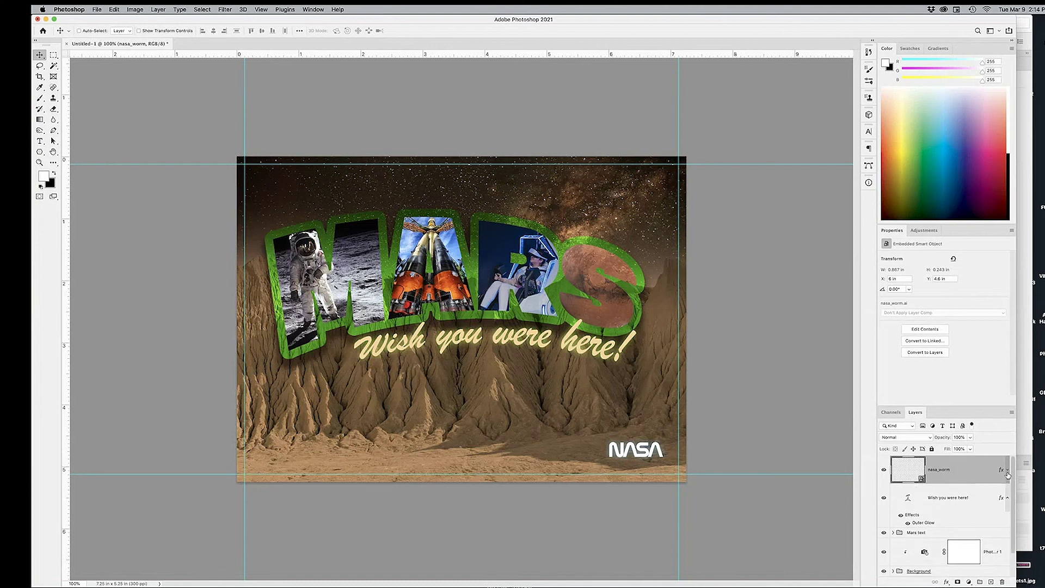
pyautogui.click(1007, 498)
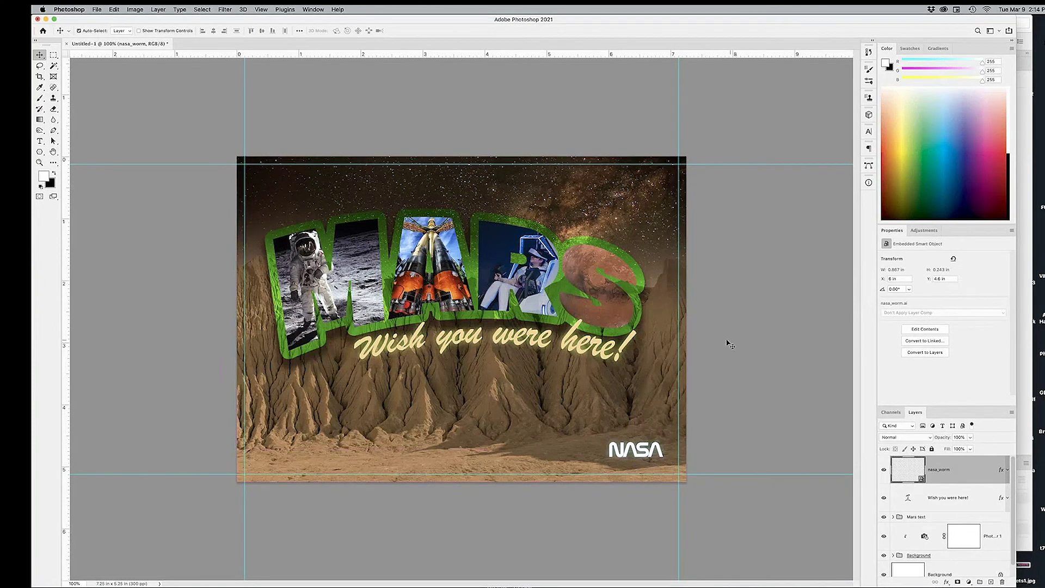
# - Switch to Acrobat and check the post card assignment's instructions on text, layer styles, filters and borders
pyautogui.press('super+Tab')
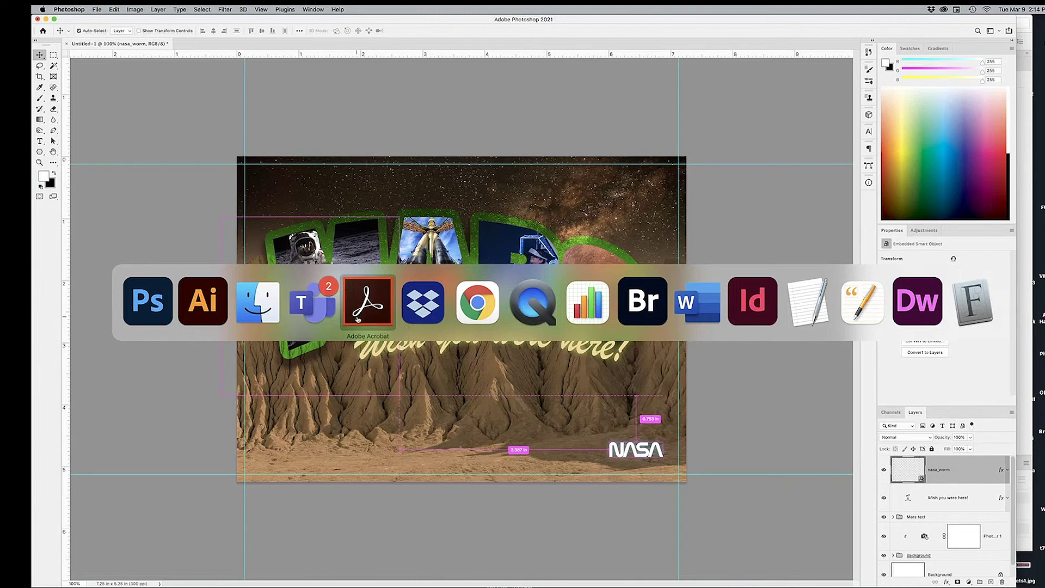
pyautogui.click(358, 319)
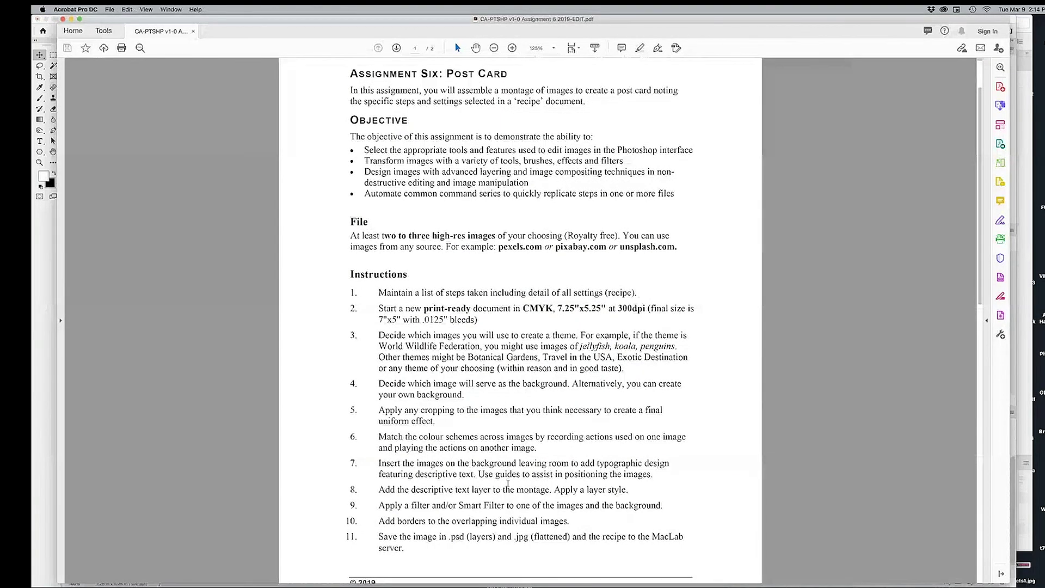
pyautogui.moveTo(493, 490); pyautogui.dragTo(514, 489)
pyautogui.click(487, 510)
# - Switch to Finder, preview planet-11613_1920.jpg in the IMAGES folder and place it on the postcard in Photoshop
pyautogui.press('super+Tab')
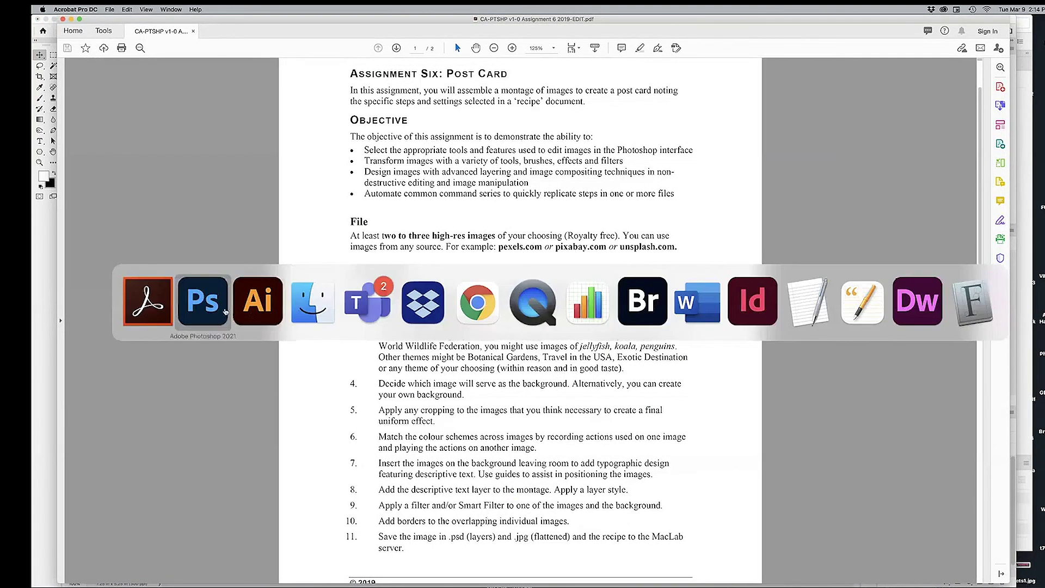
pyautogui.click(312, 302)
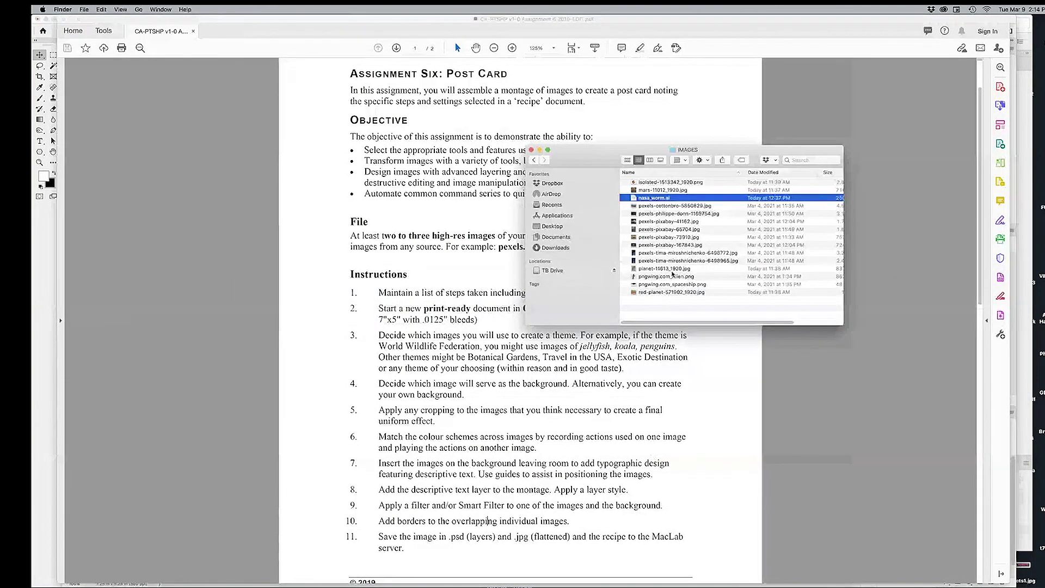
pyautogui.click(683, 270)
pyautogui.press('space')
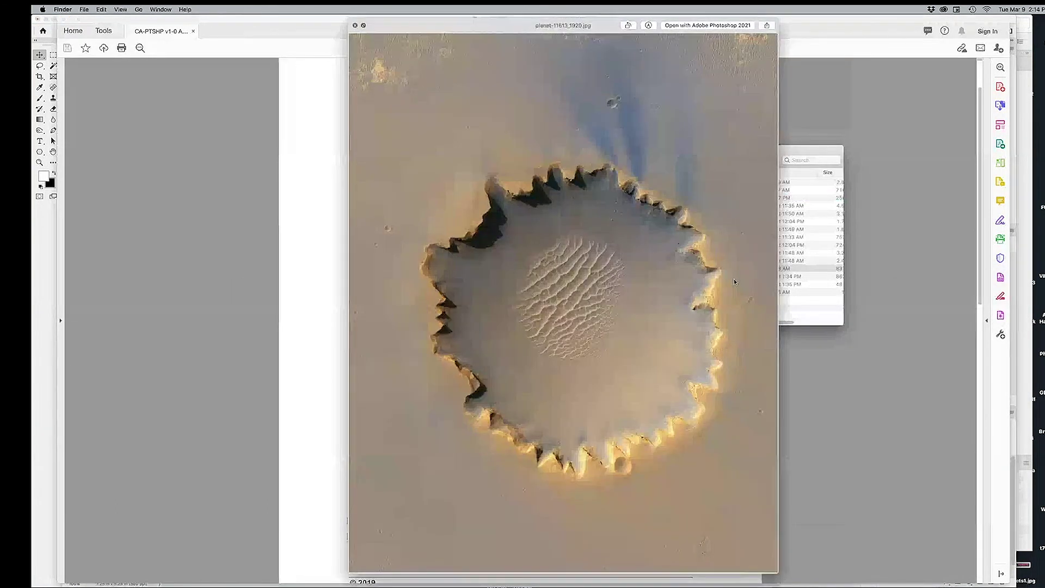
pyautogui.press('space')
pyautogui.press('super+Tab')
pyautogui.press('Tab')
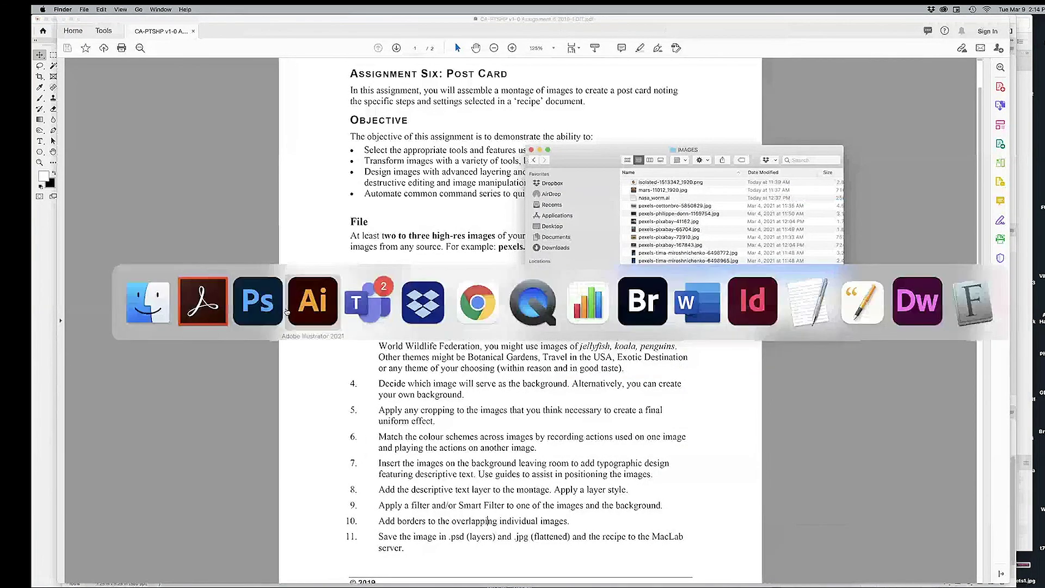
pyautogui.press('super+Tab')
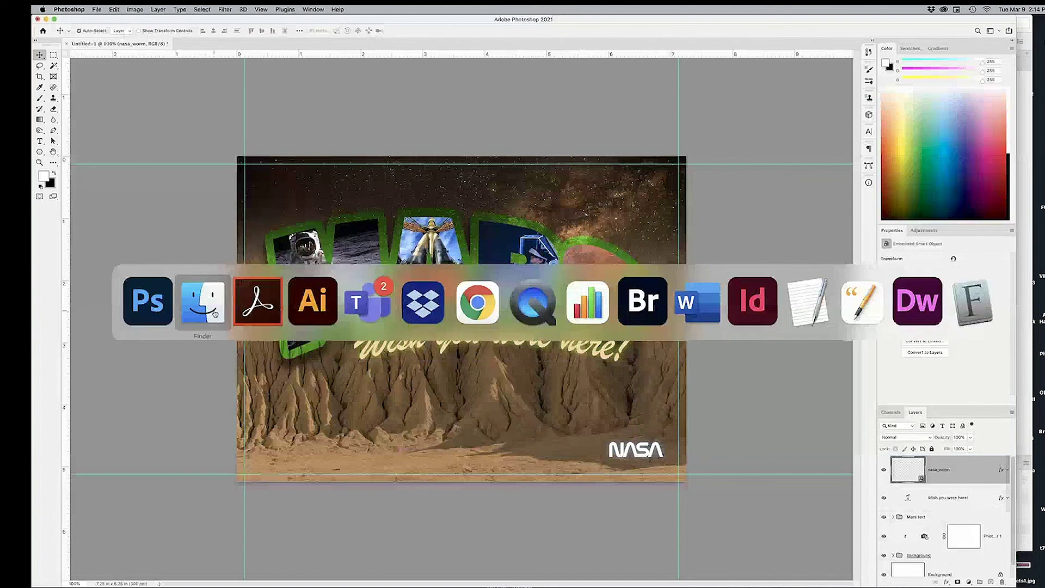
pyautogui.moveTo(640, 273); pyautogui.dragTo(374, 400)
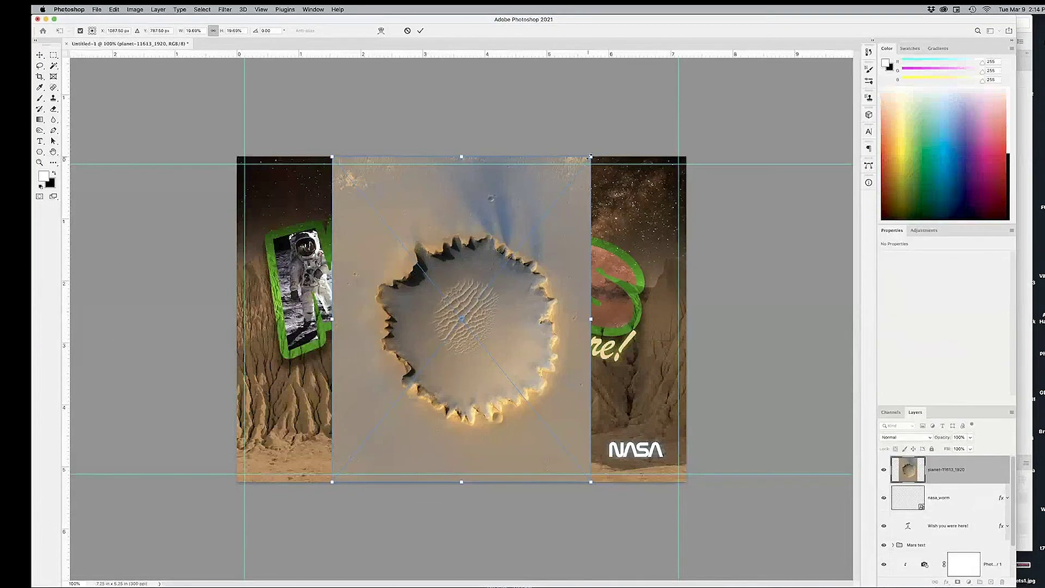
# - Scale the placed crater photo to about 5.9%, rotate it 90° and fit it into the postcard's lower-left corner inside the guides
pyautogui.moveTo(581, 165); pyautogui.dragTo(430, 359)
pyautogui.moveTo(446, 483); pyautogui.dragTo(256, 473)
pyautogui.moveTo(440, 374); pyautogui.dragTo(419, 399)
pyautogui.moveTo(397, 434); pyautogui.dragTo(328, 435)
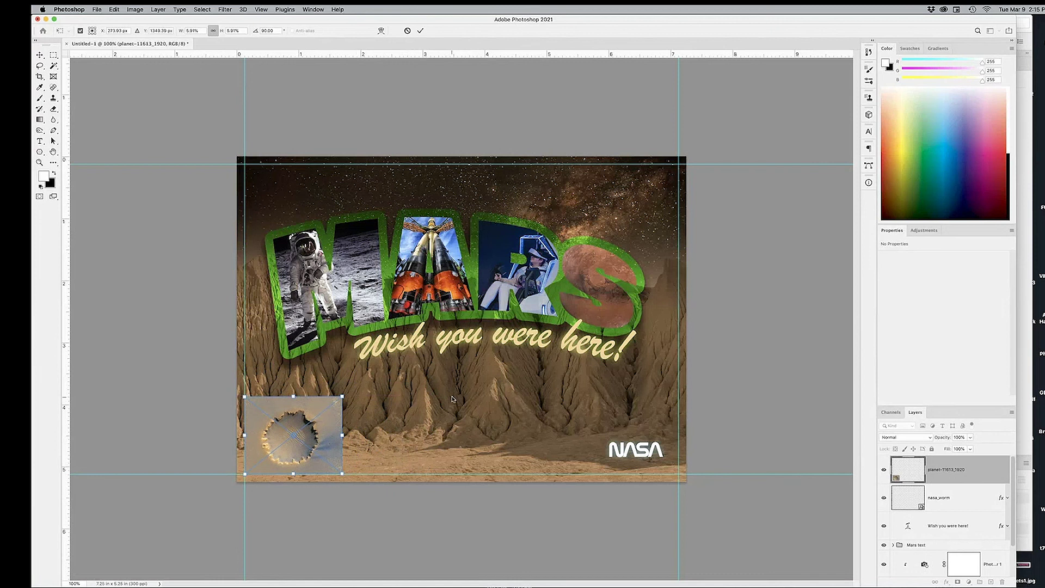
pyautogui.press('Return')
# - Switch to Finder, preview red-planet-571902_1920.jpg in the IMAGES folder and place it on the postcard in Photoshop
pyautogui.press('super+Tab')
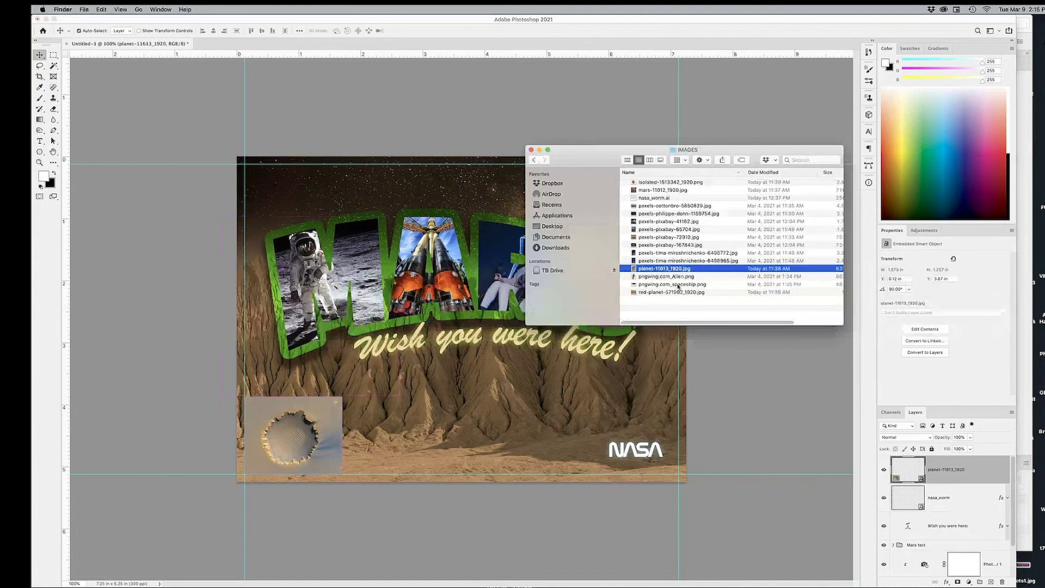
pyautogui.click(678, 286)
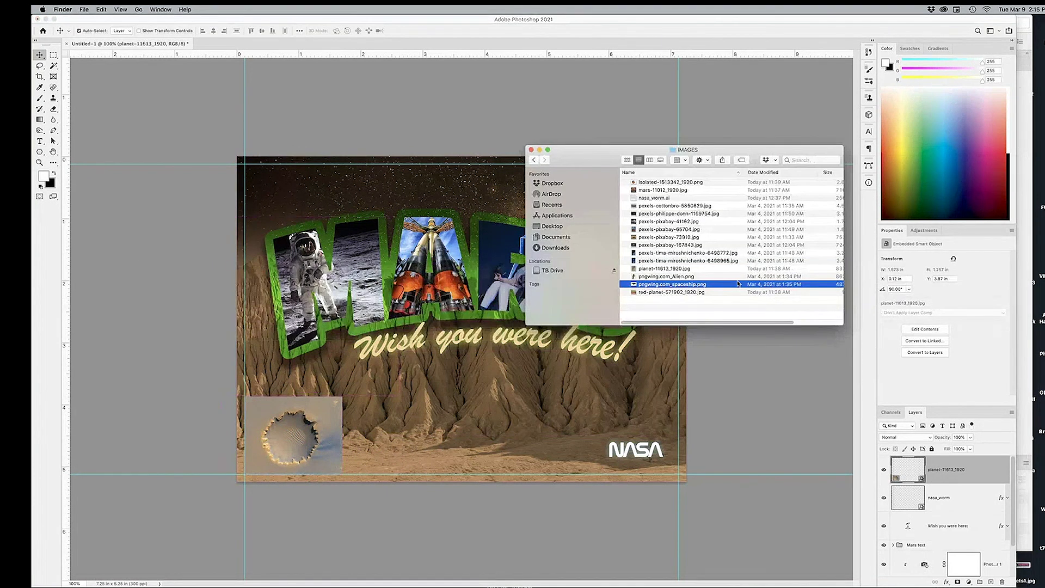
pyautogui.press('Down')
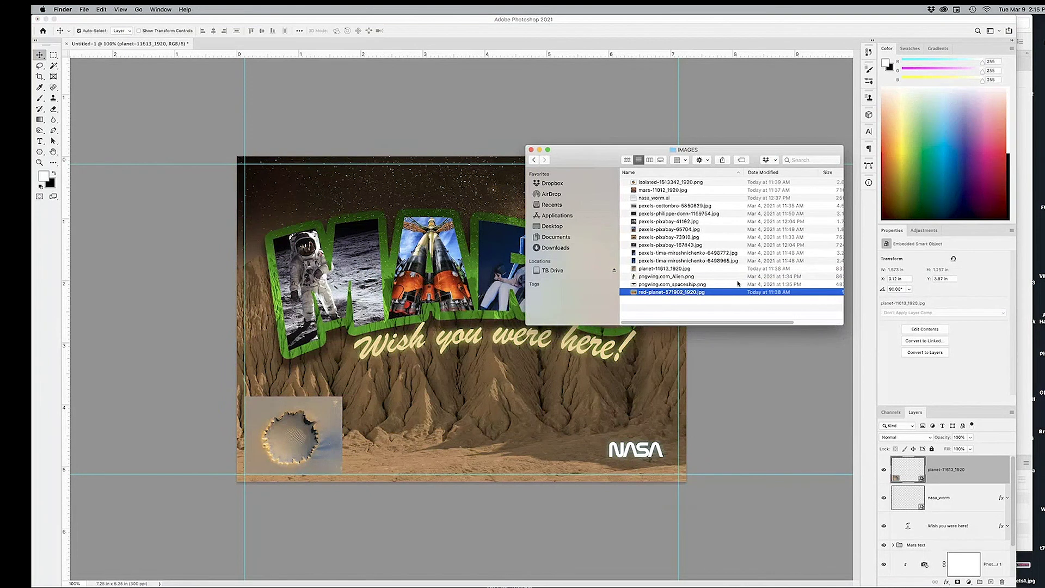
pyautogui.press('space')
pyautogui.press('space')
pyautogui.moveTo(629, 289); pyautogui.dragTo(453, 400)
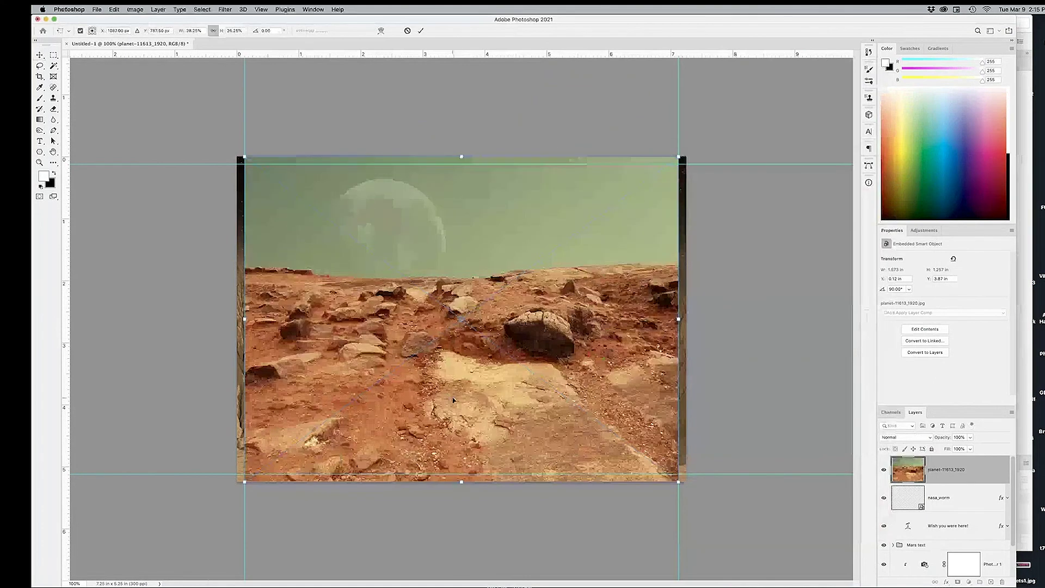
# - Scale the red-planet photo to 6.25% and position it just right of the crater photo, resting on the lower guide
pyautogui.click(196, 31)
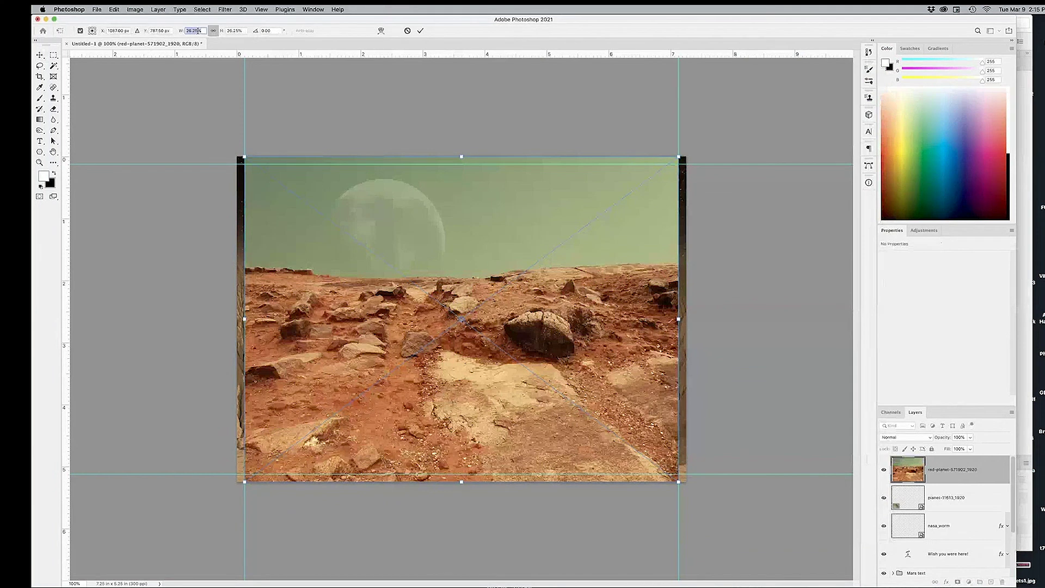
pyautogui.hotkey('shift', 'Down')
pyautogui.hotkey('shift', 'Down')
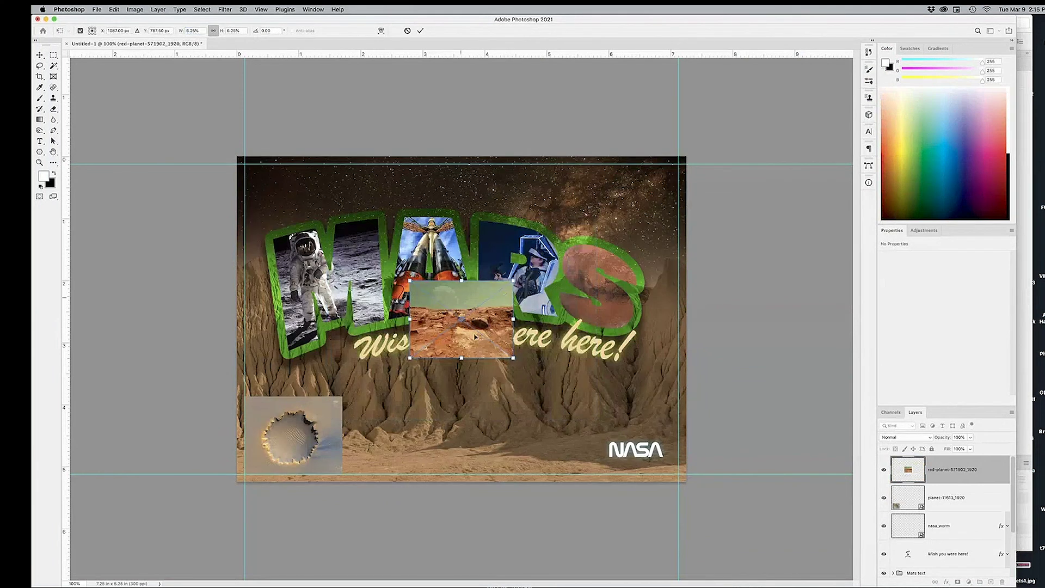
pyautogui.moveTo(481, 338); pyautogui.dragTo(423, 451)
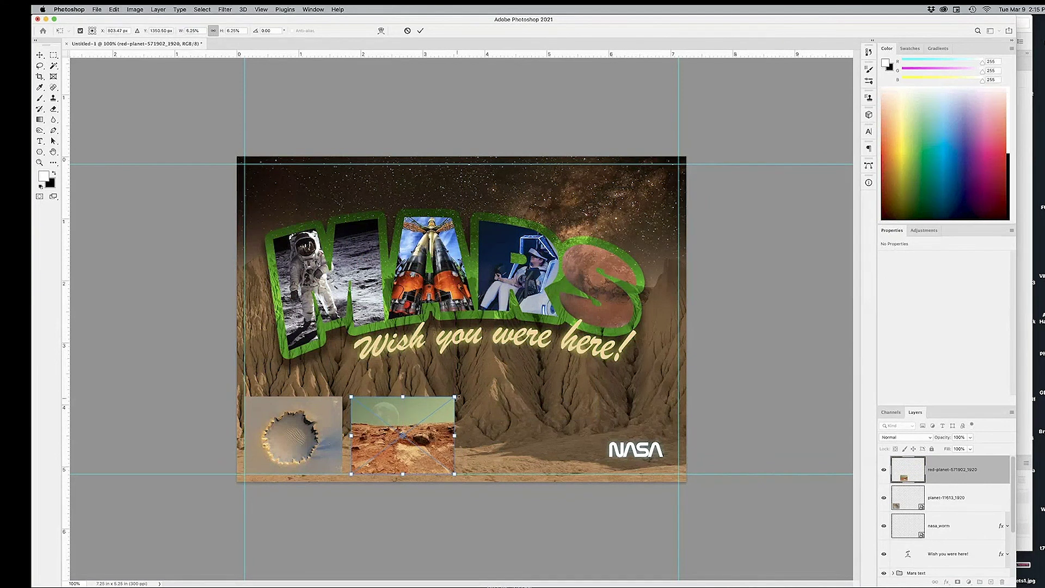
pyautogui.moveTo(454, 397); pyautogui.dragTo(456, 395)
pyautogui.press('Return')
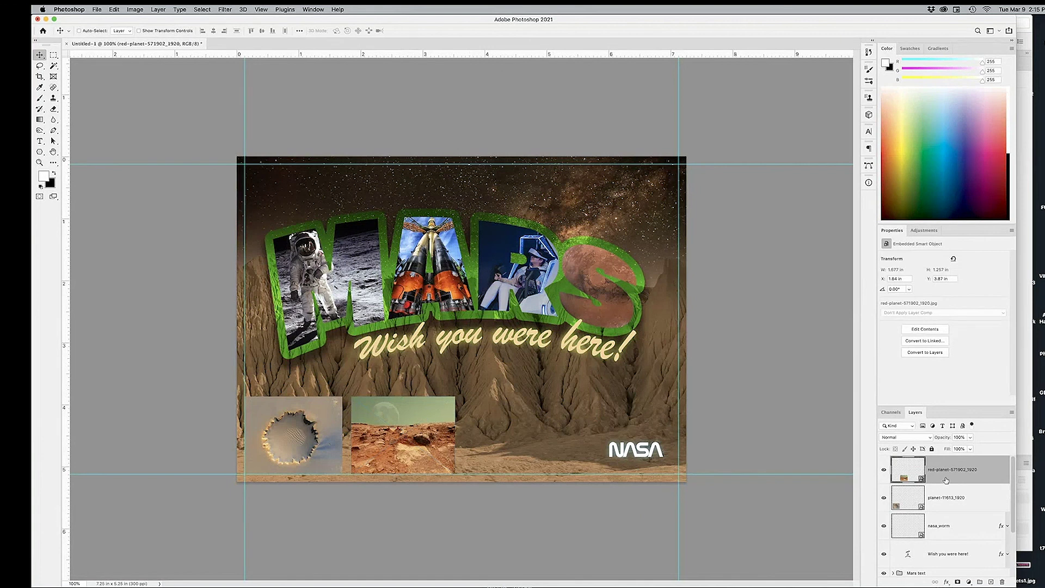
# - Add a Stroke layer style to the red-planet photo and set its colour to orange #e29f10
pyautogui.click(158, 9)
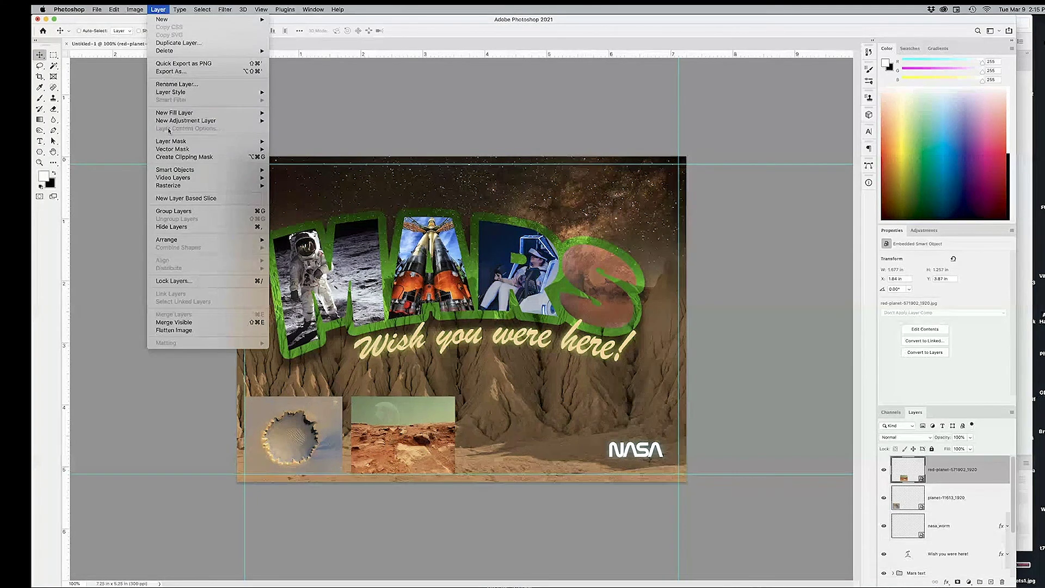
pyautogui.moveTo(228, 92)
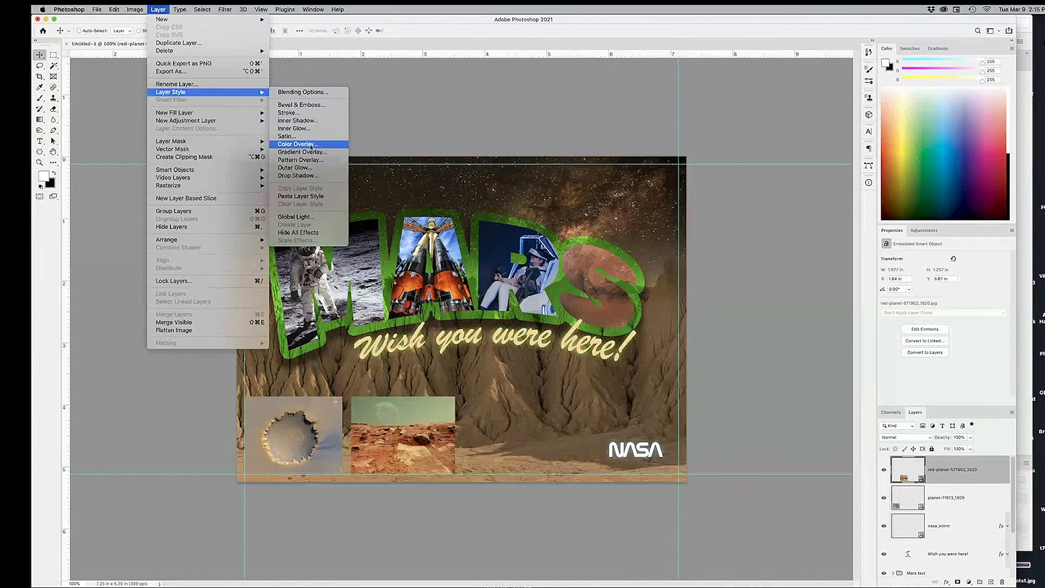
pyautogui.click(311, 112)
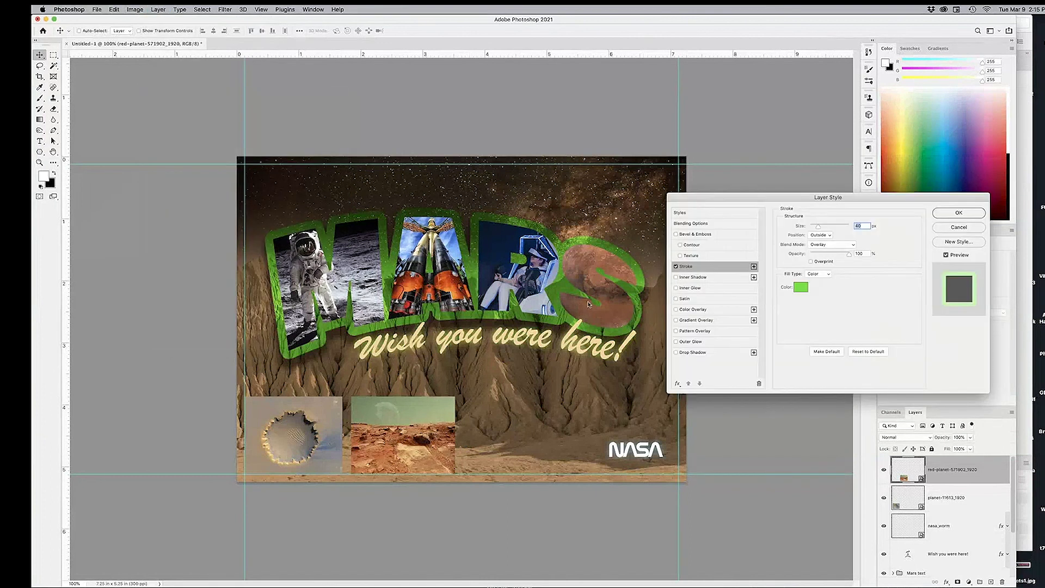
pyautogui.click(801, 287)
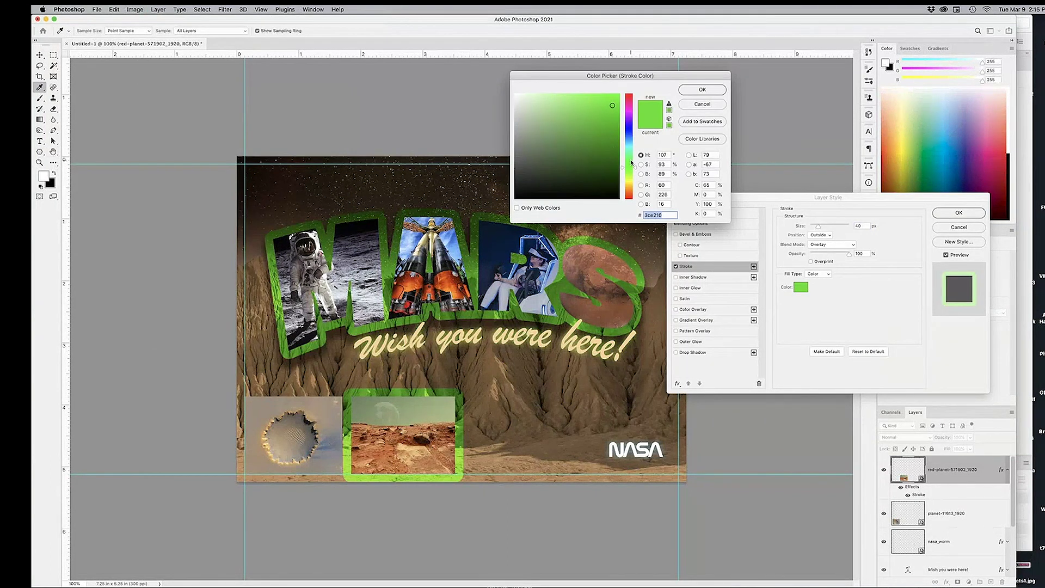
pyautogui.moveTo(632, 169); pyautogui.dragTo(632, 189)
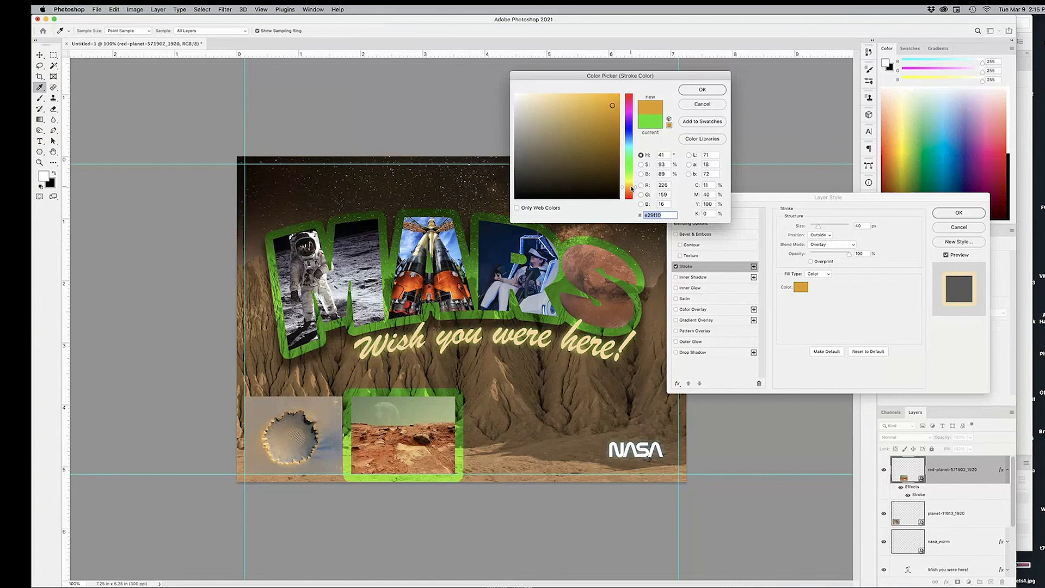
pyautogui.click(703, 90)
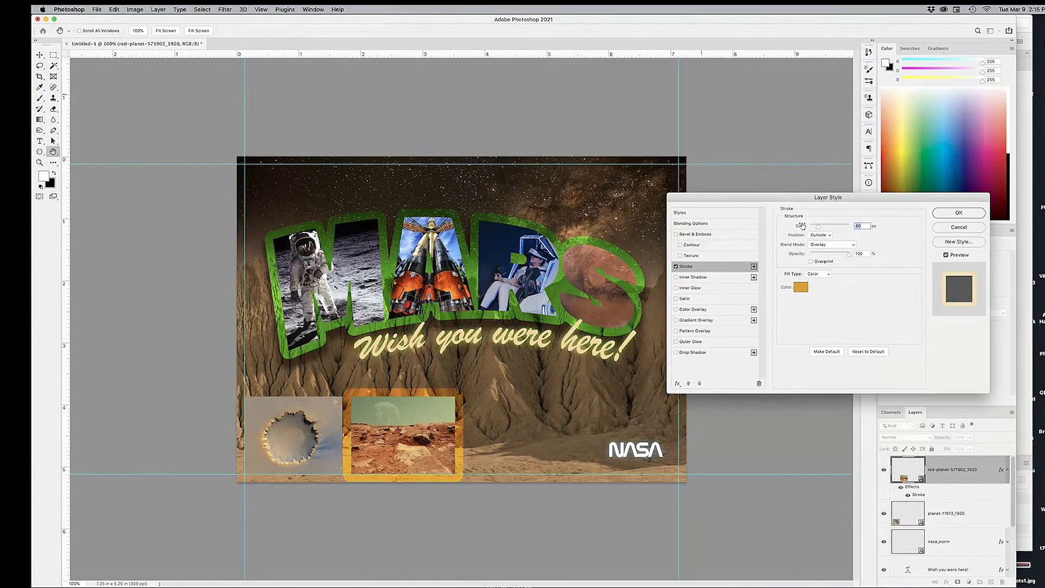
# - Set the red-planet photo's stroke to 15 px, Center position, Normal blend mode and 80% opacity
pyautogui.moveTo(818, 229); pyautogui.dragTo(814, 230)
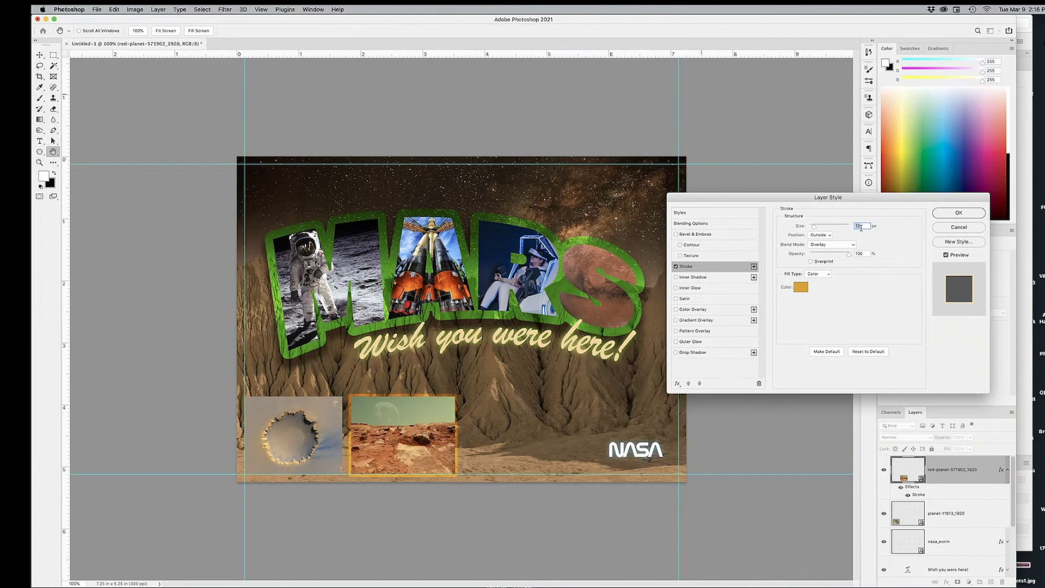
pyautogui.write('15')
pyautogui.press('Tab')
pyautogui.click(826, 237)
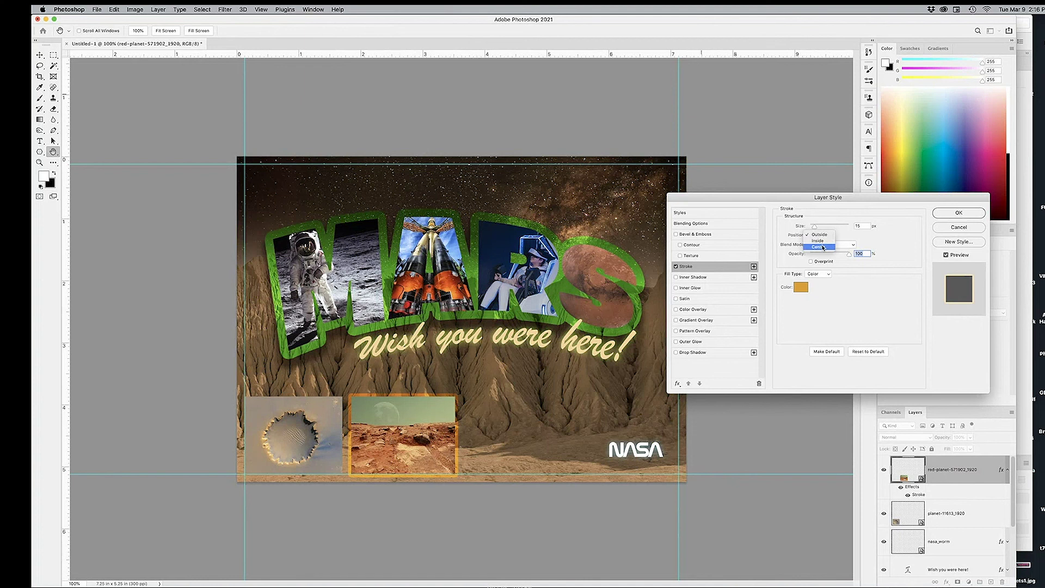
pyautogui.click(823, 247)
pyautogui.click(836, 246)
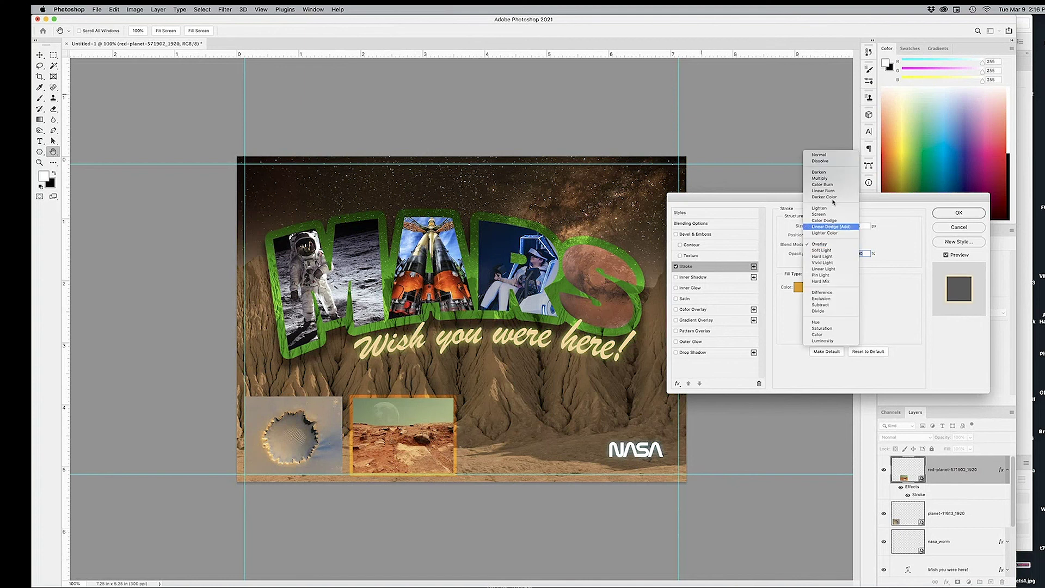
pyautogui.click(820, 158)
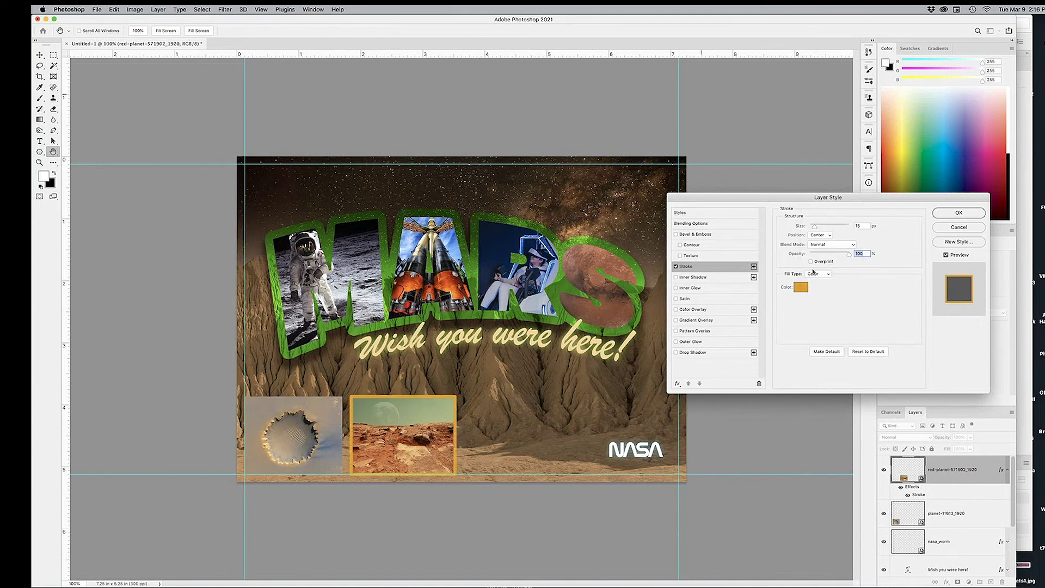
pyautogui.click(838, 254)
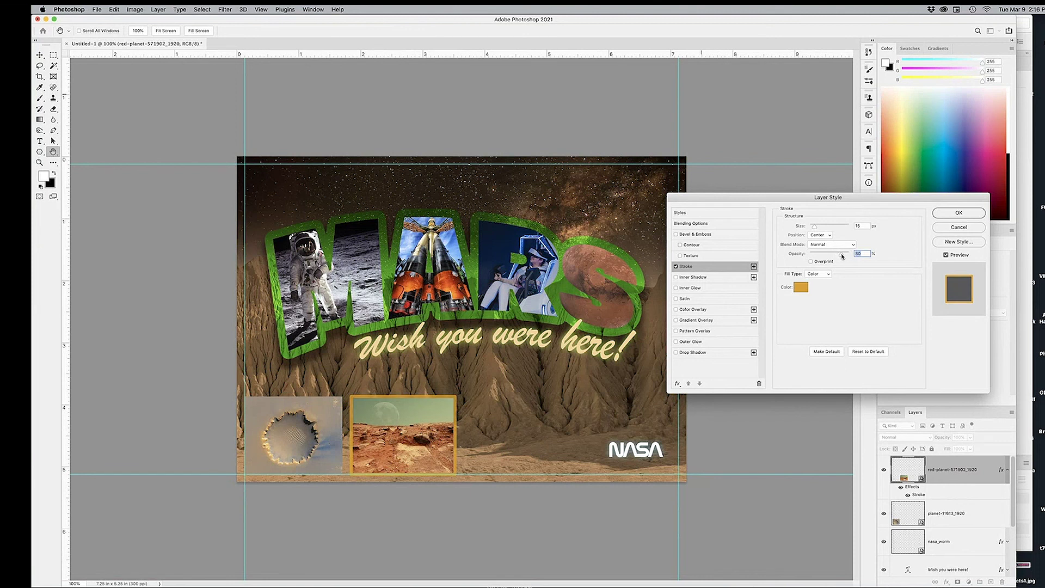
# - Recolour the red-planet photo's stroke to a redder, brighter orange and apply the layer style
pyautogui.click(799, 288)
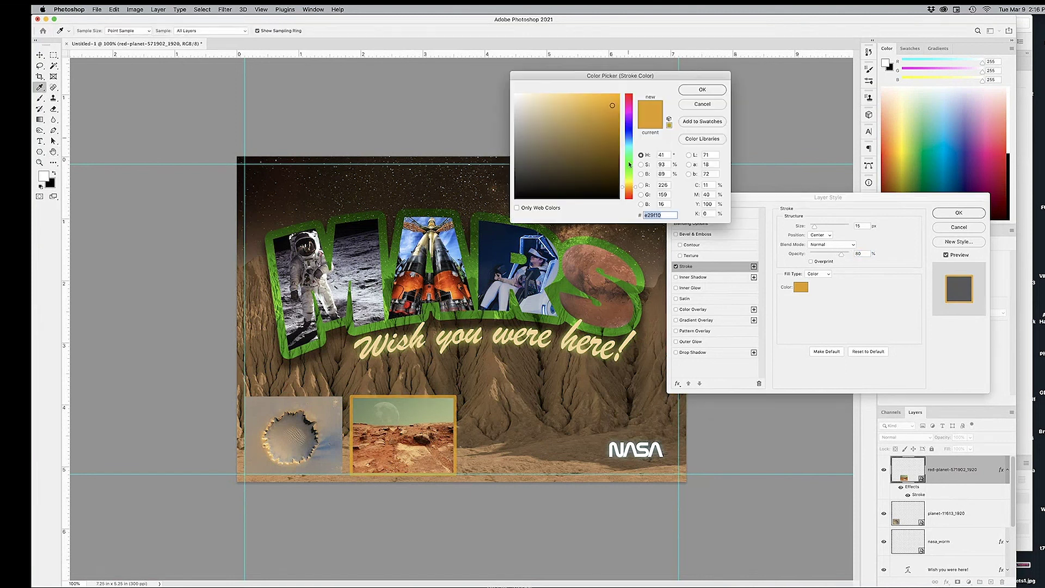
pyautogui.moveTo(636, 188); pyautogui.dragTo(636, 191)
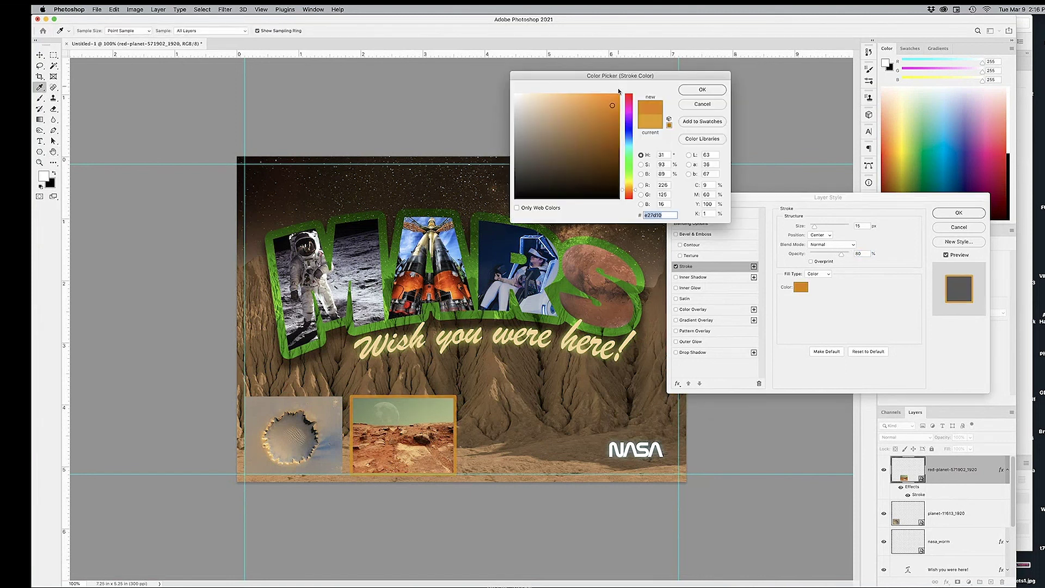
pyautogui.moveTo(619, 95); pyautogui.dragTo(627, 88)
pyautogui.click(708, 89)
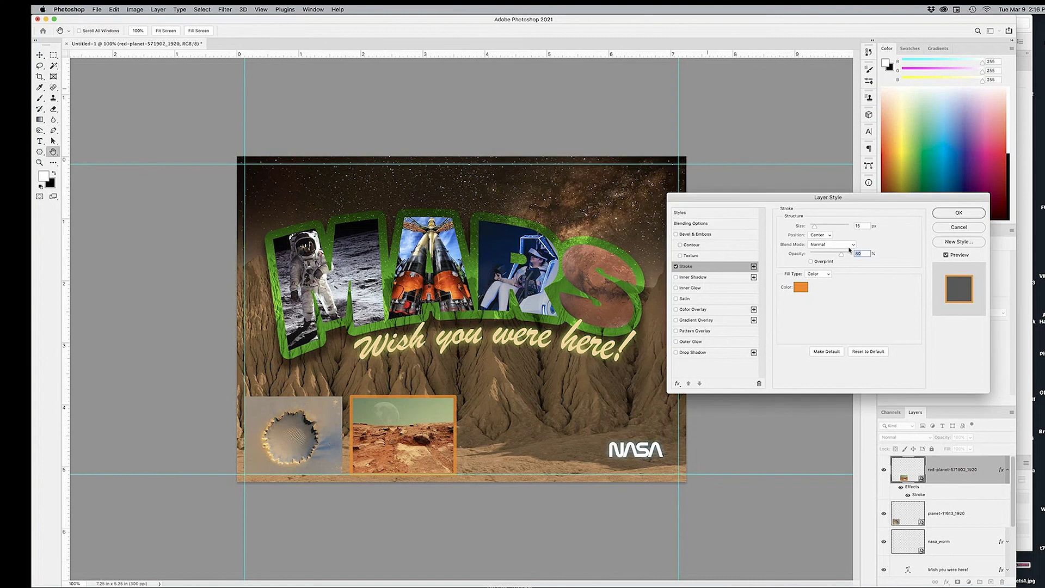
pyautogui.click(956, 213)
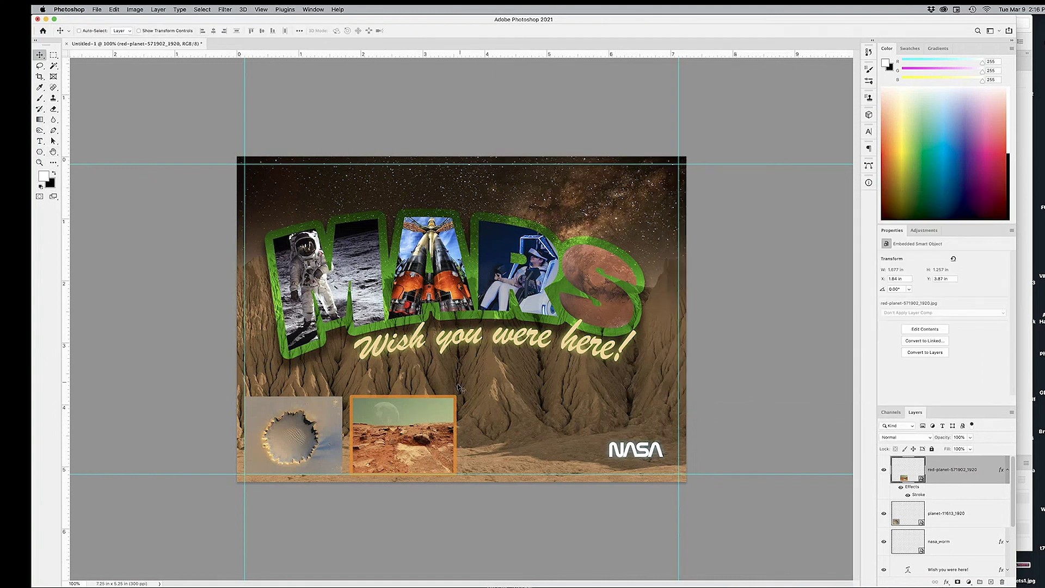
pyautogui.press('super+plus')
pyautogui.press('super+plus')
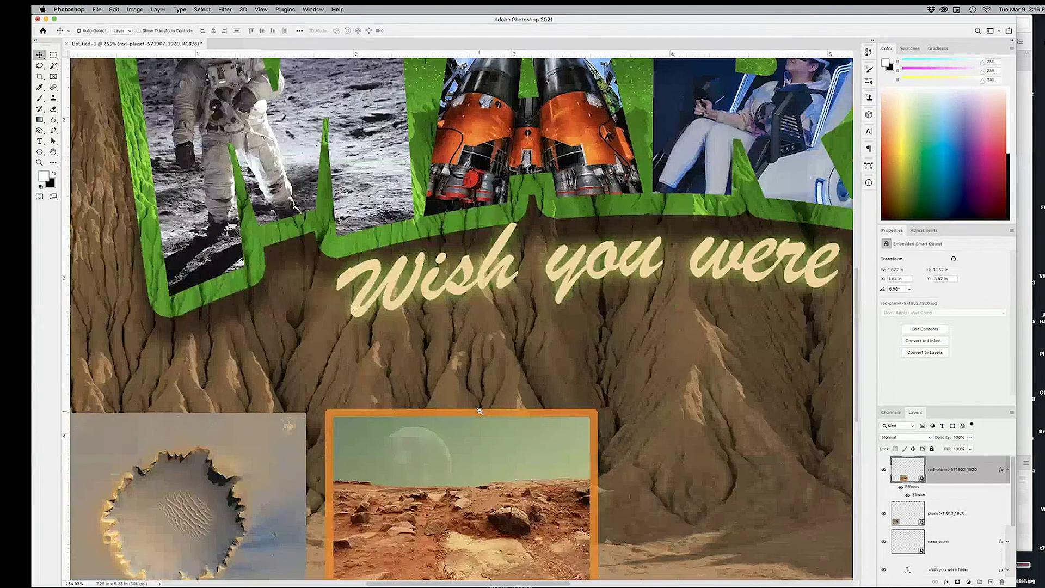
pyautogui.press('super+minus')
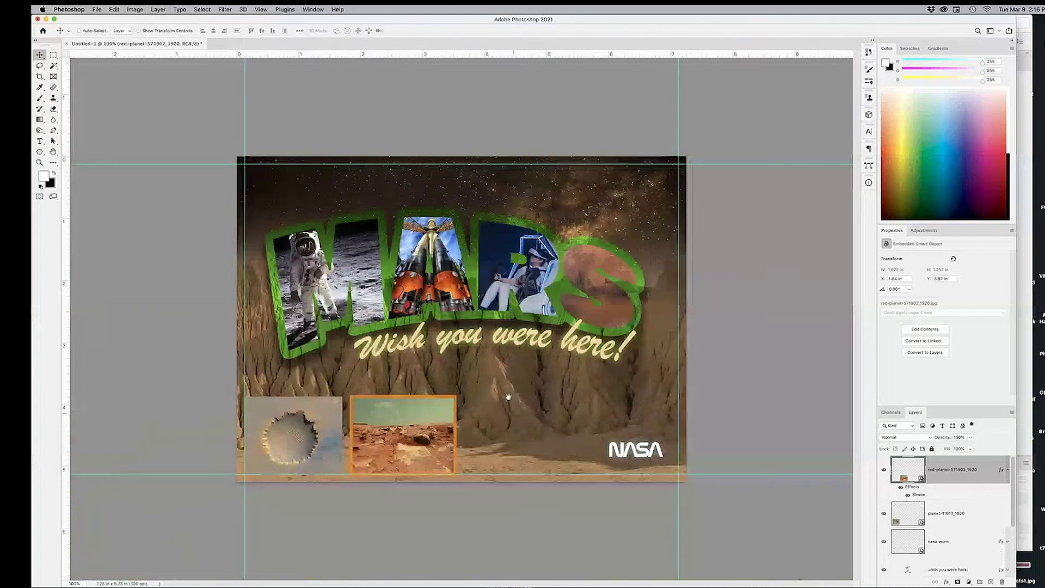
# - Copy the red-planet photo's layer style and paste it onto the planet-11613_1920 crater photo layer
pyautogui.rightClick(991, 471)
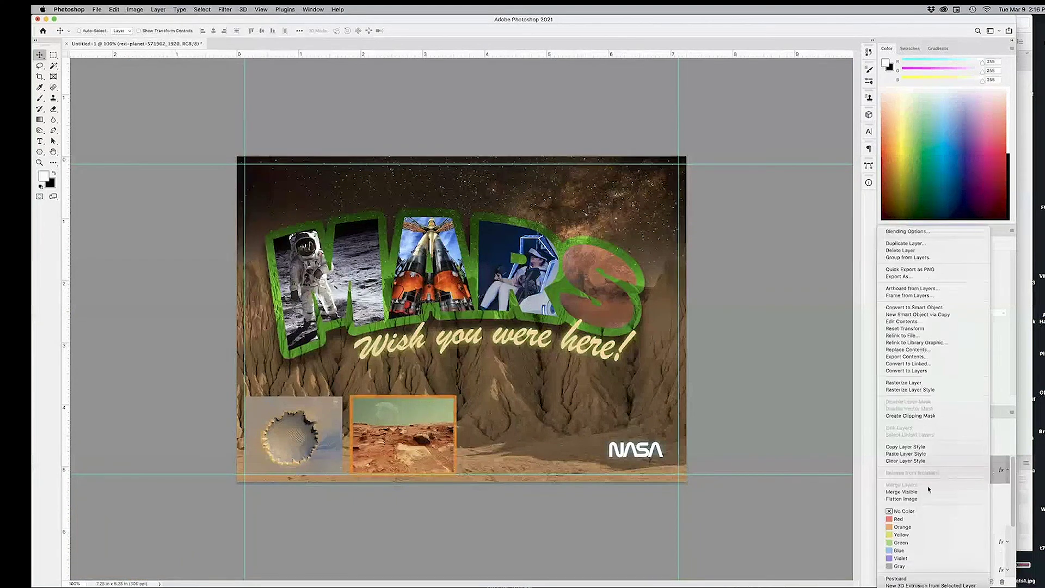
pyautogui.click(920, 447)
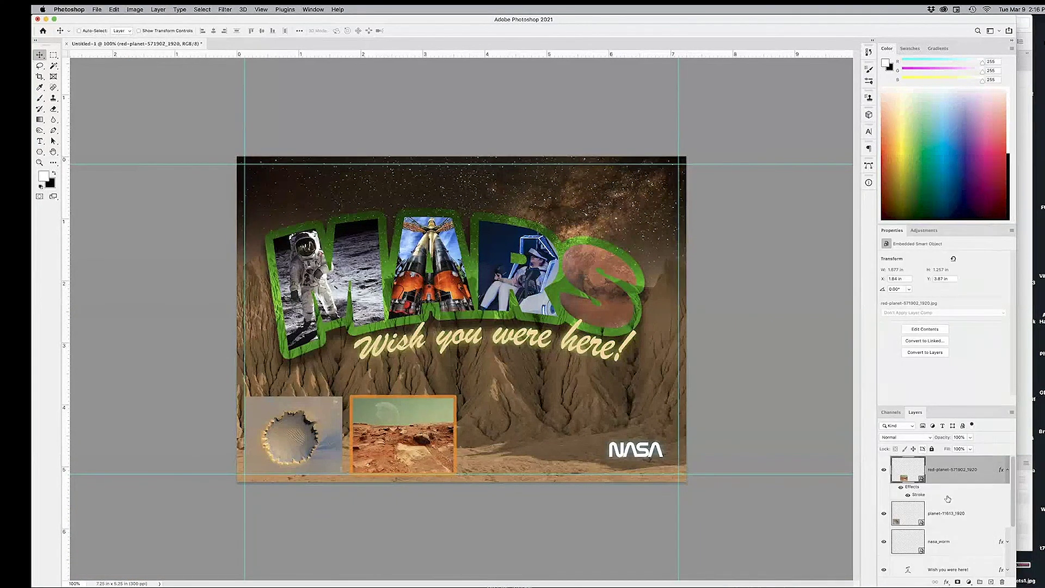
pyautogui.click(969, 514)
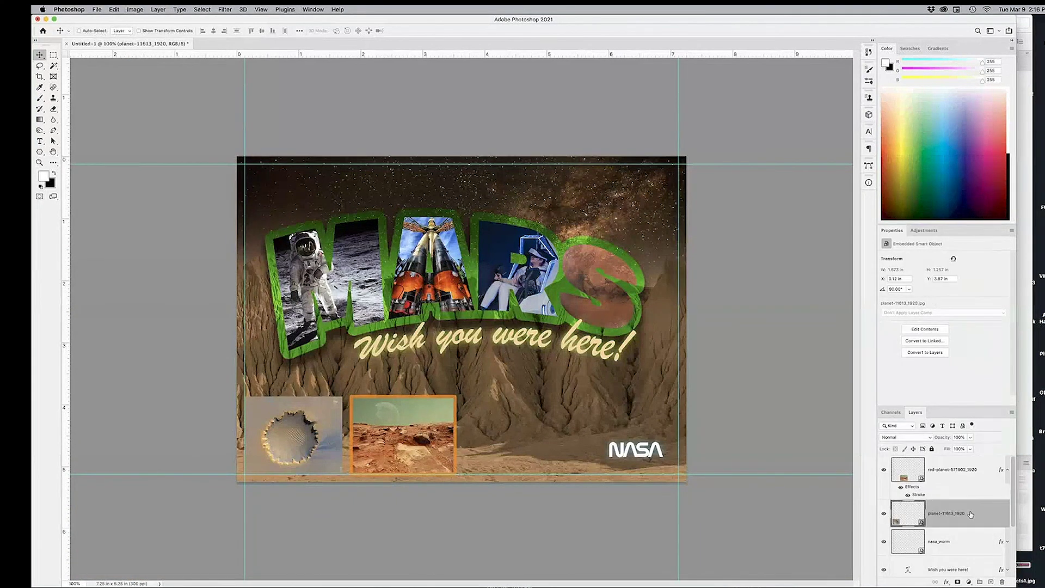
pyautogui.click(884, 515)
pyautogui.click(884, 515)
pyautogui.rightClick(978, 518)
pyautogui.click(926, 454)
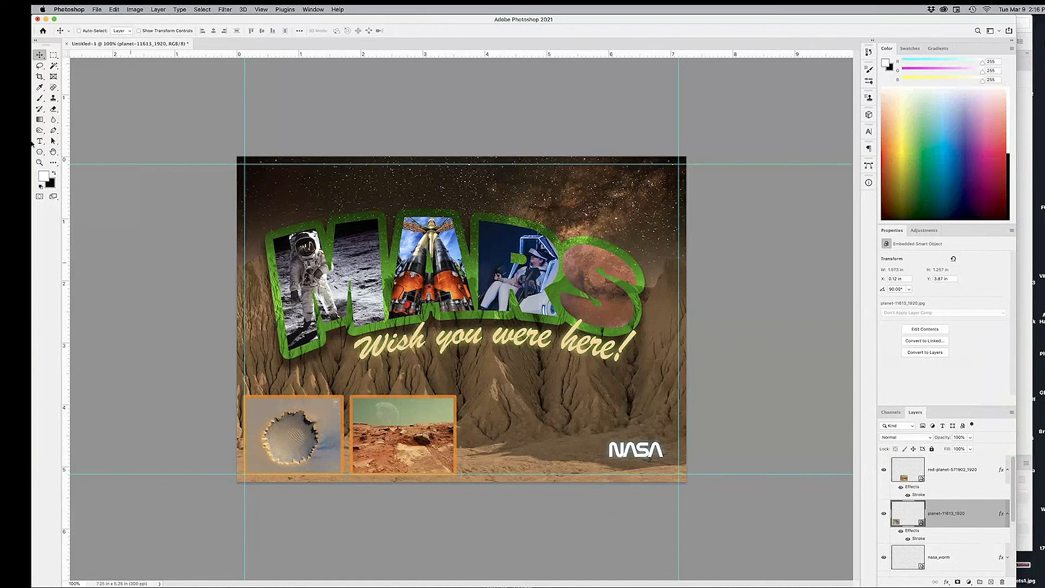
# - Arrange the postcard's bottom row inside the guides: crater photo on the left, NASA logo in the centre and red-planet photo on the right
pyautogui.keyDown('shift'); pyautogui.click(908, 472); pyautogui.keyUp('shift')
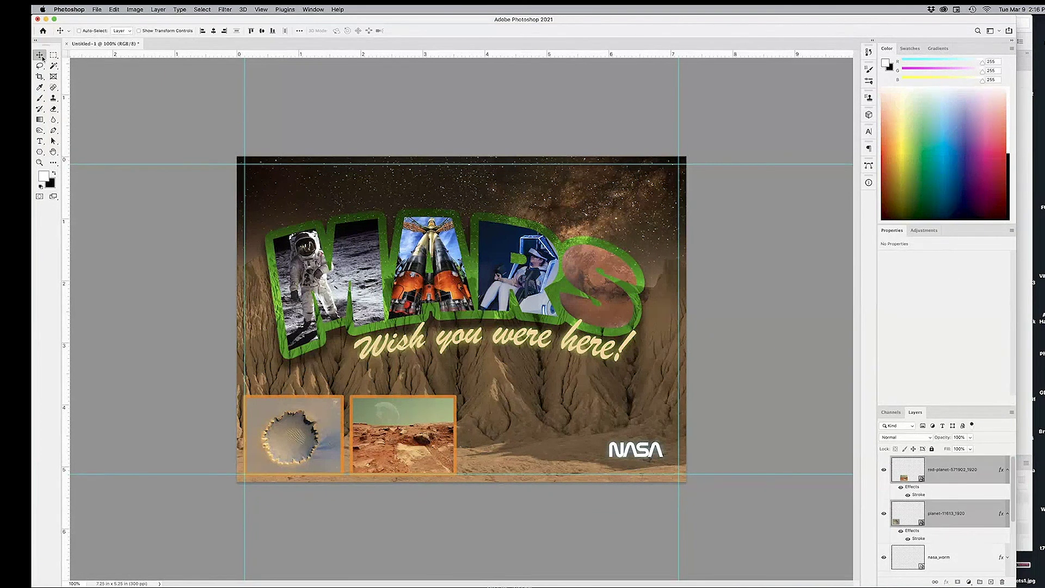
pyautogui.moveTo(411, 443); pyautogui.dragTo(427, 428)
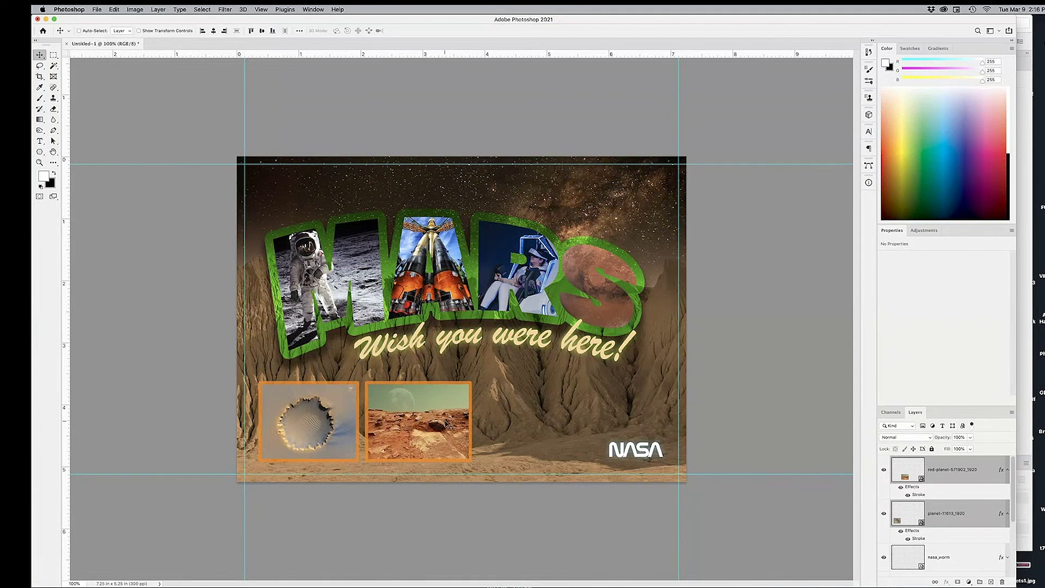
pyautogui.keyDown('super'); pyautogui.click(448, 424); pyautogui.keyUp('super')
pyautogui.moveTo(452, 431); pyautogui.dragTo(456, 458)
pyautogui.keyDown('super'); pyautogui.click(634, 439); pyautogui.keyUp('super')
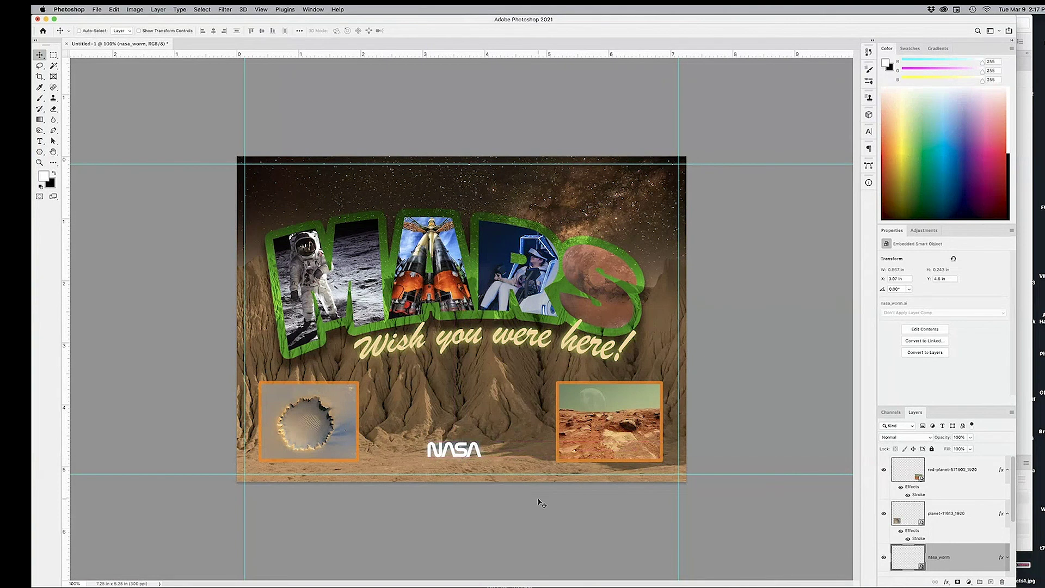
# - Add a Multiply drop shadow to the red-planet photo with 77% opacity, 13 px distance, 68 px size and reduced noise, and apply it
pyautogui.click(962, 484)
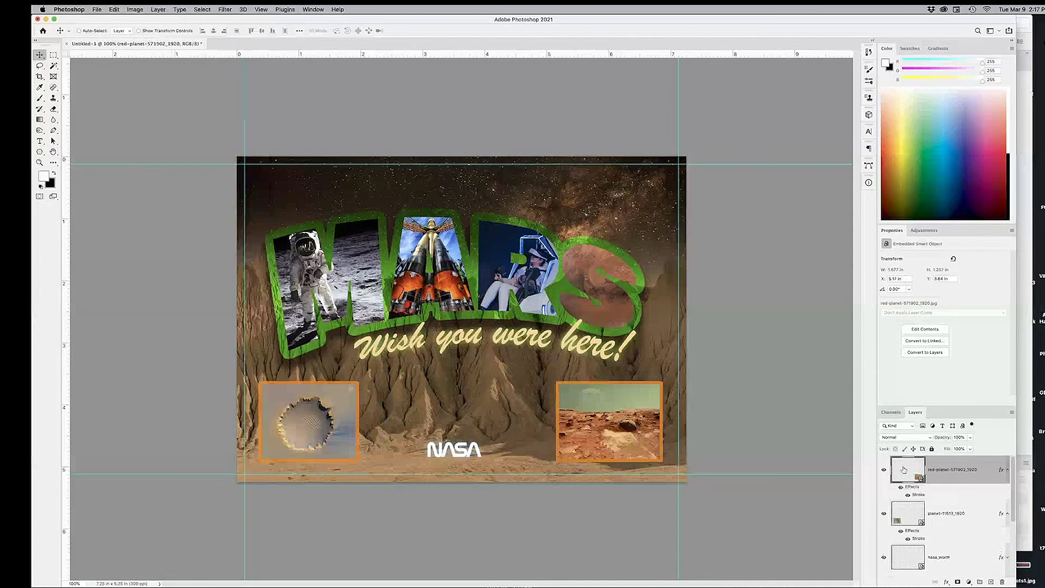
pyautogui.doubleClick(912, 487)
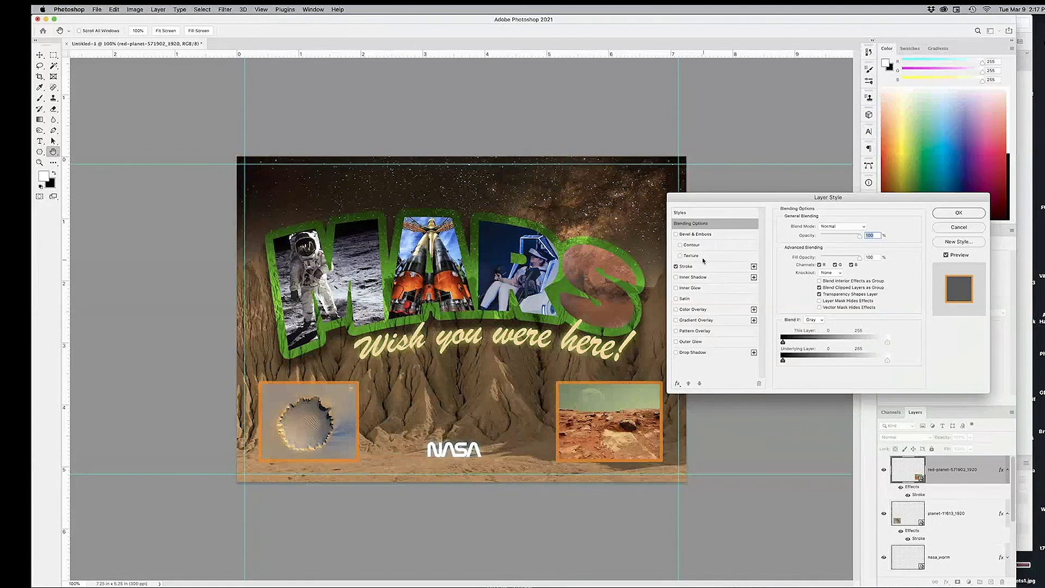
pyautogui.click(676, 353)
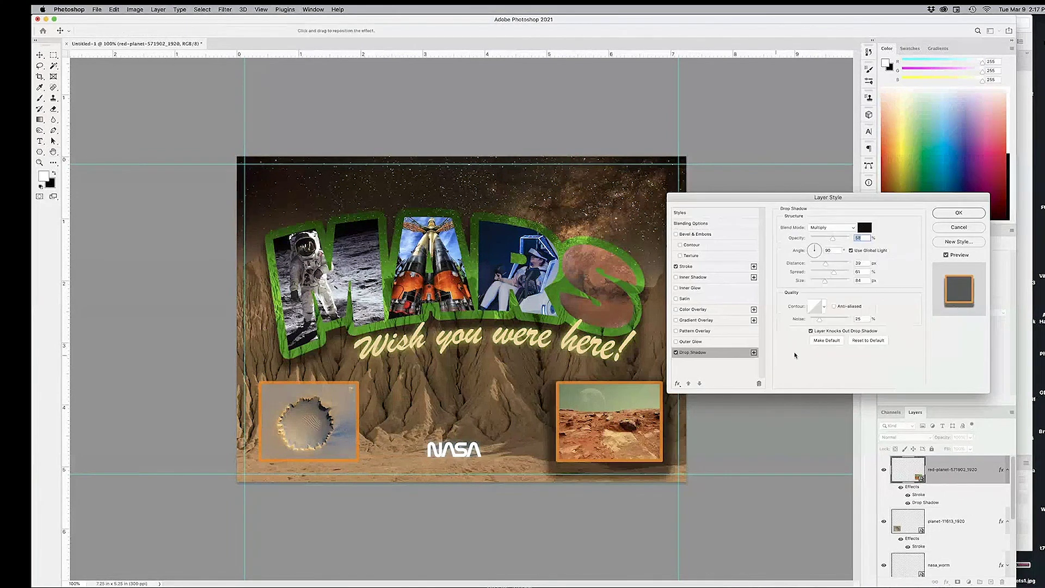
pyautogui.moveTo(819, 240); pyautogui.dragTo(816, 275)
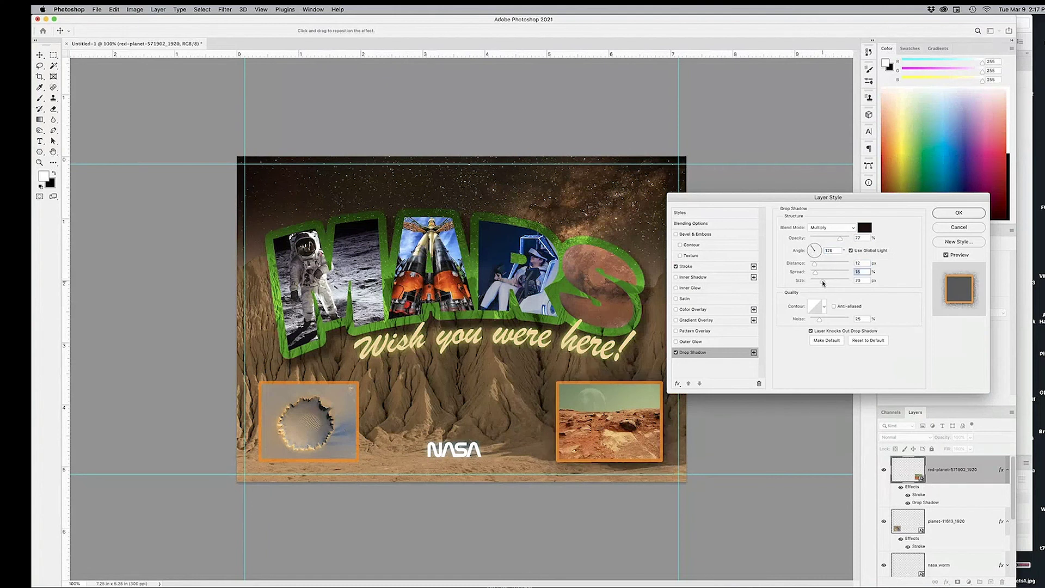
pyautogui.click(823, 282)
pyautogui.click(815, 265)
pyautogui.moveTo(818, 275); pyautogui.dragTo(825, 276)
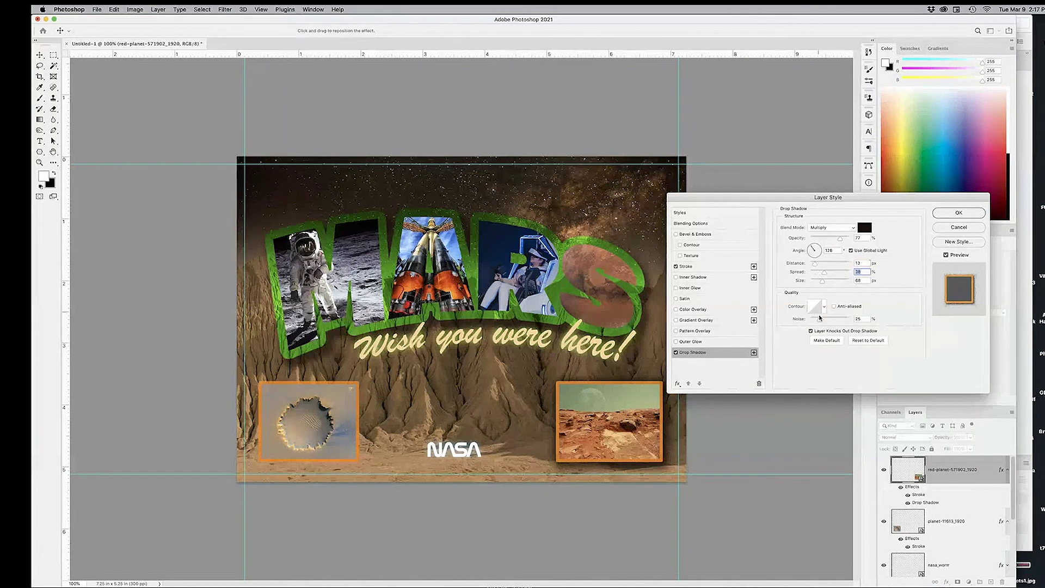
pyautogui.moveTo(819, 320); pyautogui.dragTo(801, 322)
pyautogui.click(958, 214)
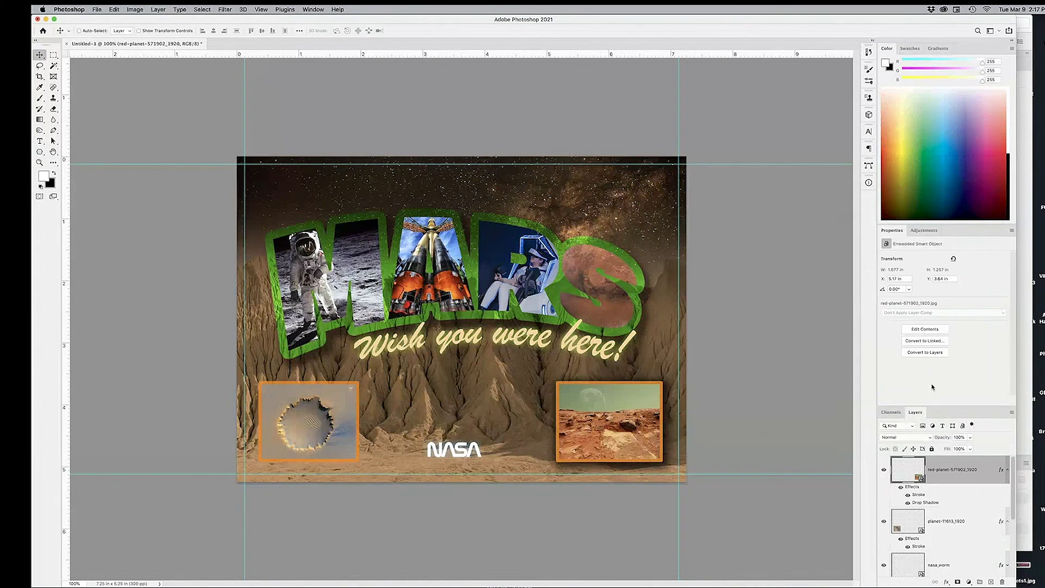
pyautogui.click(972, 529)
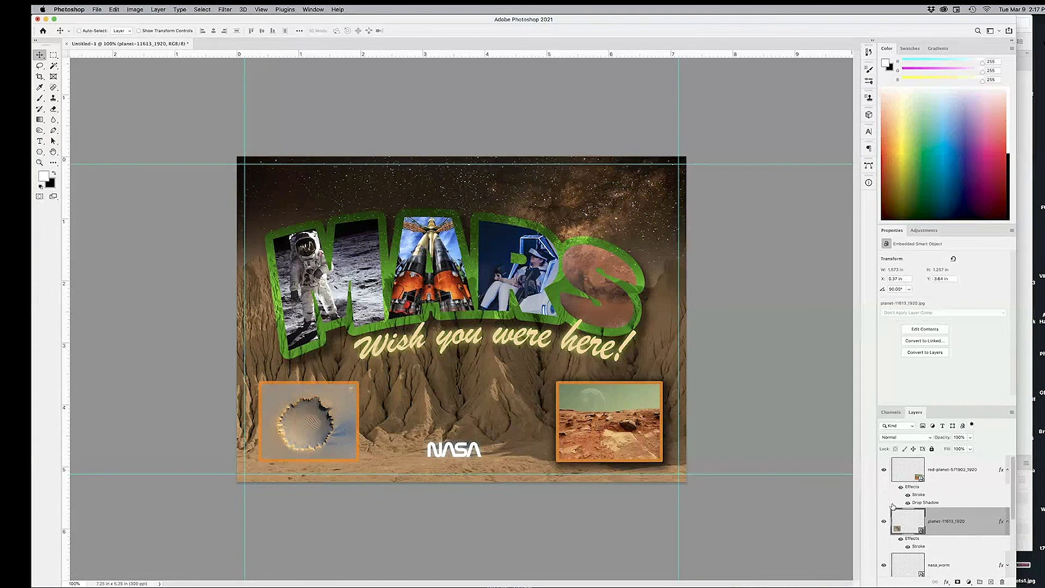
pyautogui.doubleClick(906, 540)
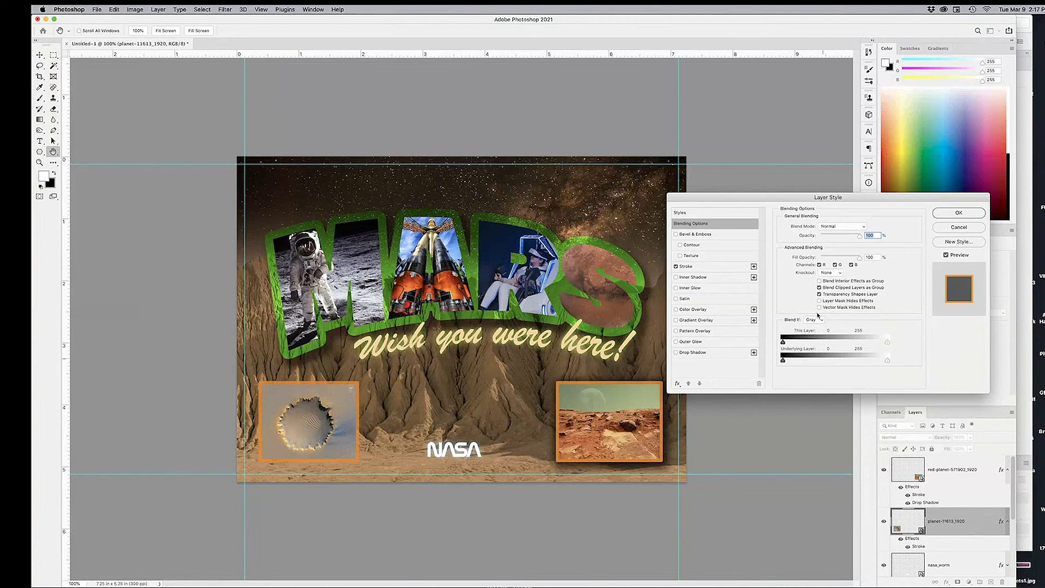
pyautogui.click(694, 353)
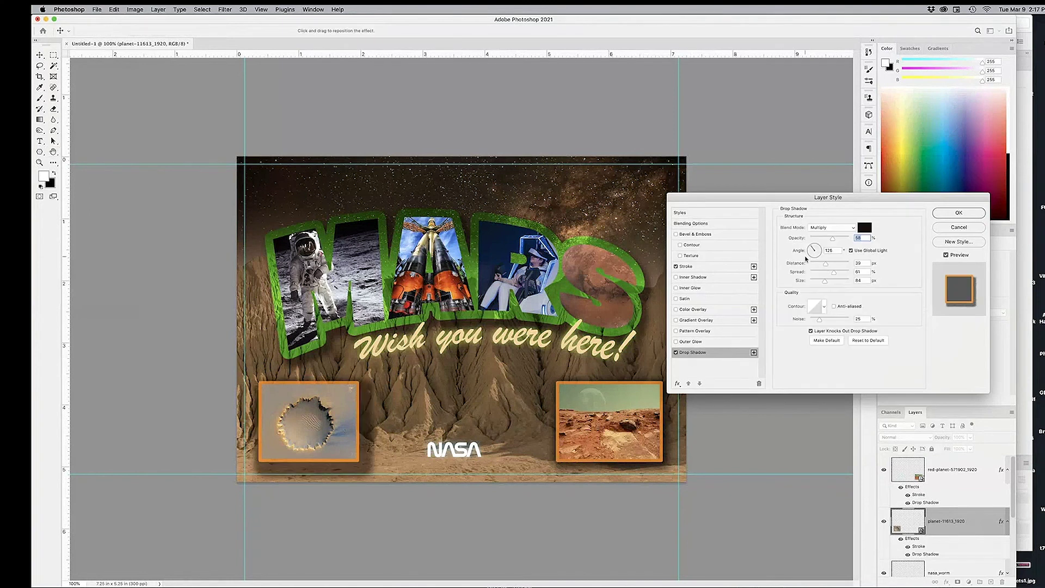
pyautogui.moveTo(817, 249); pyautogui.dragTo(819, 247)
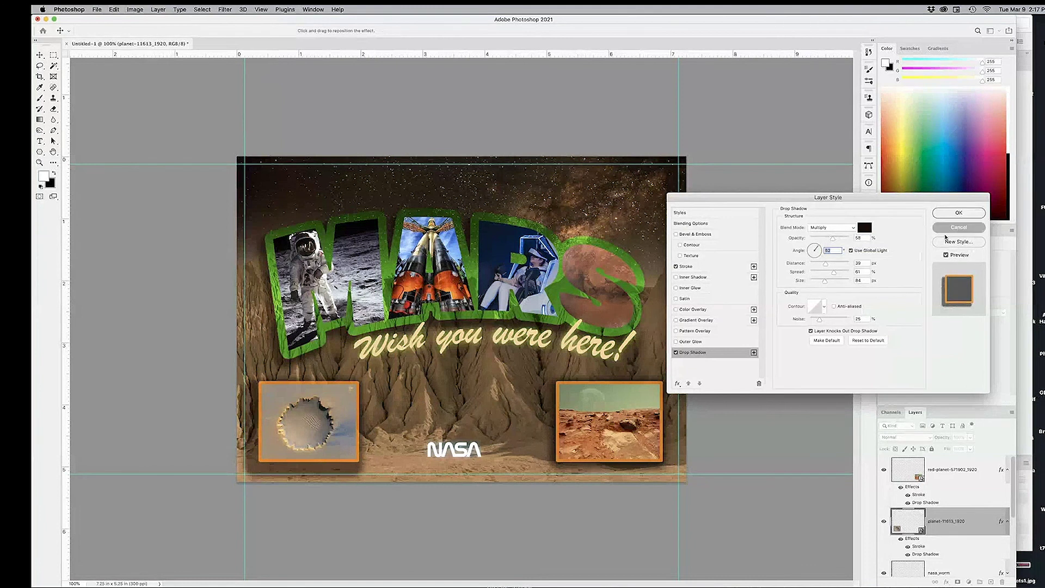
pyautogui.press('Escape')
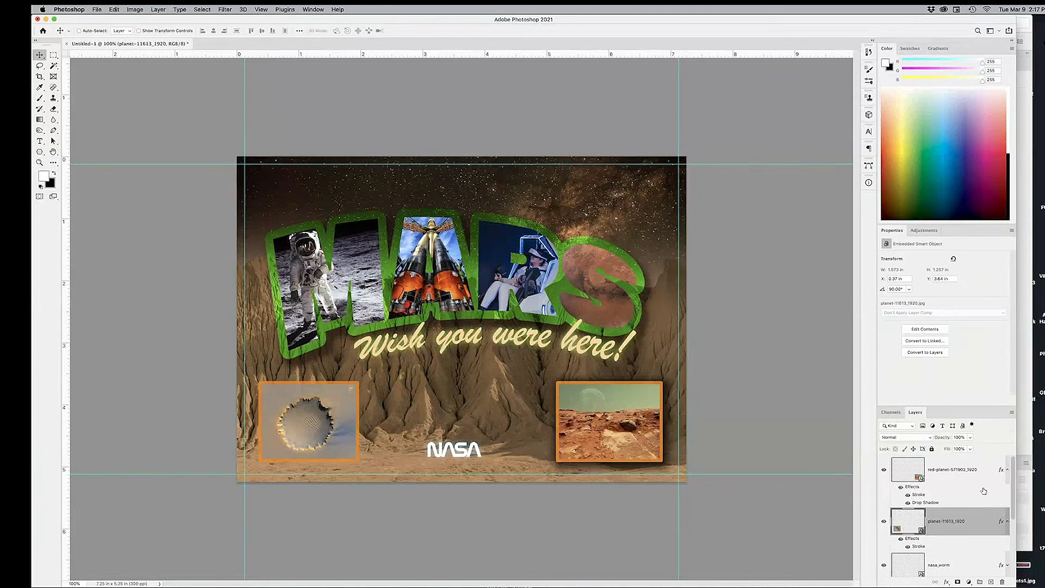
# - Give the crater photo a Multiply drop shadow with 4 px distance, 21% spread, 68 px size and 0% noise, lit from the upper right
pyautogui.doubleClick(931, 540)
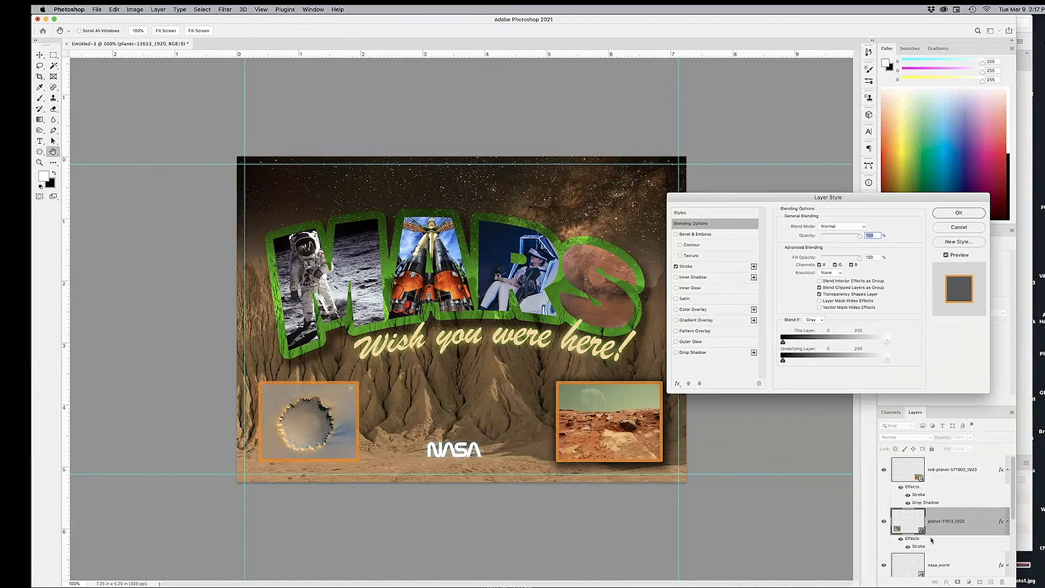
pyautogui.click(692, 352)
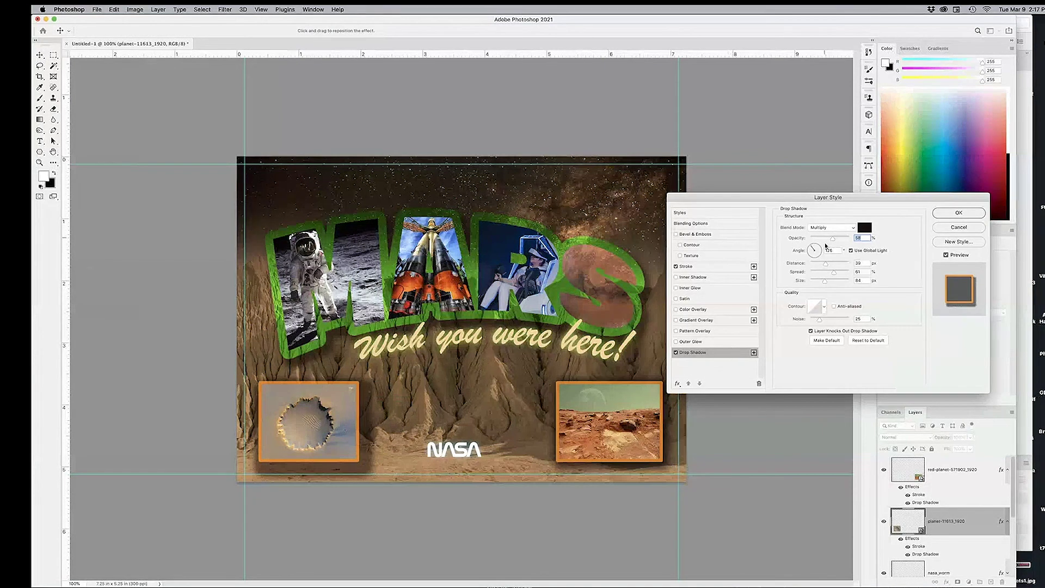
pyautogui.moveTo(825, 264)
pyautogui.mouseDown()
pyautogui.moveTo(810, 264)
pyautogui.moveTo(821, 281)
pyautogui.mouseUp()
pyautogui.moveTo(815, 317); pyautogui.dragTo(808, 319)
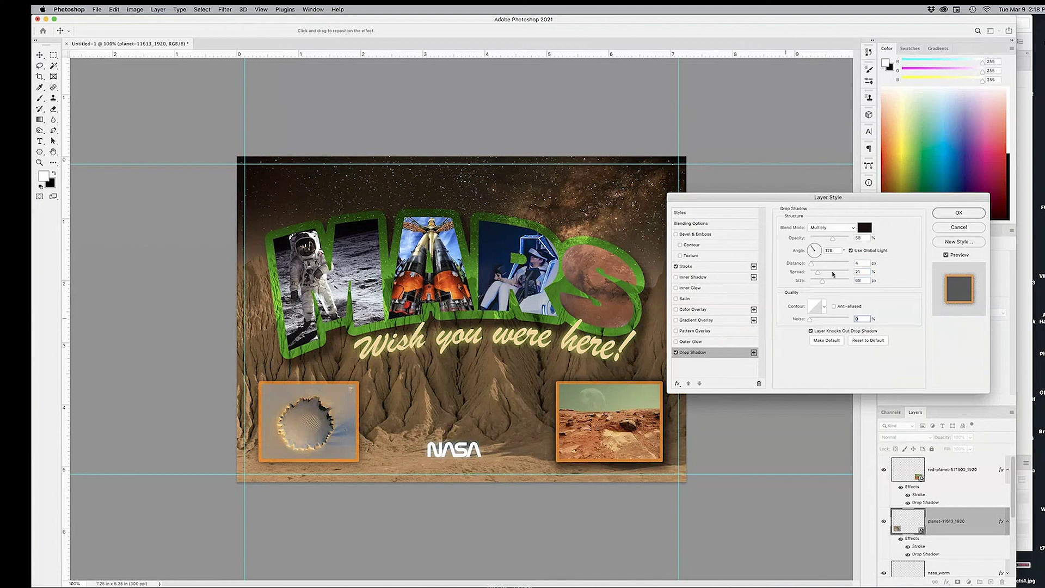
pyautogui.click(816, 247)
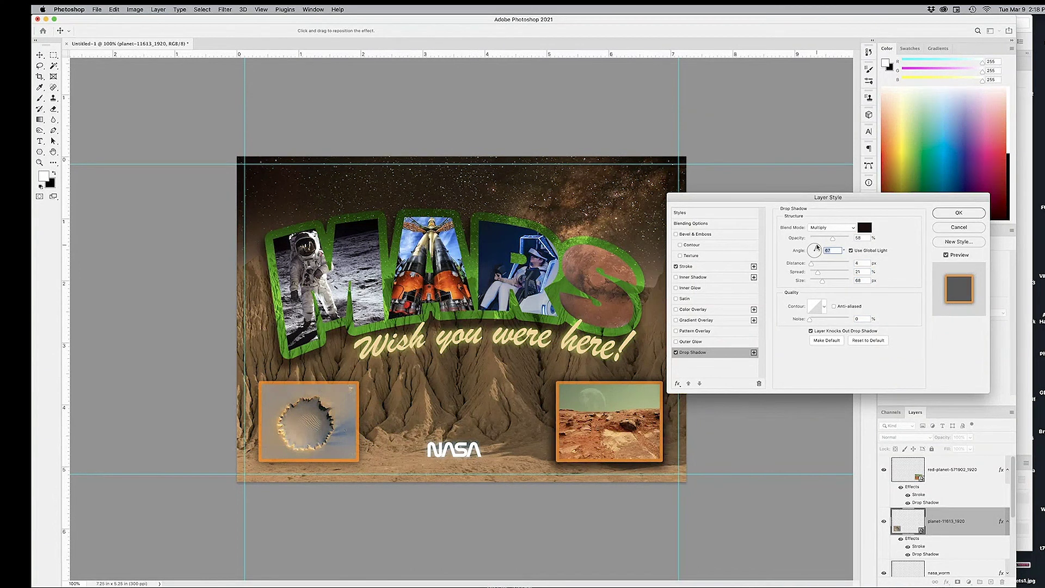
pyautogui.click(937, 217)
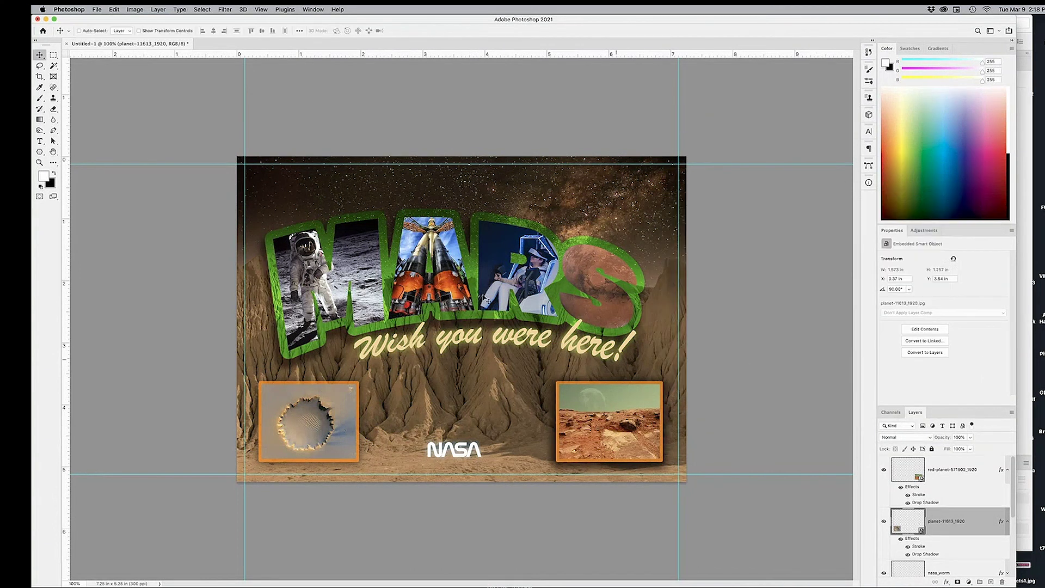
pyautogui.press('m')
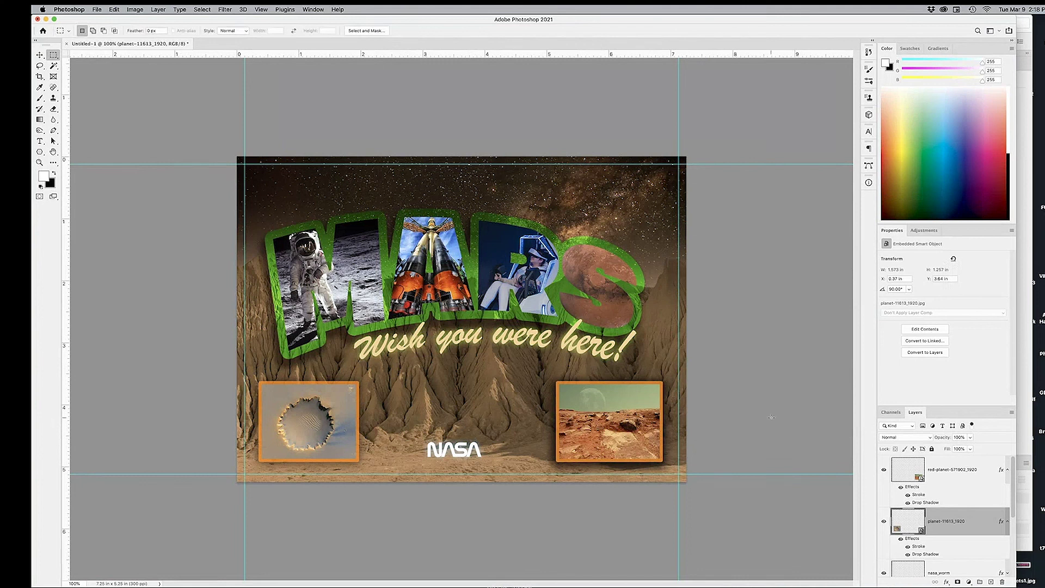
pyautogui.press('w')
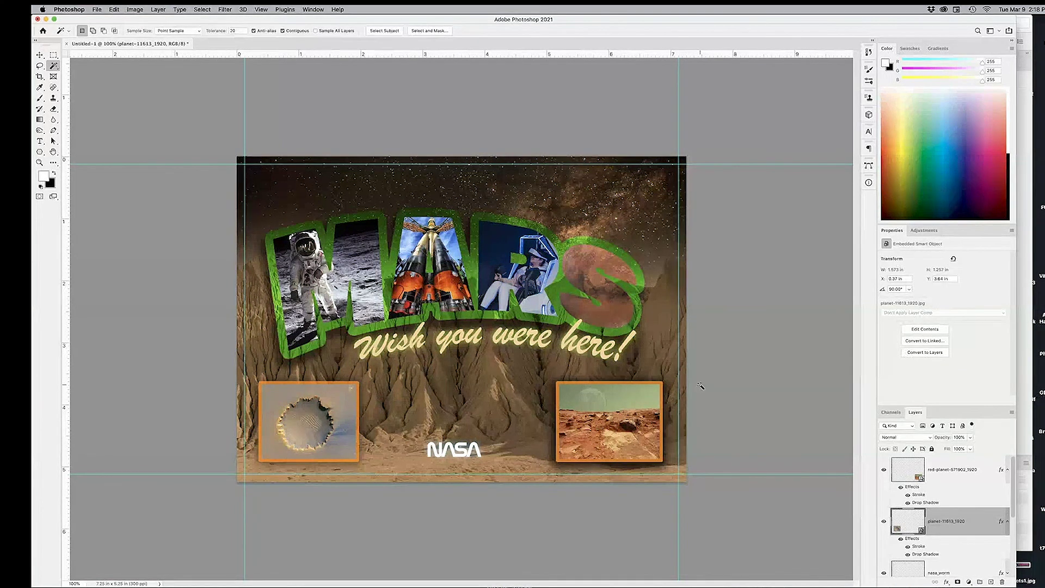
pyautogui.click(53, 55)
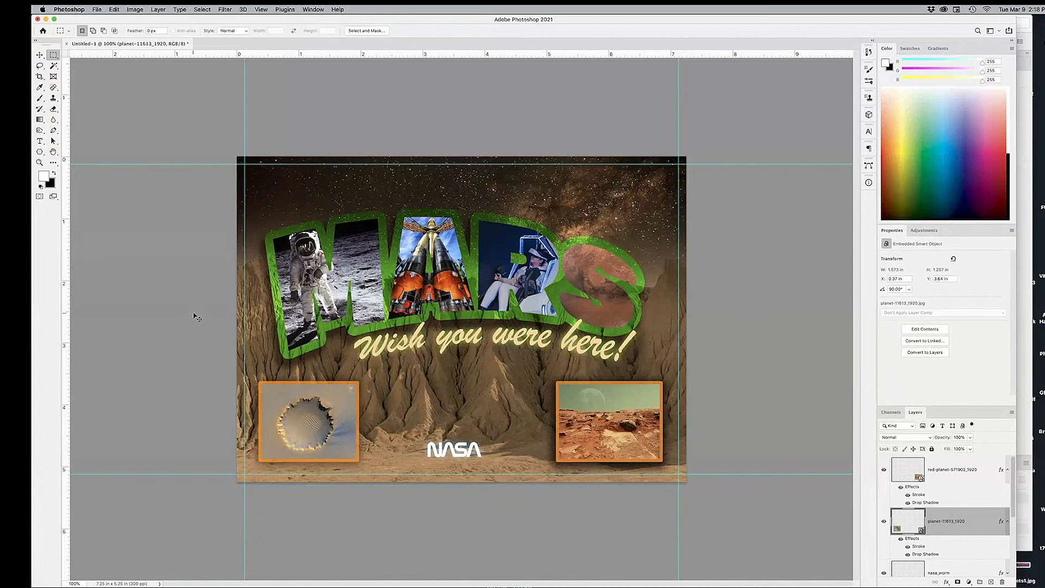
# - Save the document as Mars_postcard in Photoshop format in the MARS postcard folder
pyautogui.press('super+s')
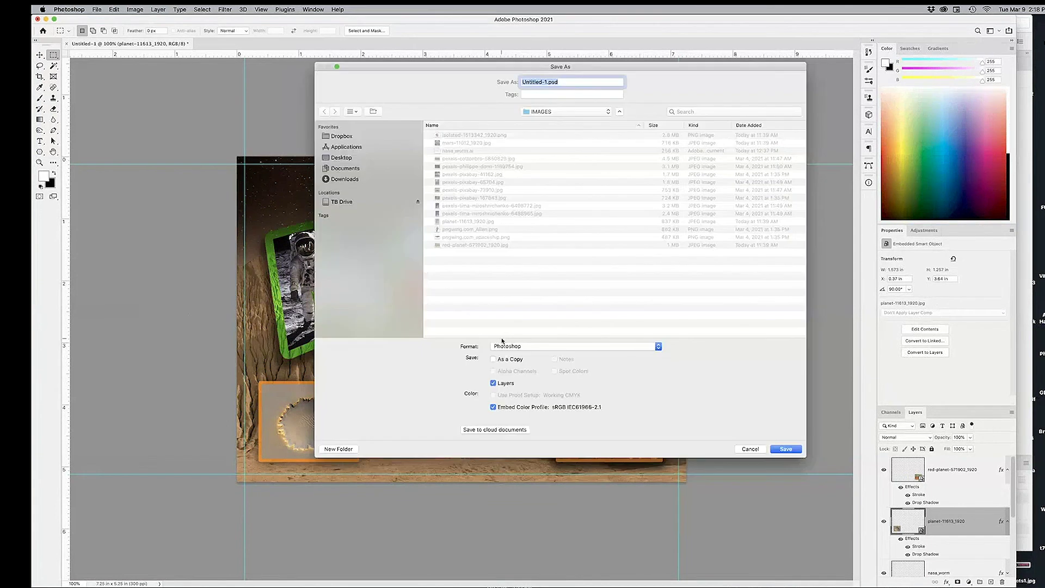
pyautogui.press('super+Up')
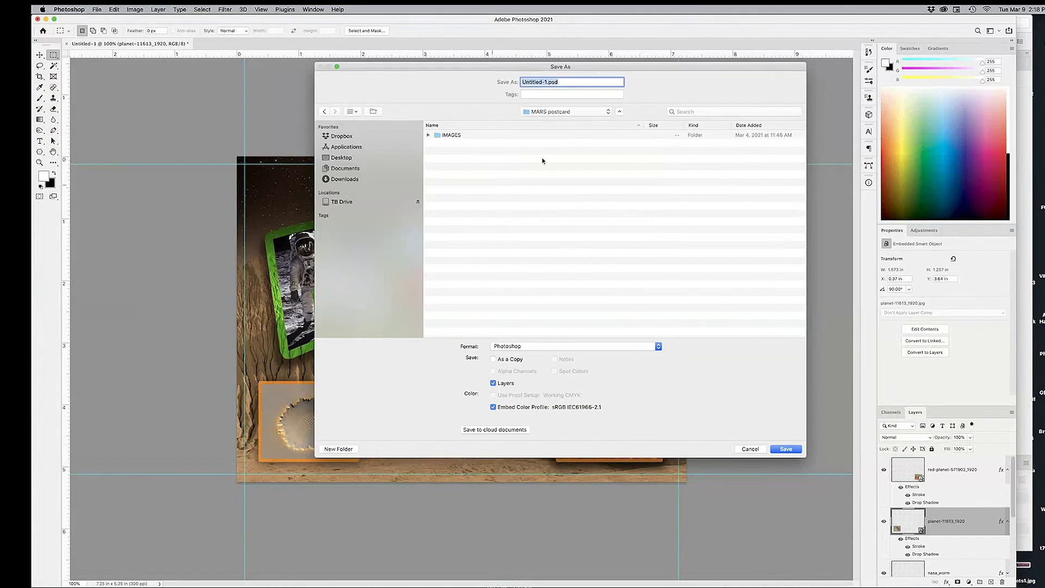
pyautogui.write('Mars_postcard')
pyautogui.click(536, 346)
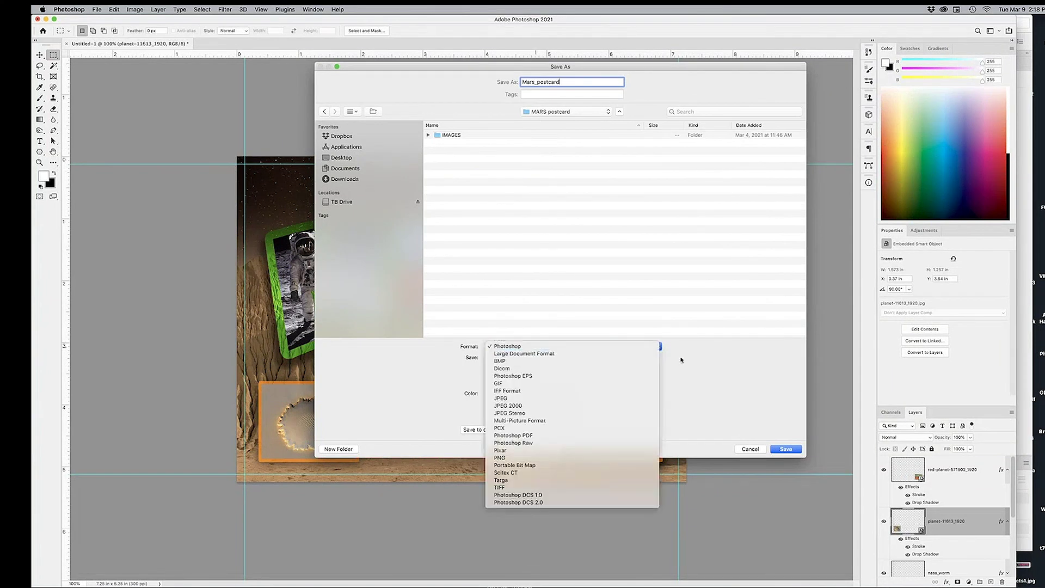
pyautogui.click(717, 361)
pyautogui.click(788, 450)
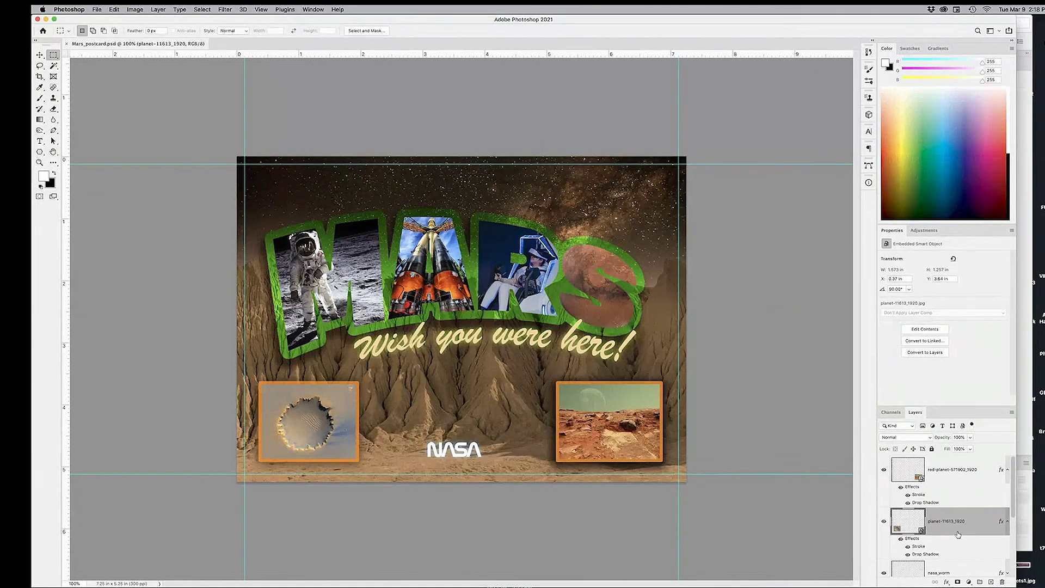
# - Collapse the effects lists of the two planet photo layers and the nasa_worm layer, and select the red-planet photo layer
pyautogui.scroll(-2, 958, 535)
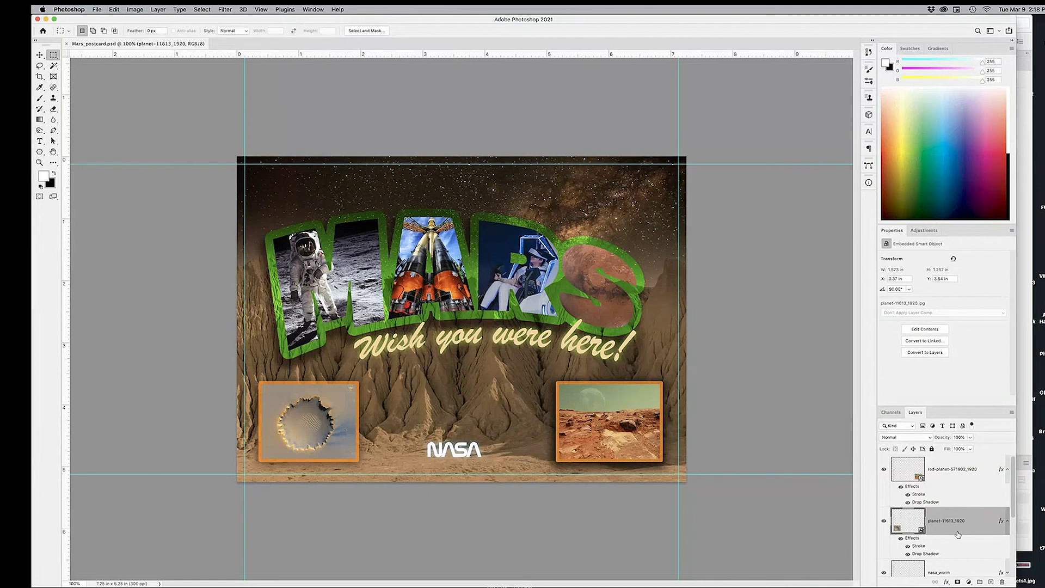
pyautogui.scroll(2, 957, 534)
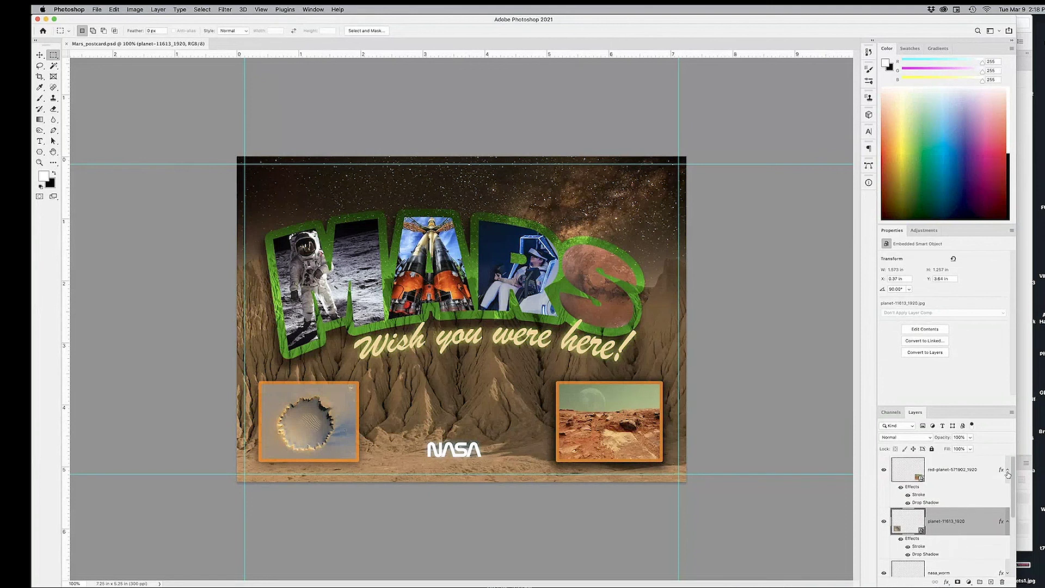
pyautogui.scroll(-3, 1005, 490)
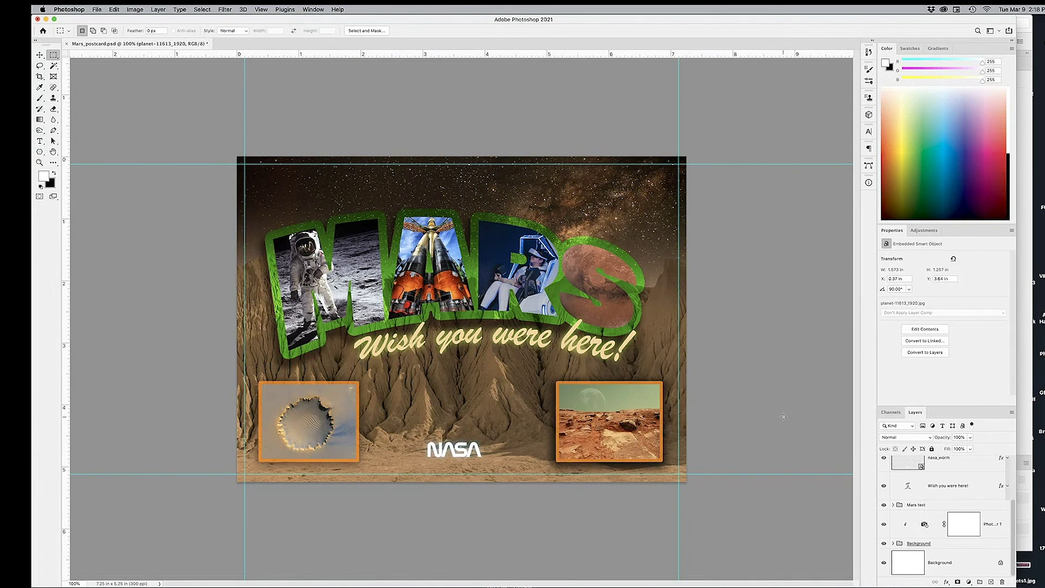
pyautogui.scroll(2, 948, 525)
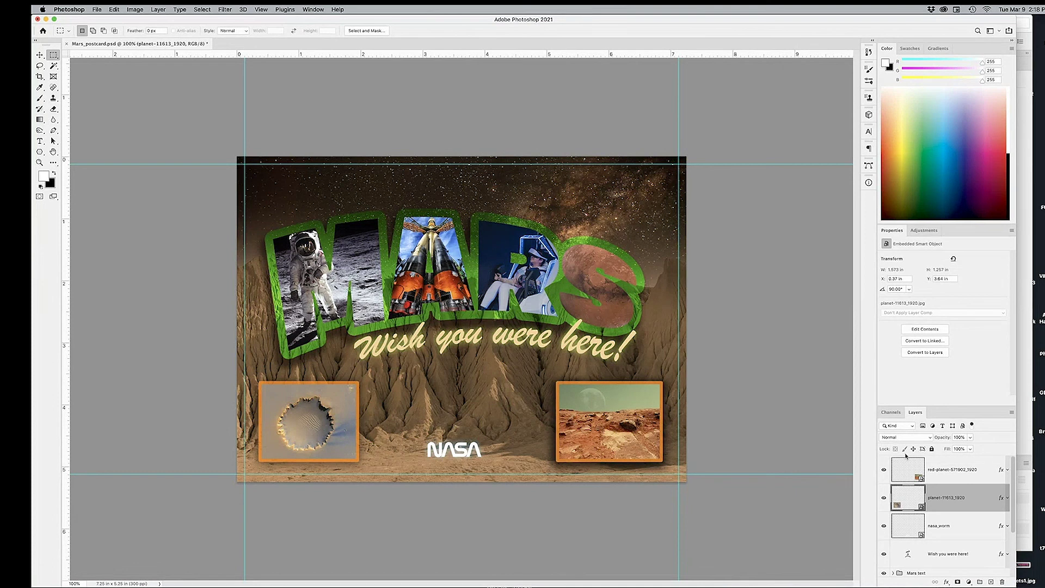
pyautogui.click(909, 474)
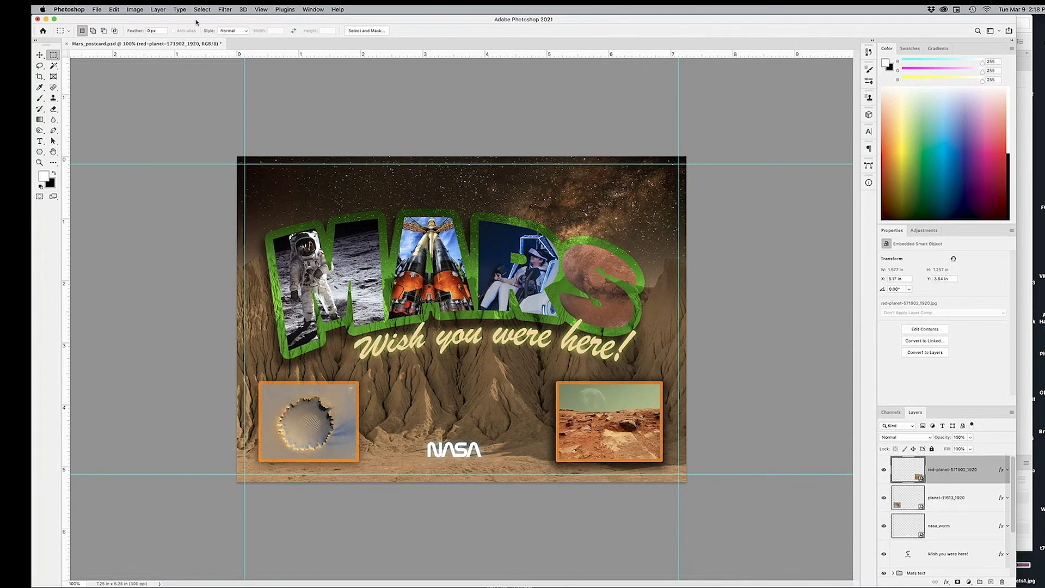
# - Expand the Background group, select the Mars background layer and start the Lens Flare filter on it
pyautogui.scroll(-3, 964, 493)
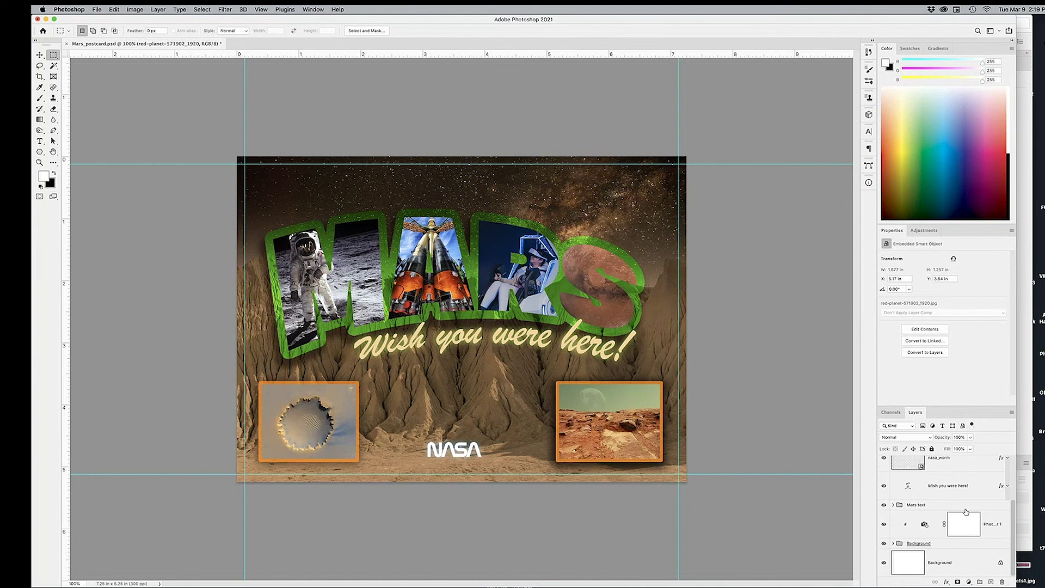
pyautogui.click(893, 543)
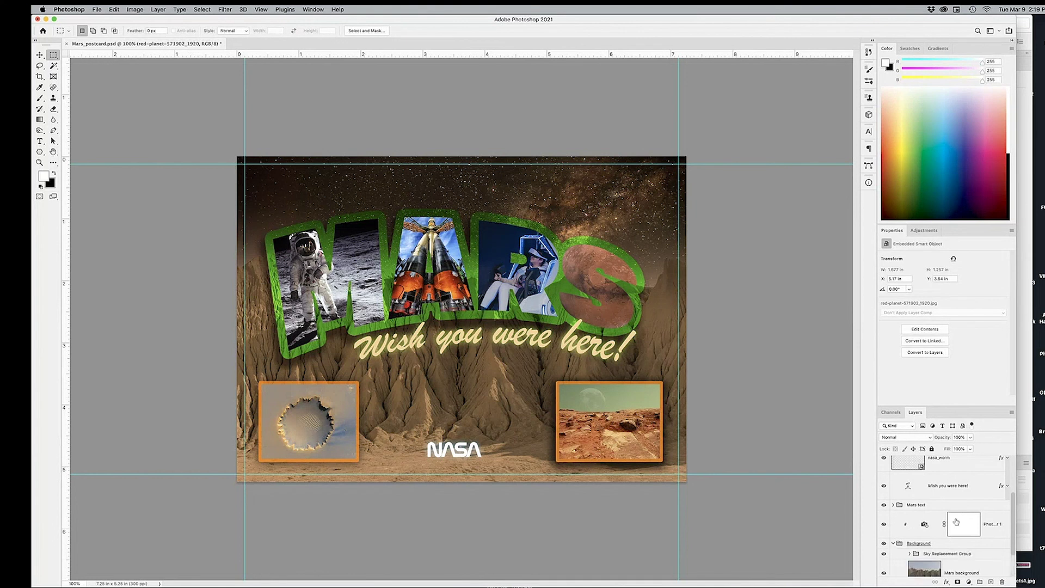
pyautogui.scroll(-1, 956, 521)
pyautogui.click(913, 539)
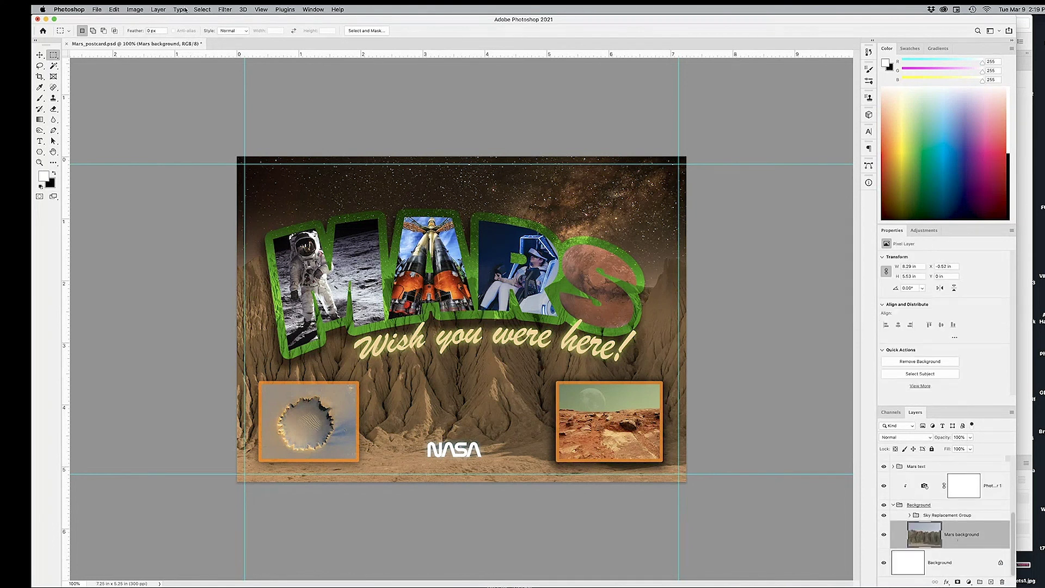
pyautogui.click(224, 10)
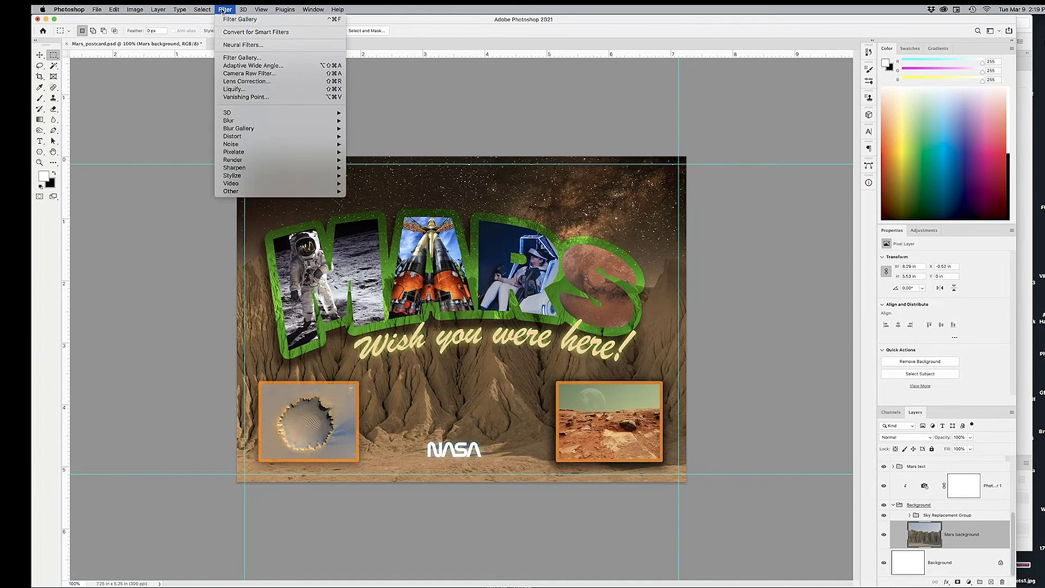
pyautogui.moveTo(256, 171)
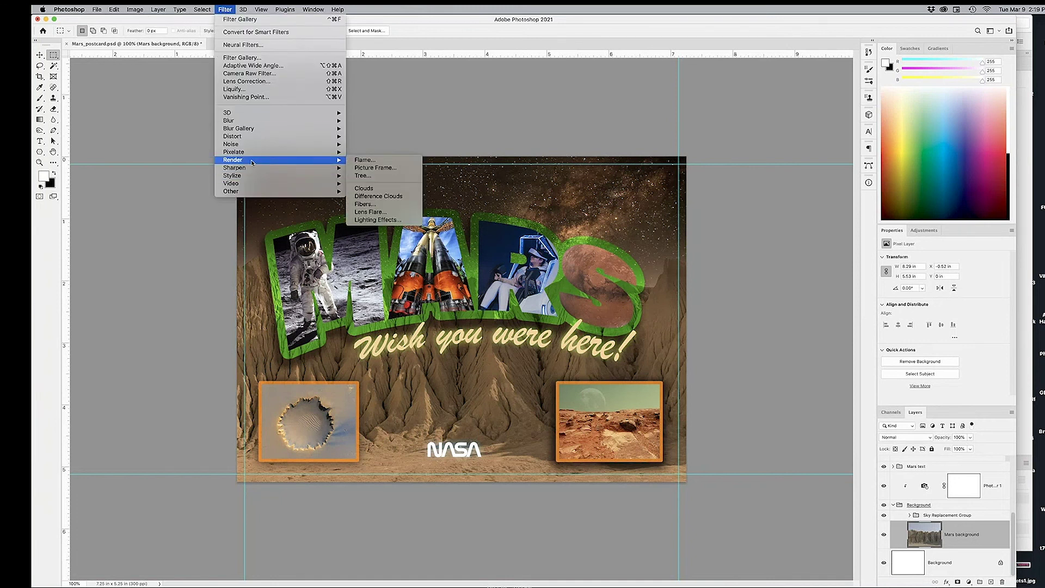
pyautogui.click(384, 212)
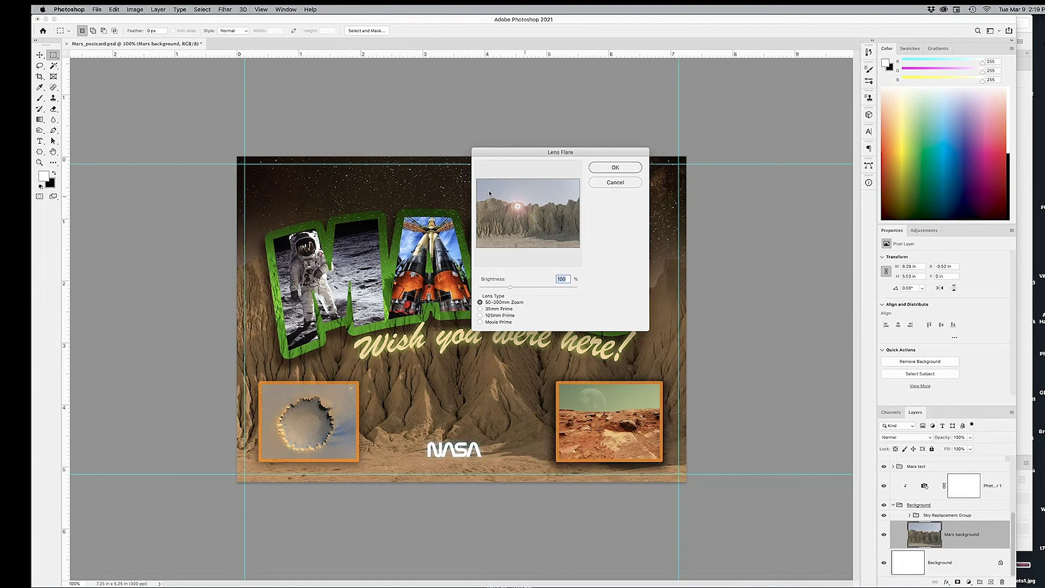
# - Try the 35mm Prime and 105mm Prime flares at different centre points, with brightness set to 146%
pyautogui.moveTo(517, 207); pyautogui.dragTo(538, 207)
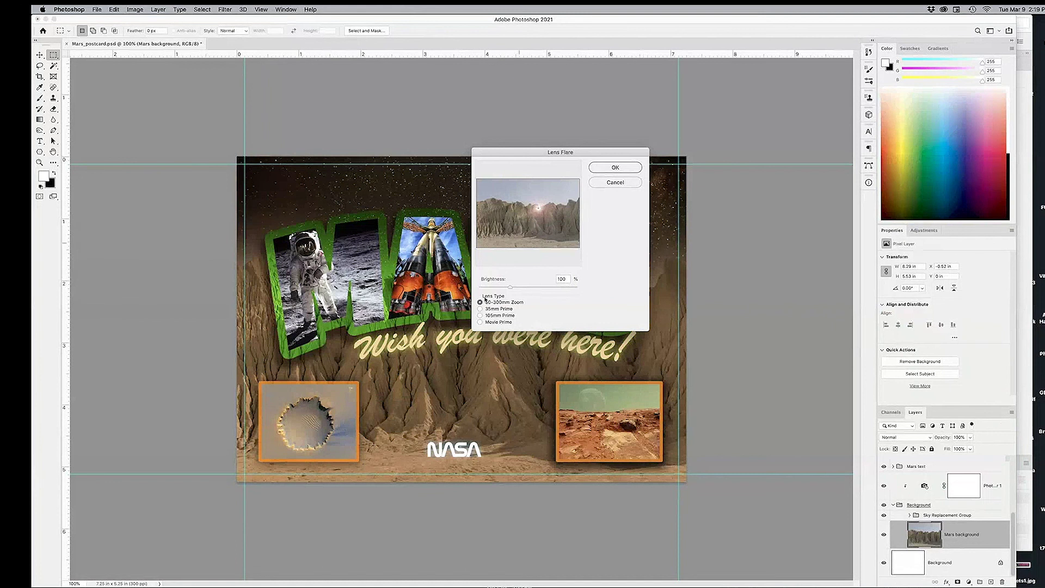
pyautogui.click(480, 308)
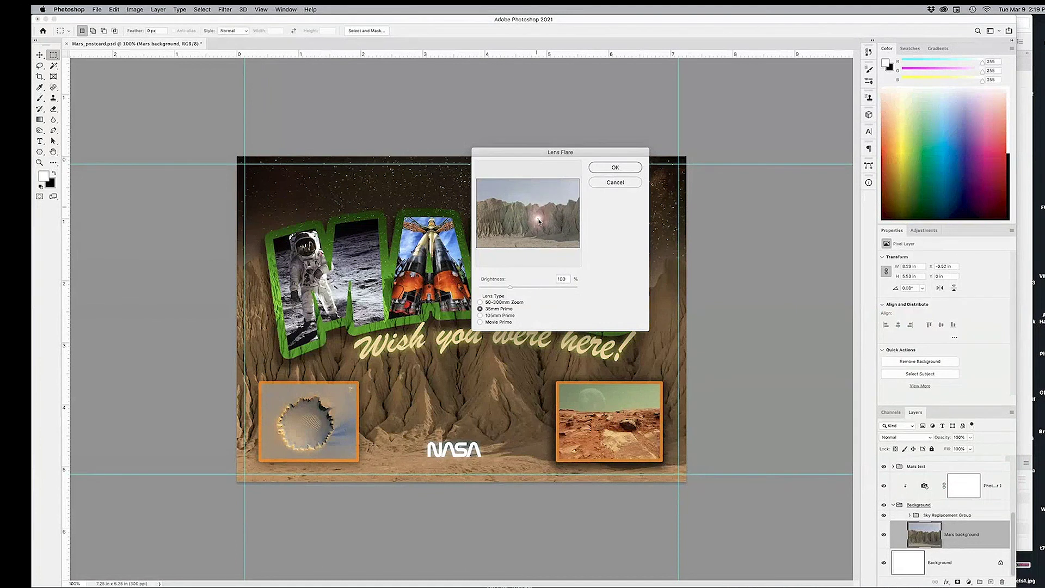
pyautogui.moveTo(511, 288); pyautogui.dragTo(525, 289)
pyautogui.click(479, 316)
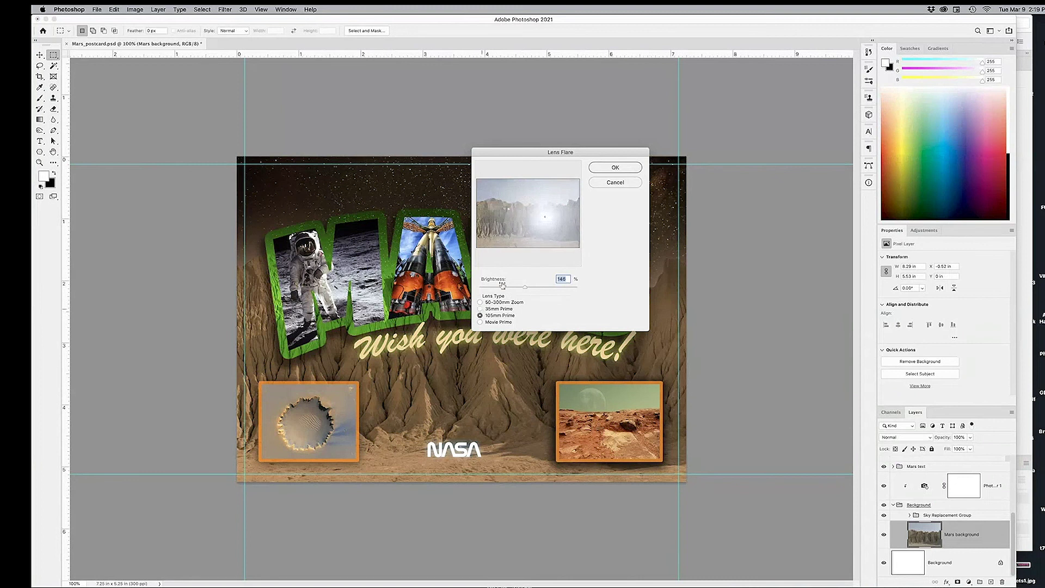
pyautogui.moveTo(545, 217); pyautogui.dragTo(506, 205)
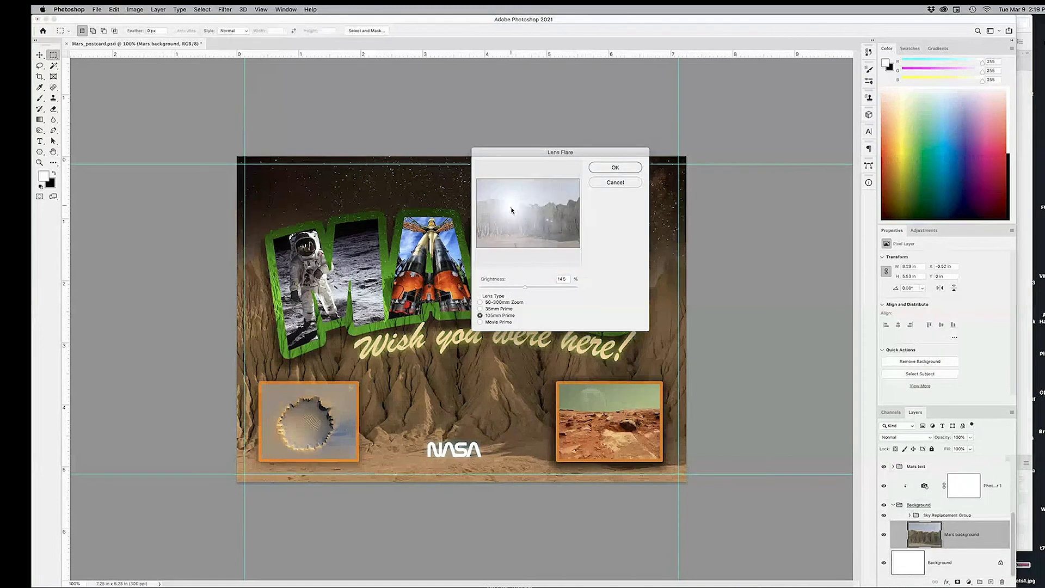
# - Try a Movie Prime lens flare at the lower centre of the Mars background, and undo it
pyautogui.click(480, 323)
pyautogui.moveTo(526, 229)
pyautogui.mouseDown()
pyautogui.moveTo(537, 223)
pyautogui.moveTo(516, 205)
pyautogui.moveTo(550, 212)
pyautogui.moveTo(516, 218)
pyautogui.moveTo(559, 223)
pyautogui.moveTo(499, 211)
pyautogui.moveTo(499, 238)
pyautogui.moveTo(527, 235)
pyautogui.mouseUp()
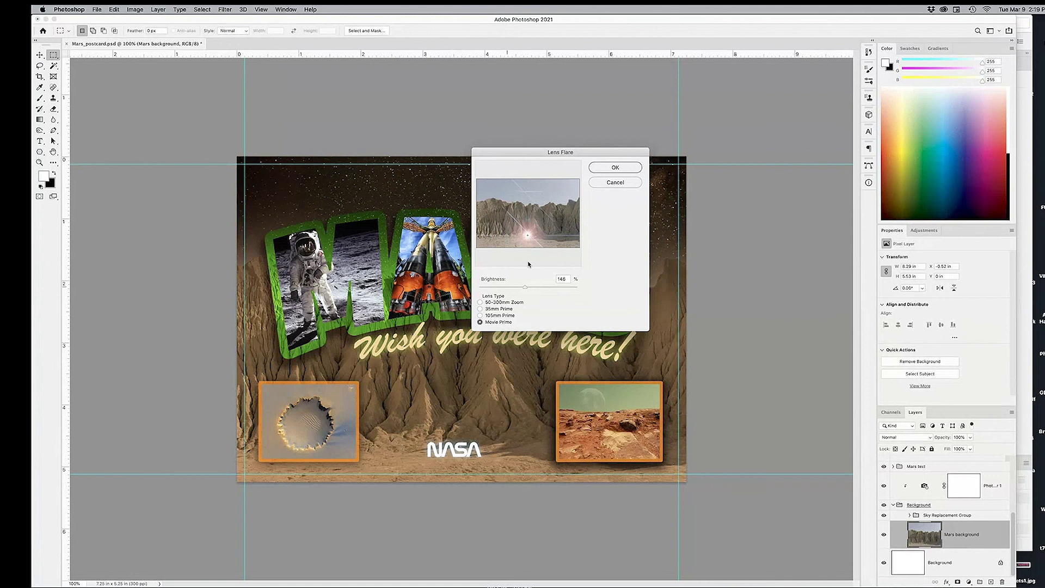
pyautogui.press('Return')
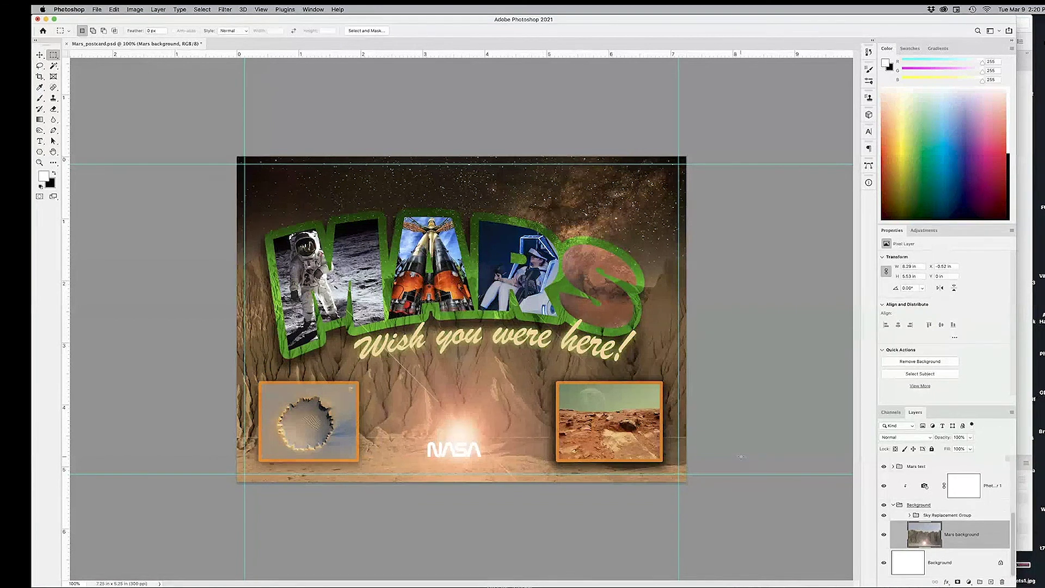
pyautogui.press('super+z')
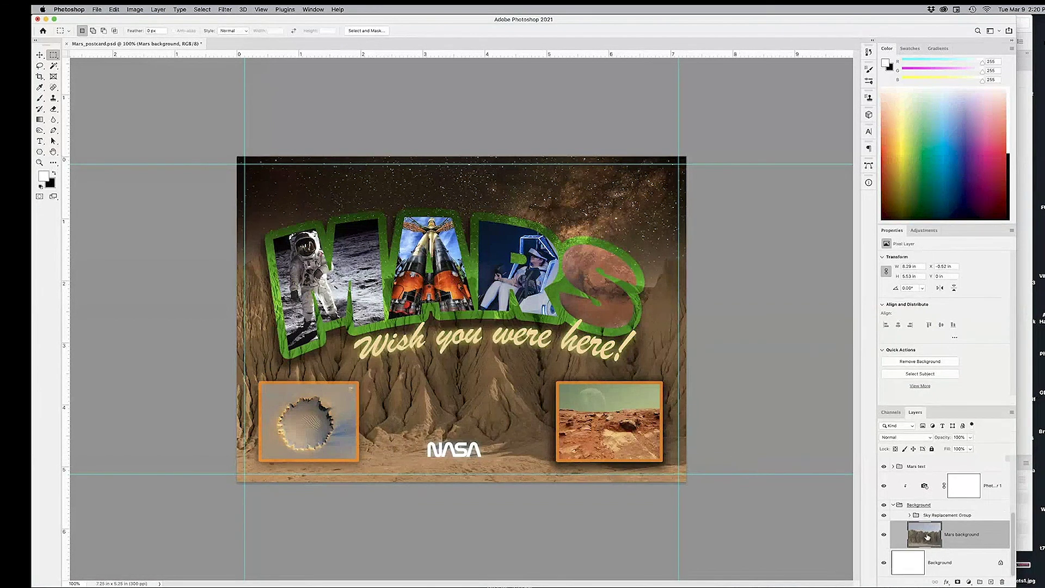
# - Add a new layer above the red-planet photo layer and name it "lens flare"
pyautogui.scroll(2, 950, 537)
pyautogui.scroll(2, 950, 536)
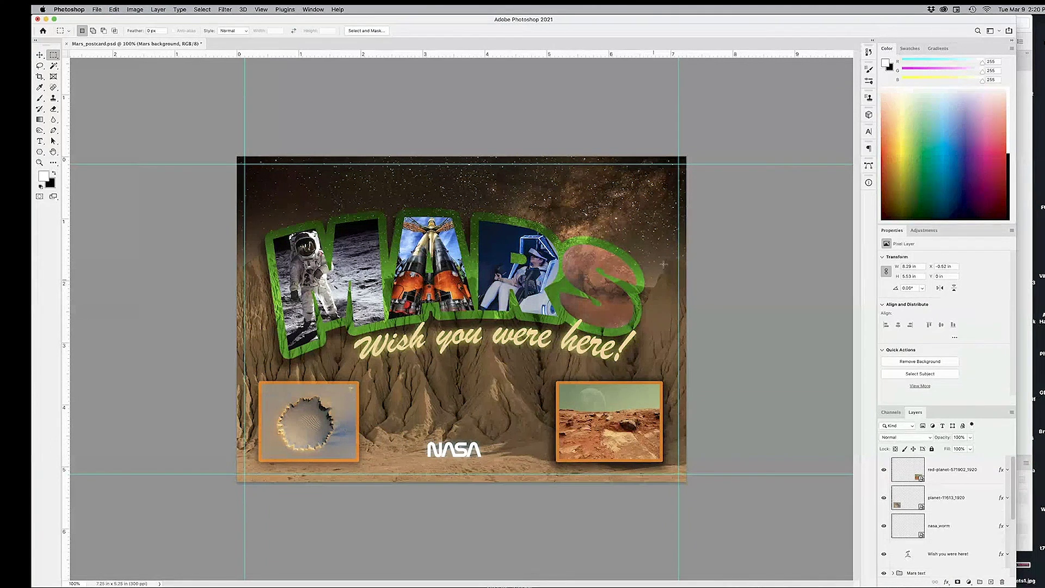
pyautogui.click(907, 467)
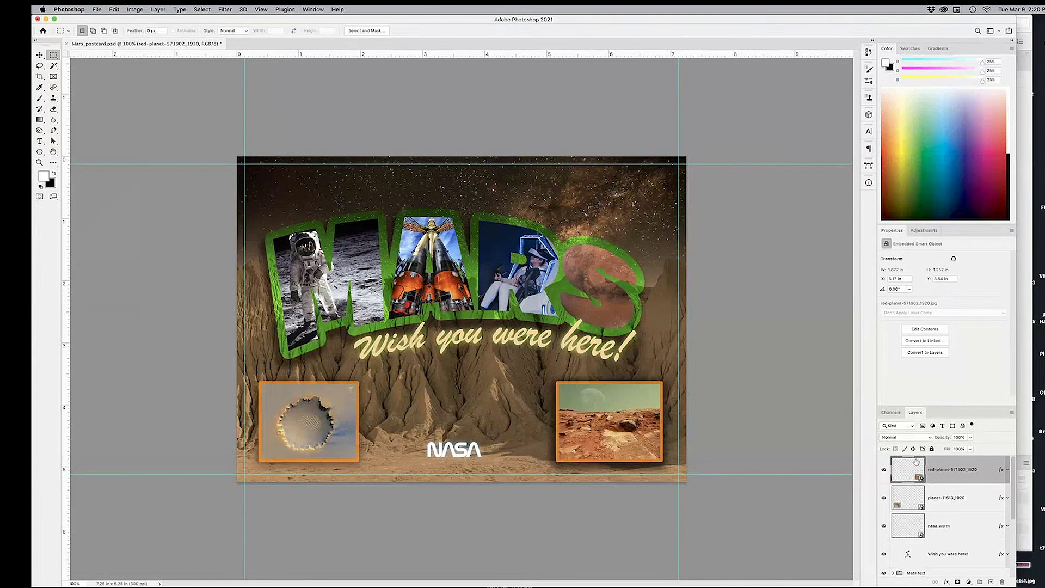
pyautogui.click(991, 582)
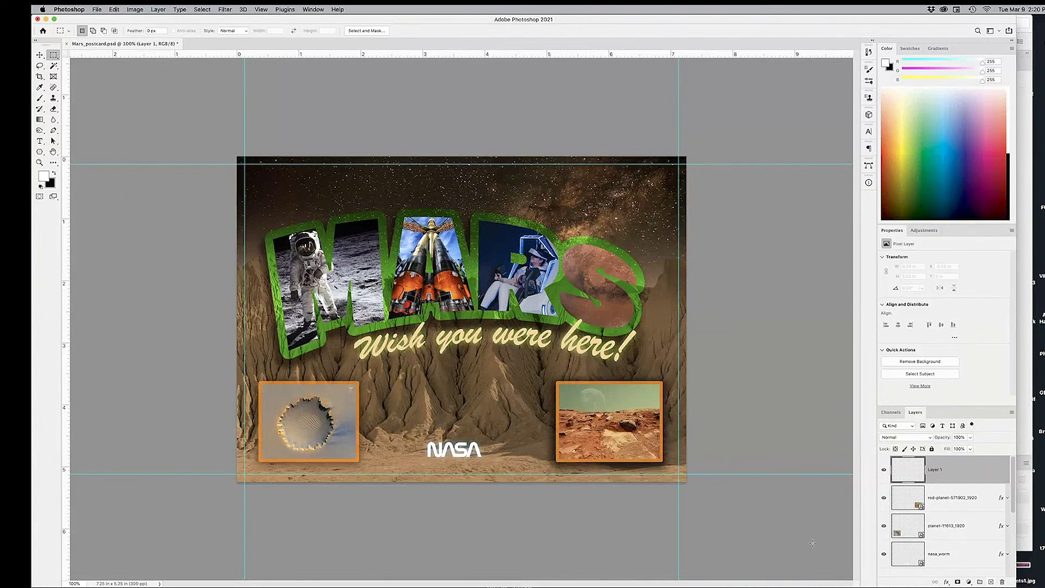
pyautogui.doubleClick(934, 469)
pyautogui.write('tens flare')
pyautogui.press('Return')
# - Fill the lens flare layer with Black in Normal mode at 100% opacity
pyautogui.click(113, 9)
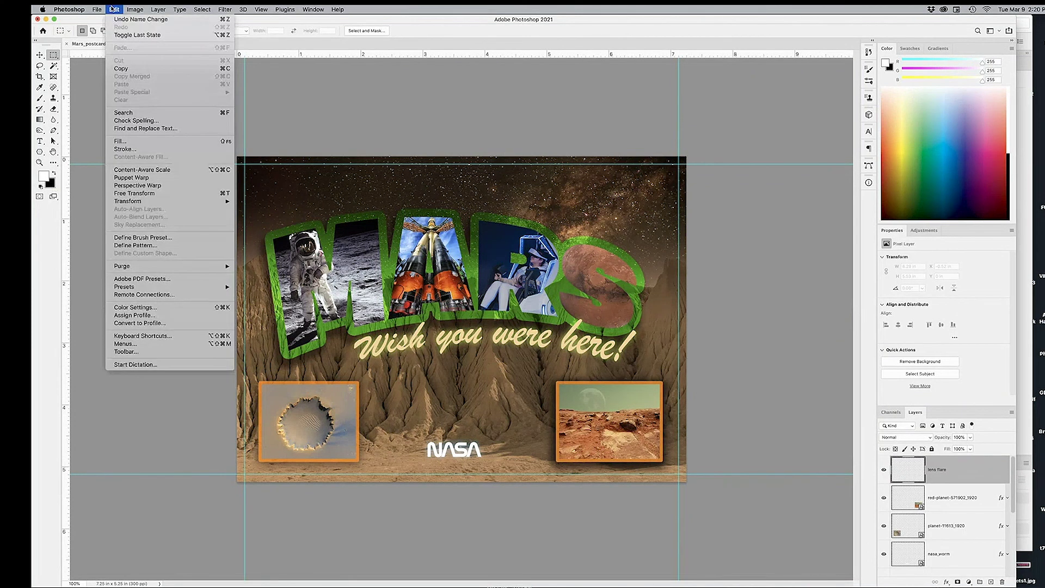
pyautogui.click(124, 143)
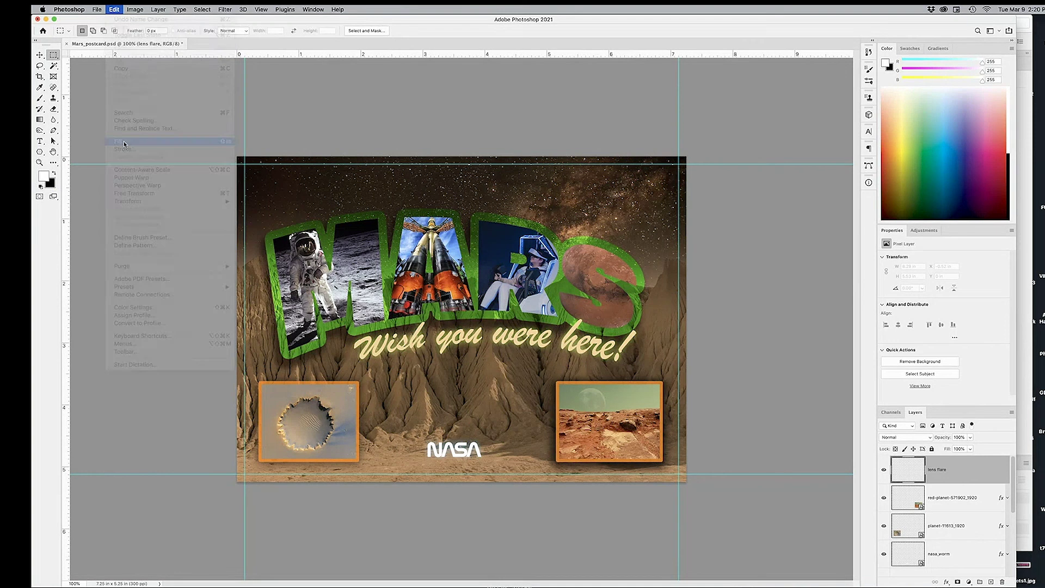
pyautogui.click(396, 147)
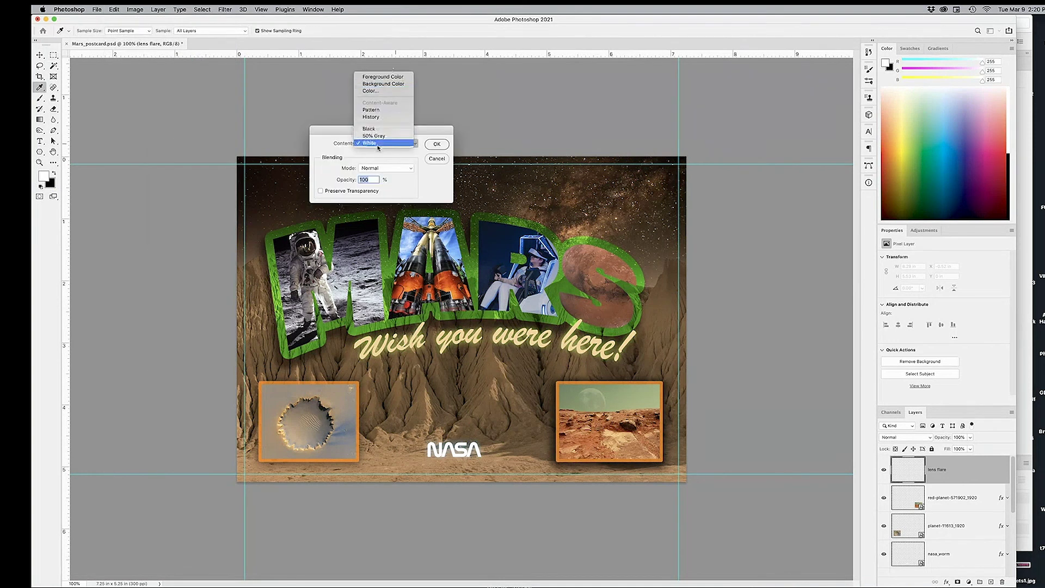
pyautogui.click(382, 129)
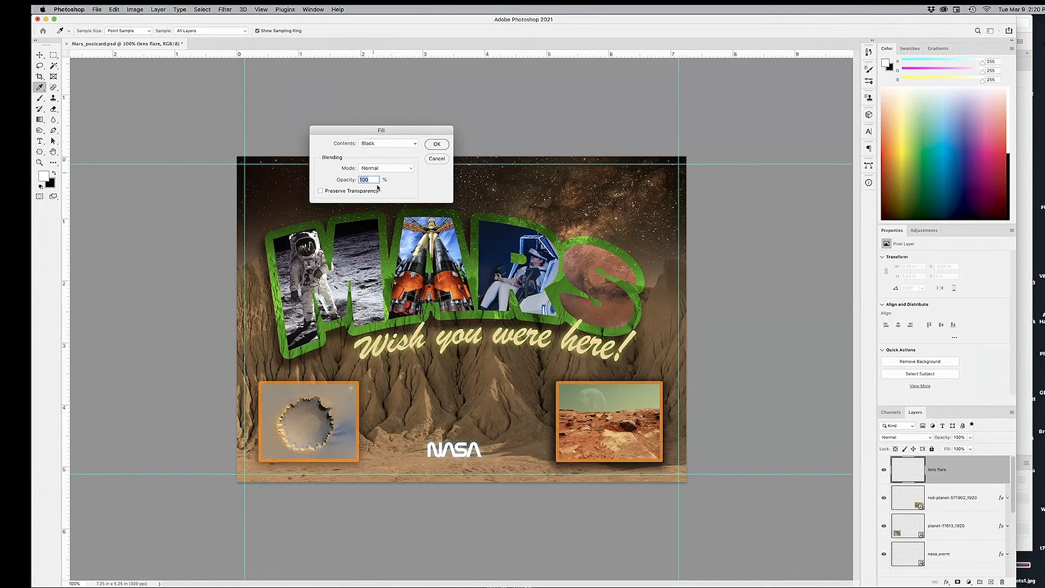
pyautogui.click(444, 145)
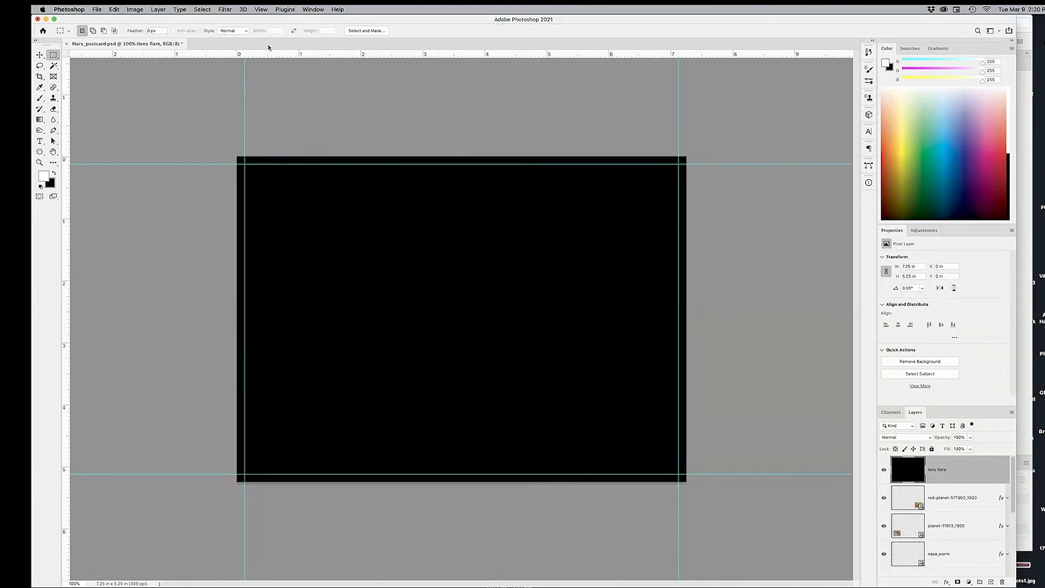
# - Render a 50-300mm Zoom lens flare with 127% brightness on the black layer, centred left of and above the middle
pyautogui.click(228, 10)
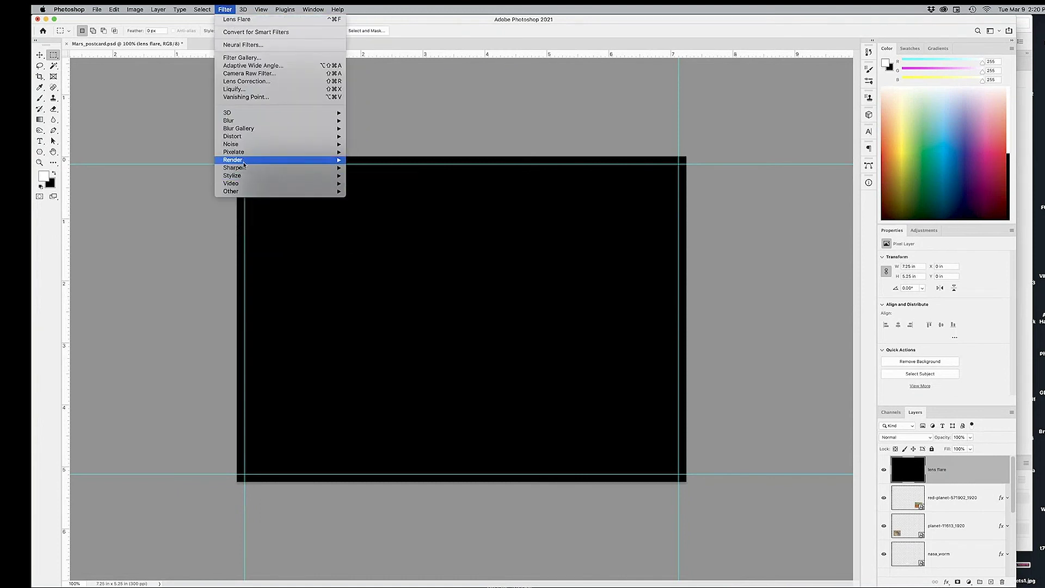
pyautogui.moveTo(245, 161)
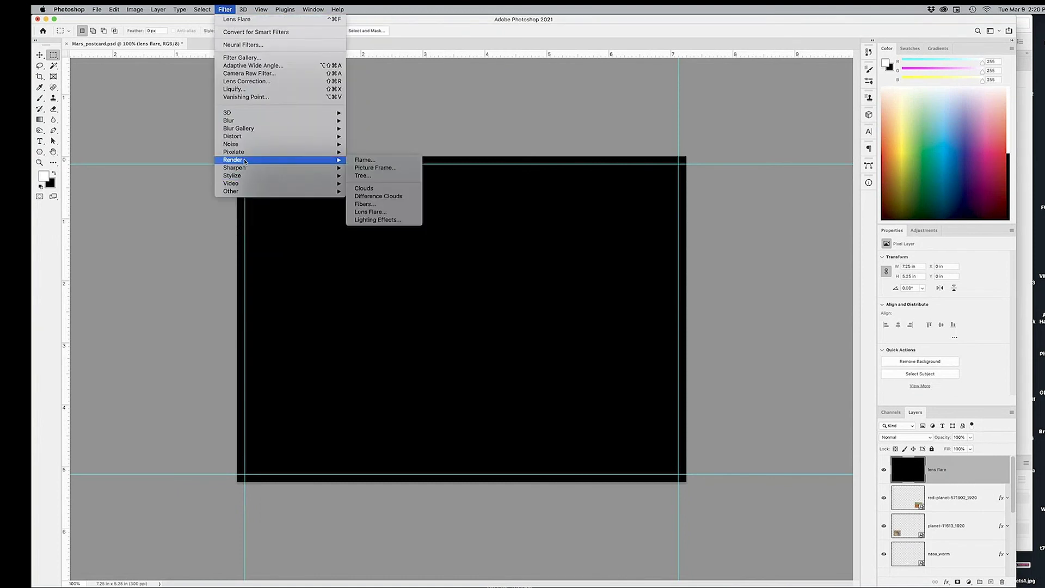
pyautogui.click(375, 211)
pyautogui.moveTo(532, 232); pyautogui.dragTo(514, 207)
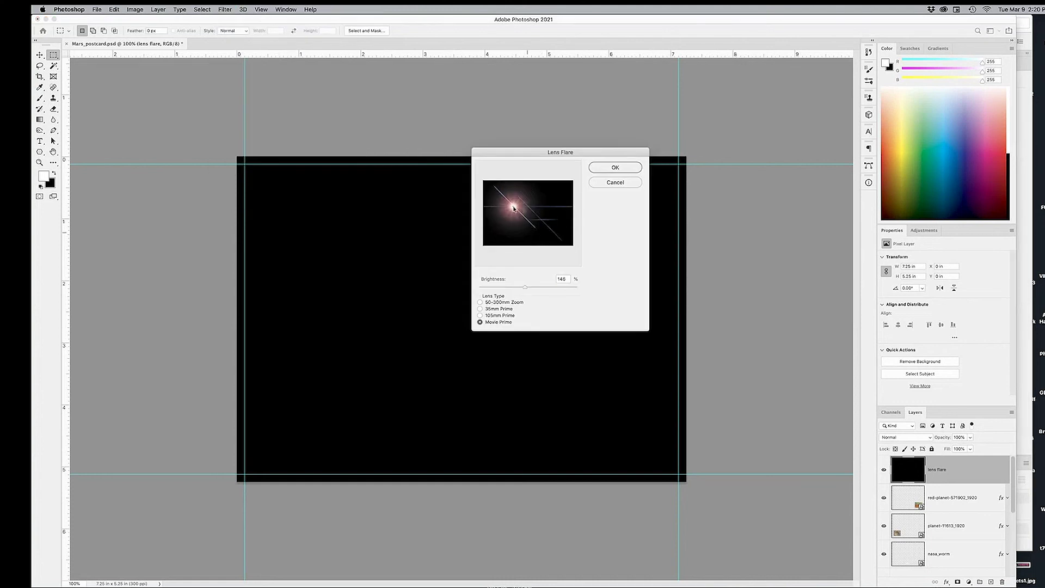
pyautogui.click(480, 302)
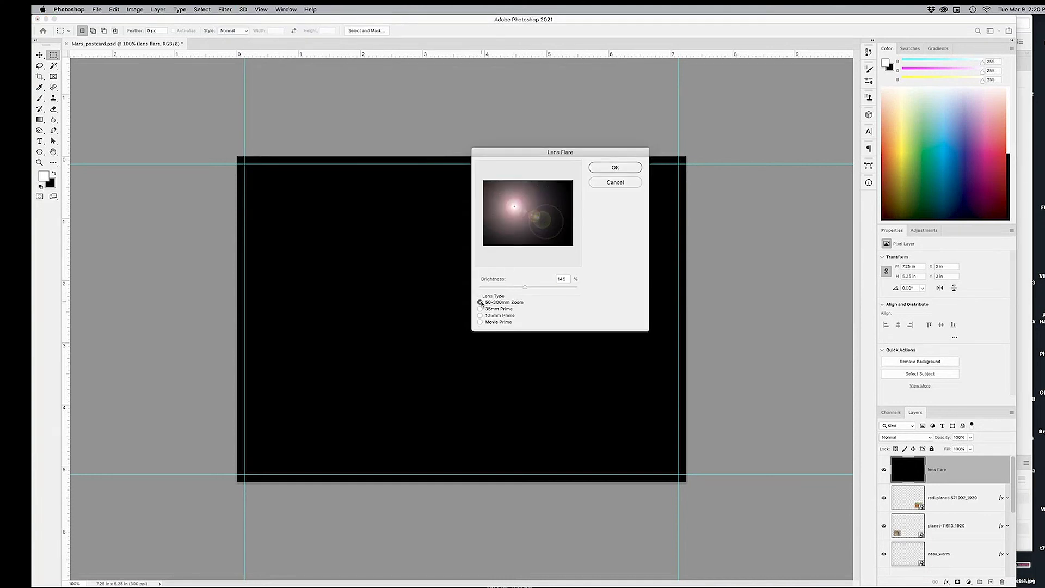
pyautogui.moveTo(525, 288); pyautogui.dragTo(519, 289)
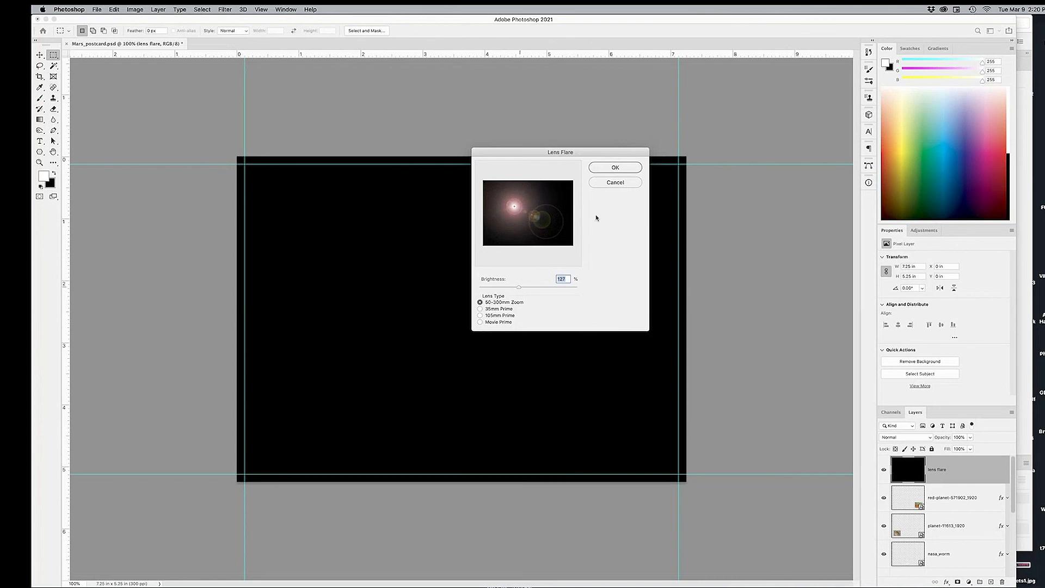
pyautogui.click(614, 167)
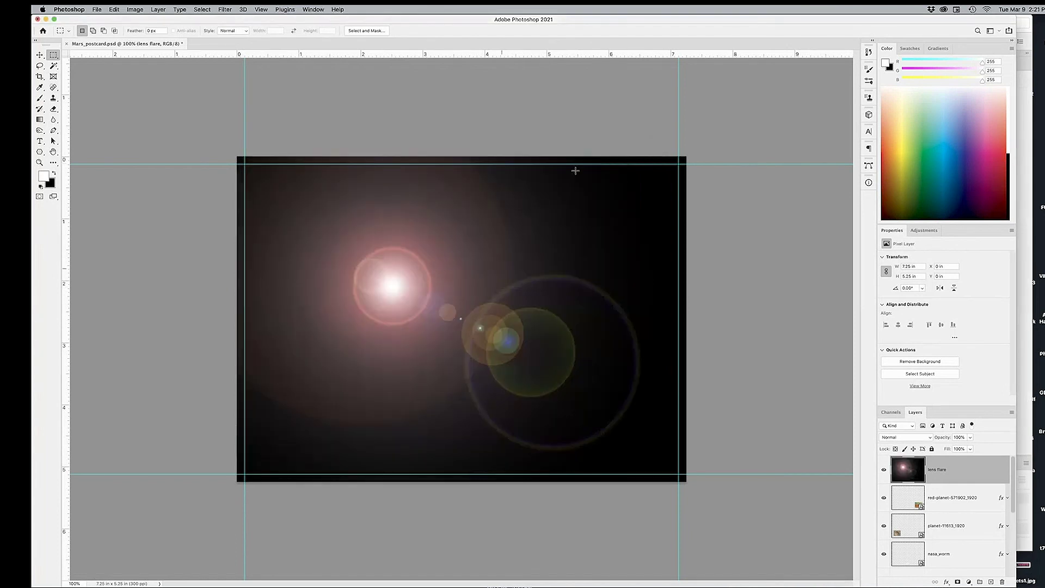
# - Toggle the lens flare layer's visibility to compare the postcard with and without it, leaving the layer shown
pyautogui.click(884, 472)
pyautogui.click(884, 472)
pyautogui.click(884, 471)
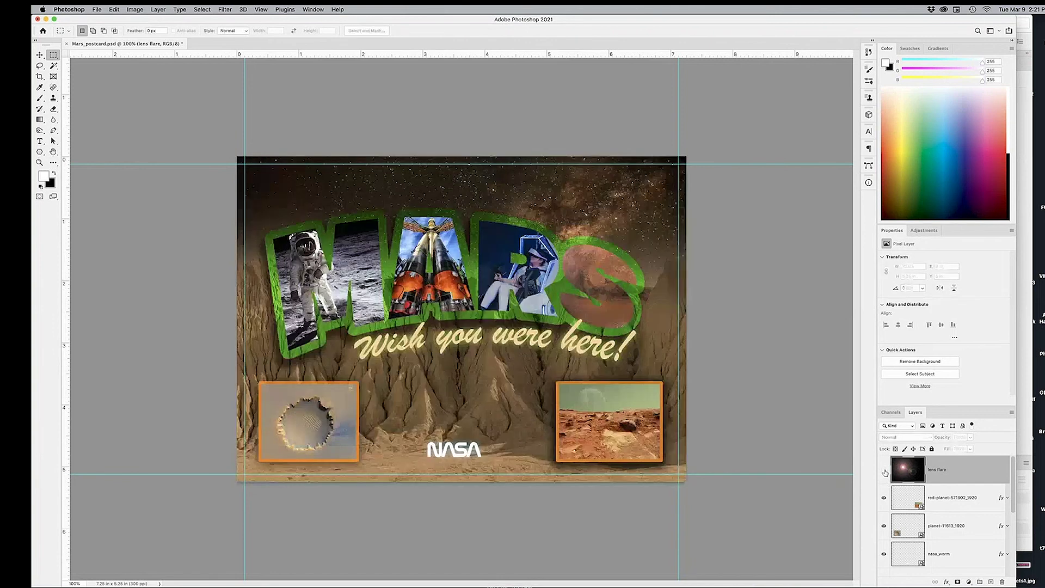
pyautogui.click(884, 472)
pyautogui.click(883, 472)
pyautogui.click(883, 471)
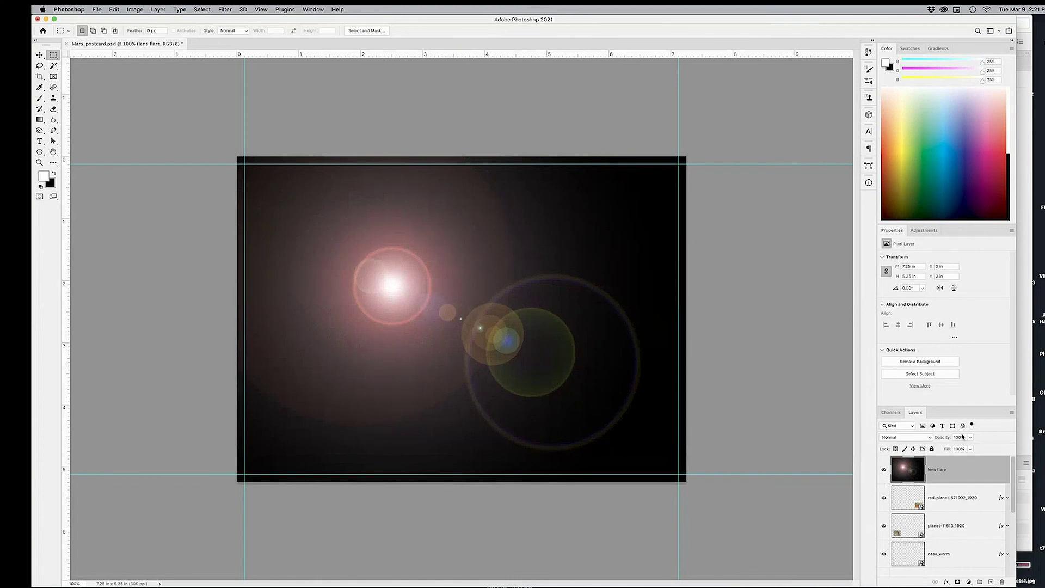
# - Set the lens flare layer's blend mode to Screen
pyautogui.moveTo(970, 439); pyautogui.dragTo(964, 449)
pyautogui.click(916, 438)
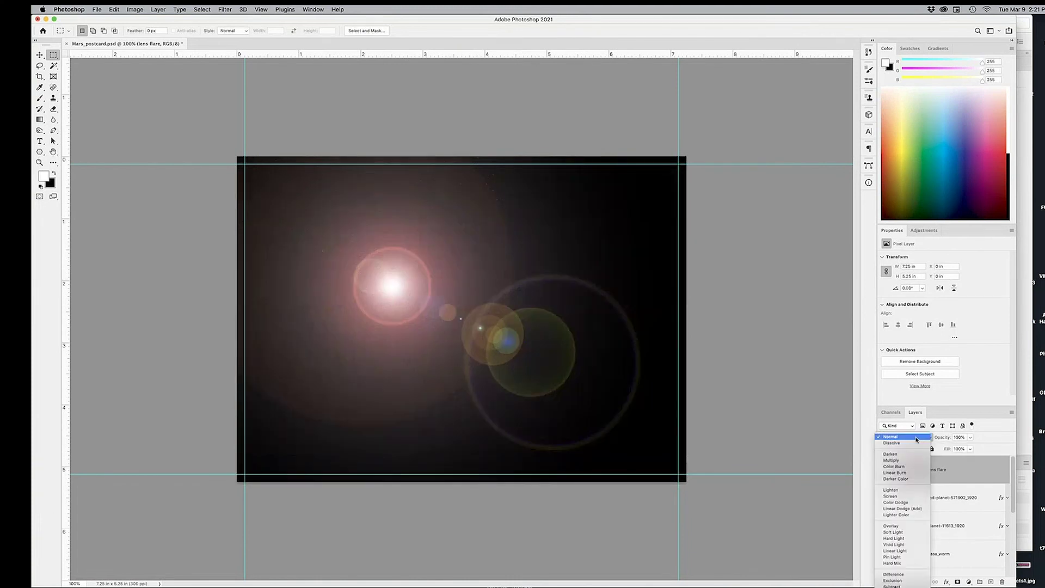
pyautogui.click(919, 439)
pyautogui.click(915, 438)
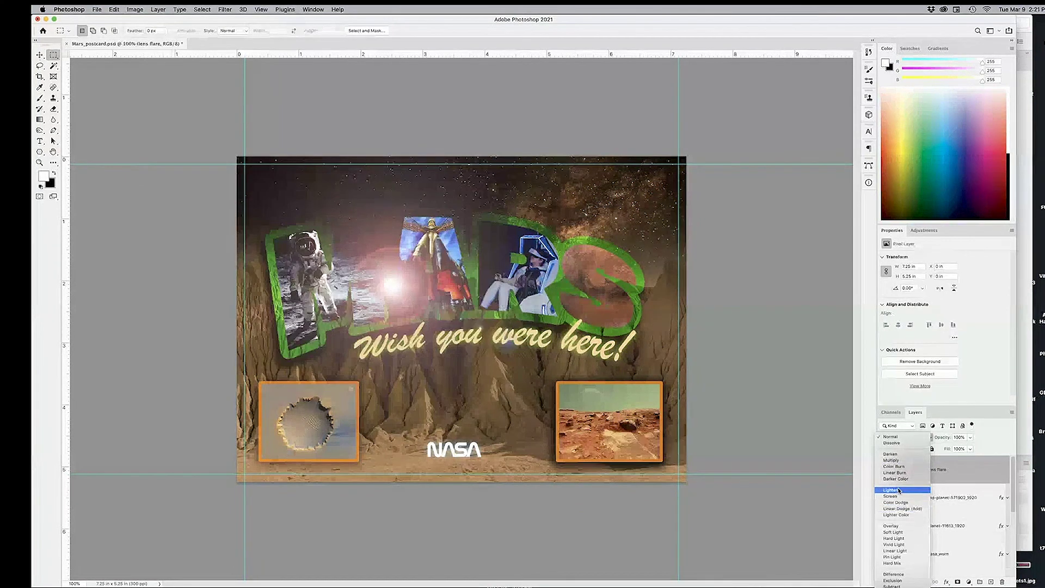
pyautogui.click(893, 495)
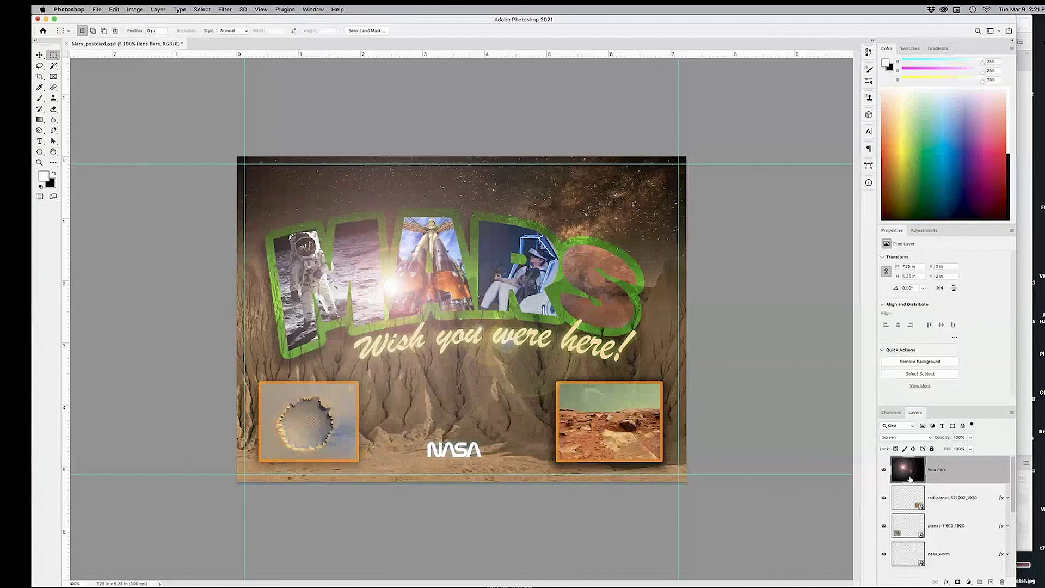
# - Move the lens flare layer down the stack to directly below the Mars text group
pyautogui.moveTo(910, 479); pyautogui.dragTo(915, 567)
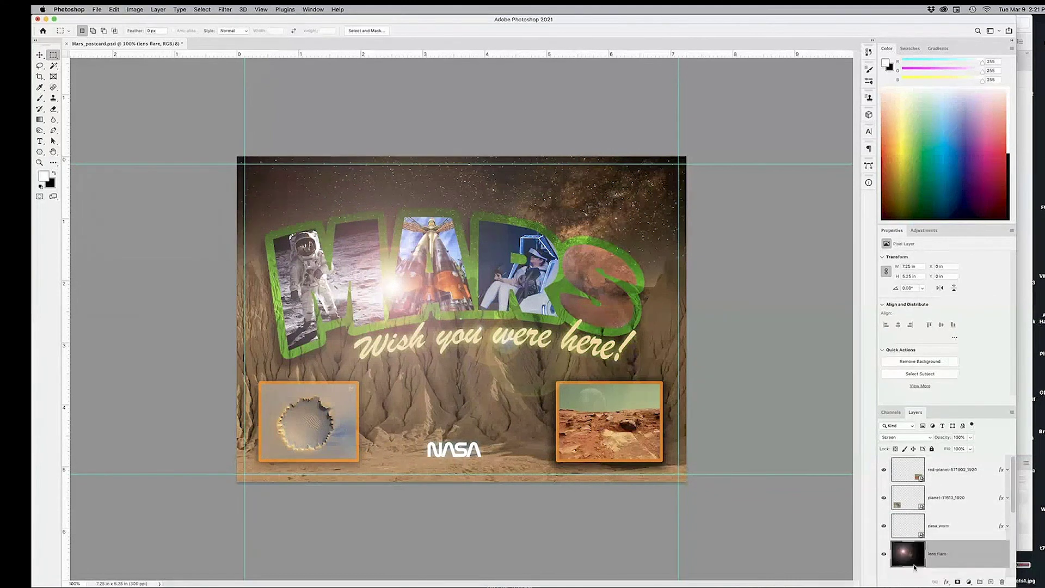
pyautogui.scroll(-3, 926, 522)
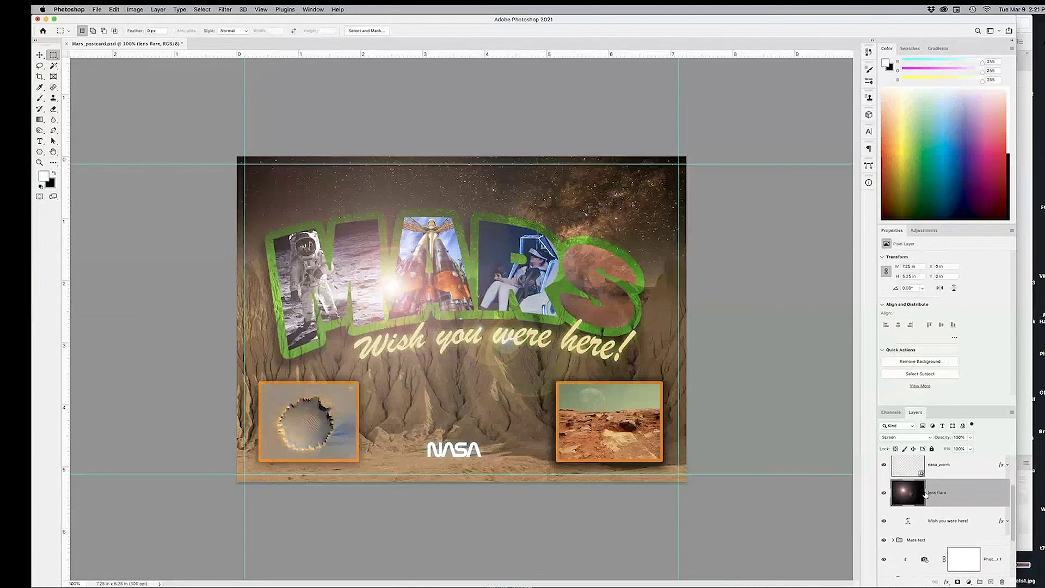
pyautogui.moveTo(925, 495); pyautogui.dragTo(905, 549)
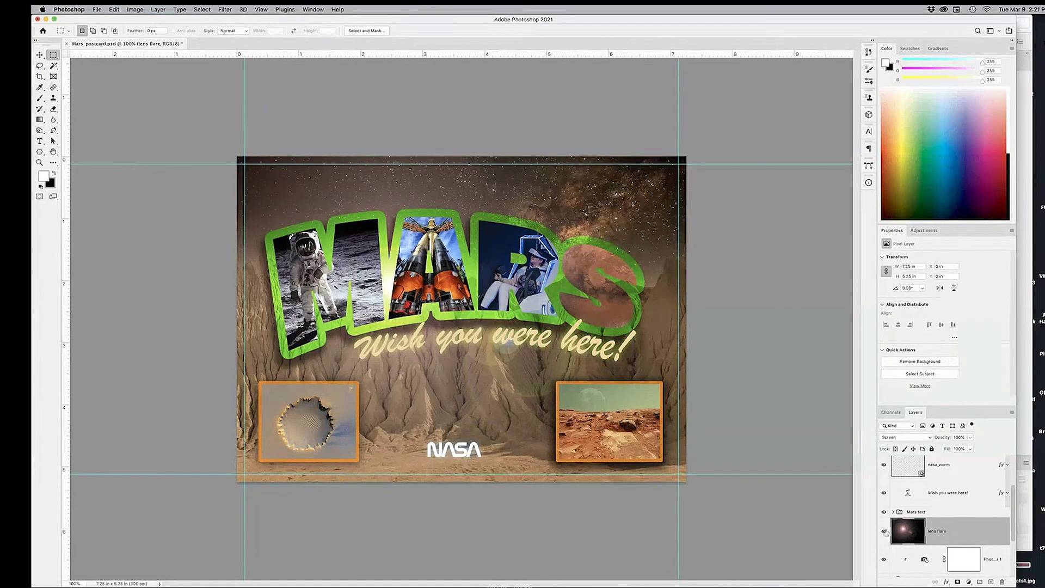
# - Move the lens flare layer up to about Y -0.87 in so its glow sits above the letters, comparing with it hidden
pyautogui.press('v')
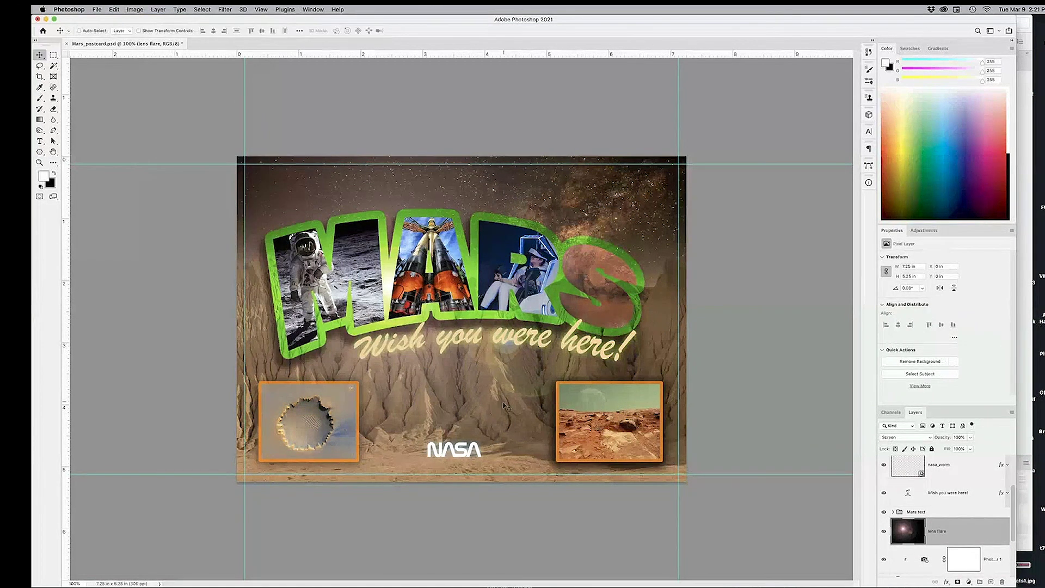
pyautogui.moveTo(506, 406); pyautogui.dragTo(500, 353)
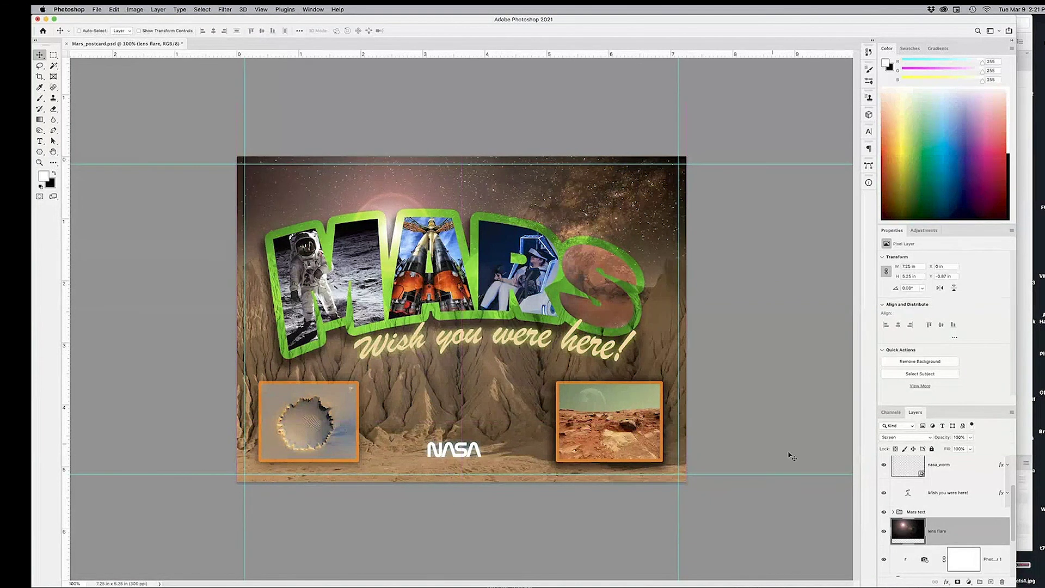
pyautogui.click(883, 531)
pyautogui.click(883, 531)
# - Add a layer mask to the lens flare layer and inspect the rocks below the lettering at high magnification
pyautogui.click(957, 583)
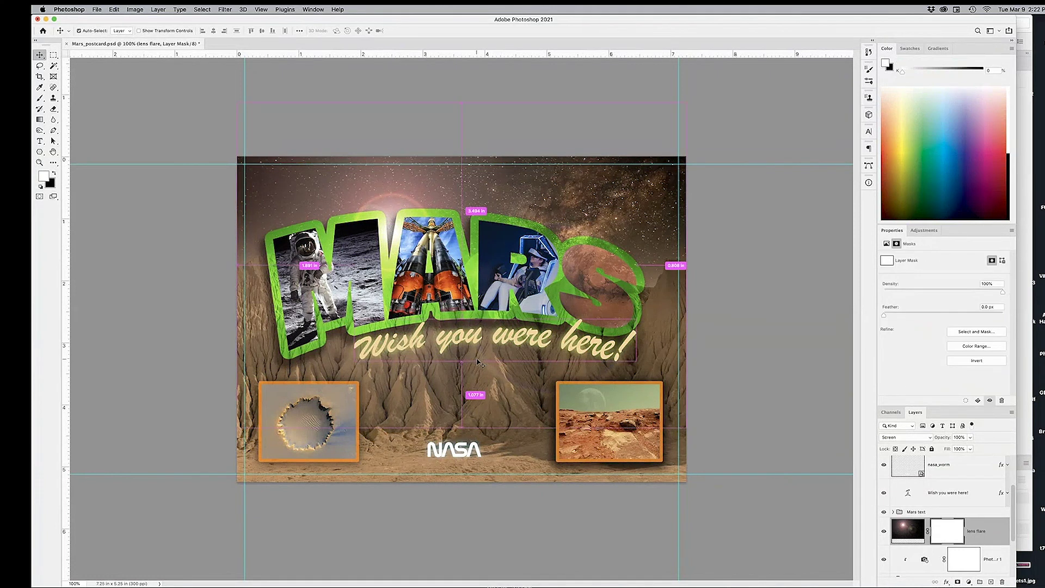
pyautogui.press('super+plus')
pyautogui.press('super+plus')
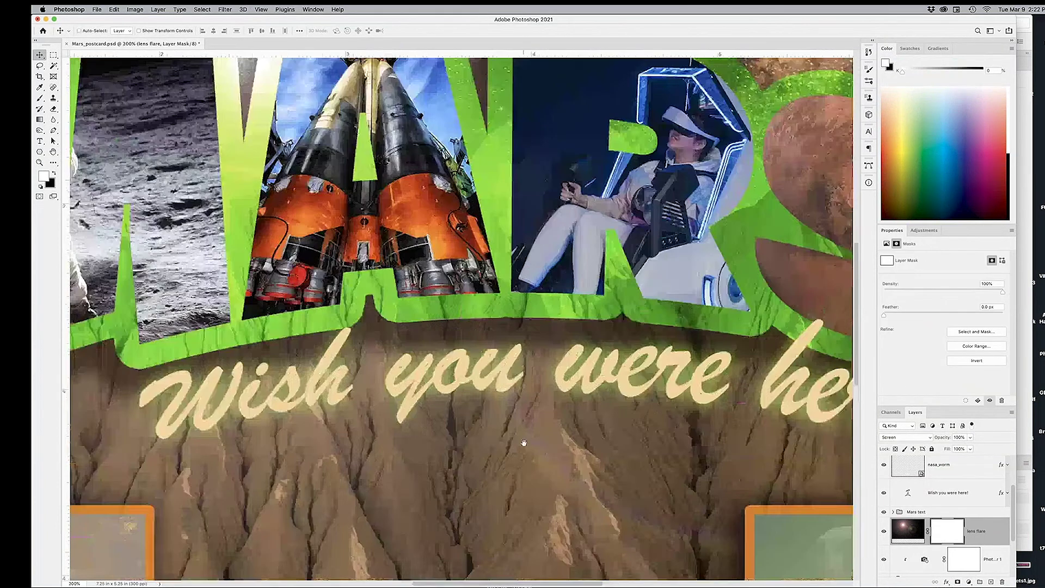
pyautogui.moveTo(523, 443); pyautogui.dragTo(551, 179)
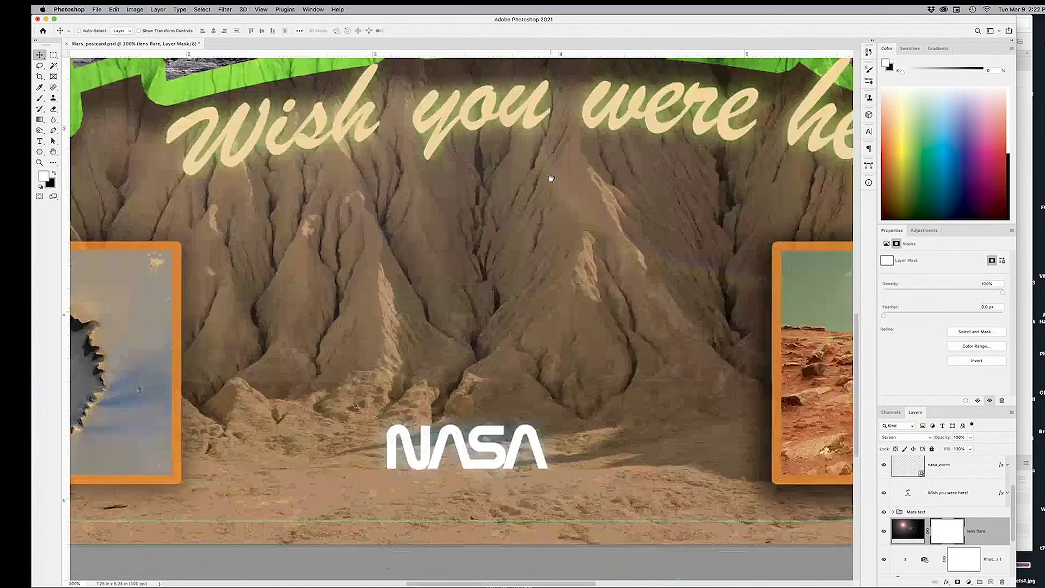
pyautogui.scroll(5, 370, 384)
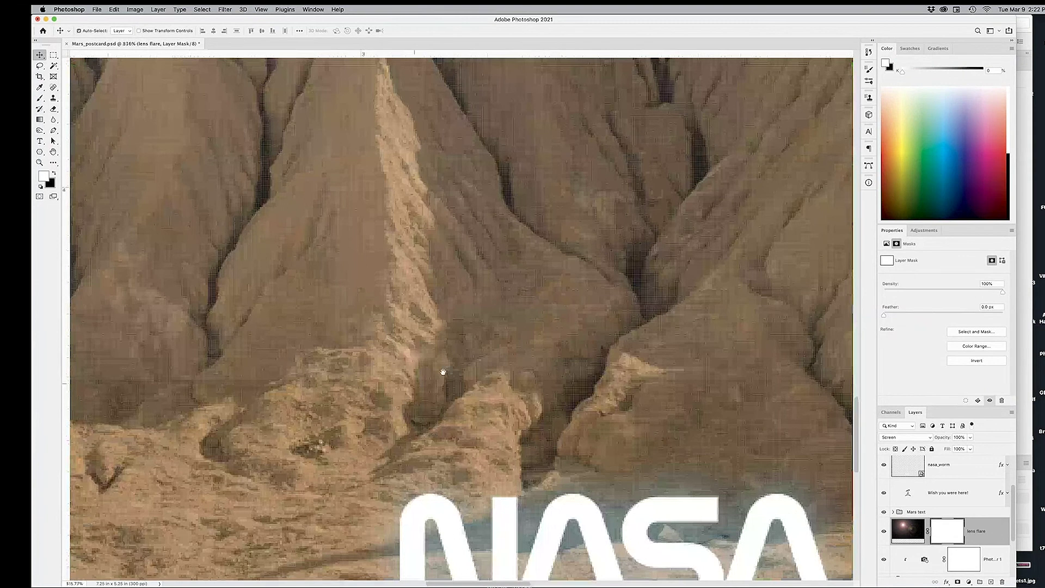
pyautogui.scroll(-6, 444, 375)
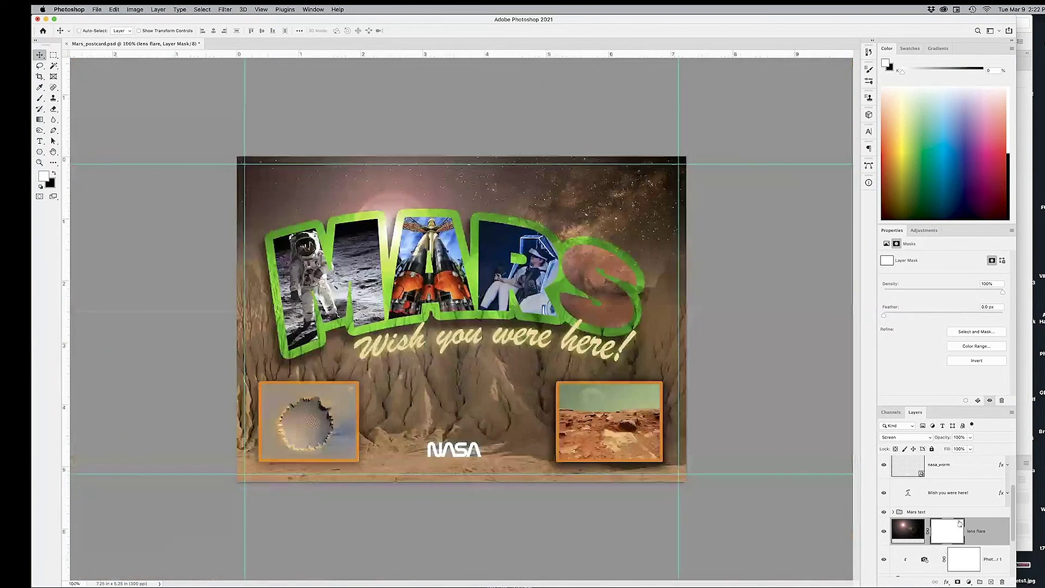
# - Set up the Gradient tool with black as foreground colour and the foreground-to-transparent preset from the Basics group
pyautogui.click(40, 120)
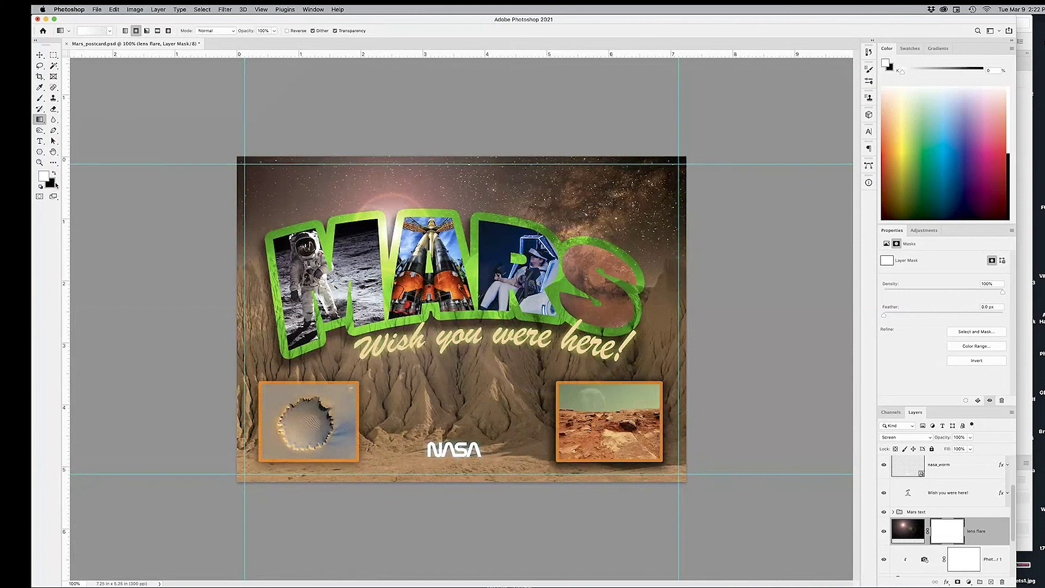
pyautogui.click(54, 174)
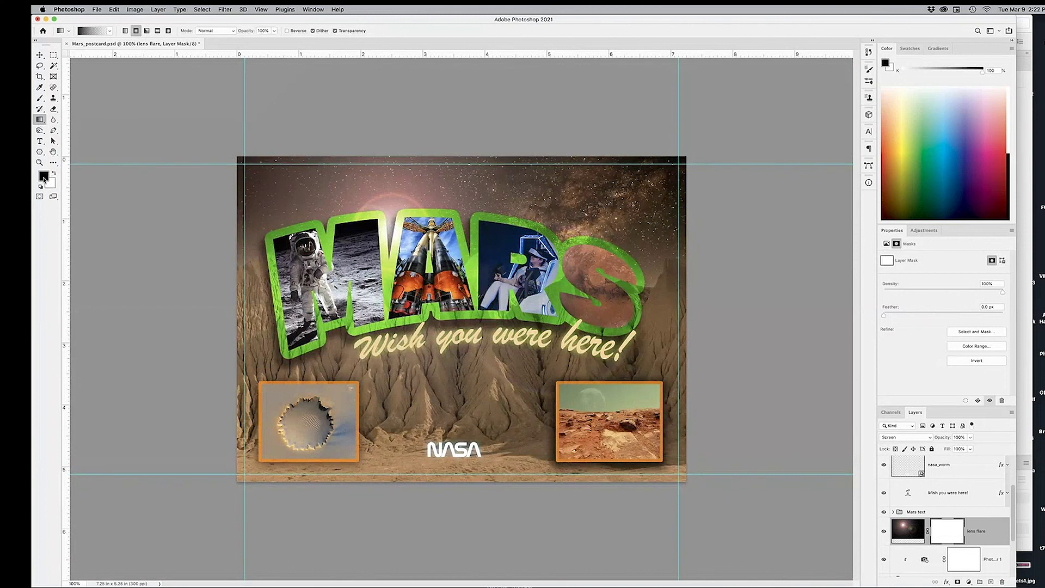
pyautogui.click(54, 175)
pyautogui.click(54, 175)
pyautogui.click(110, 31)
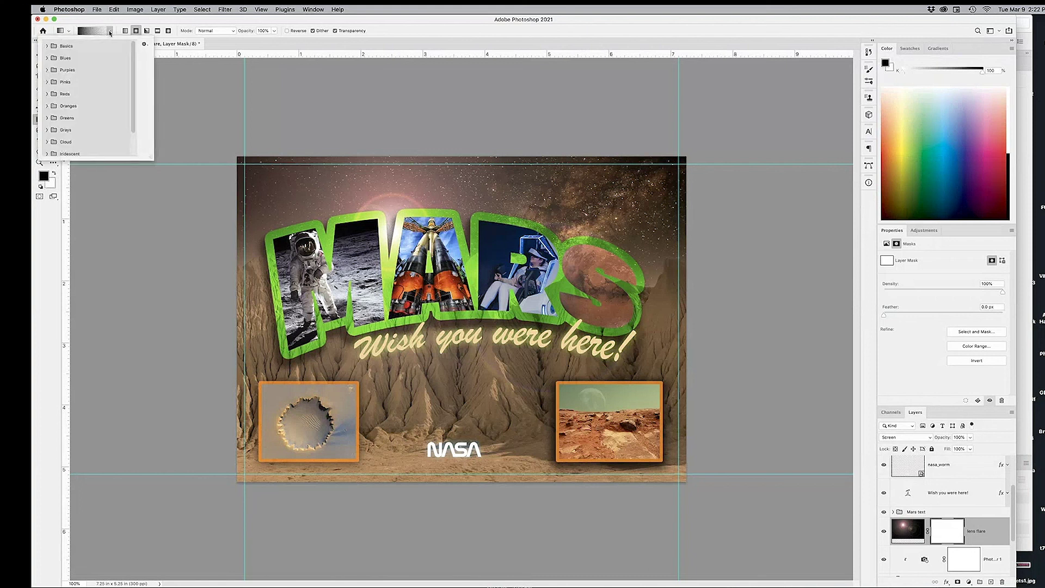
pyautogui.click(47, 46)
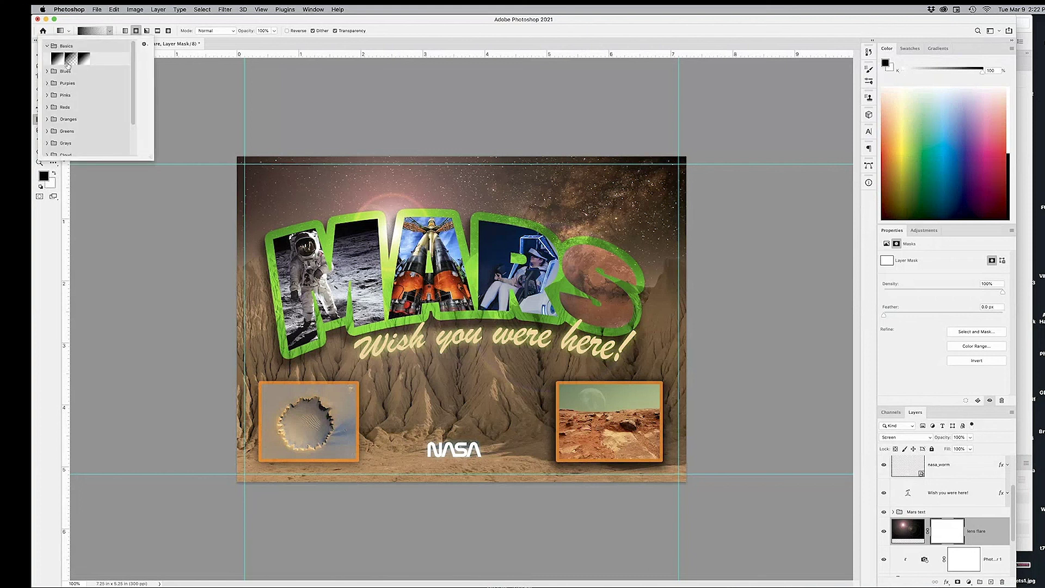
pyautogui.click(58, 59)
pyautogui.click(71, 60)
pyautogui.click(193, 87)
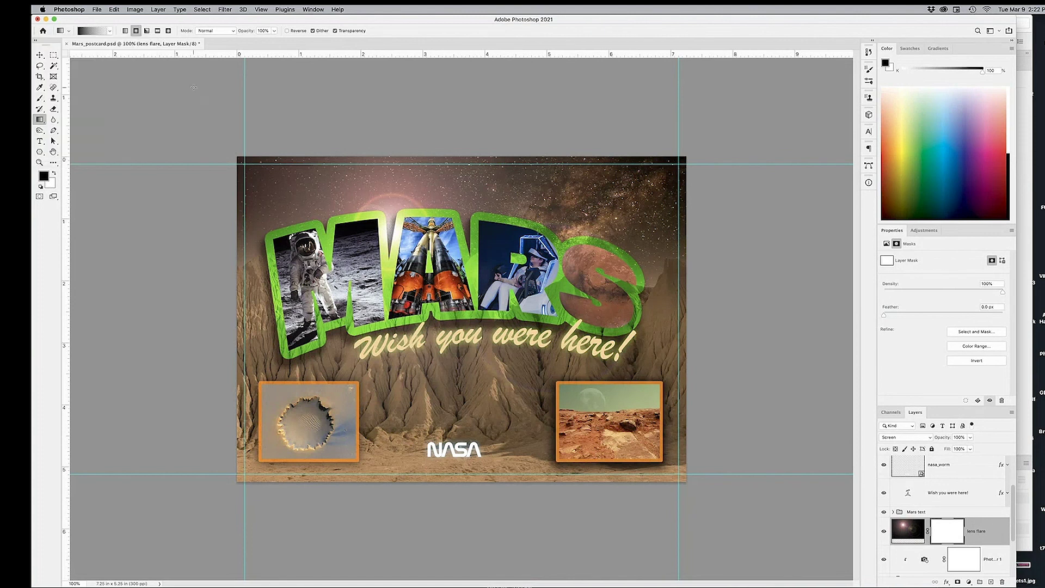
# - Fade the lens flare's edges by drawing linear black-to-transparent gradients inward on its mask from all sides, undoing a first radial attempt
pyautogui.moveTo(415, 391); pyautogui.dragTo(485, 275)
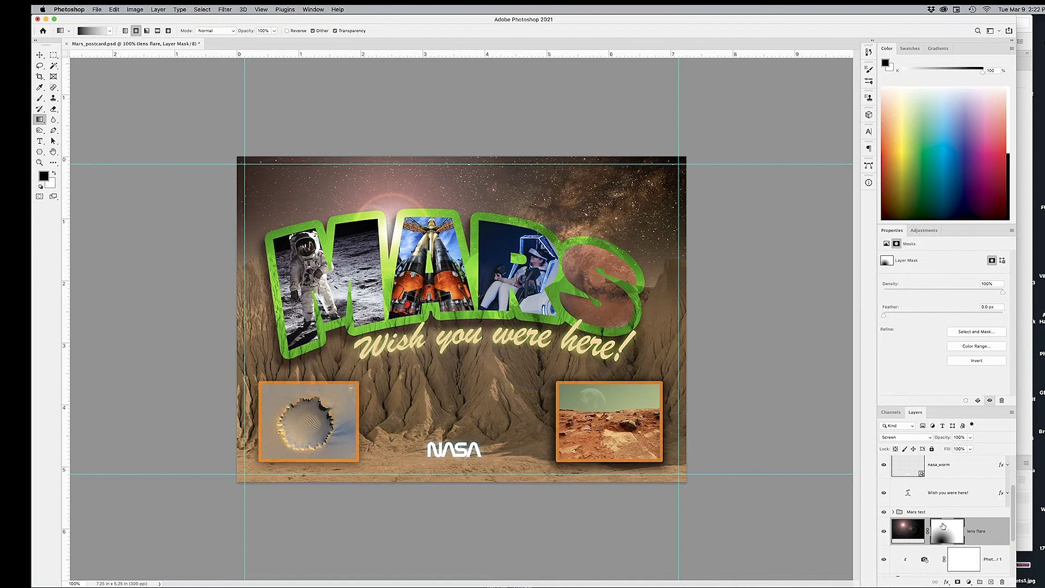
pyautogui.press('super+z')
pyautogui.click(125, 31)
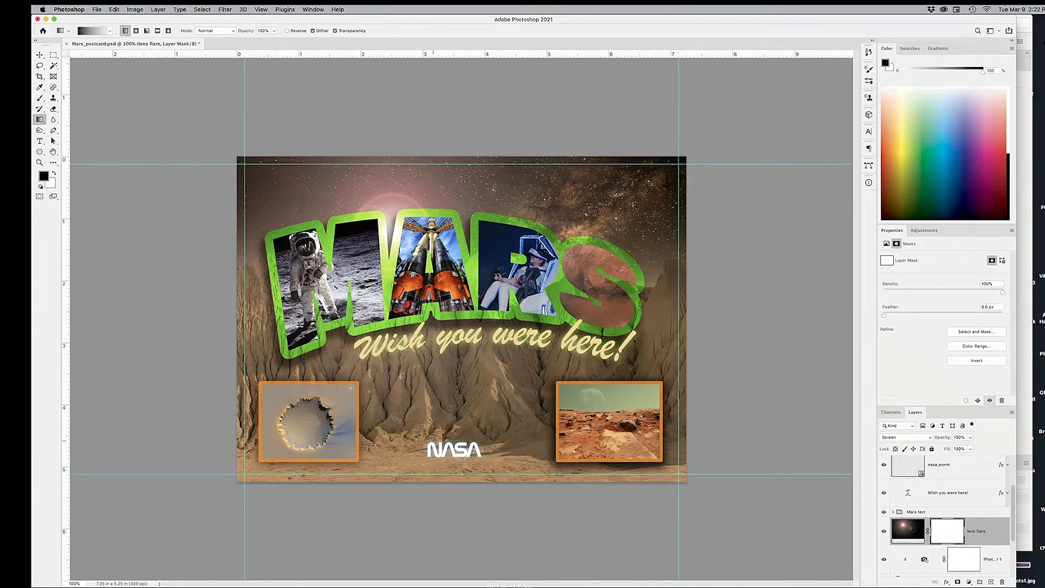
pyautogui.moveTo(411, 459); pyautogui.dragTo(455, 305)
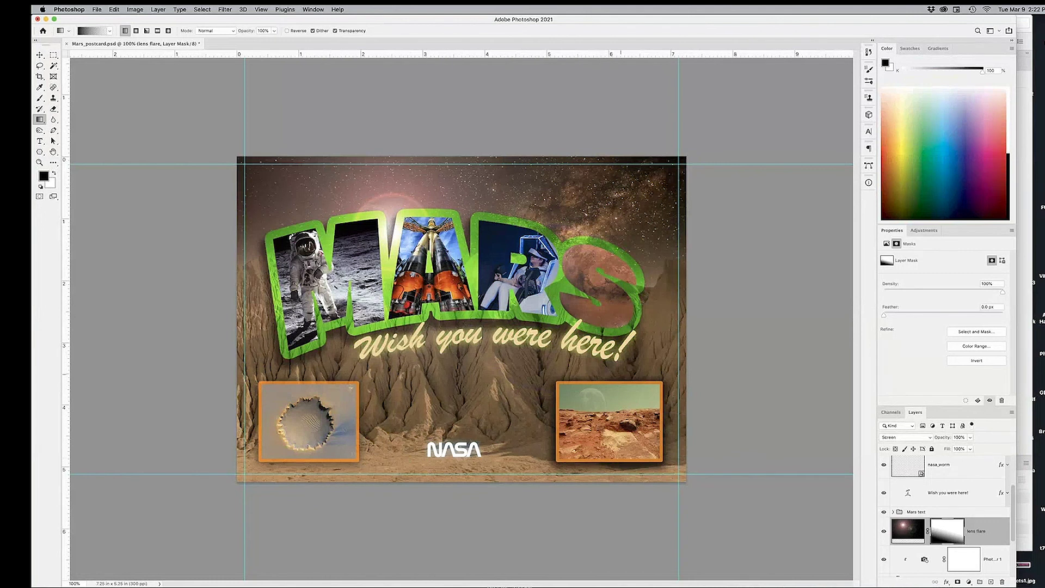
pyautogui.moveTo(685, 456); pyautogui.dragTo(594, 374)
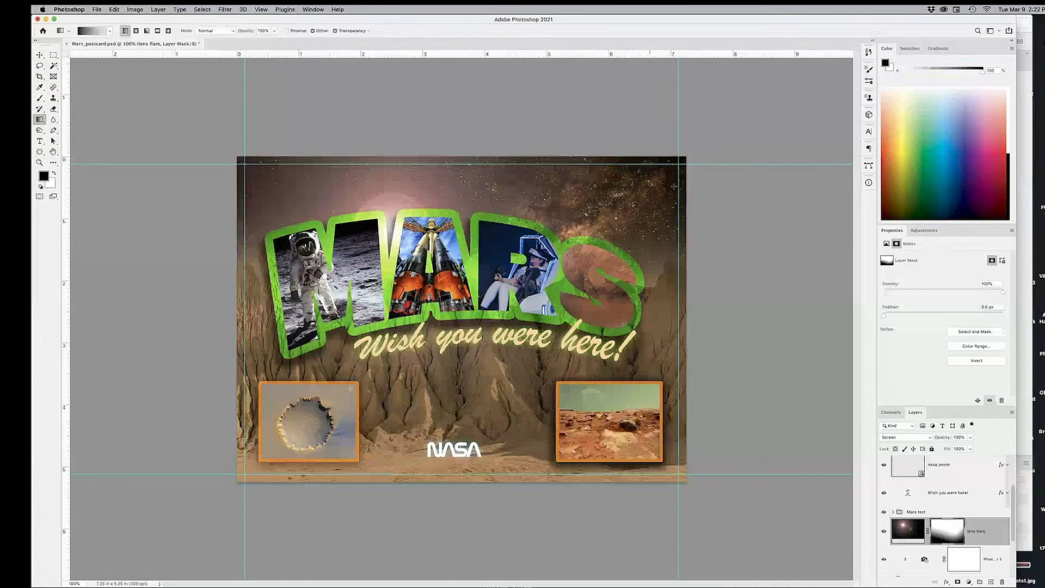
pyautogui.moveTo(674, 187); pyautogui.dragTo(613, 239)
pyautogui.moveTo(207, 163); pyautogui.dragTo(274, 209)
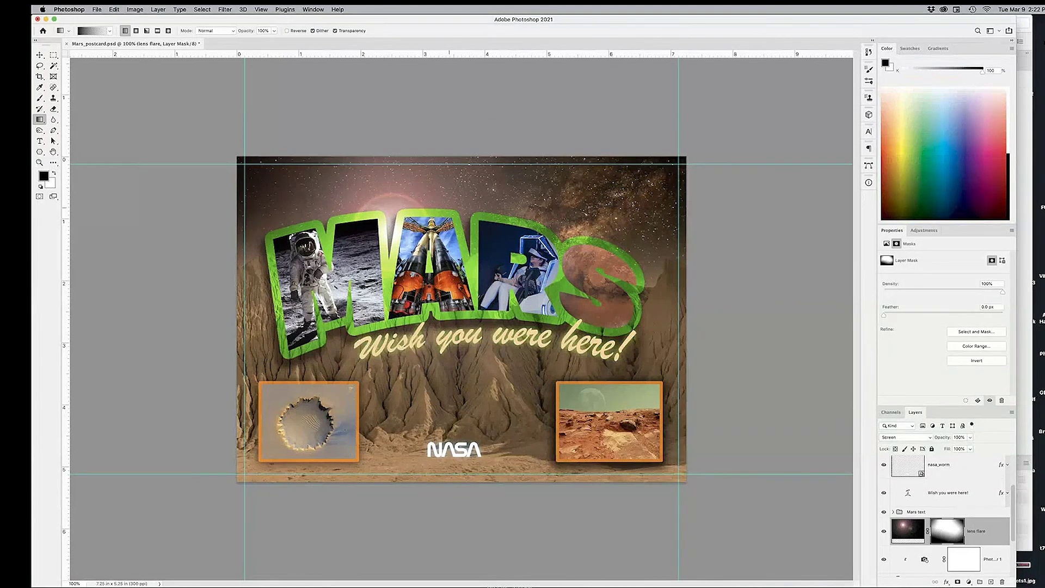
pyautogui.moveTo(449, 183); pyautogui.dragTo(447, 206)
pyautogui.moveTo(183, 422); pyautogui.dragTo(294, 295)
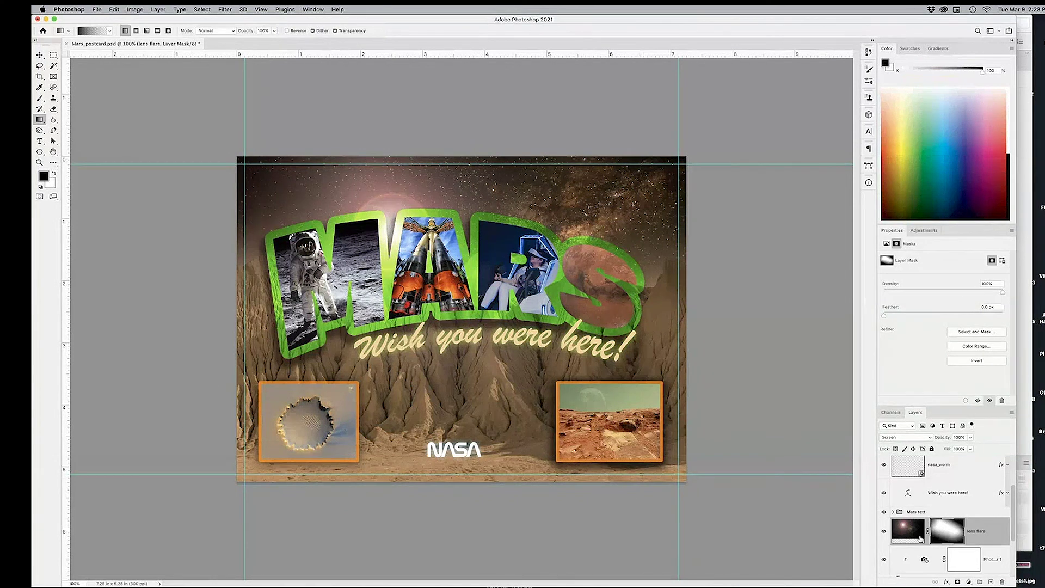
# - Toggle the masked lens flare layer's visibility to compare the postcard with and without it, leaving it shown
pyautogui.click(883, 532)
pyautogui.click(883, 532)
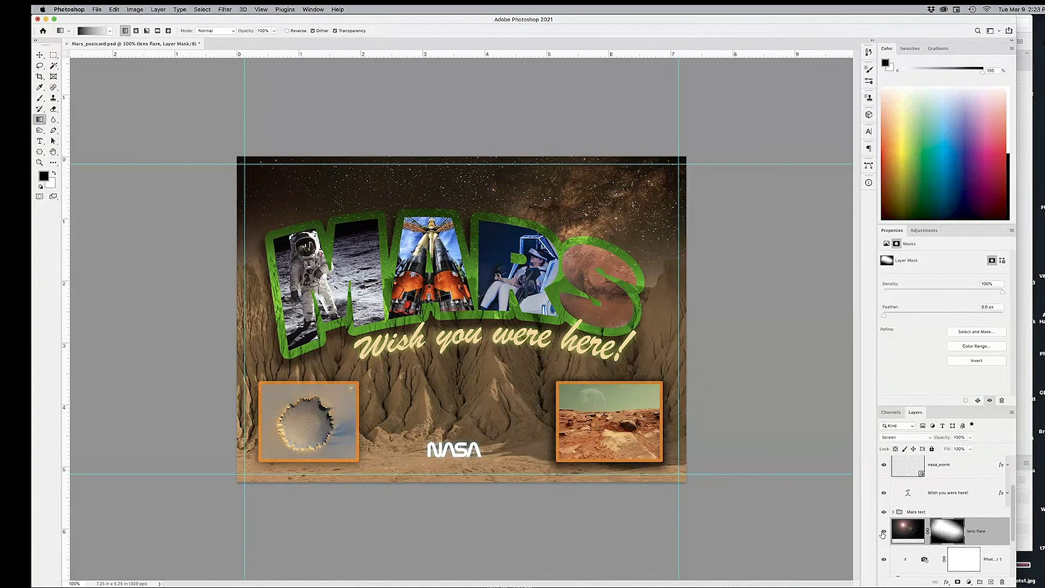
pyautogui.click(883, 533)
pyautogui.click(883, 532)
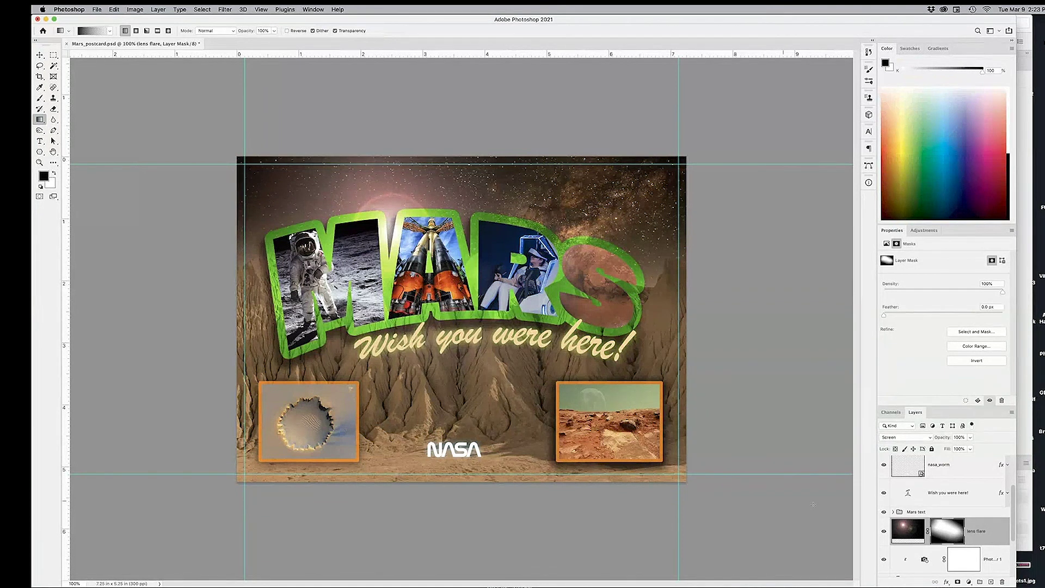
# - Move the lens flare with its mask left to about X -1.1 in, Y -0.97 in, and save the postcard document
pyautogui.click(907, 532)
pyautogui.press('v')
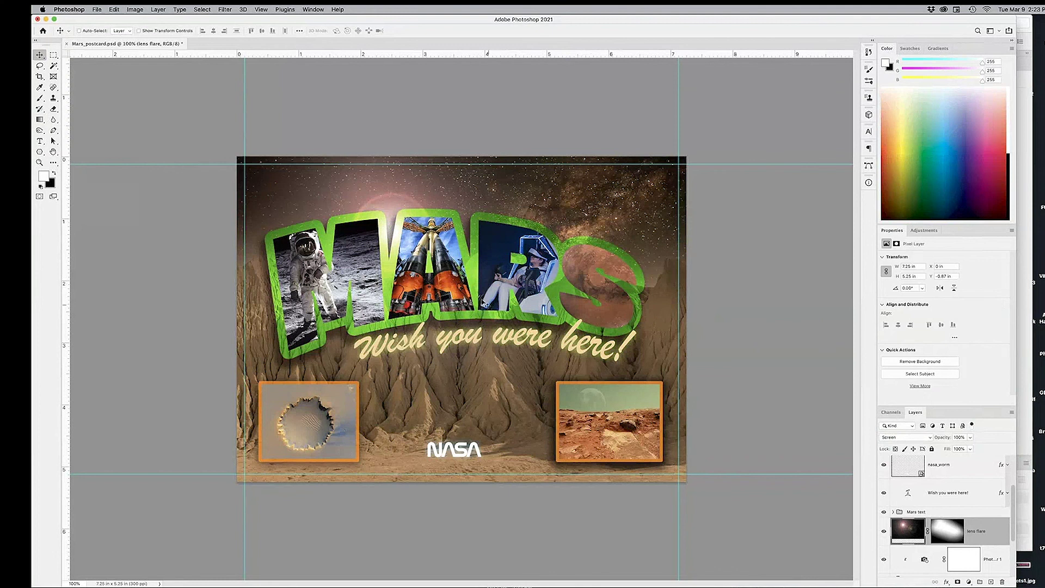
pyautogui.moveTo(479, 297); pyautogui.dragTo(420, 302)
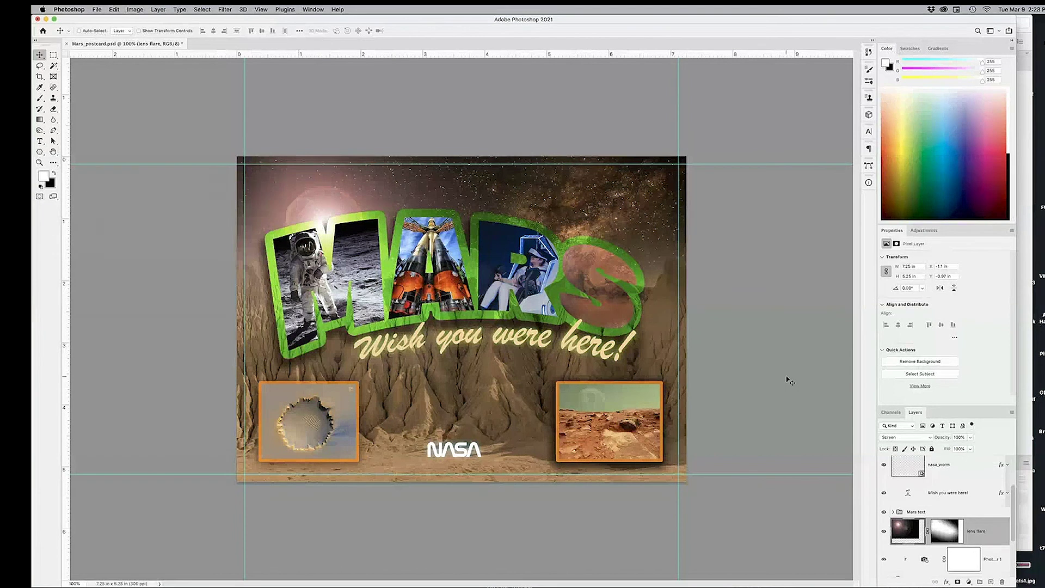
pyautogui.press('super+s')
# - Save a JPEG copy as Mars_postcard.jpg in the MARS postcard folder at quality 12 Maximum
pyautogui.click(97, 9)
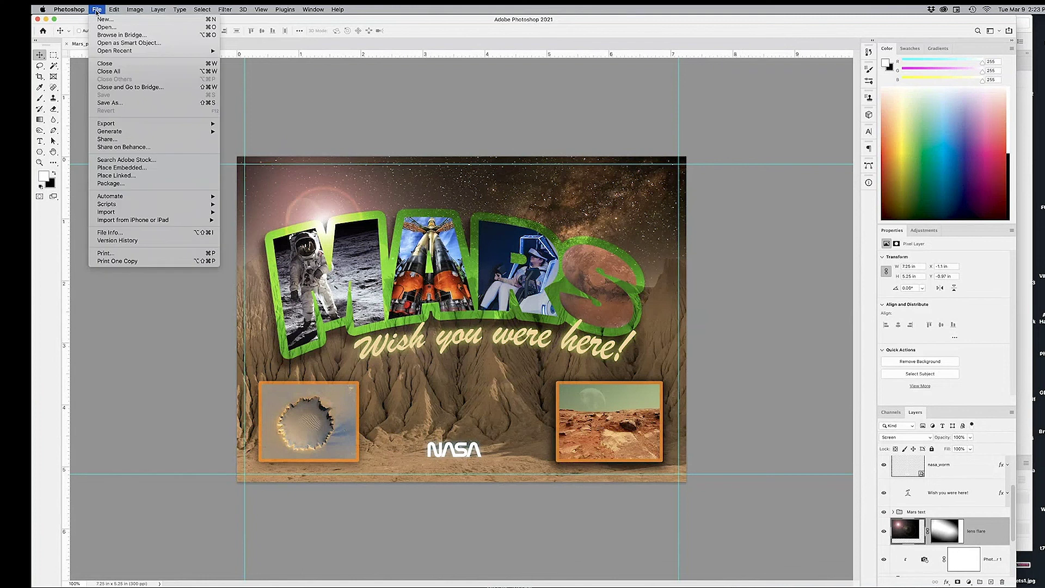
pyautogui.click(121, 102)
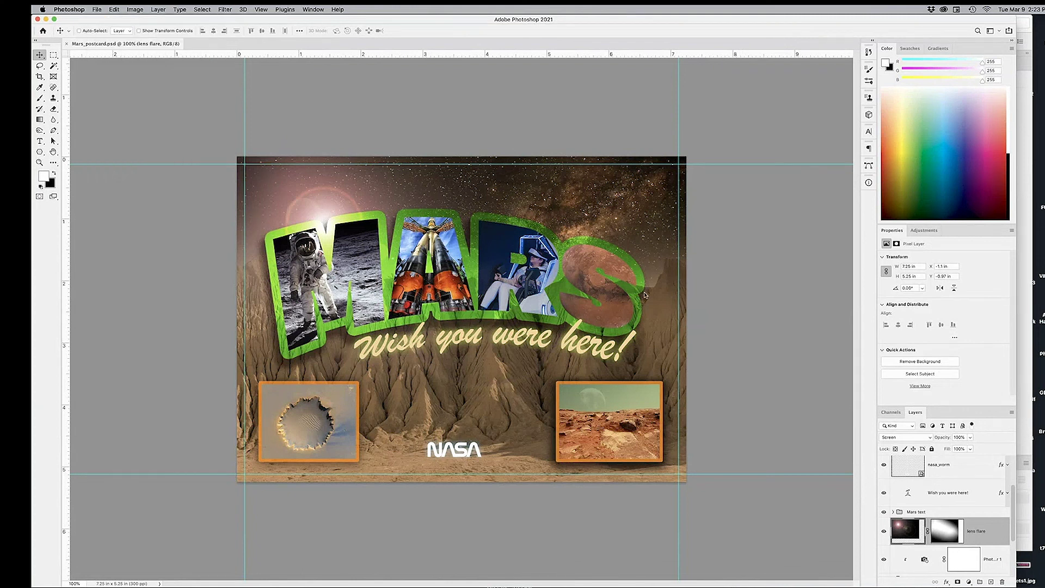
pyautogui.click(531, 346)
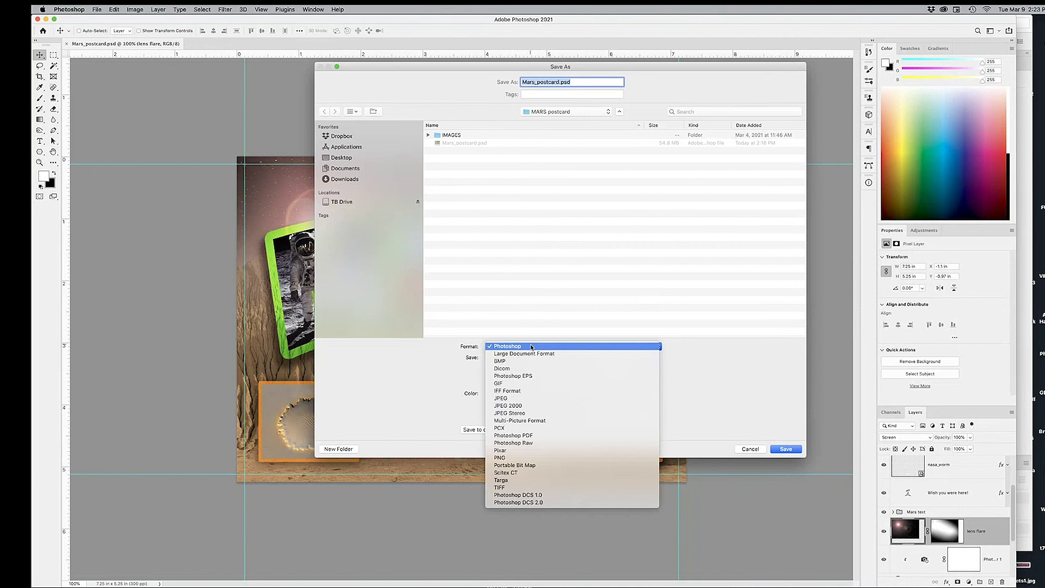
pyautogui.click(536, 399)
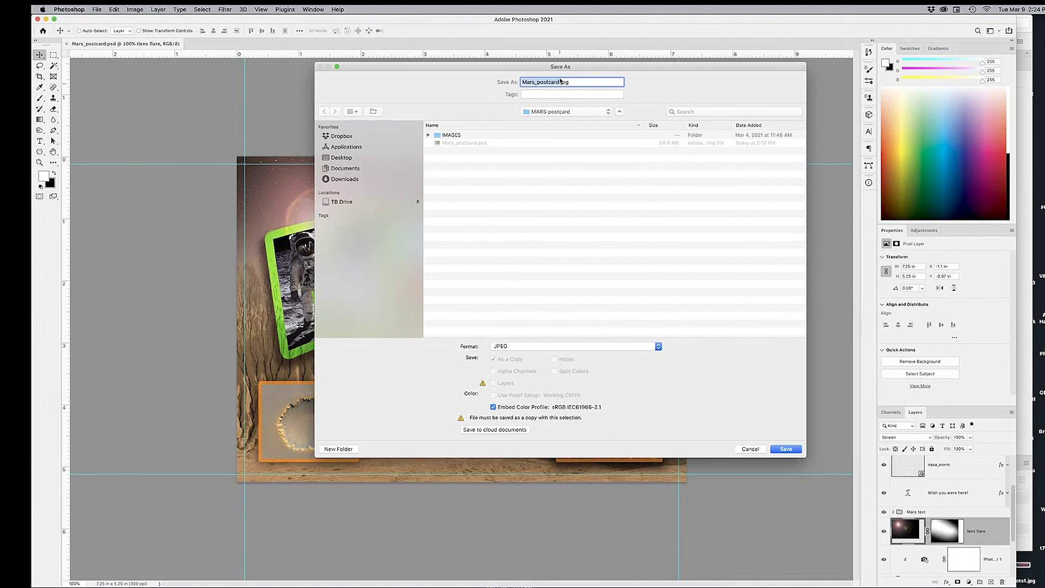
pyautogui.click(786, 449)
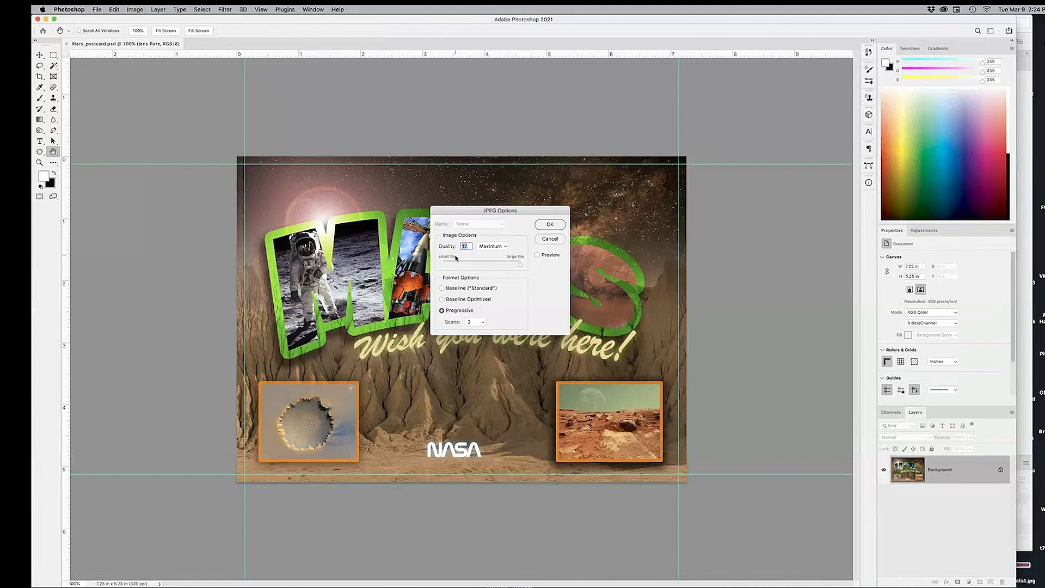
pyautogui.click(550, 225)
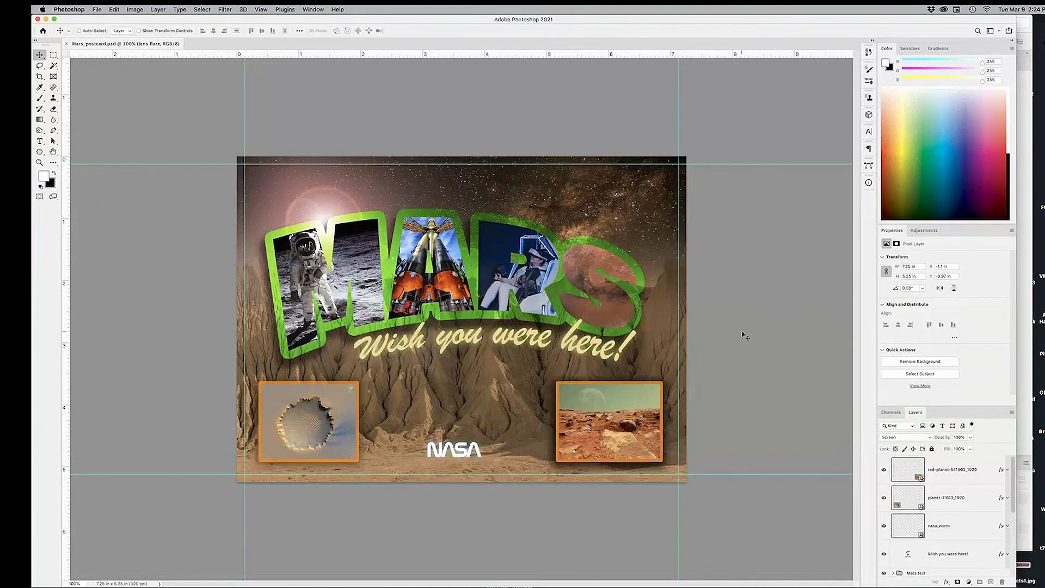
# - Switch to Finder, go up to the MARS postcard folder and open Mars_postcard.jpg in Photoshop
pyautogui.press('super+Tab')
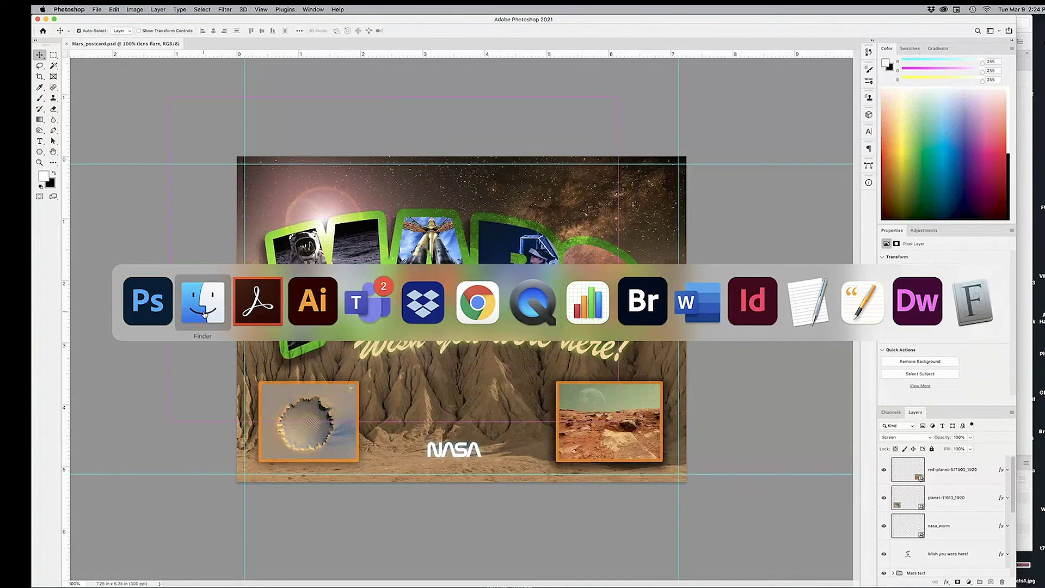
pyautogui.press('super+Up')
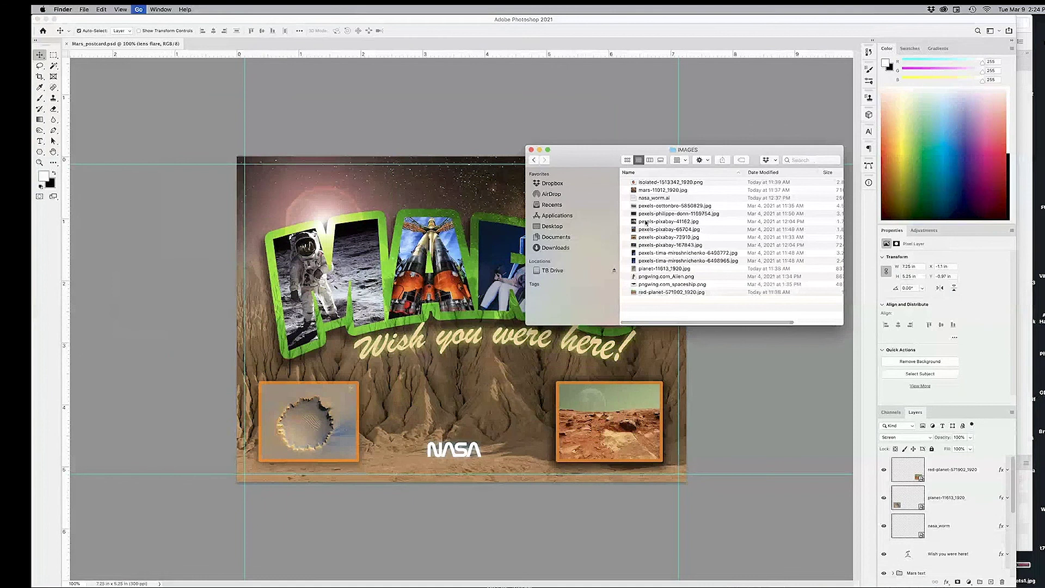
pyautogui.click(692, 191)
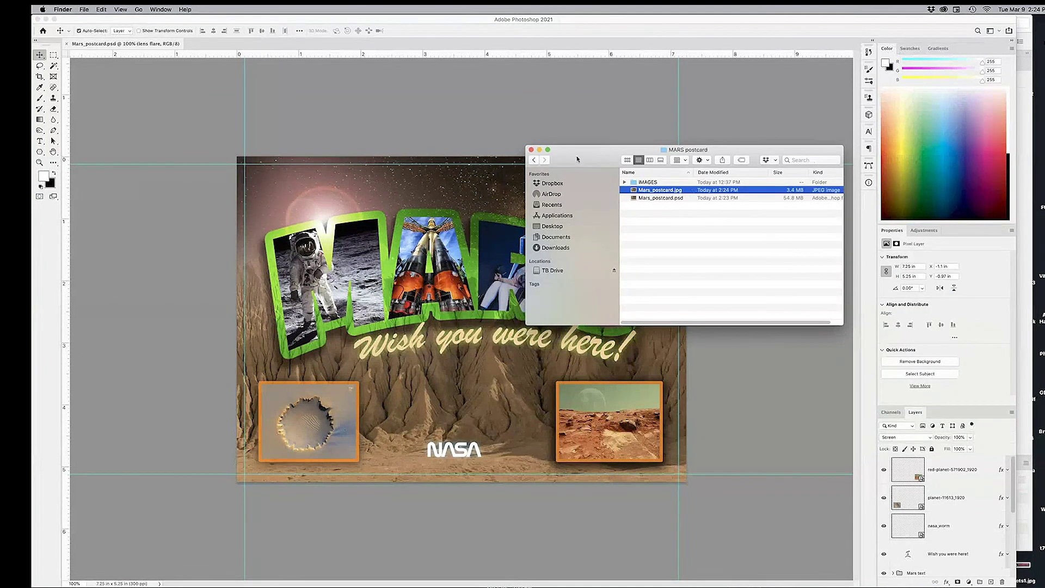
pyautogui.doubleClick(694, 190)
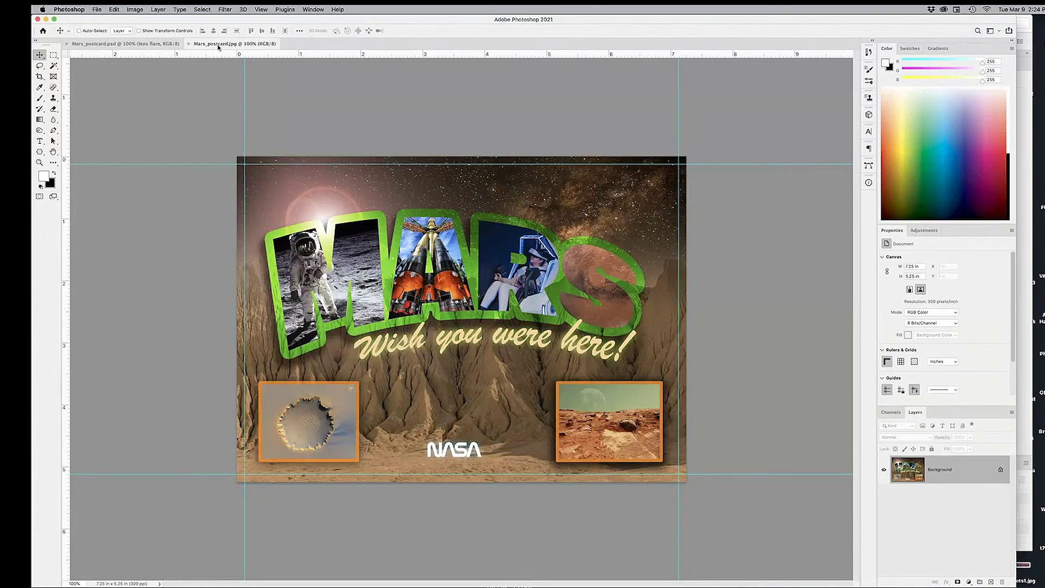
# - Convert Mars_postcard.jpg to CMYK Color mode
pyautogui.click(136, 10)
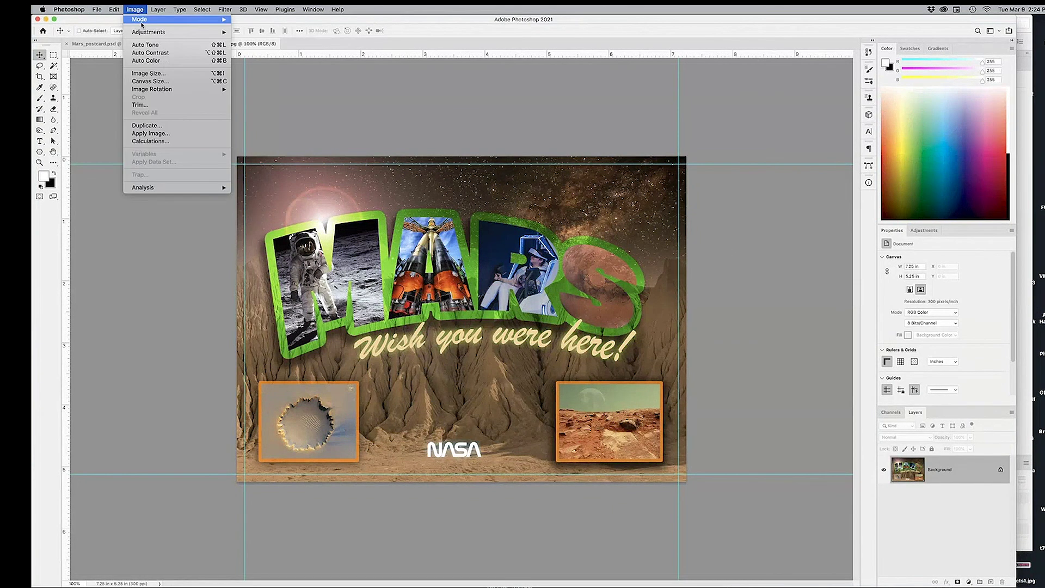
pyautogui.moveTo(141, 24)
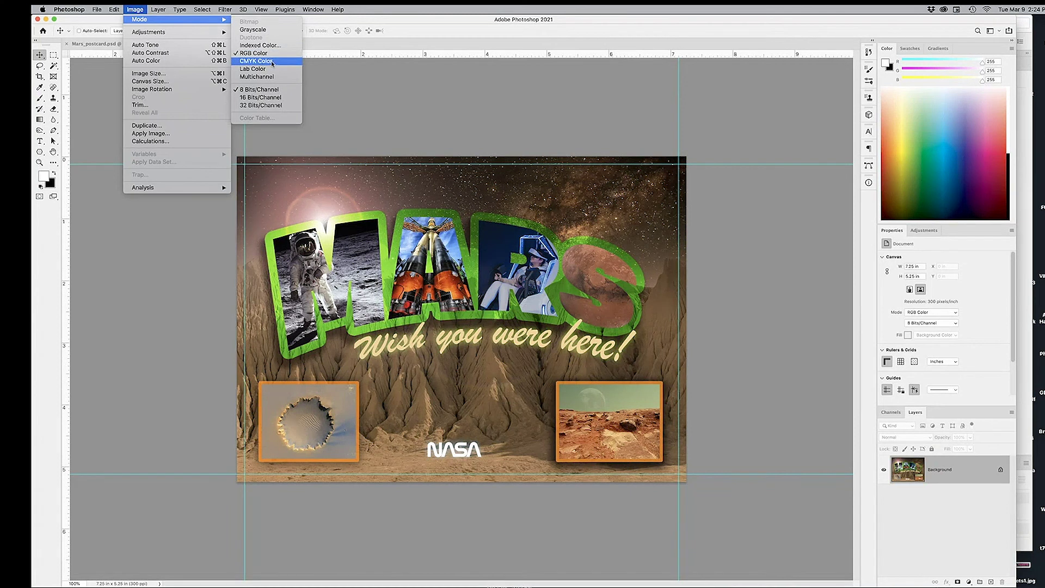
pyautogui.click(720, 295)
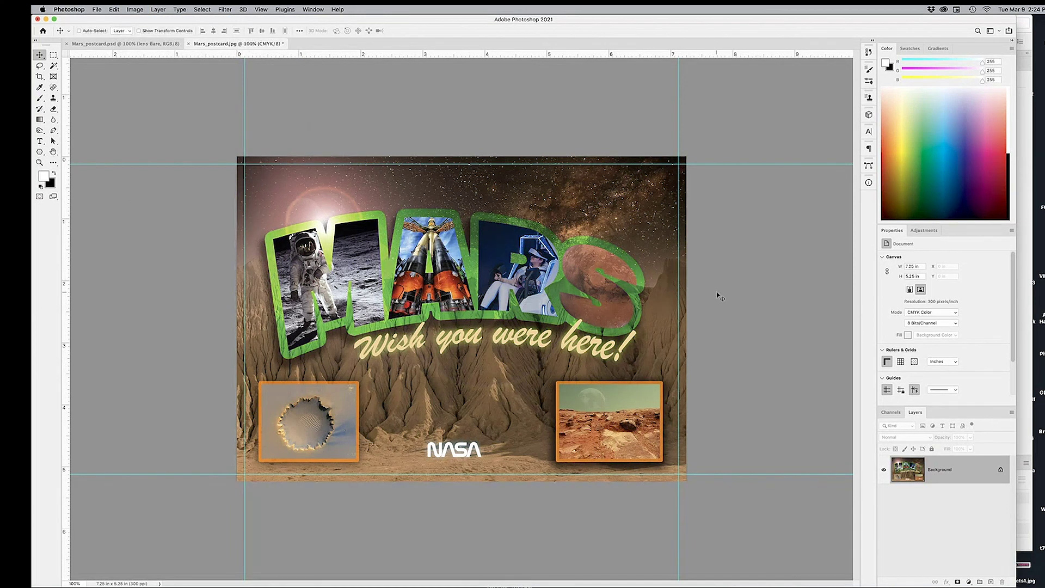
# - Compare the colours of the RGB Mars_postcard.psd with the CMYK Mars_postcard.jpg by alternating between both documents
pyautogui.click(168, 49)
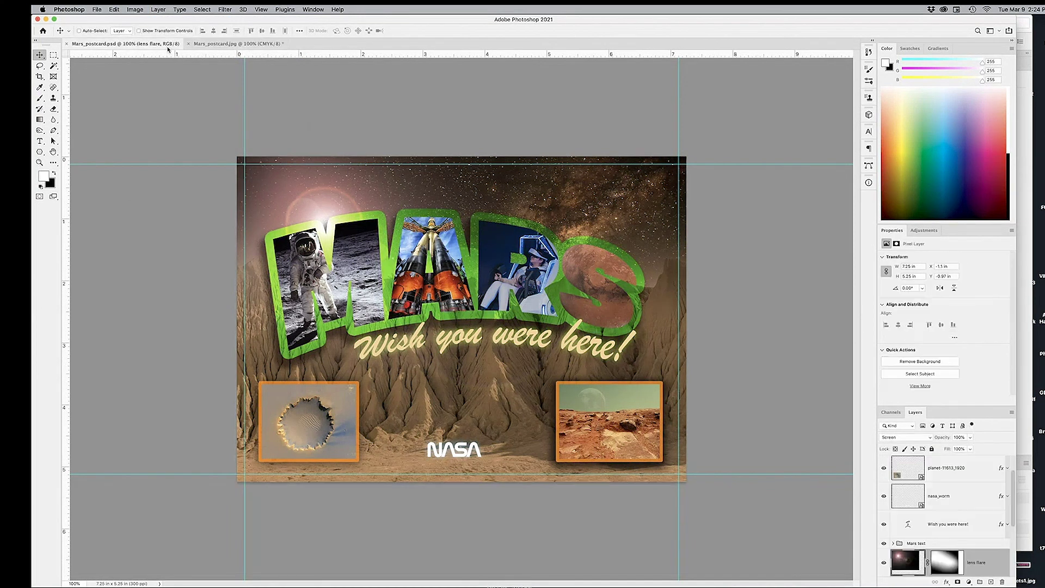
pyautogui.click(244, 48)
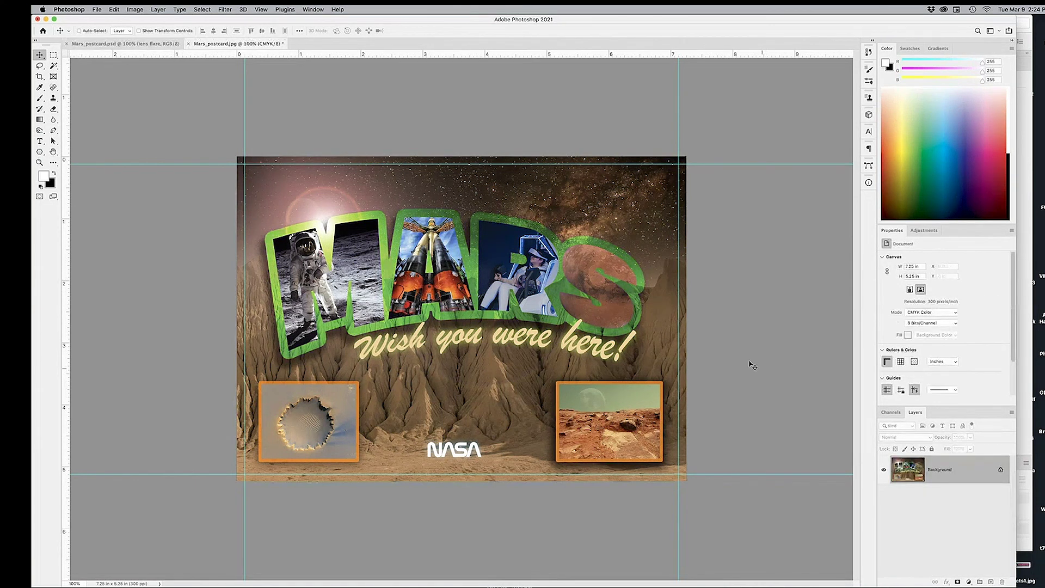
pyautogui.click(152, 47)
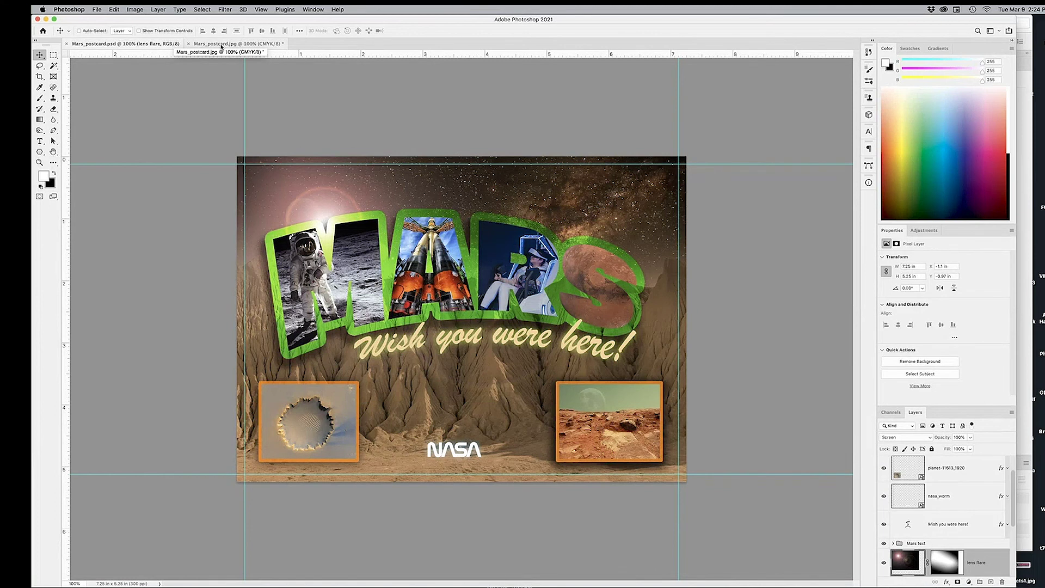
pyautogui.click(221, 47)
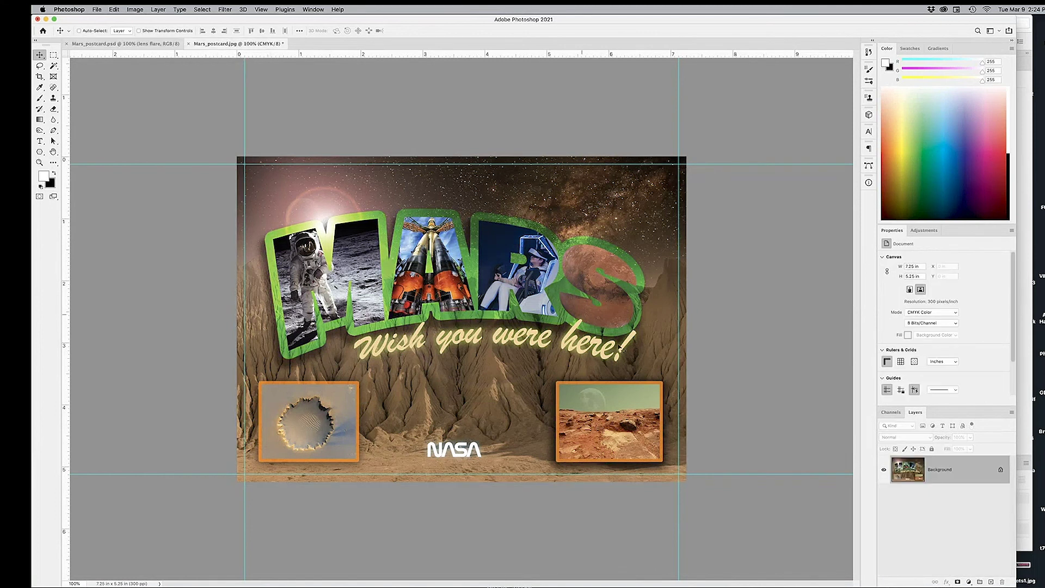
# - Save the CMYK version of Mars_postcard.jpg and return to Mars_postcard.psd
pyautogui.press('super+s')
pyautogui.click(173, 44)
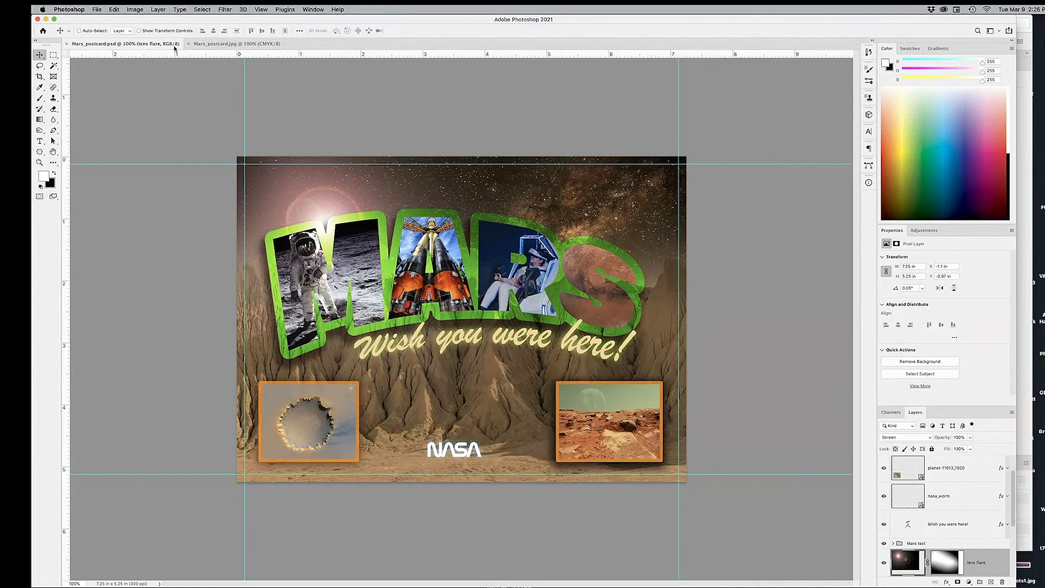